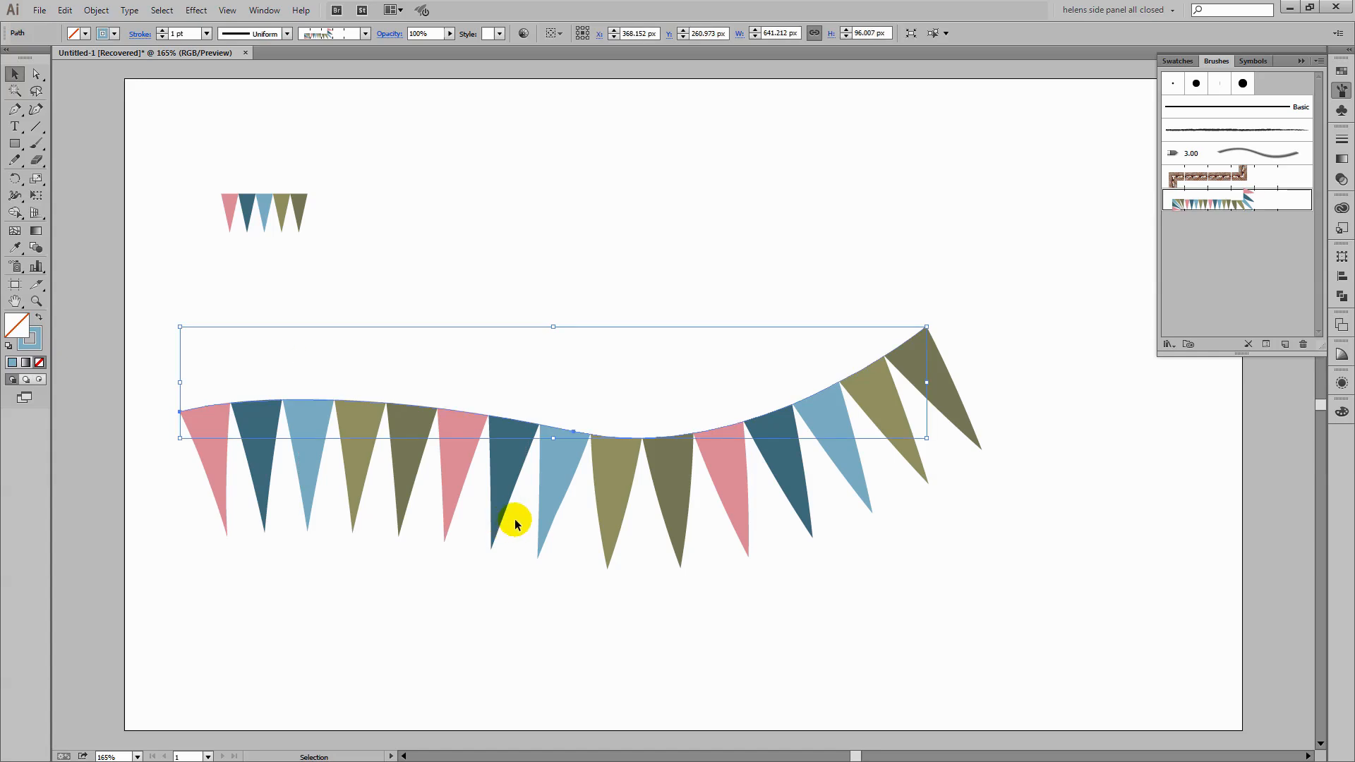
Delete the existing bunting curve and draw a larger S-shaped bunting path across the artboard with the Pen tool
{"action": "key", "text": "Delete"}
{"action": "left_click", "coordinate": [15, 108]}
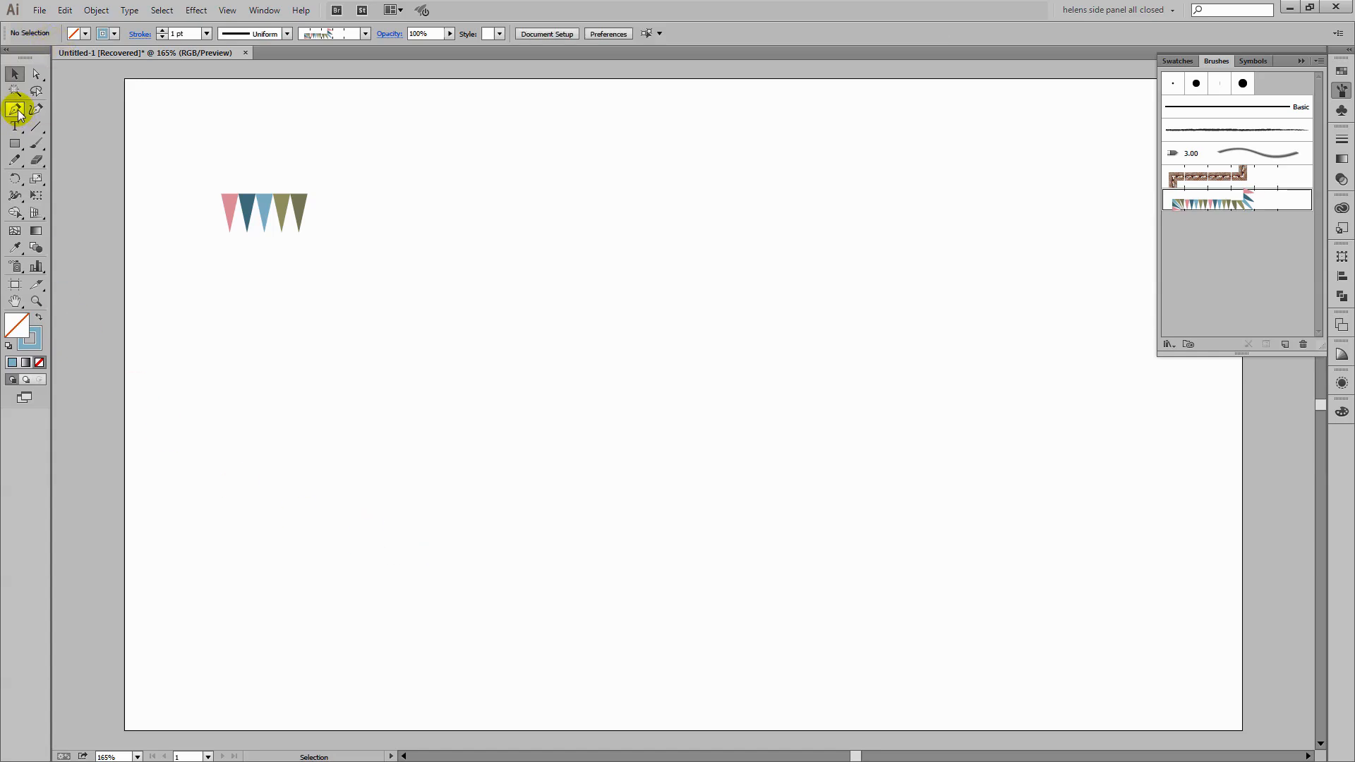
{"action": "left_click_drag", "start_coordinate": [168, 440], "coordinate": [297, 336]}
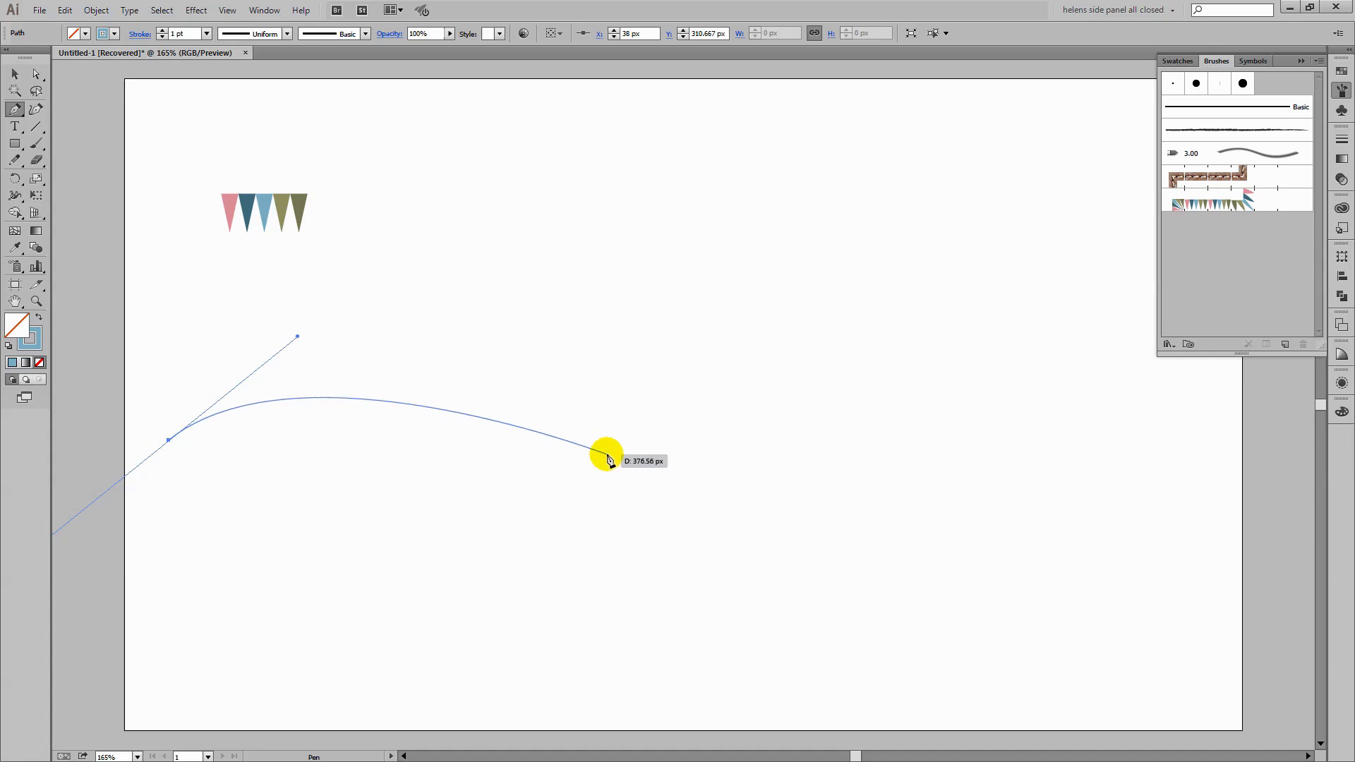
{"action": "left_click_drag", "start_coordinate": [607, 454], "coordinate": [776, 630]}
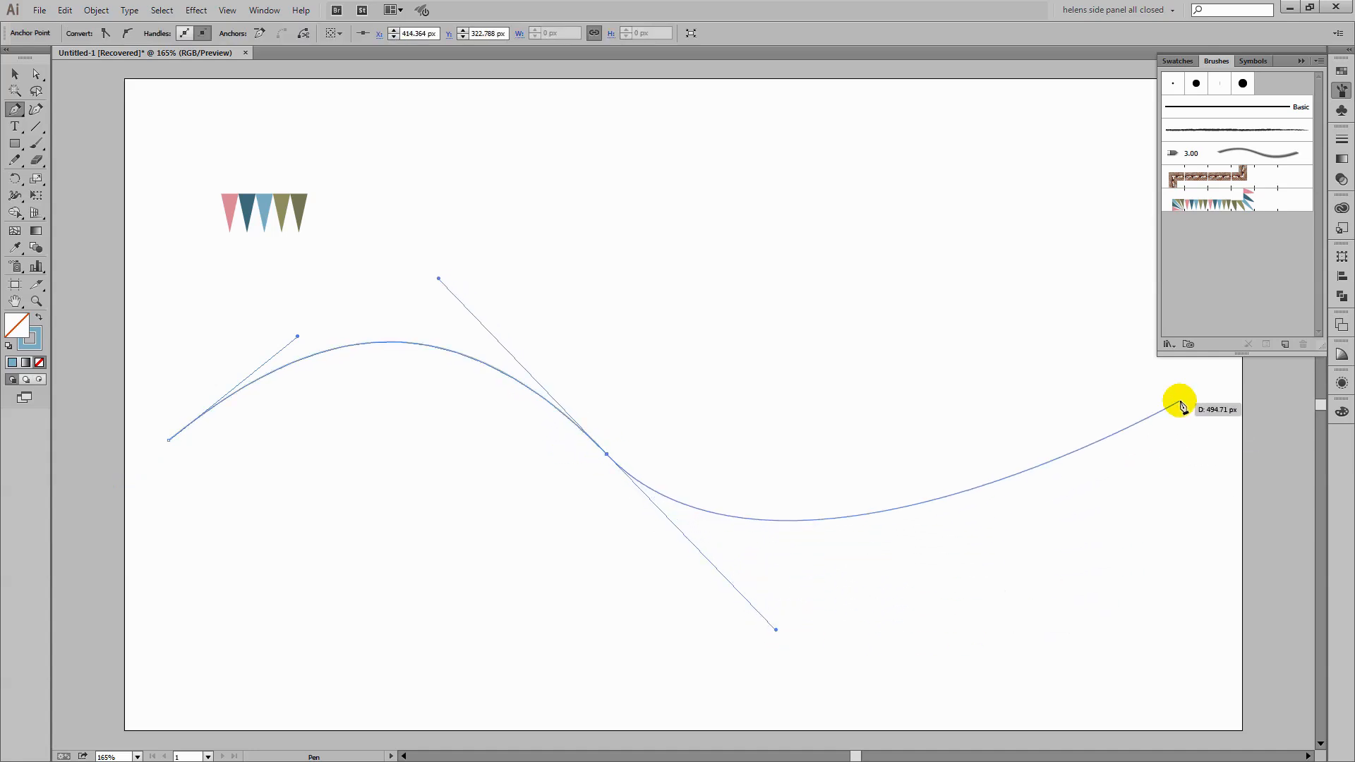
{"action": "left_click_drag", "start_coordinate": [1124, 387], "coordinate": [1153, 254]}
{"action": "left_click", "coordinate": [1208, 204]}
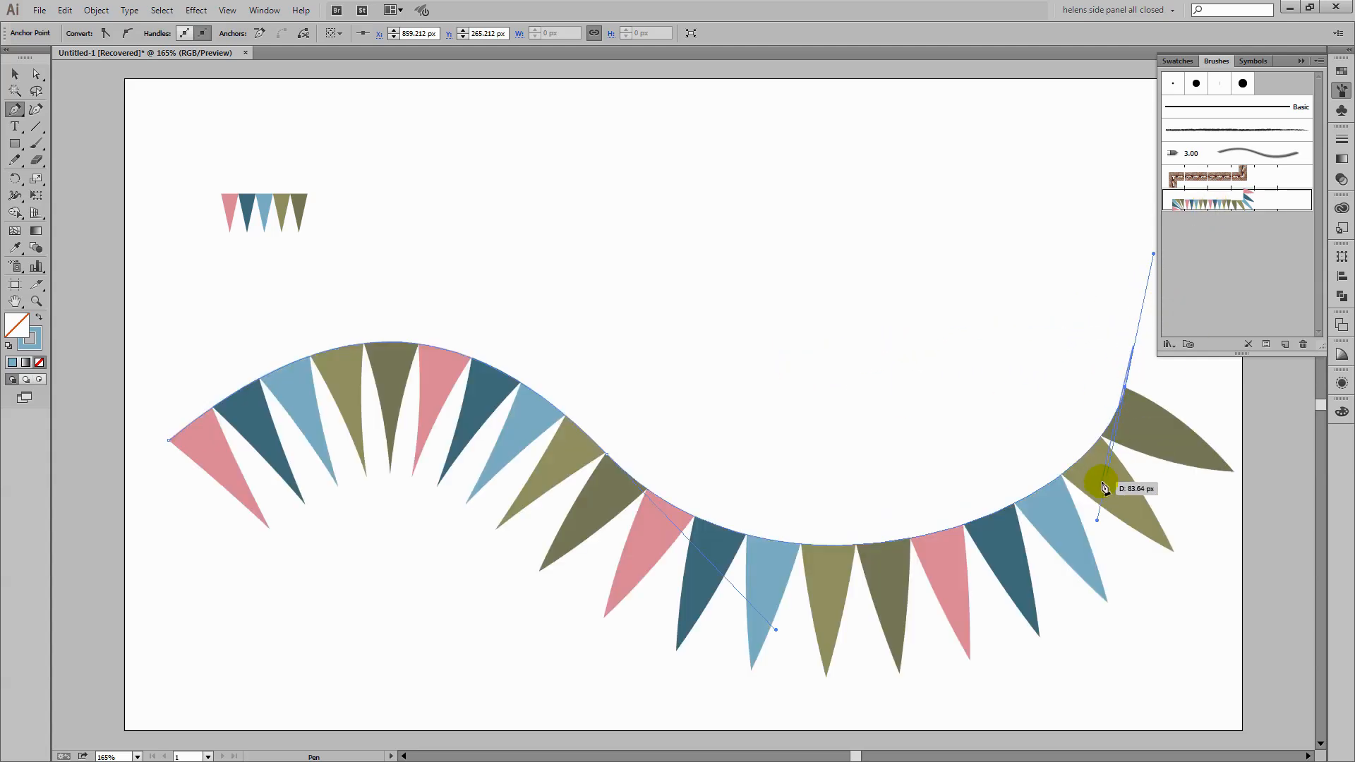
{"action": "left_click", "coordinate": [992, 271], "text": "ctrl"}
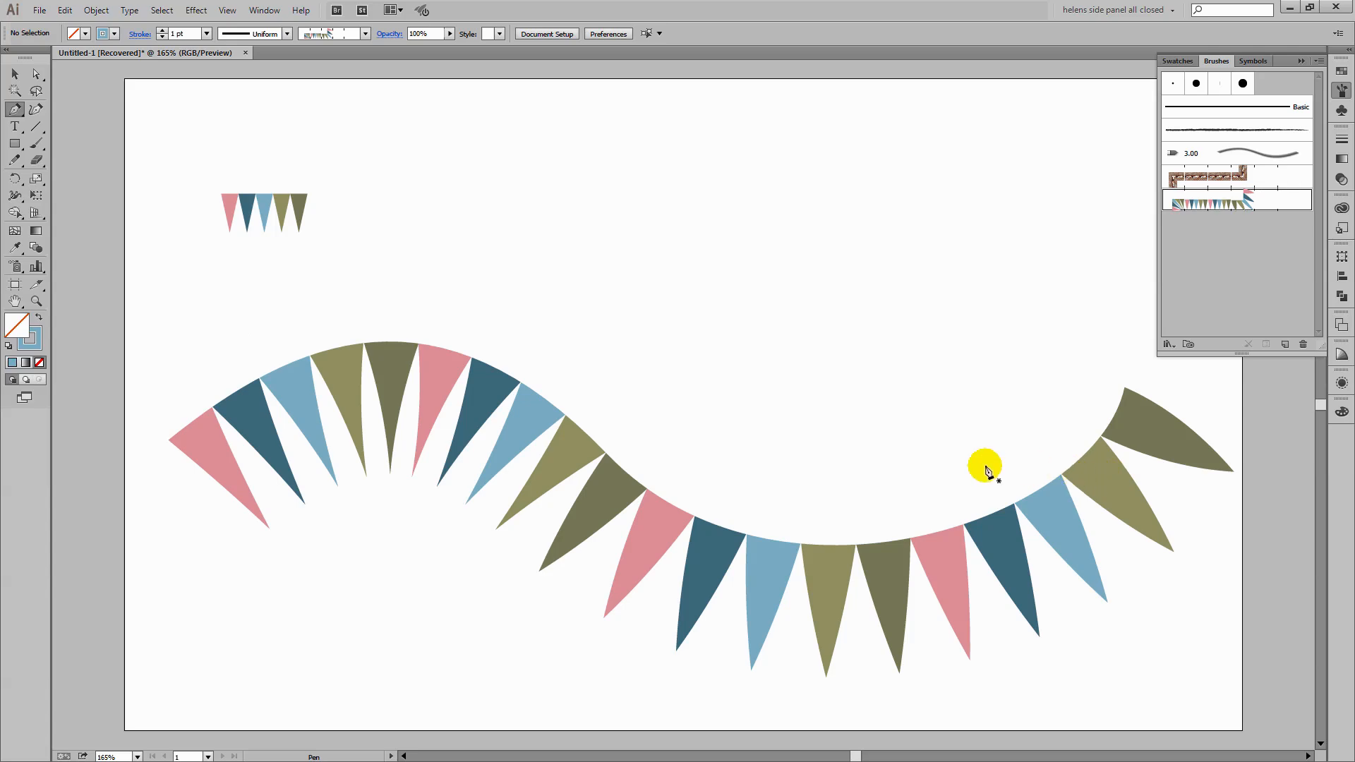
Move the bunting curve up and slightly left, and stretch it to about 843 px wide
{"action": "left_click", "coordinate": [14, 73]}
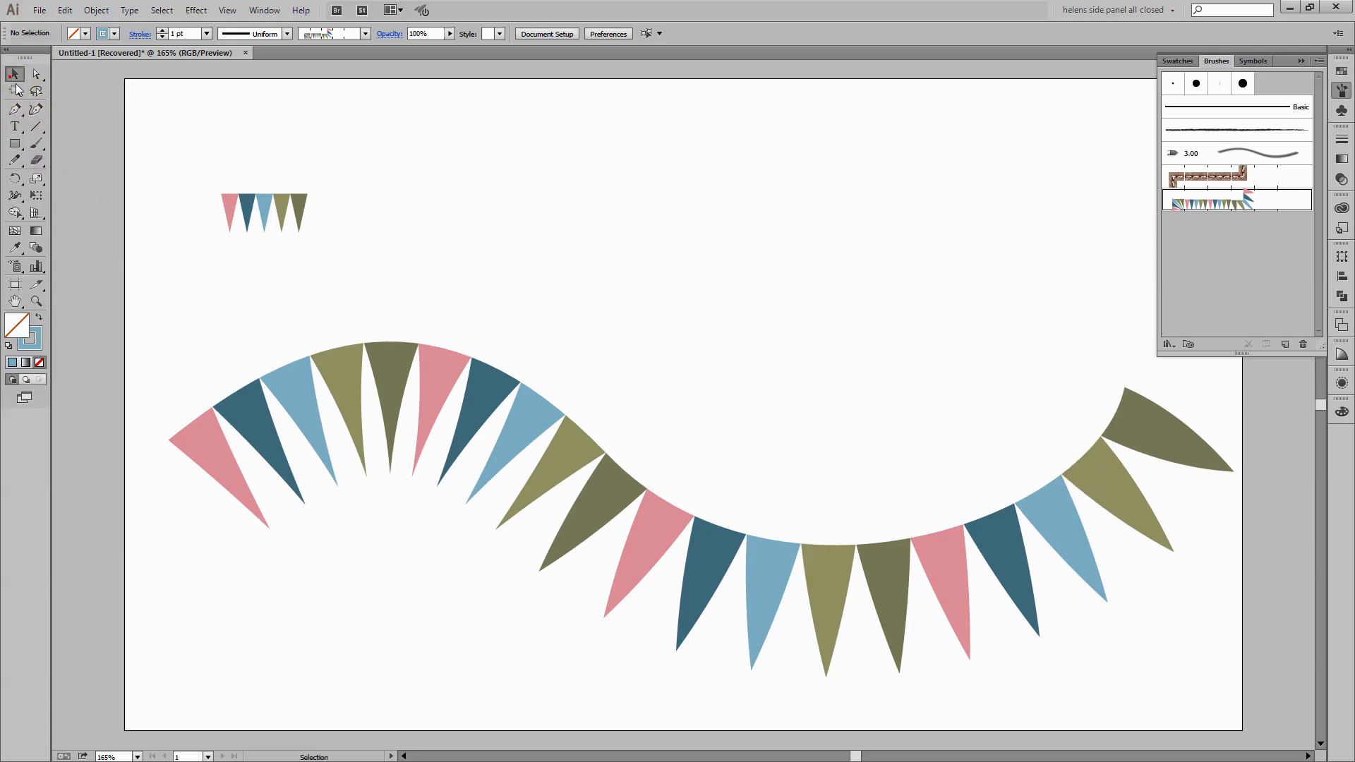
{"action": "left_click_drag", "start_coordinate": [399, 364], "coordinate": [385, 299]}
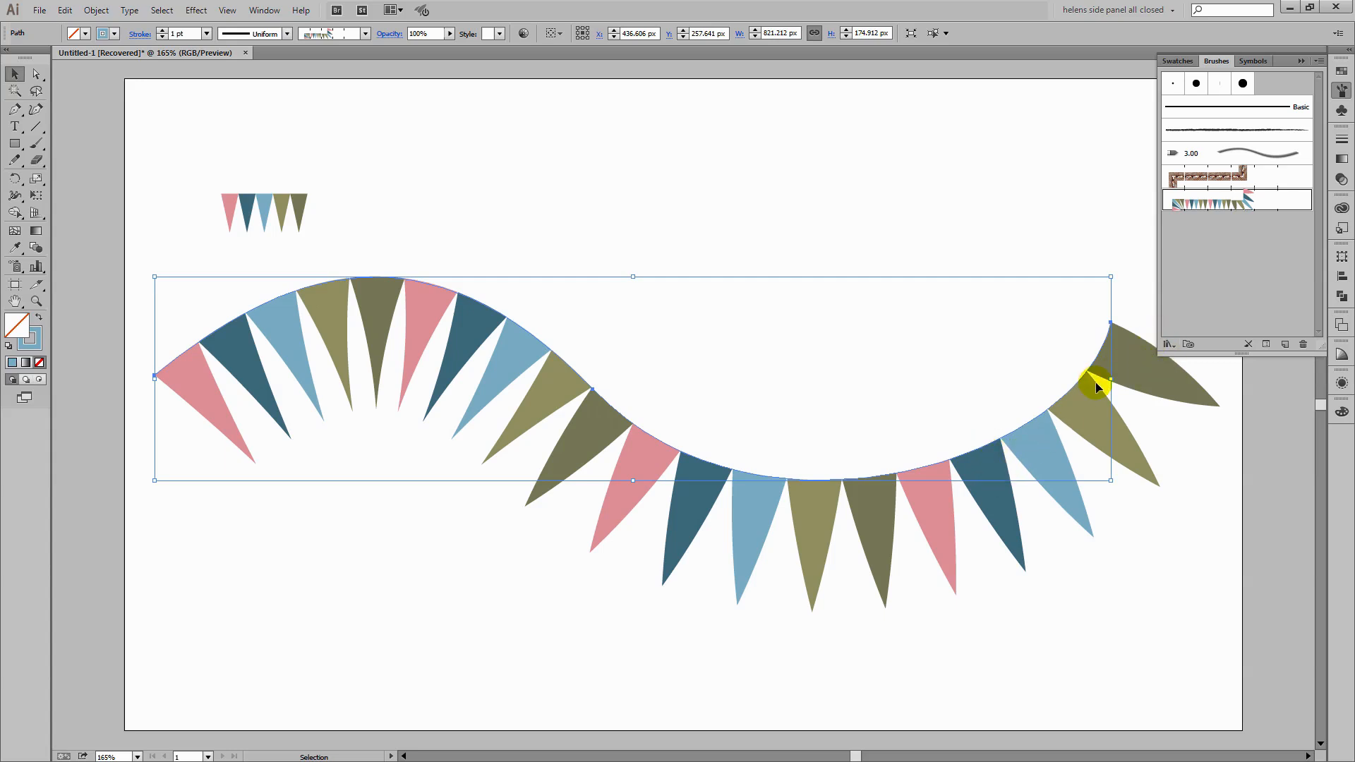
{"action": "left_click_drag", "start_coordinate": [1113, 381], "coordinate": [1136, 379]}
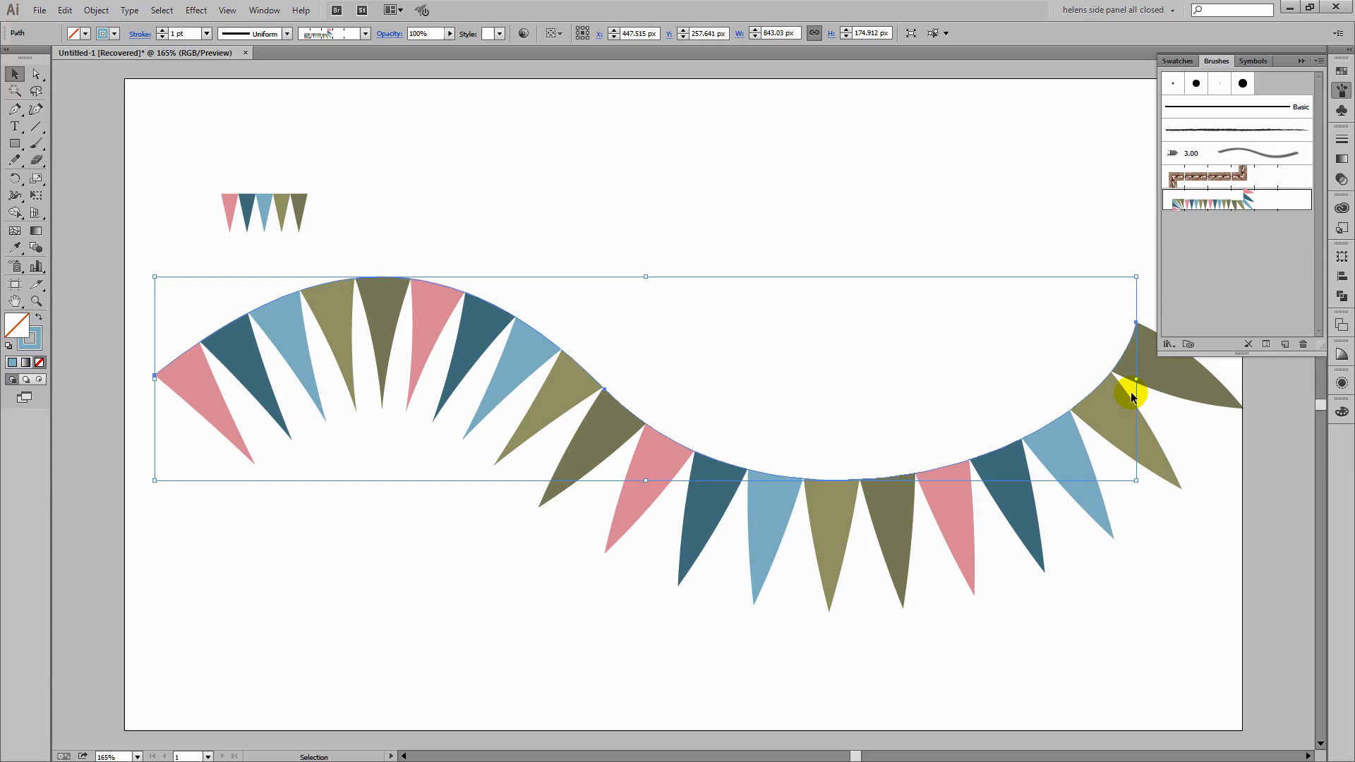
Create a new 960 x 560 px document with the Web profile in RGB
{"action": "key", "text": "backslash"}
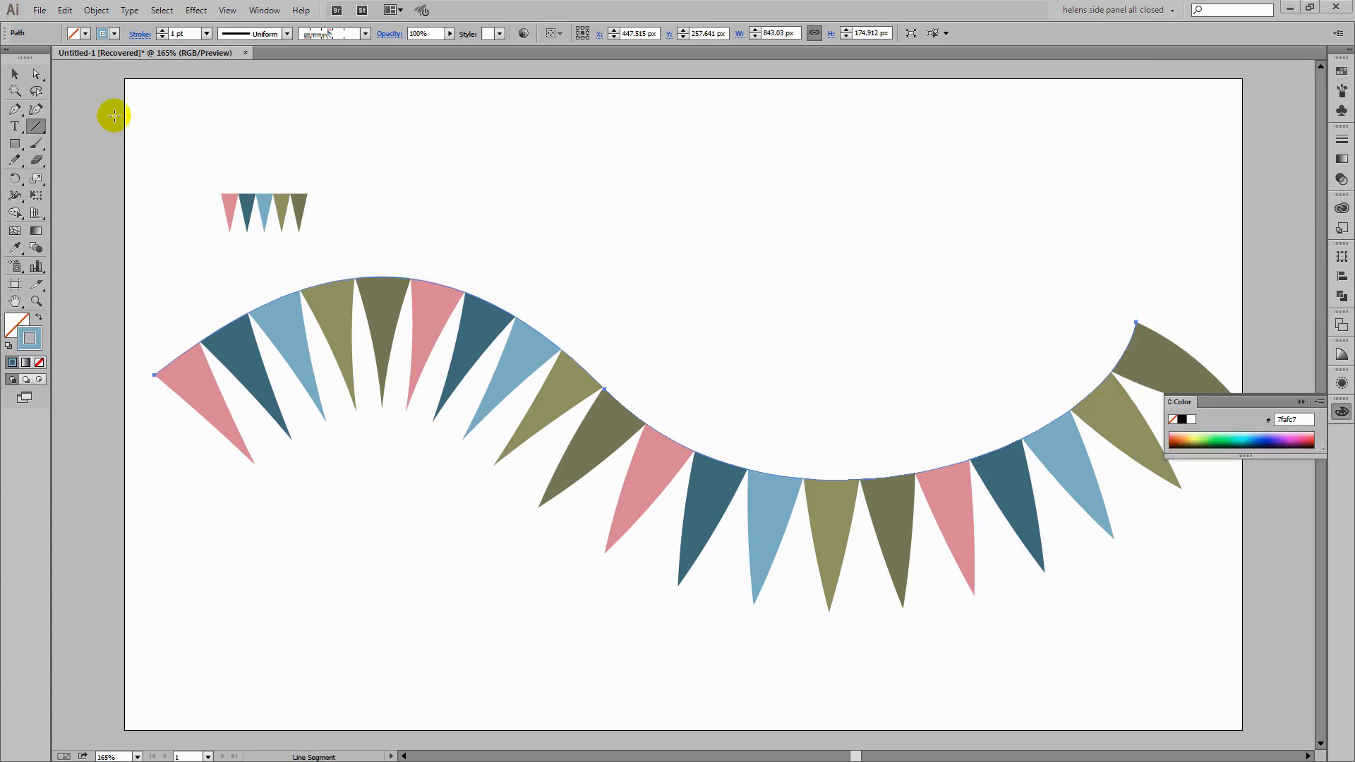
{"action": "left_click", "coordinate": [33, 11]}
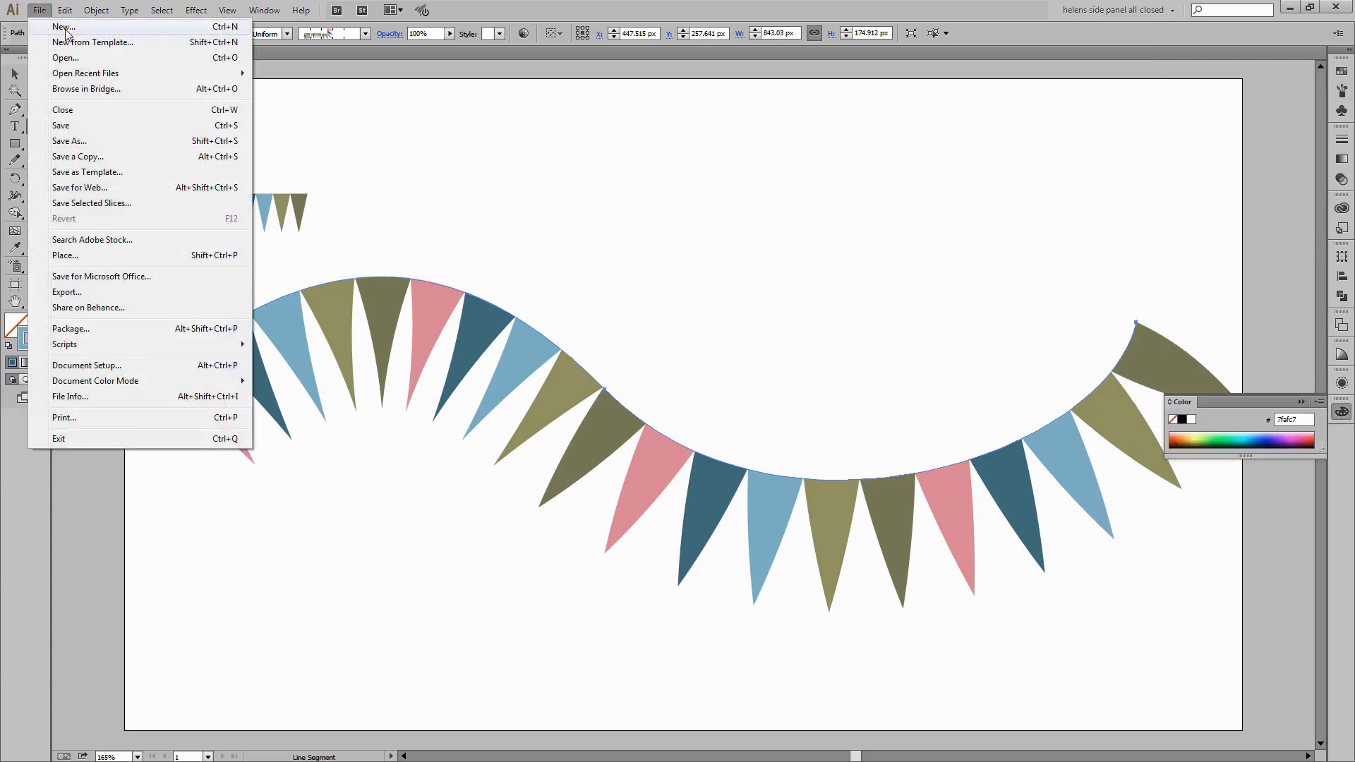
{"action": "left_click", "coordinate": [64, 27]}
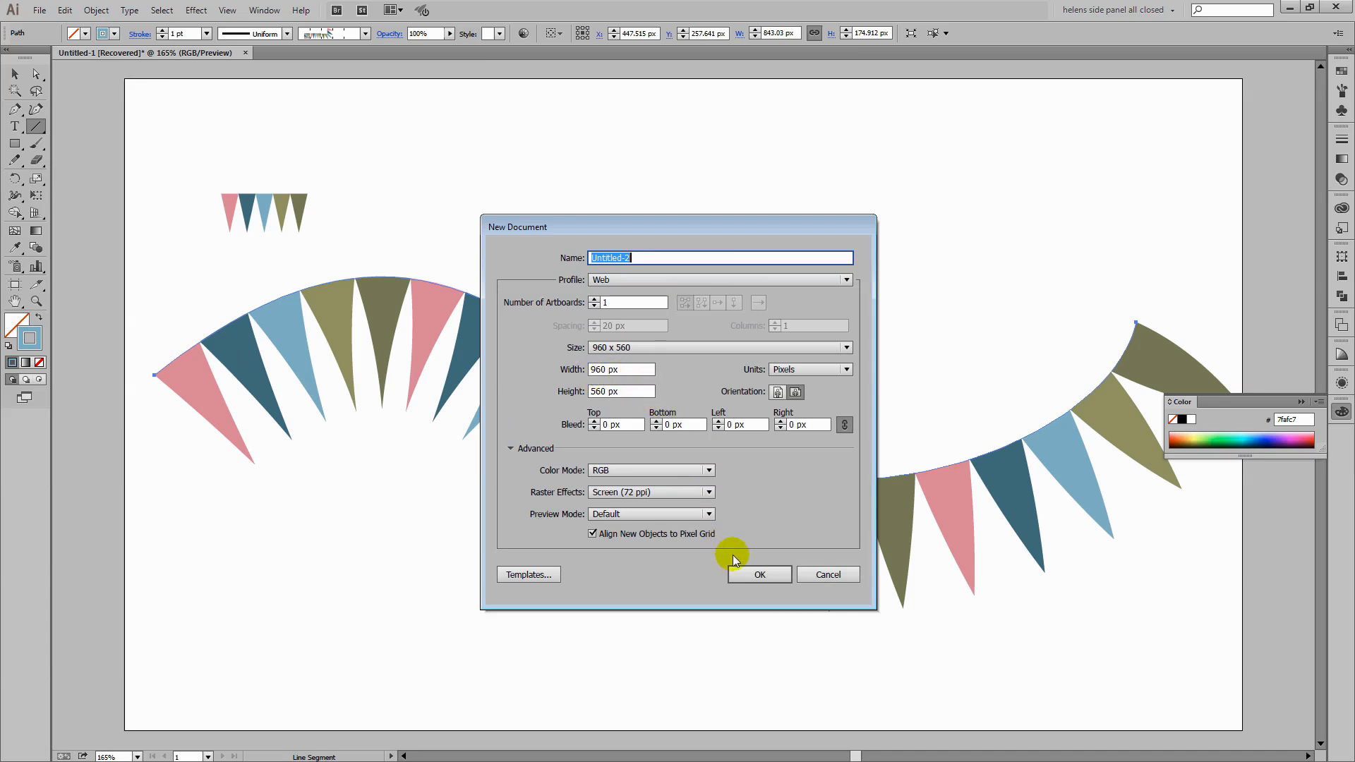
{"action": "left_click", "coordinate": [761, 576]}
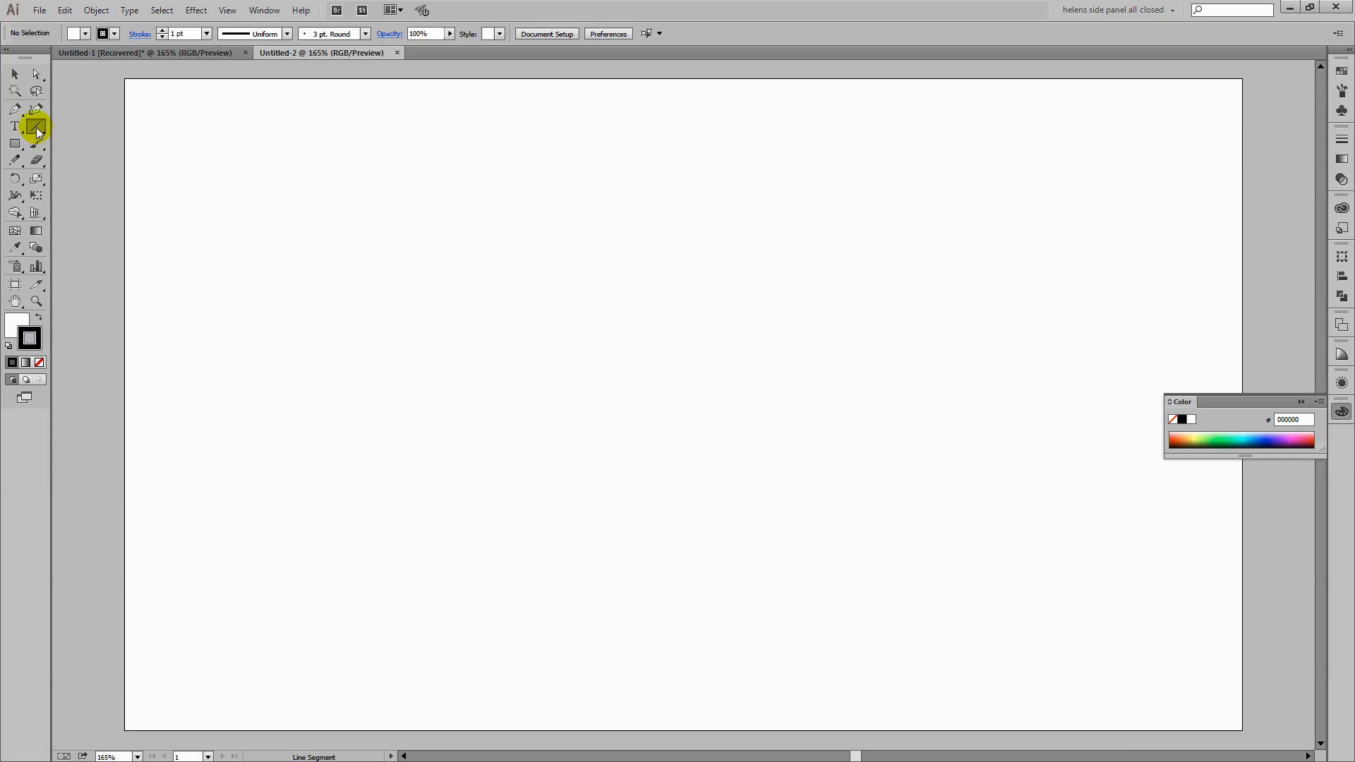
Draw a 25 px line segment at a 0° angle in the upper part of the artboard
{"action": "left_click", "coordinate": [432, 240]}
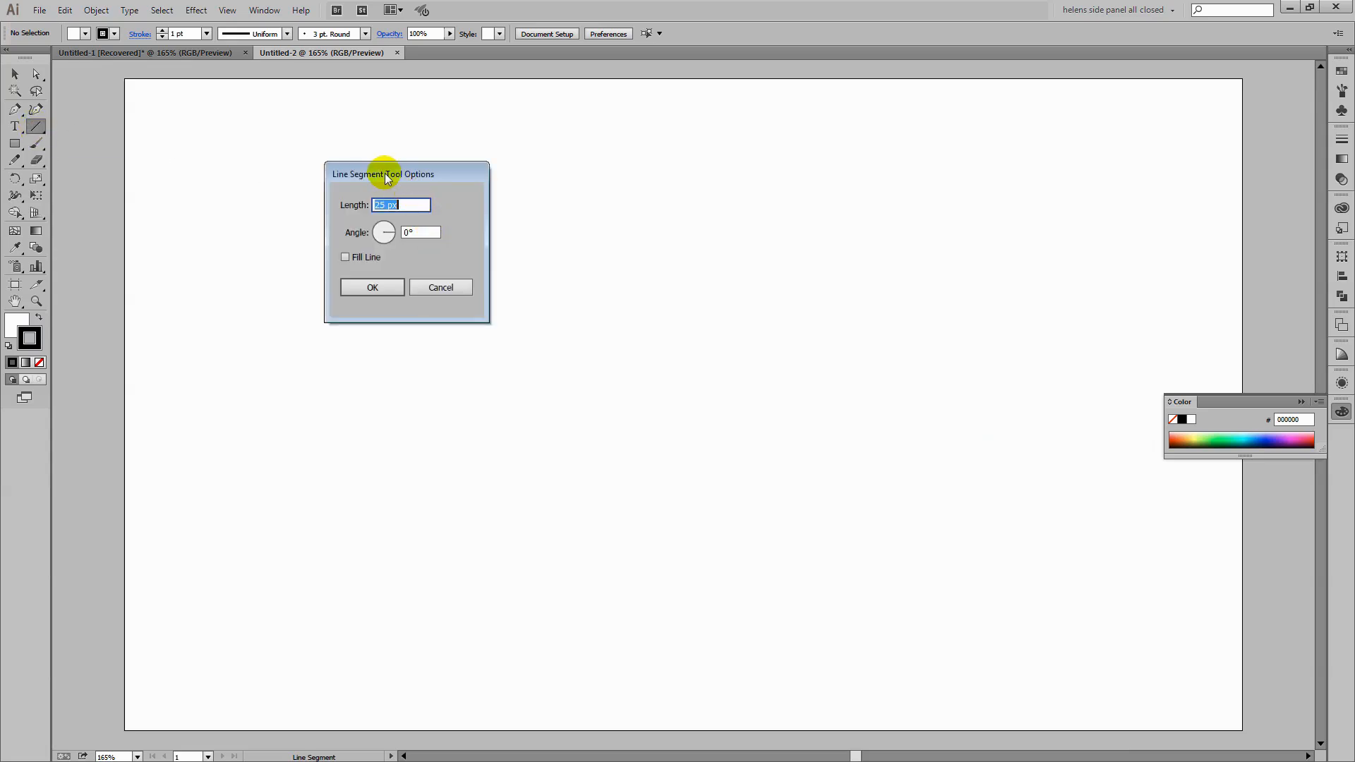
{"action": "left_click_drag", "start_coordinate": [379, 172], "coordinate": [228, 145]}
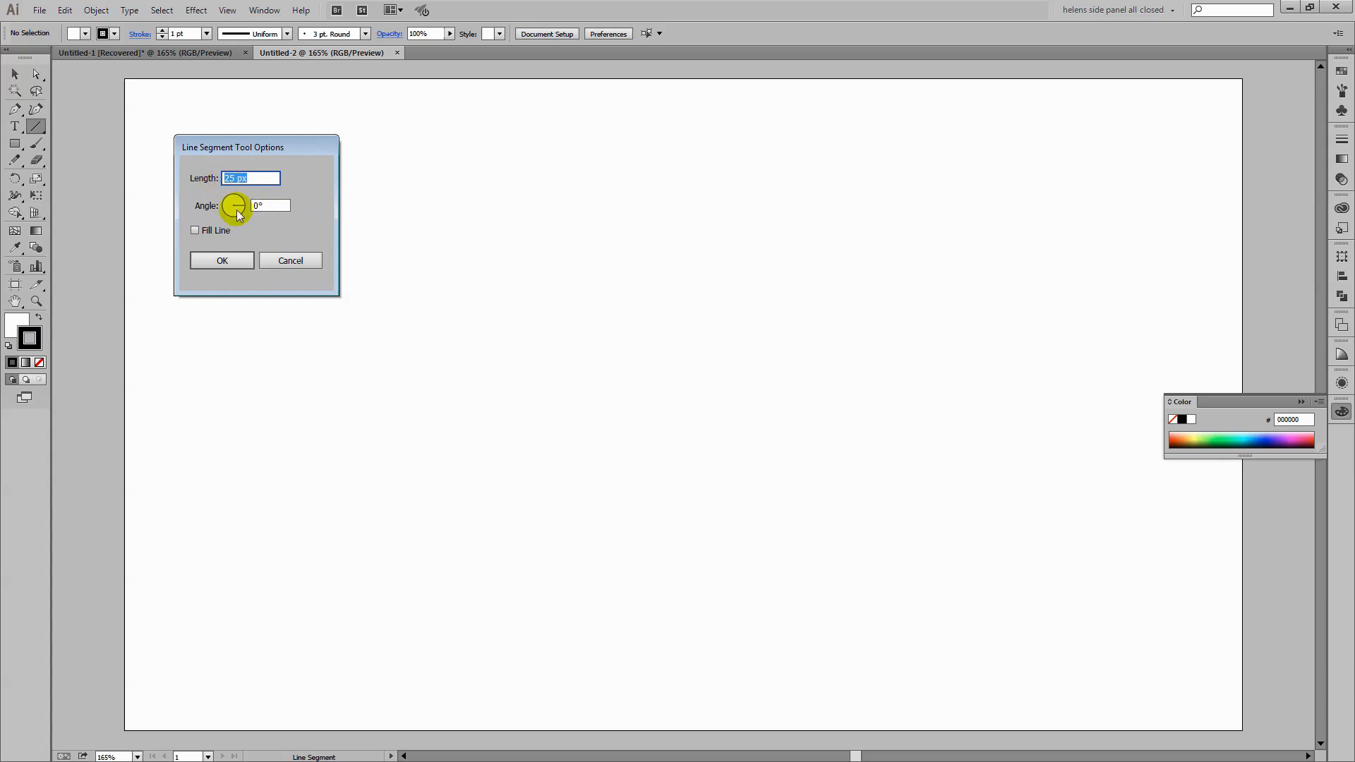
{"action": "left_click", "coordinate": [218, 261]}
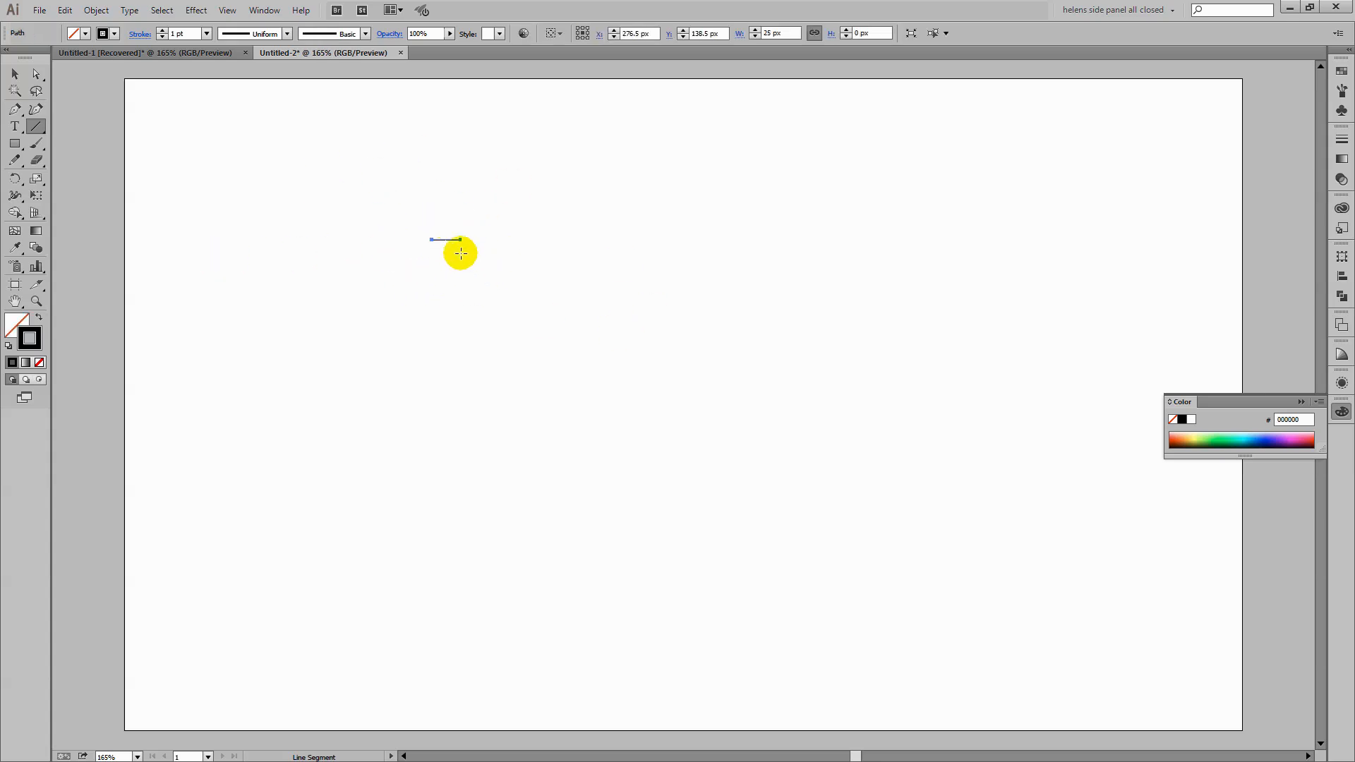
Add the short line to the brushes as a new Pattern Brush
{"action": "key", "text": "F6"}
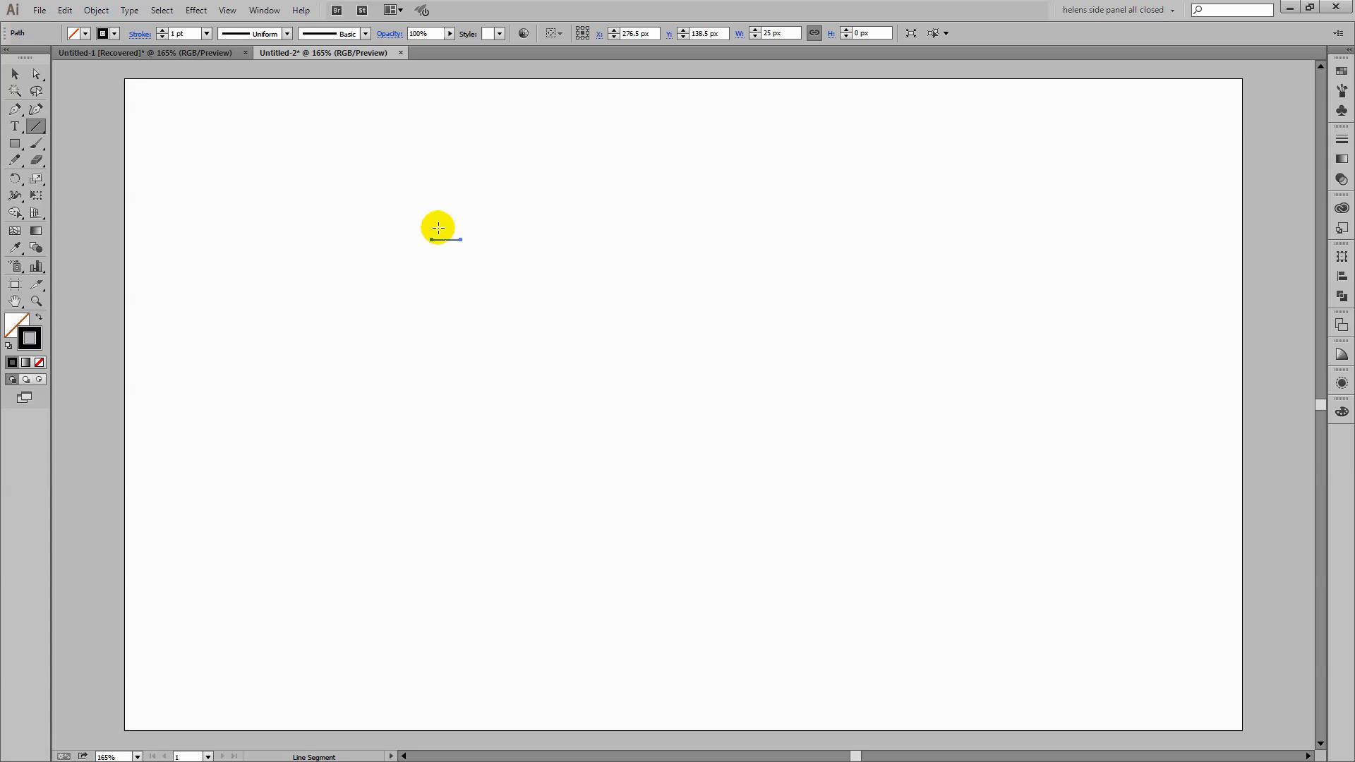
{"action": "left_click", "coordinate": [1341, 90]}
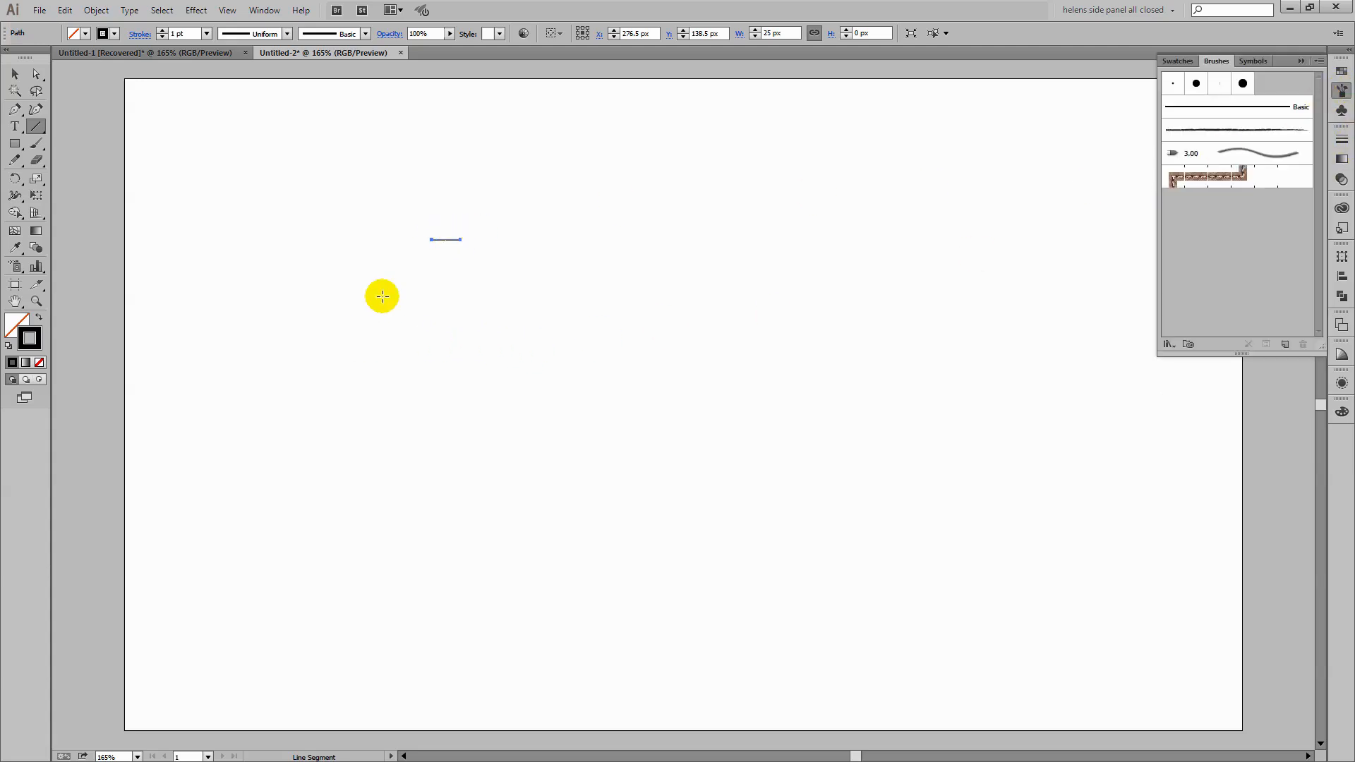
{"action": "left_click", "coordinate": [14, 73]}
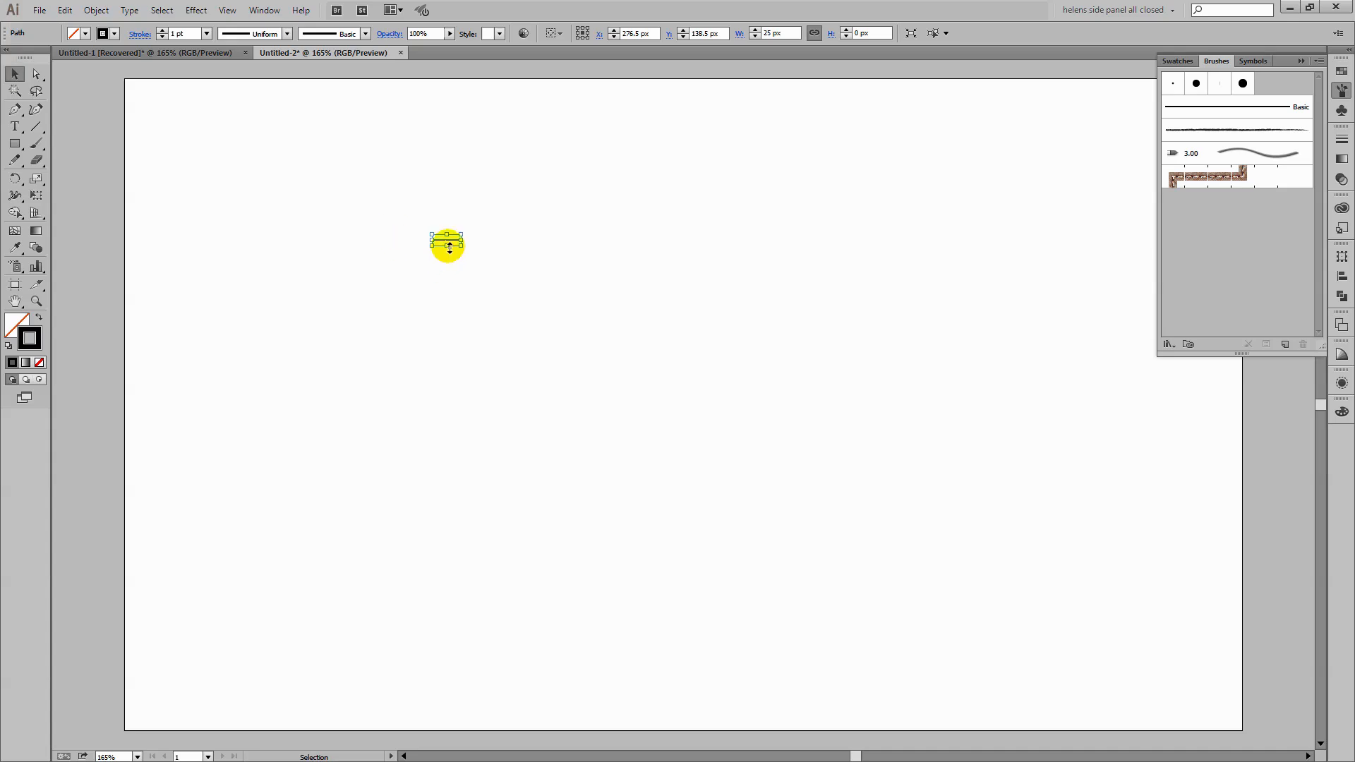
{"action": "mouse_move", "coordinate": [439, 243]}
{"action": "left_mouse_down"}
{"action": "mouse_move", "coordinate": [765, 269]}
{"action": "mouse_move", "coordinate": [1306, 182]}
{"action": "left_mouse_up"}
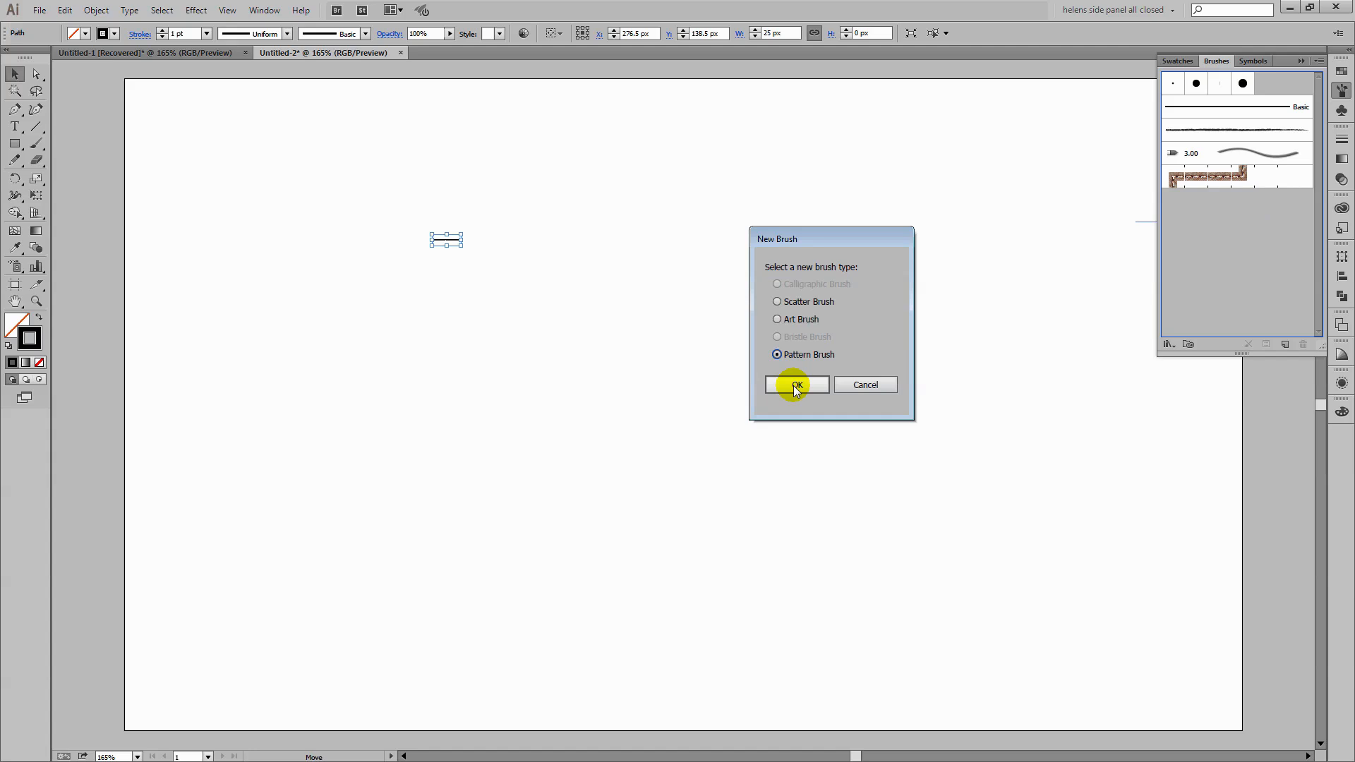
{"action": "left_click", "coordinate": [795, 384]}
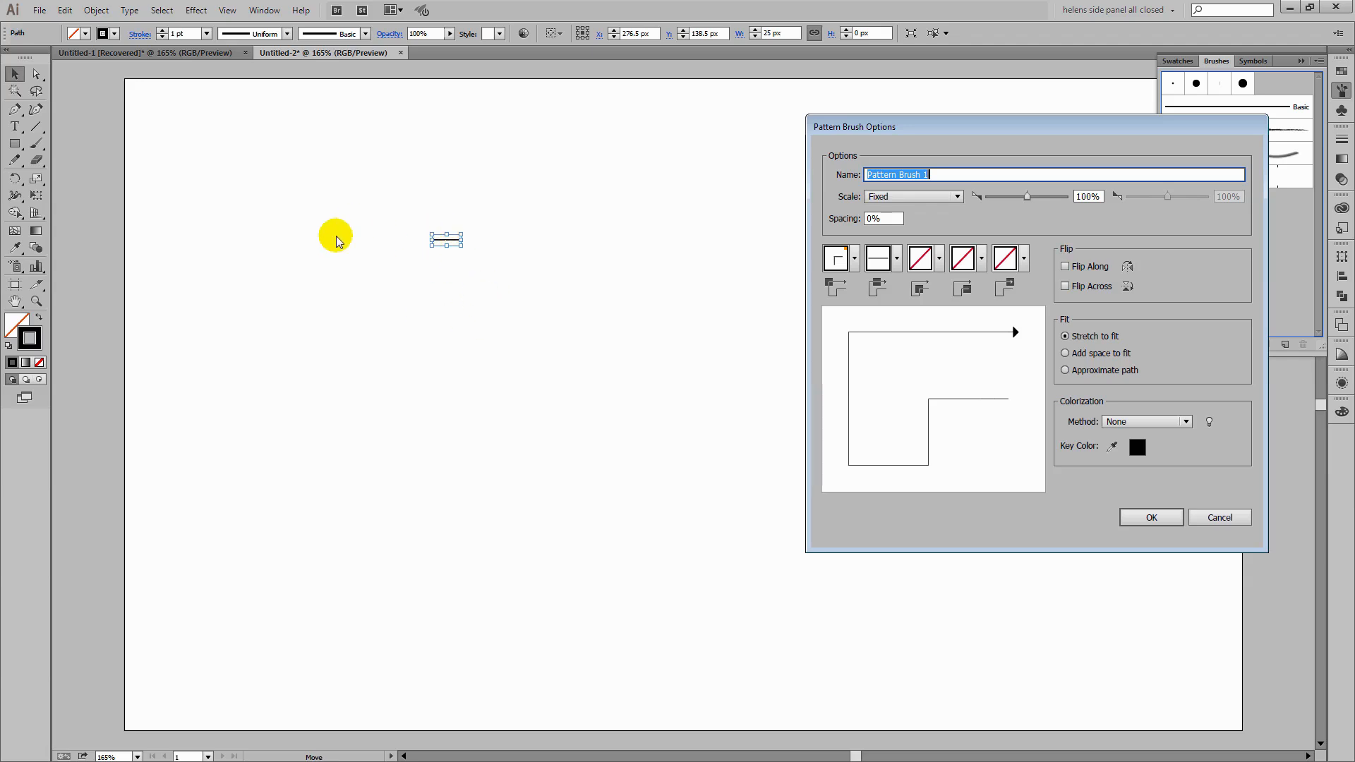
Set the pattern brush's spacing to 5% and its colorization method to Tints, and save the brush
{"action": "left_click", "coordinate": [849, 226]}
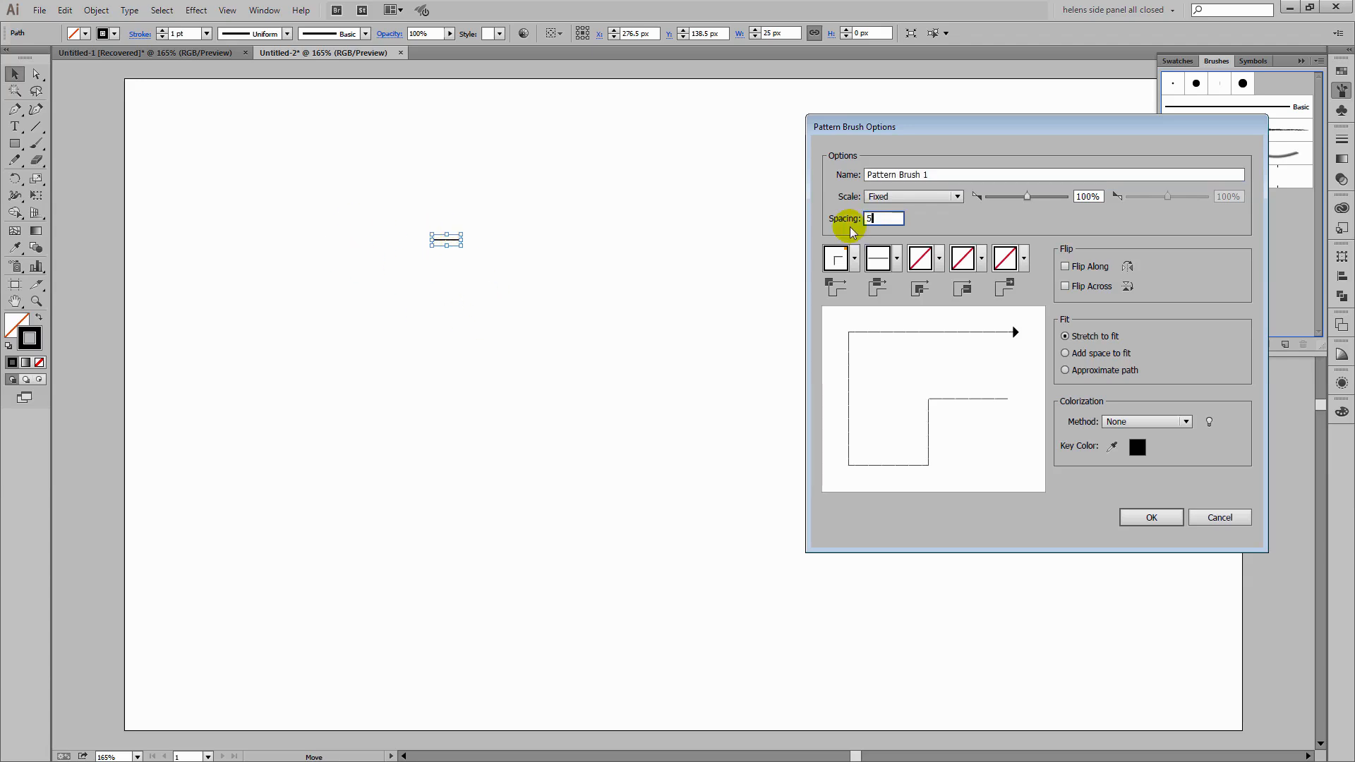
{"action": "type", "text": "5"}
{"action": "key", "text": "Tab"}
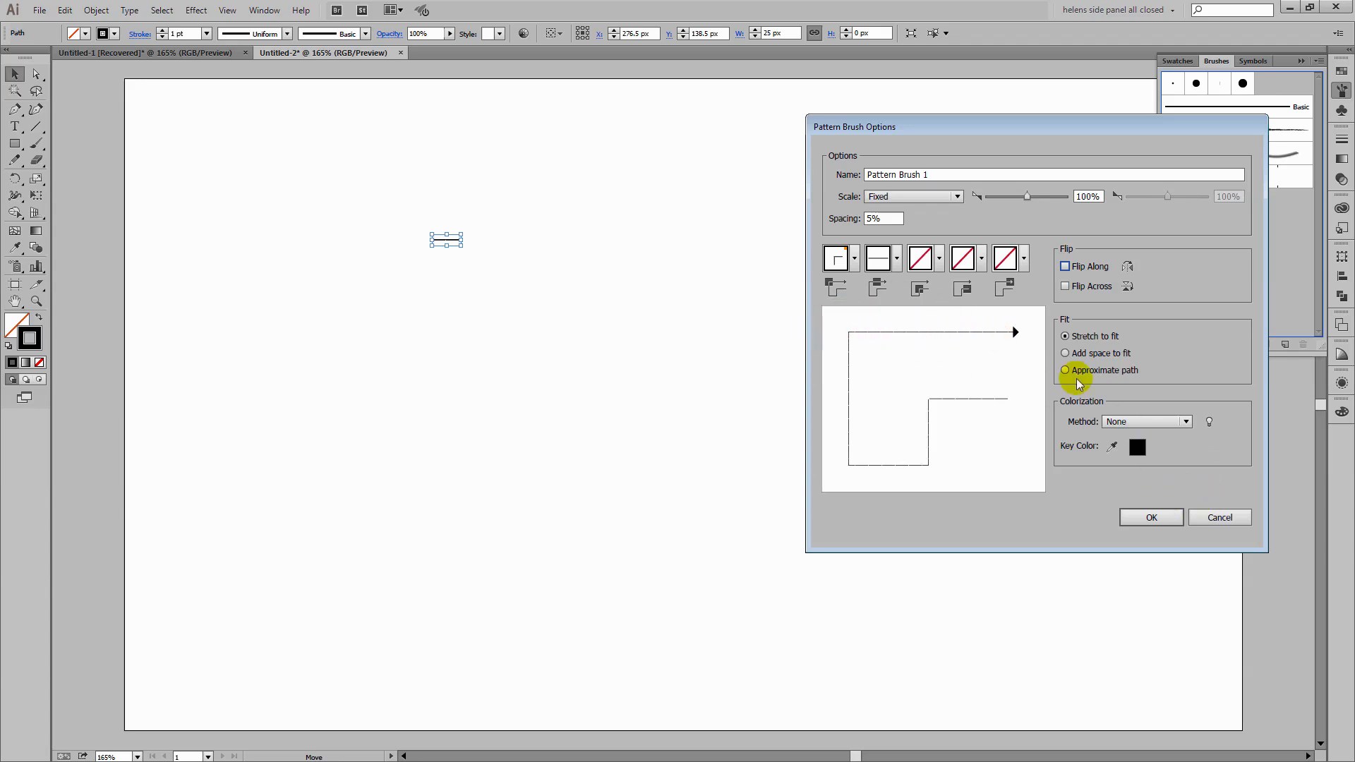
{"action": "left_click", "coordinate": [1139, 426]}
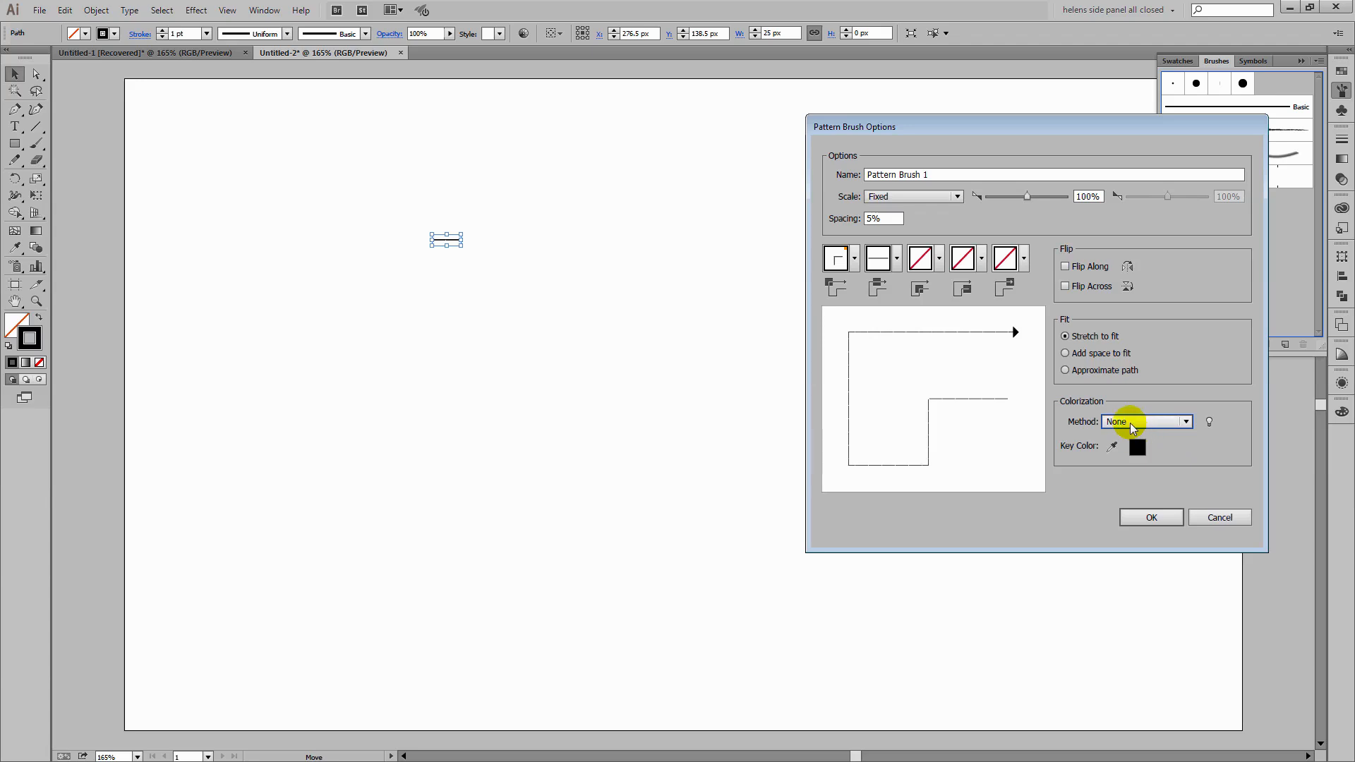
{"action": "left_click", "coordinate": [1130, 427]}
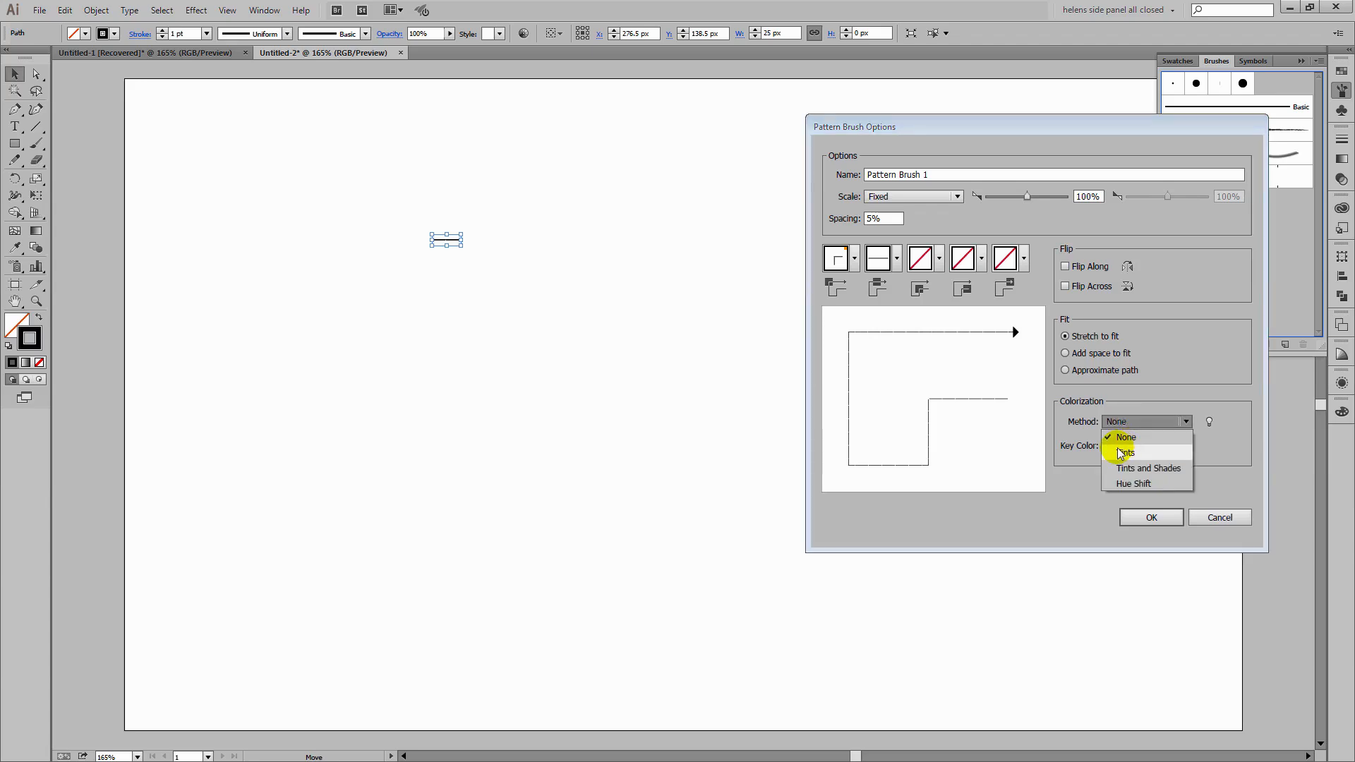
{"action": "left_click", "coordinate": [1125, 447]}
{"action": "left_click", "coordinate": [1117, 426]}
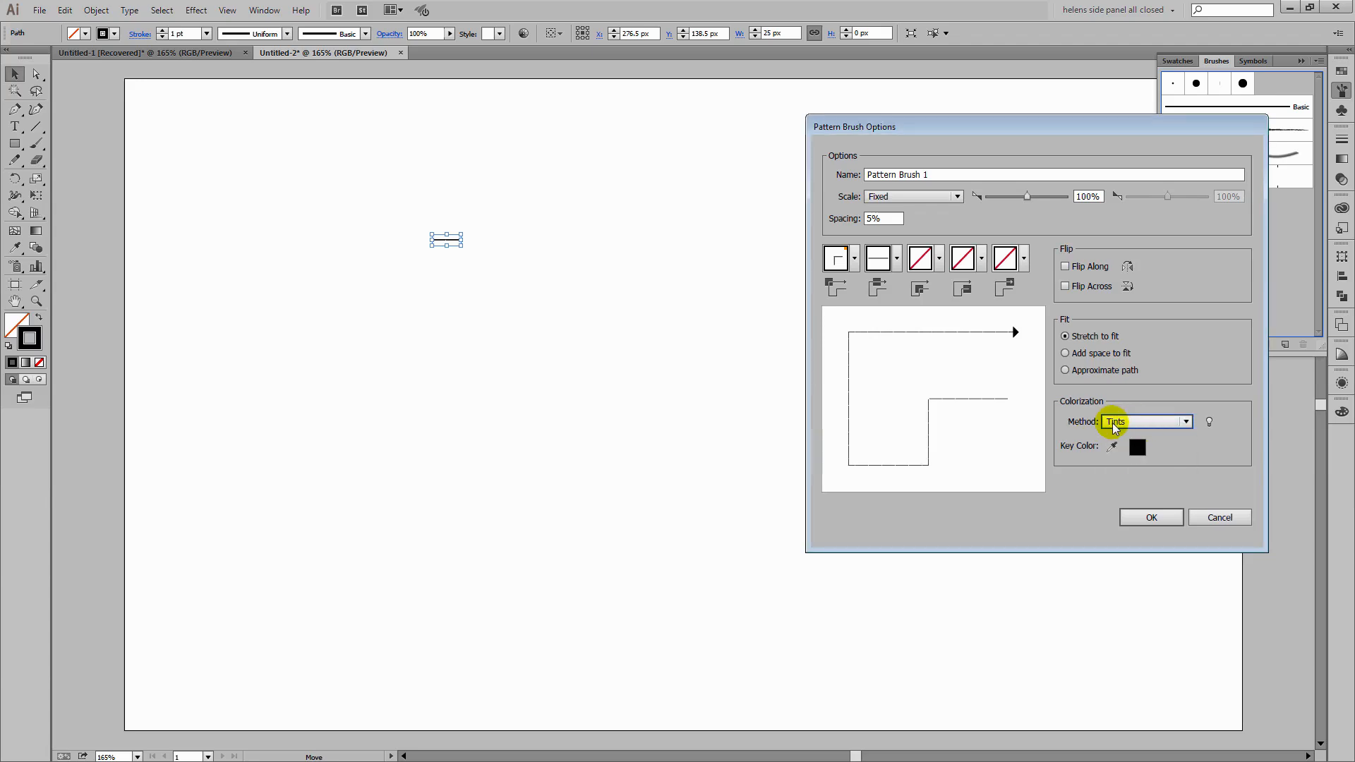
{"action": "left_click", "coordinate": [1147, 518]}
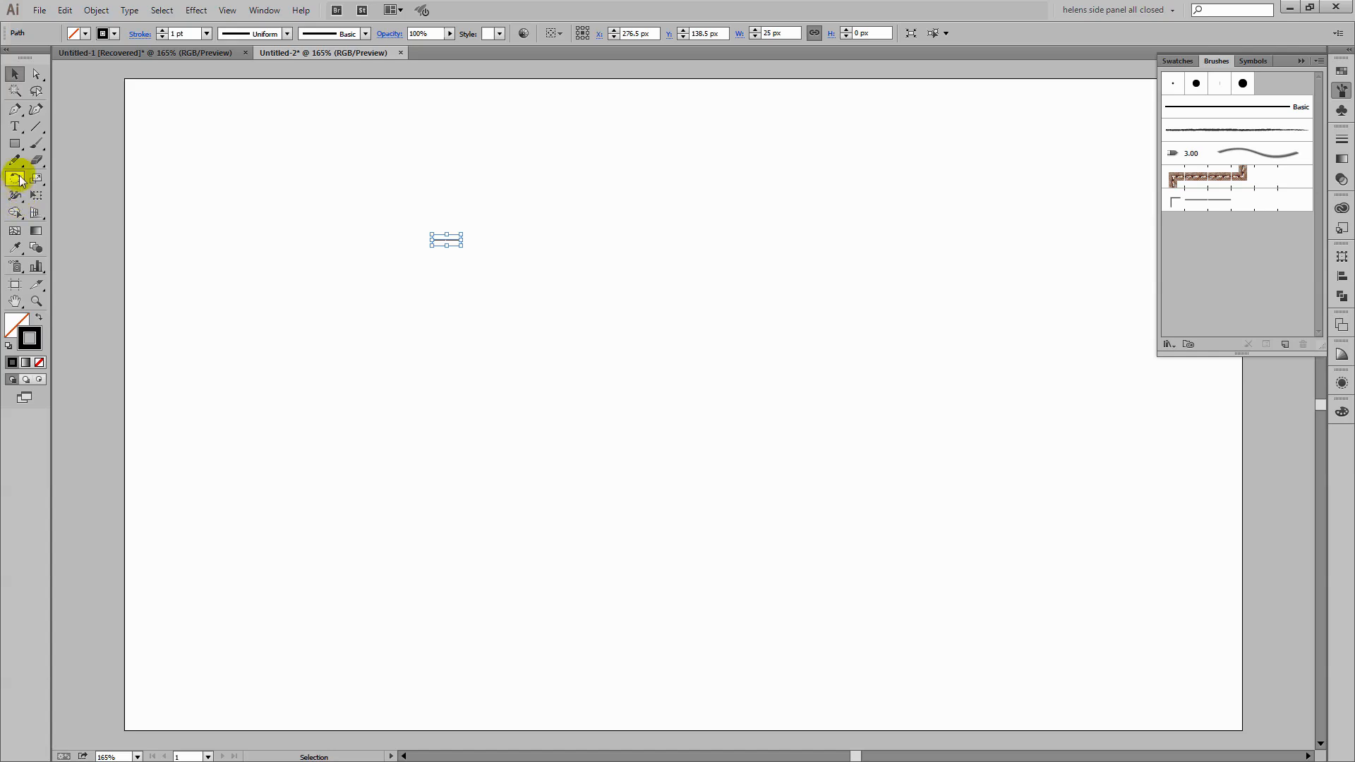
Draw a gentle wavy path across the middle of the artboard with the Pen tool
{"action": "left_click", "coordinate": [15, 111]}
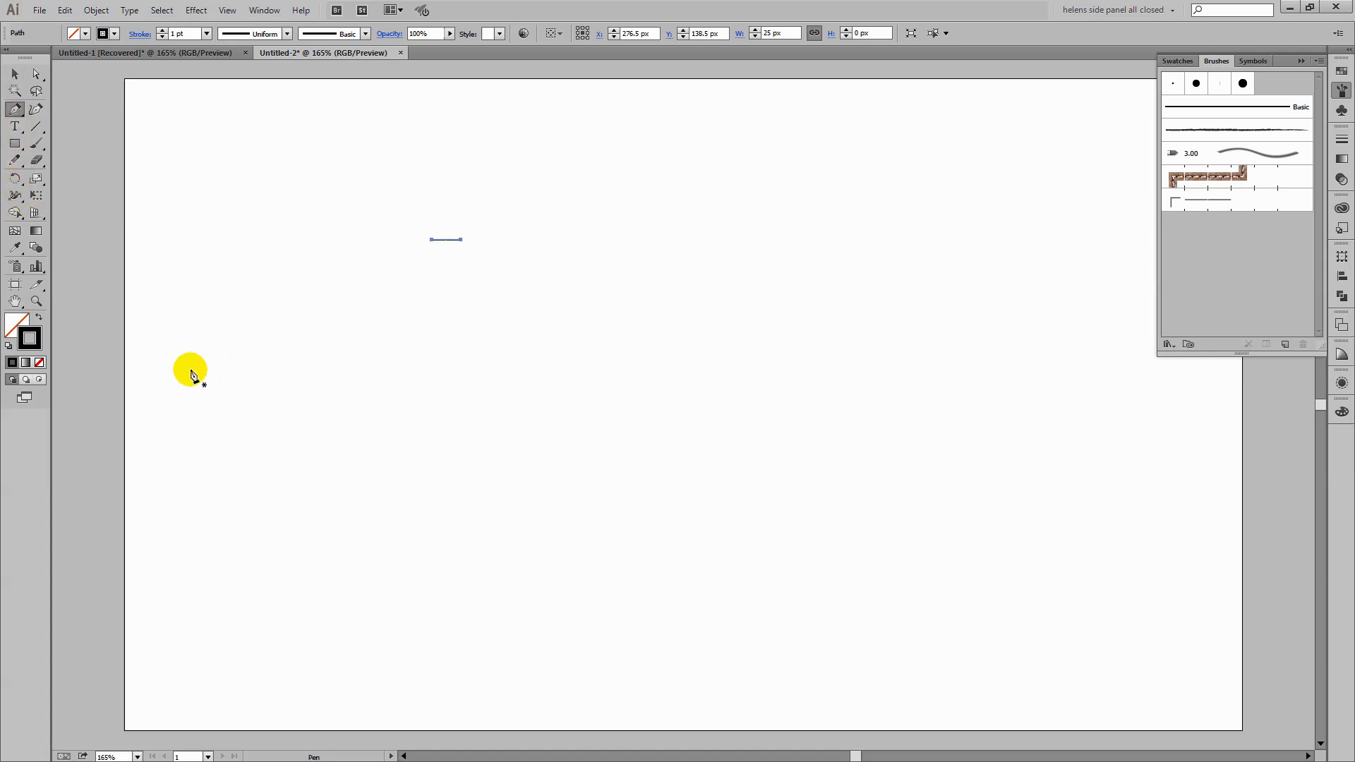
{"action": "left_click_drag", "start_coordinate": [218, 359], "coordinate": [342, 342]}
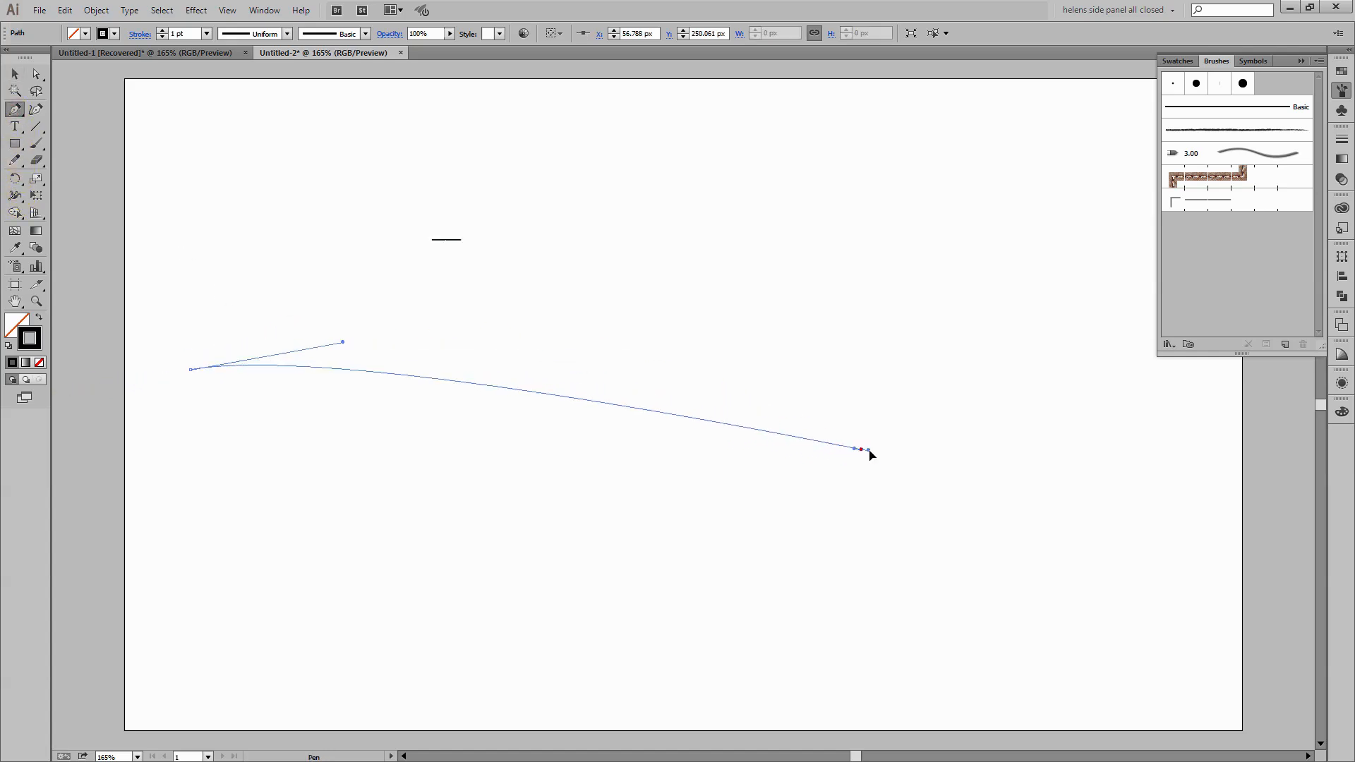
{"action": "left_click_drag", "start_coordinate": [860, 448], "coordinate": [1054, 408]}
{"action": "left_click", "coordinate": [1124, 351]}
{"action": "left_click", "coordinate": [1138, 385], "text": "ctrl"}
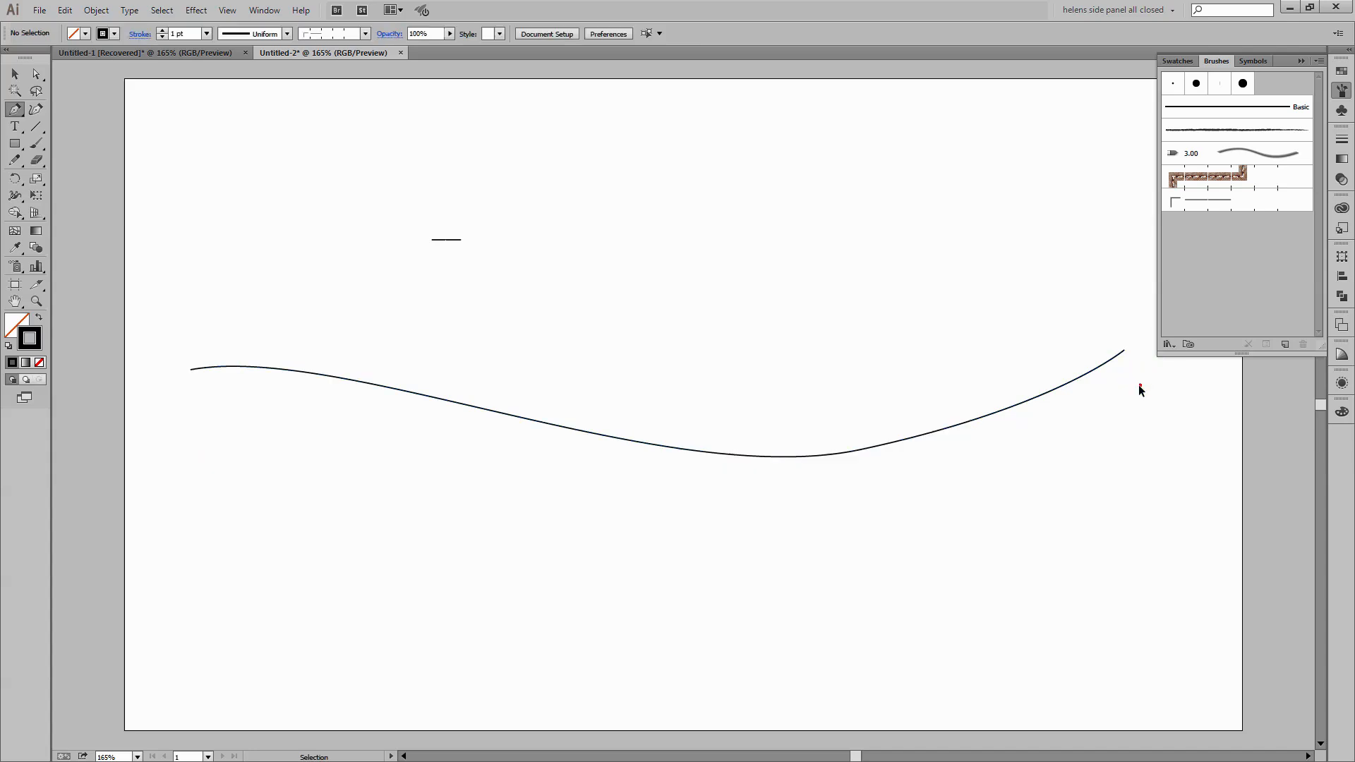
Copy the wavy path and paste a duplicate exactly on top of the original
{"action": "left_click", "coordinate": [16, 75]}
{"action": "left_click", "coordinate": [519, 415]}
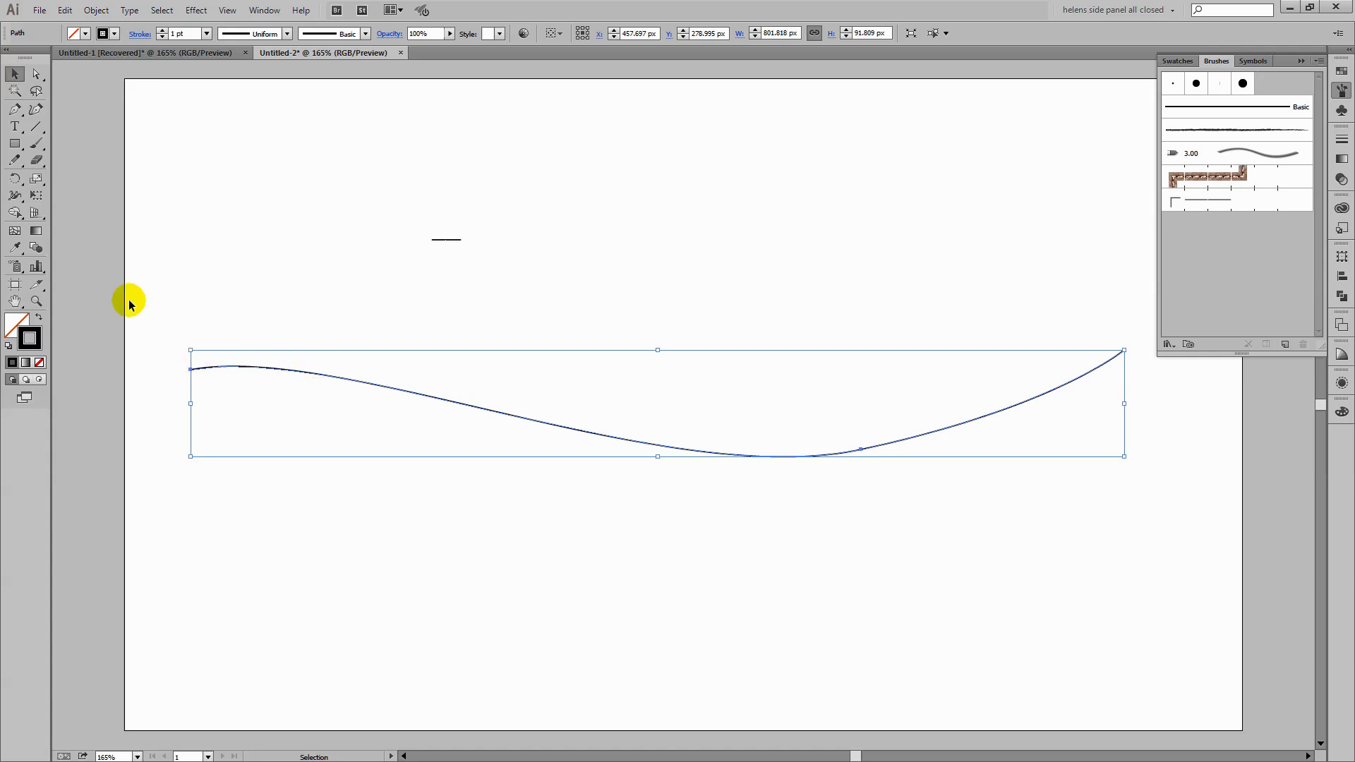
{"action": "left_click", "coordinate": [67, 16]}
{"action": "left_click", "coordinate": [78, 78]}
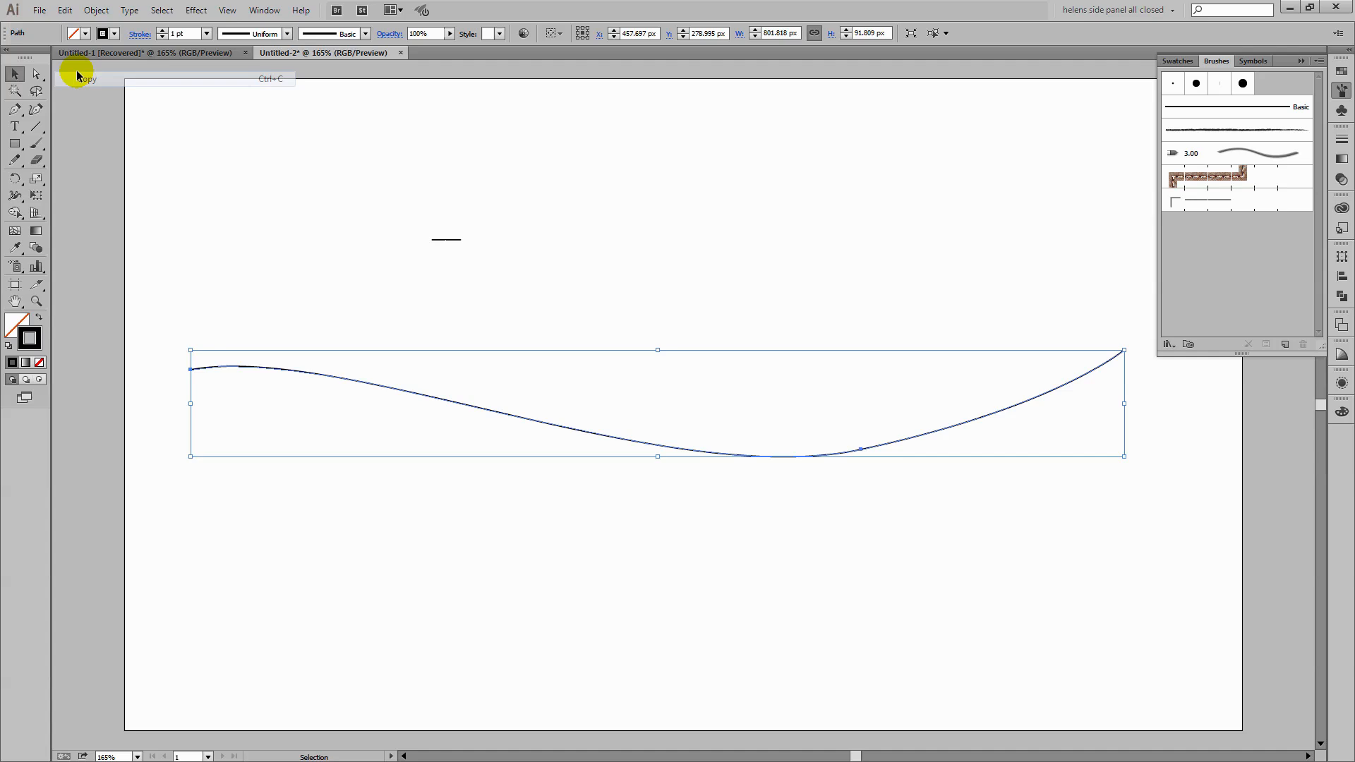
{"action": "left_click", "coordinate": [64, 16]}
{"action": "left_click", "coordinate": [91, 141]}
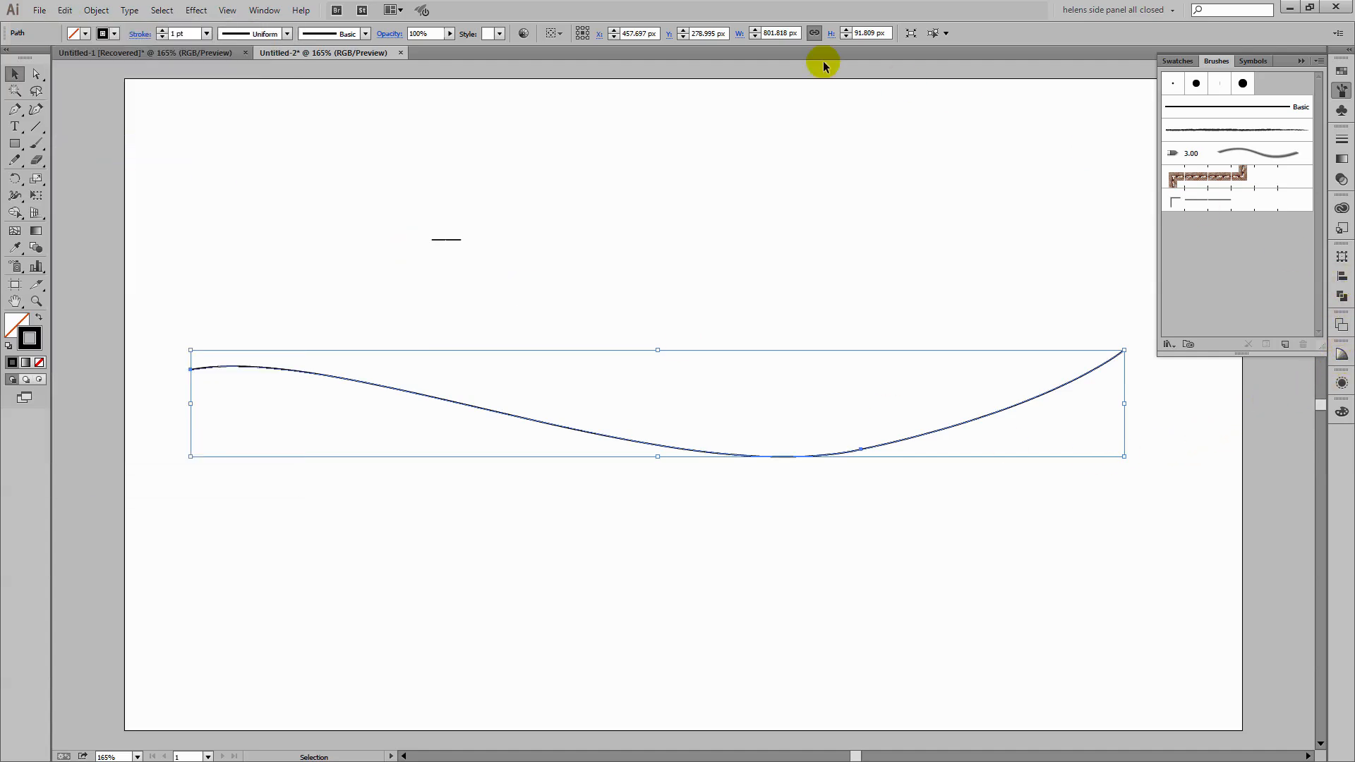
Show the document's layers and expand Layer 1 to list its individual paths
{"action": "left_click", "coordinate": [264, 9]}
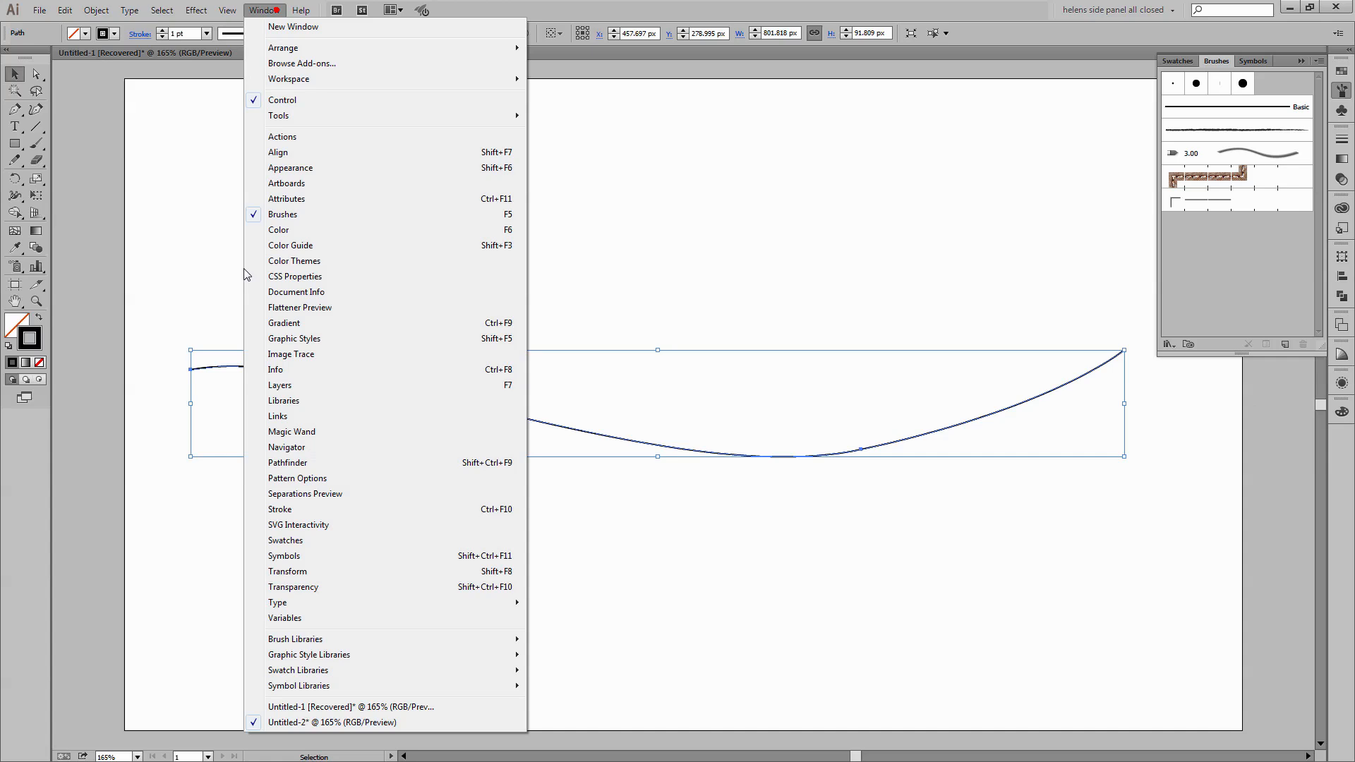
{"action": "left_click", "coordinate": [288, 384]}
{"action": "left_click", "coordinate": [291, 386]}
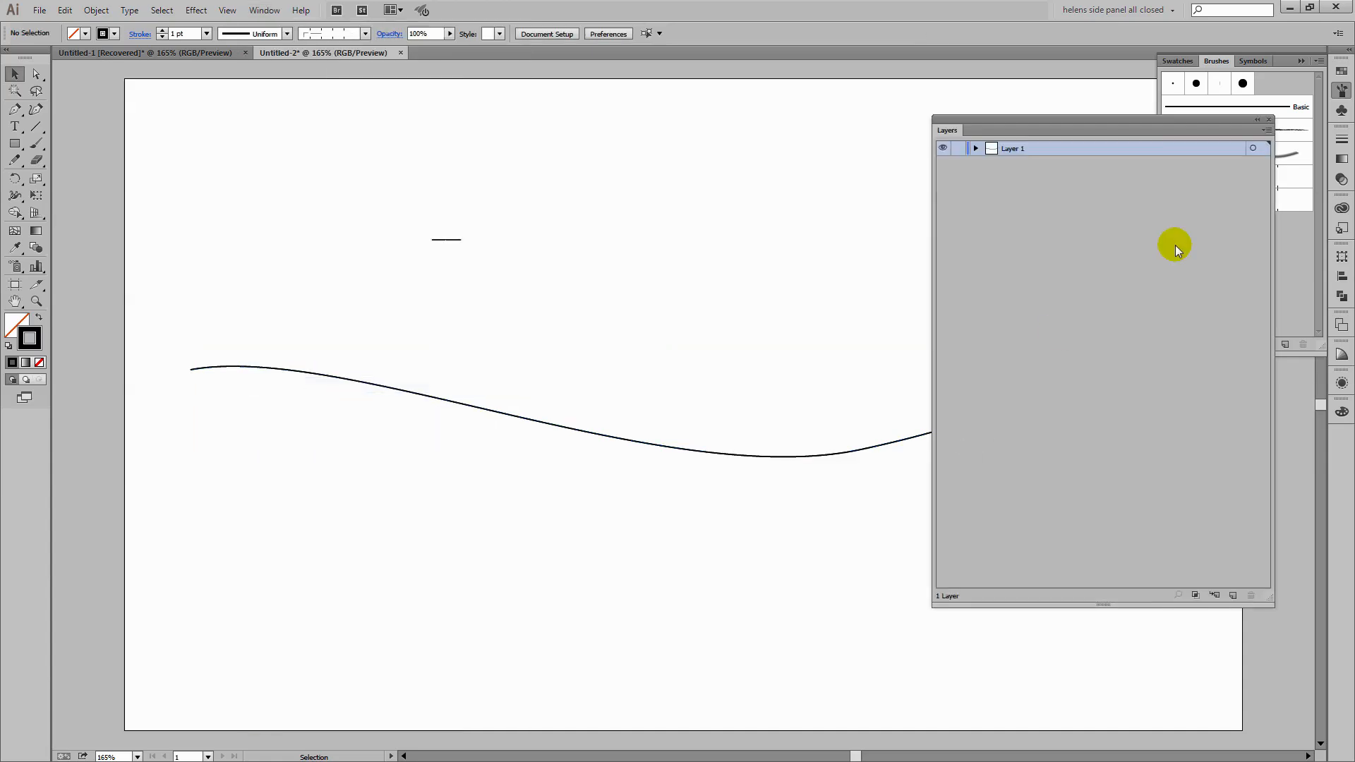
{"action": "left_click", "coordinate": [976, 149]}
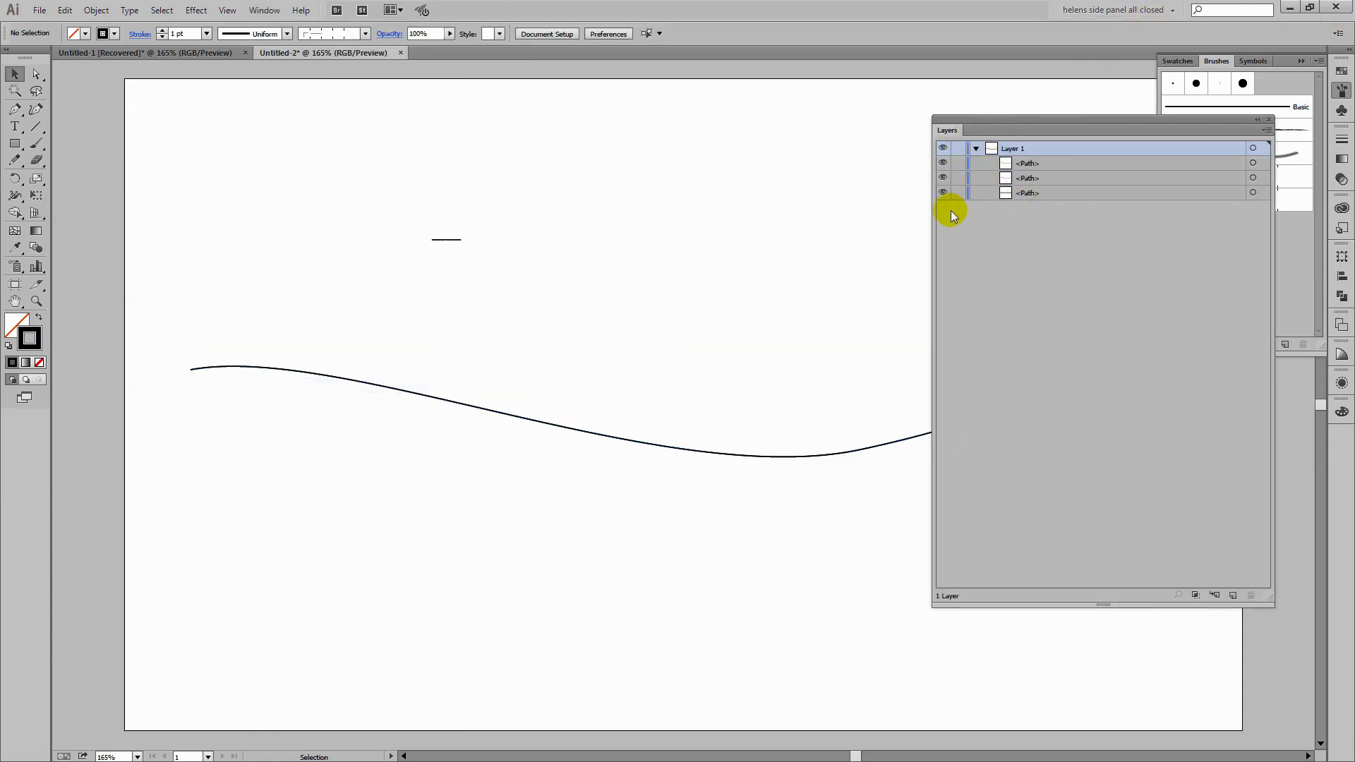
Hide one of the two overlapping wavy paths and apply the line pattern brush to the visible one
{"action": "left_click", "coordinate": [942, 177]}
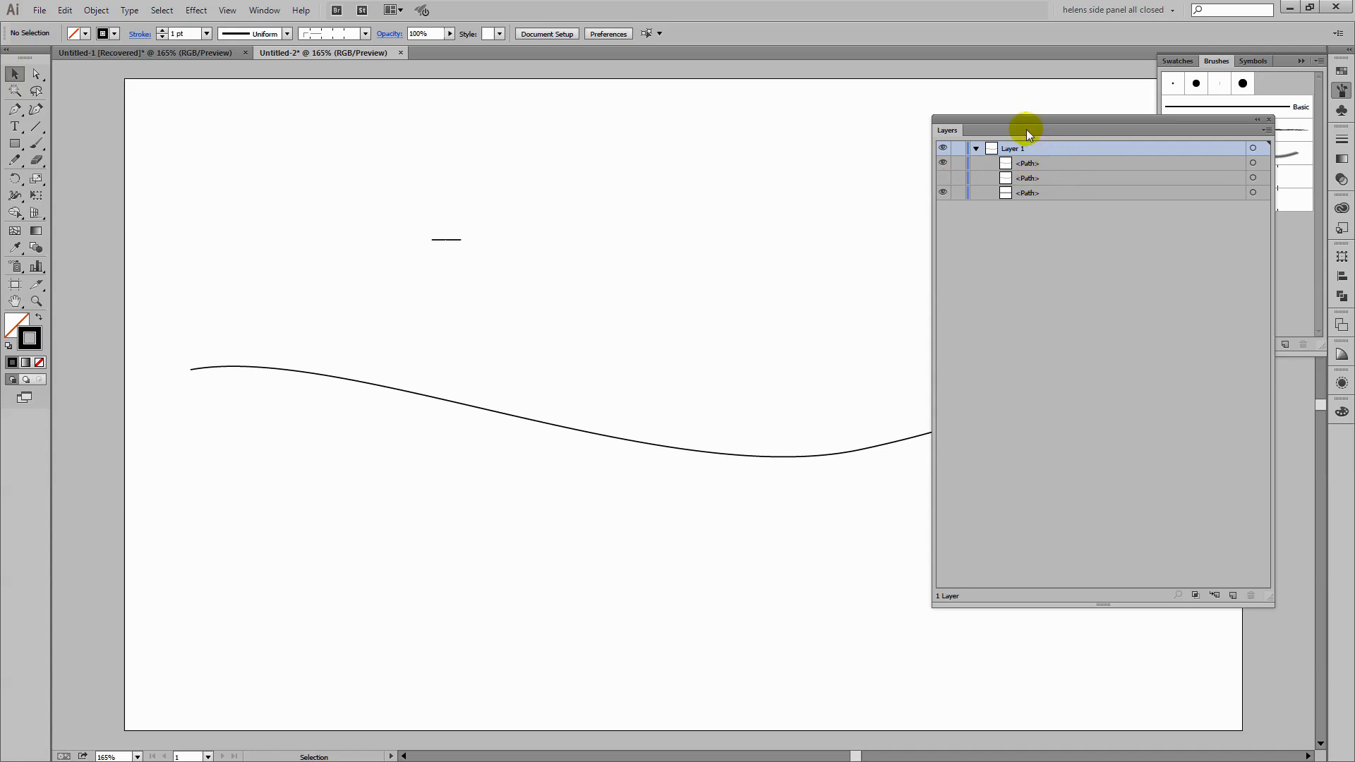
{"action": "mouse_move", "coordinate": [1015, 125]}
{"action": "left_mouse_down"}
{"action": "mouse_move", "coordinate": [1128, 375]}
{"action": "mouse_move", "coordinate": [942, 398]}
{"action": "left_mouse_up"}
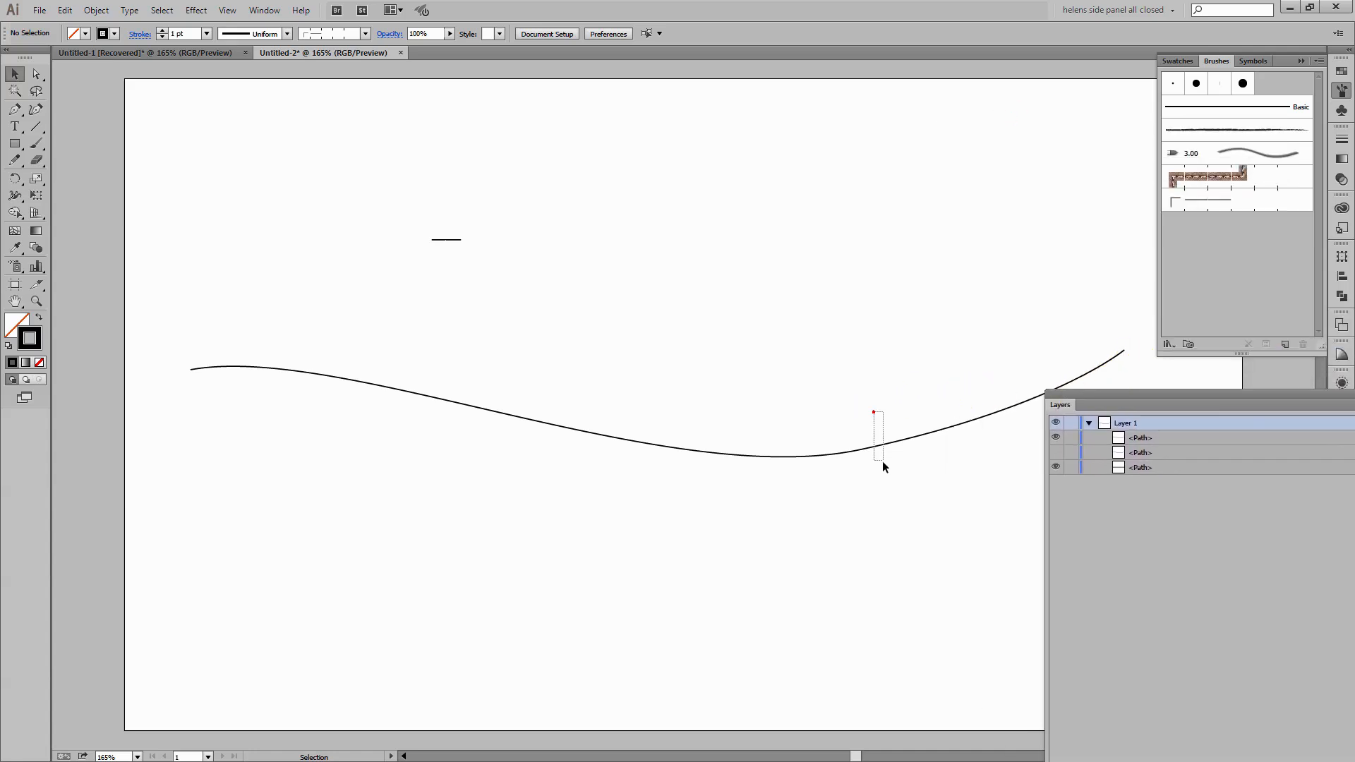
{"action": "left_click_drag", "start_coordinate": [882, 460], "coordinate": [882, 461]}
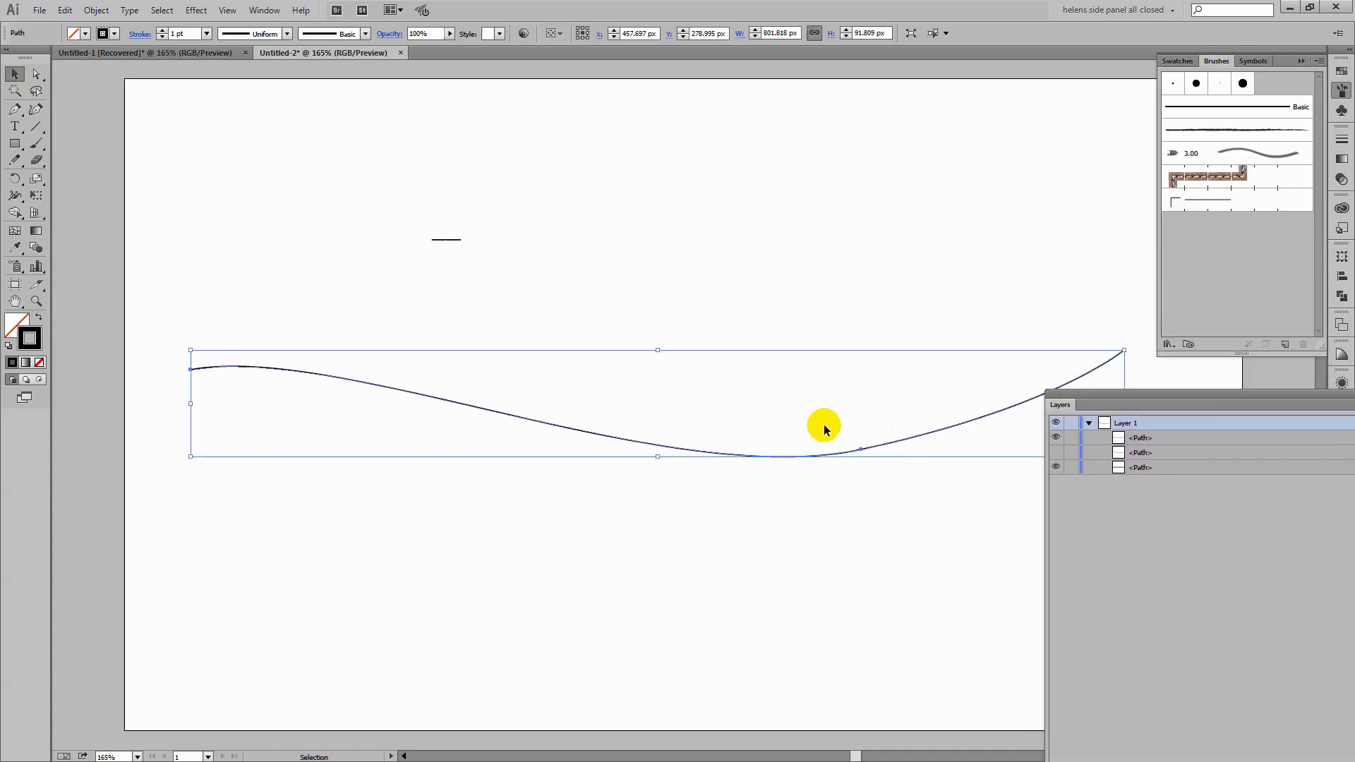
{"action": "left_click", "coordinate": [1202, 201]}
{"action": "left_click_drag", "start_coordinate": [1142, 393], "coordinate": [1154, 513]}
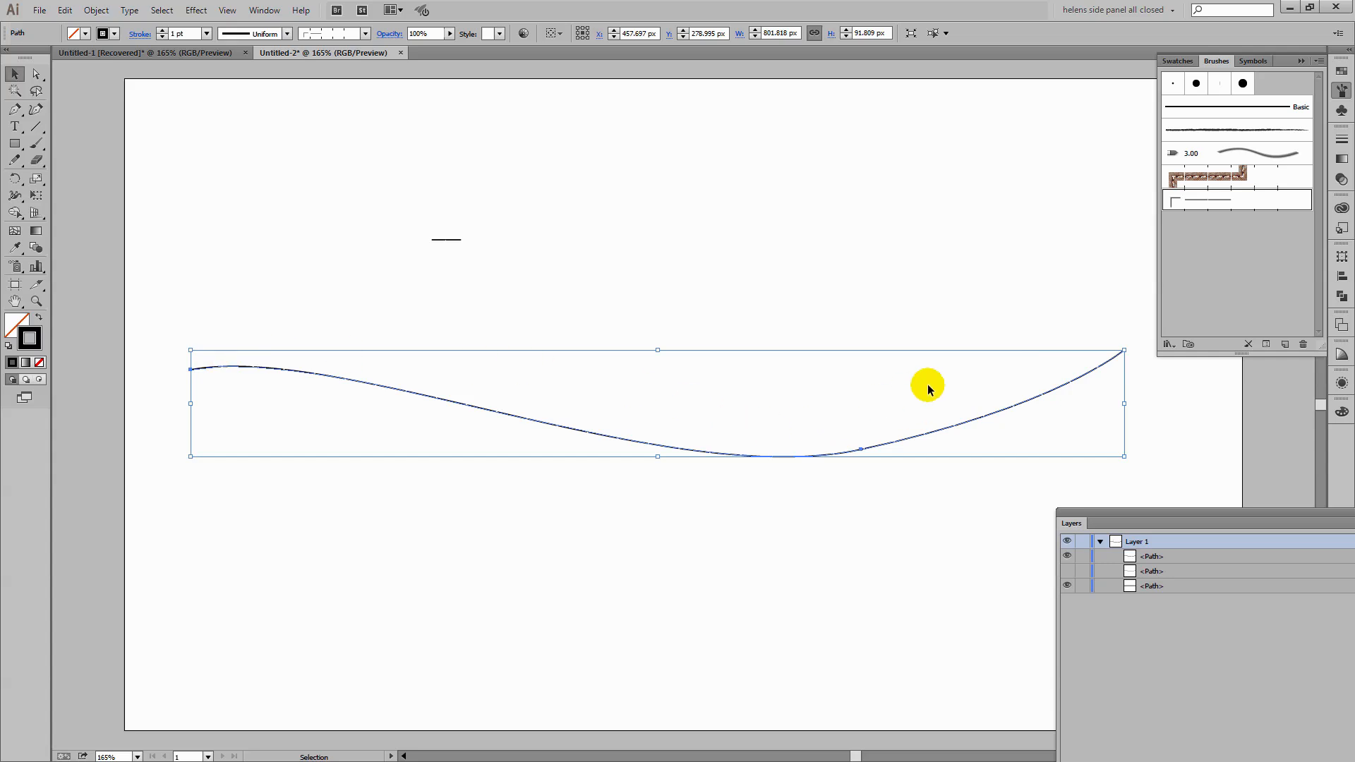
Set the spacing of the selected path's brush stroke to 10%
{"action": "left_click", "coordinate": [1266, 345]}
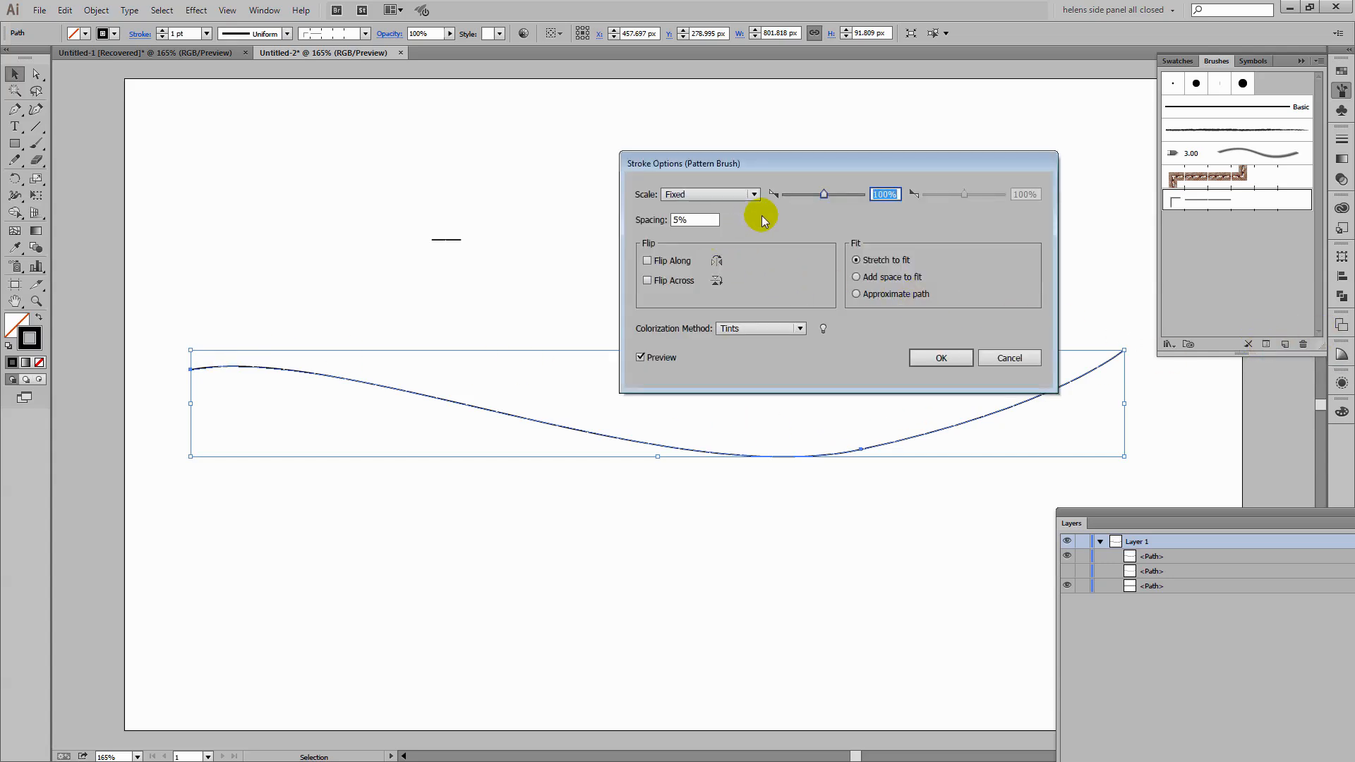
{"action": "left_click", "coordinate": [693, 219]}
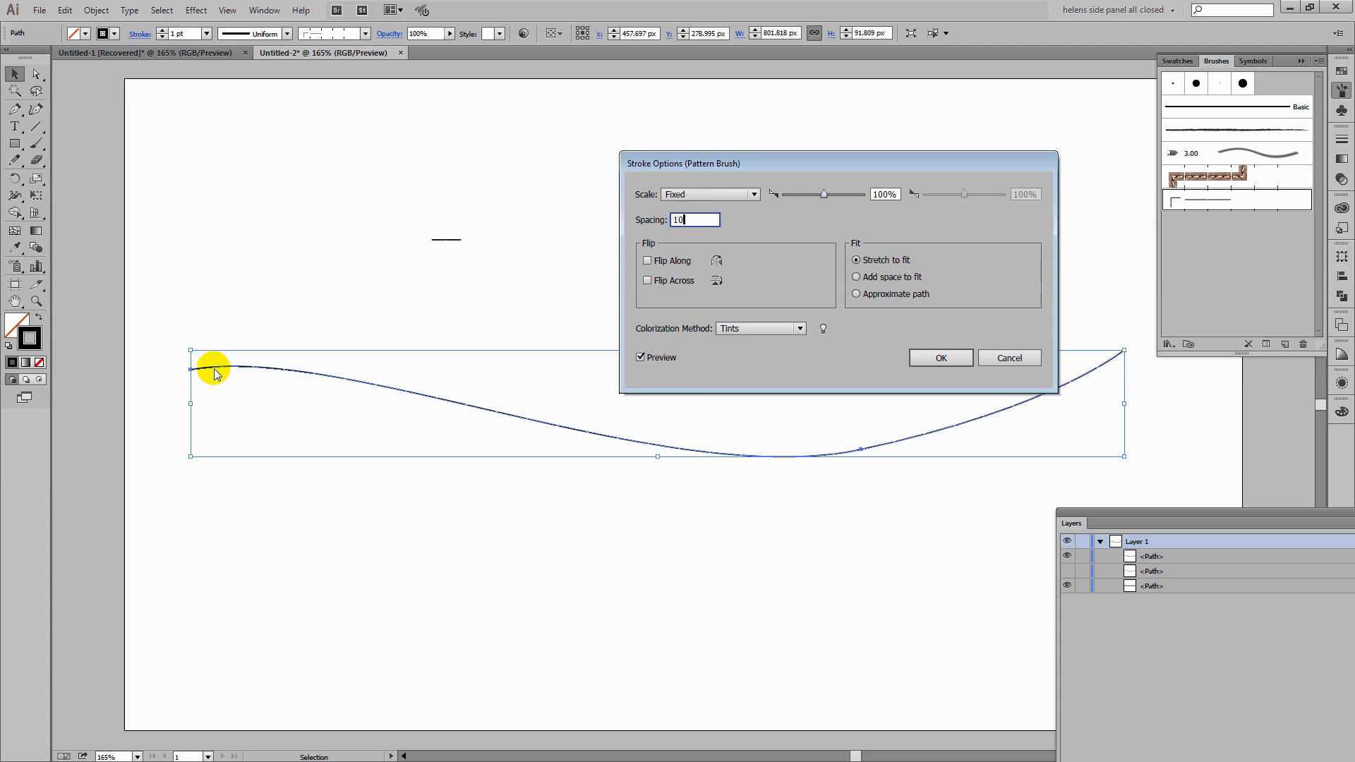
{"action": "left_click", "coordinate": [943, 358]}
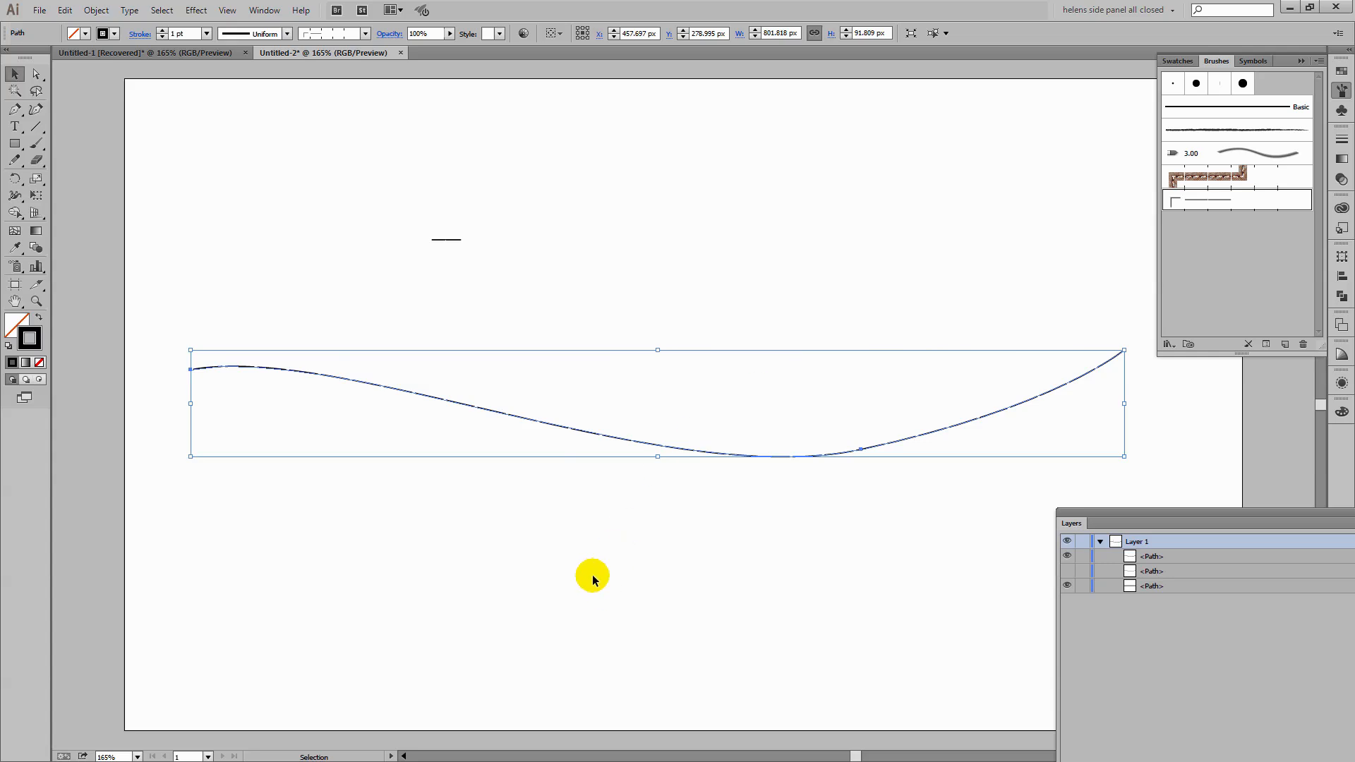
Expand the appearance of the brushed wavy path
{"action": "left_click", "coordinate": [583, 553]}
{"action": "left_click", "coordinate": [517, 414]}
{"action": "left_click", "coordinate": [95, 11]}
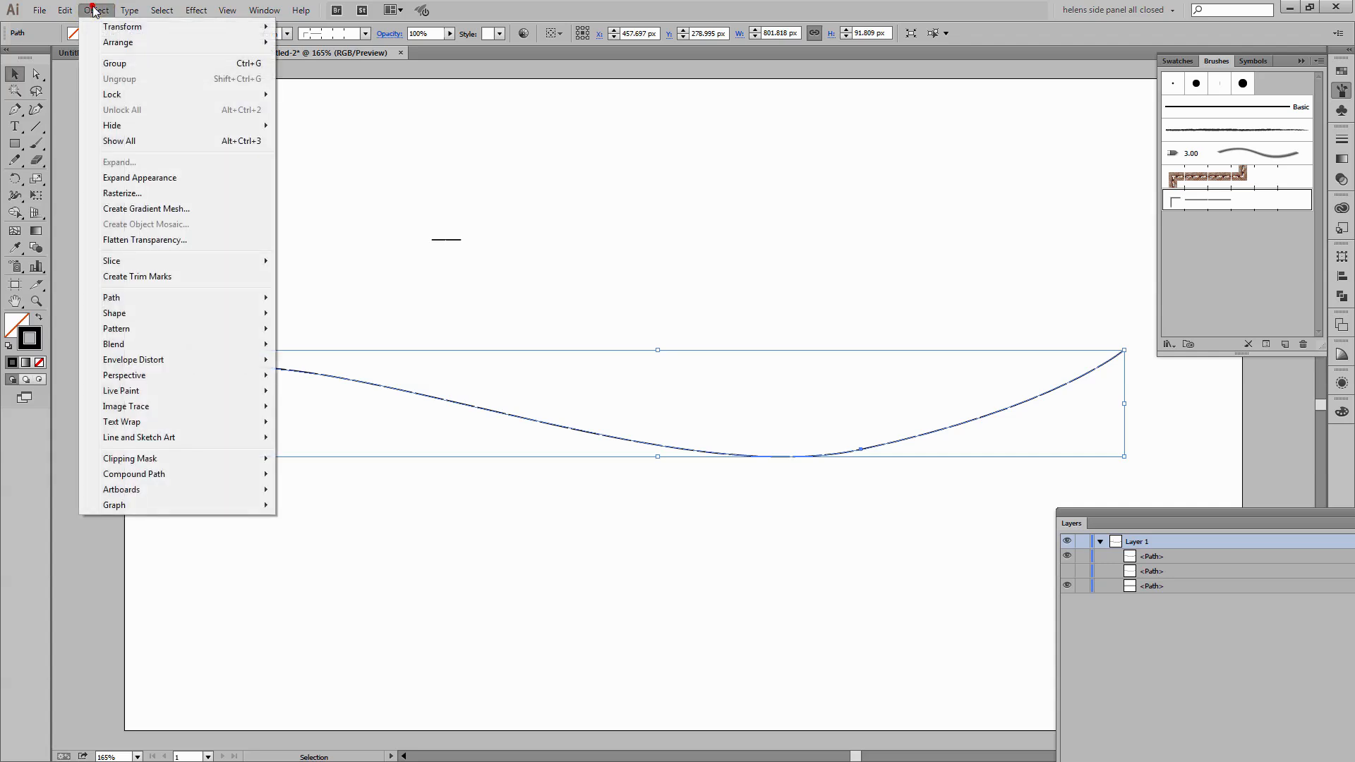
{"action": "left_click", "coordinate": [135, 181]}
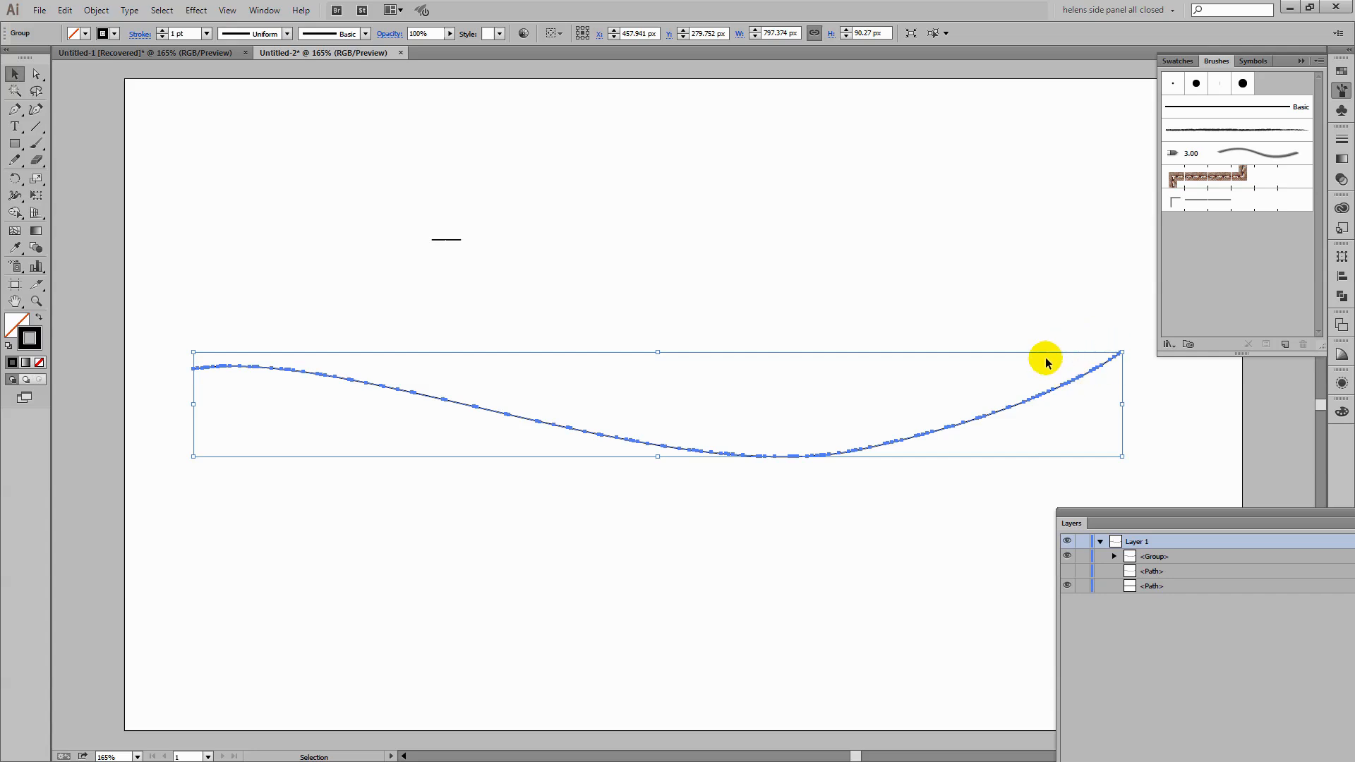
Ungroup the expanded wavy line into separate dashes and select its first few dashes one at a time
{"action": "left_click", "coordinate": [102, 12]}
{"action": "left_click", "coordinate": [124, 77]}
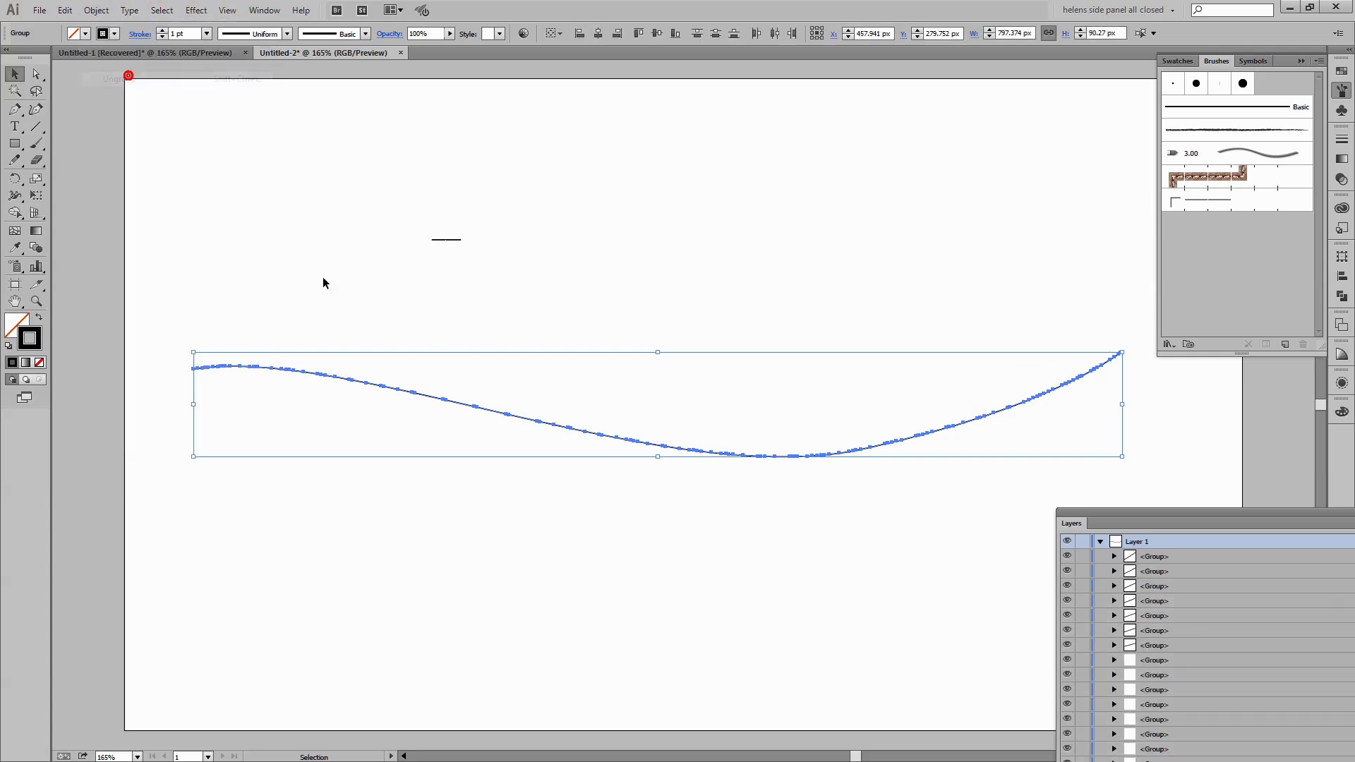
{"action": "left_click", "coordinate": [235, 402]}
{"action": "left_click", "coordinate": [209, 368]}
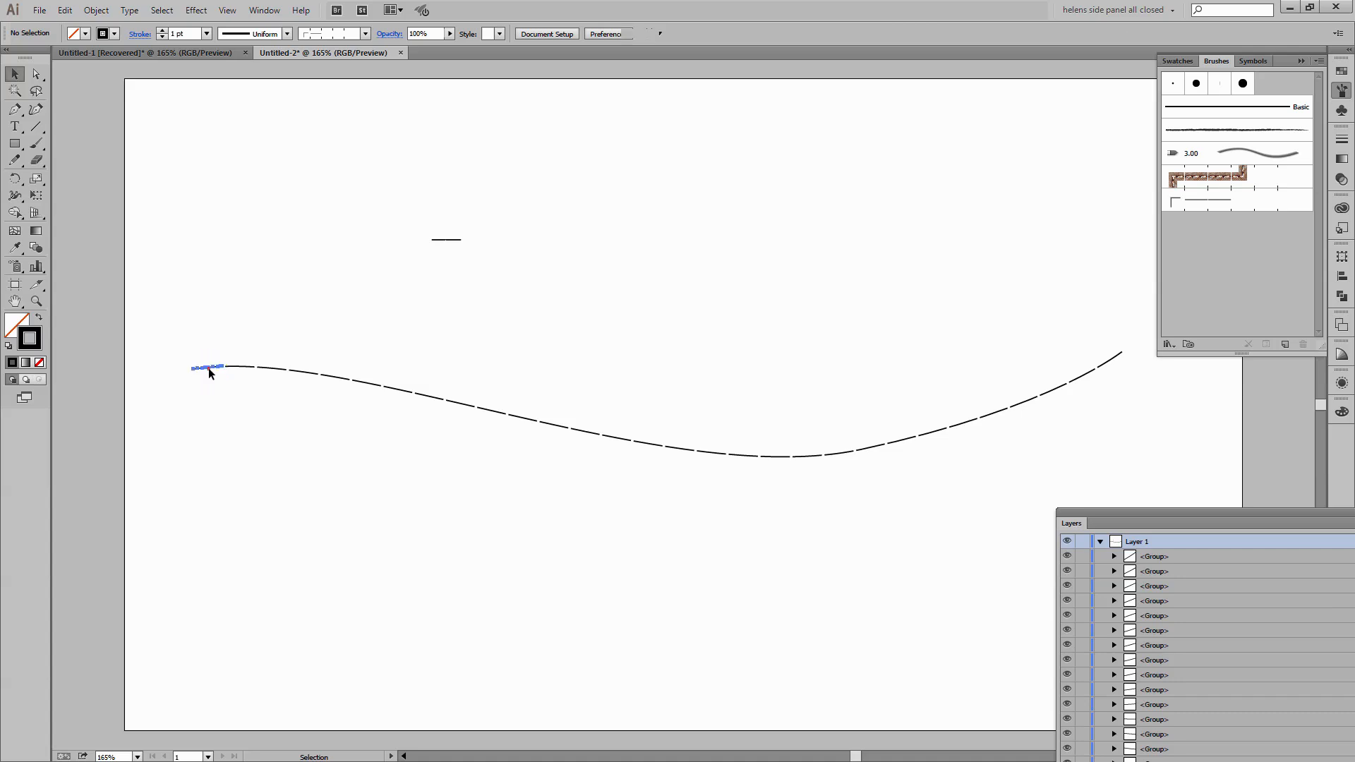
{"action": "left_click", "coordinate": [242, 369]}
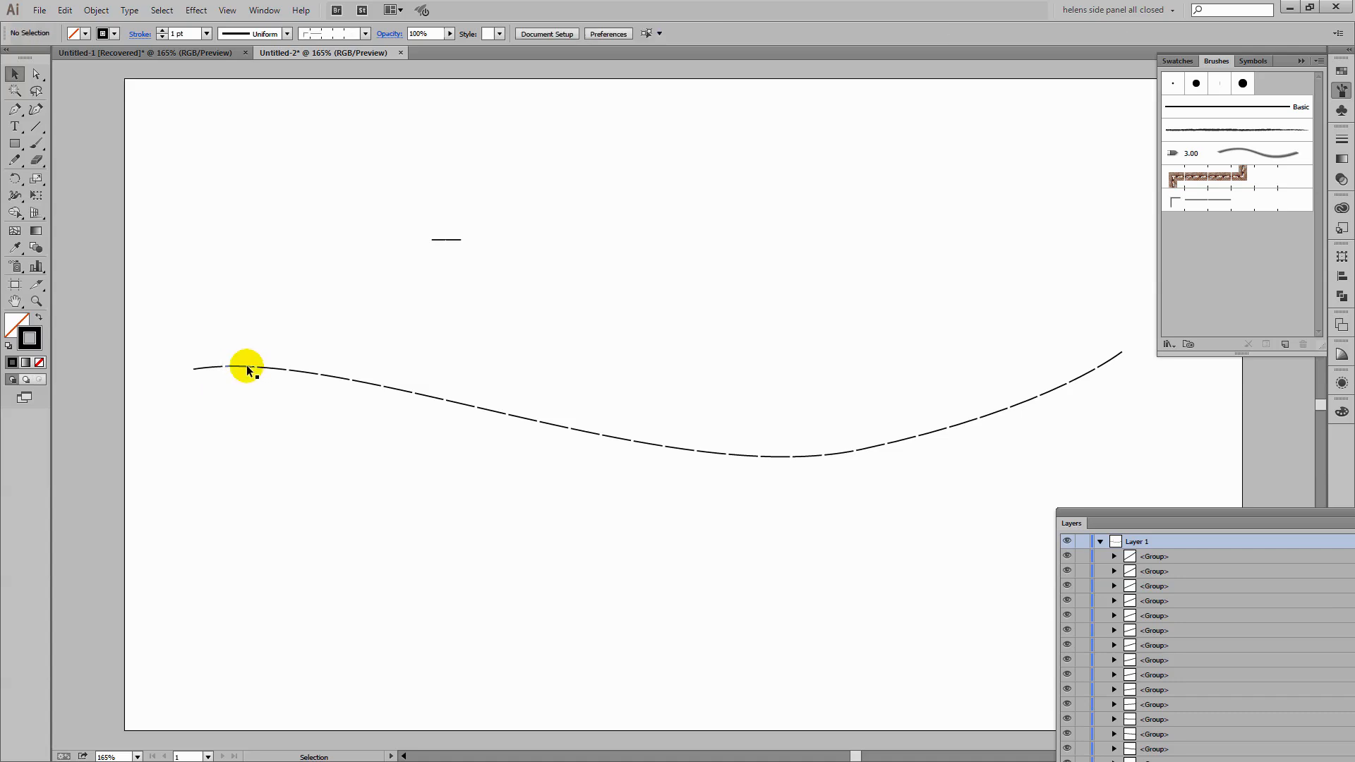
{"action": "left_click", "coordinate": [247, 367]}
{"action": "left_click", "coordinate": [279, 369]}
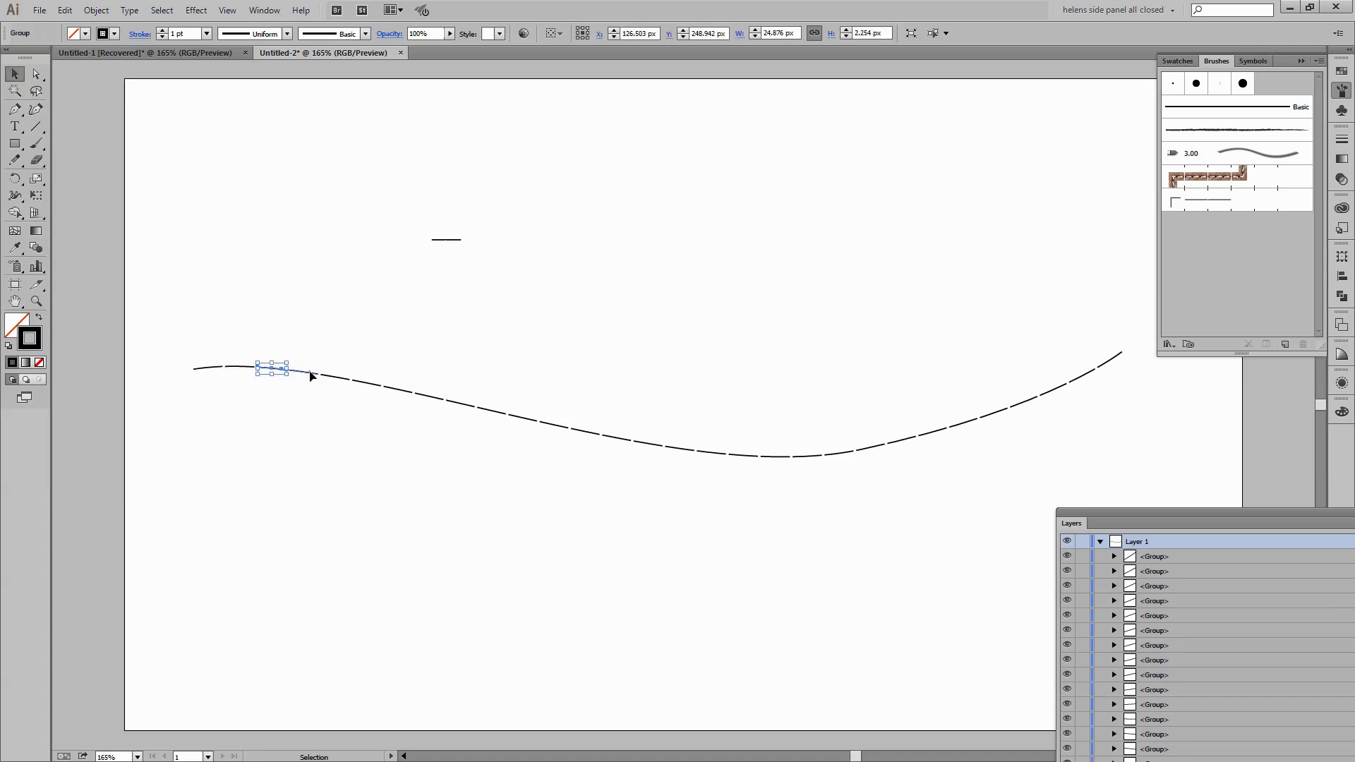
{"action": "left_click", "coordinate": [319, 443]}
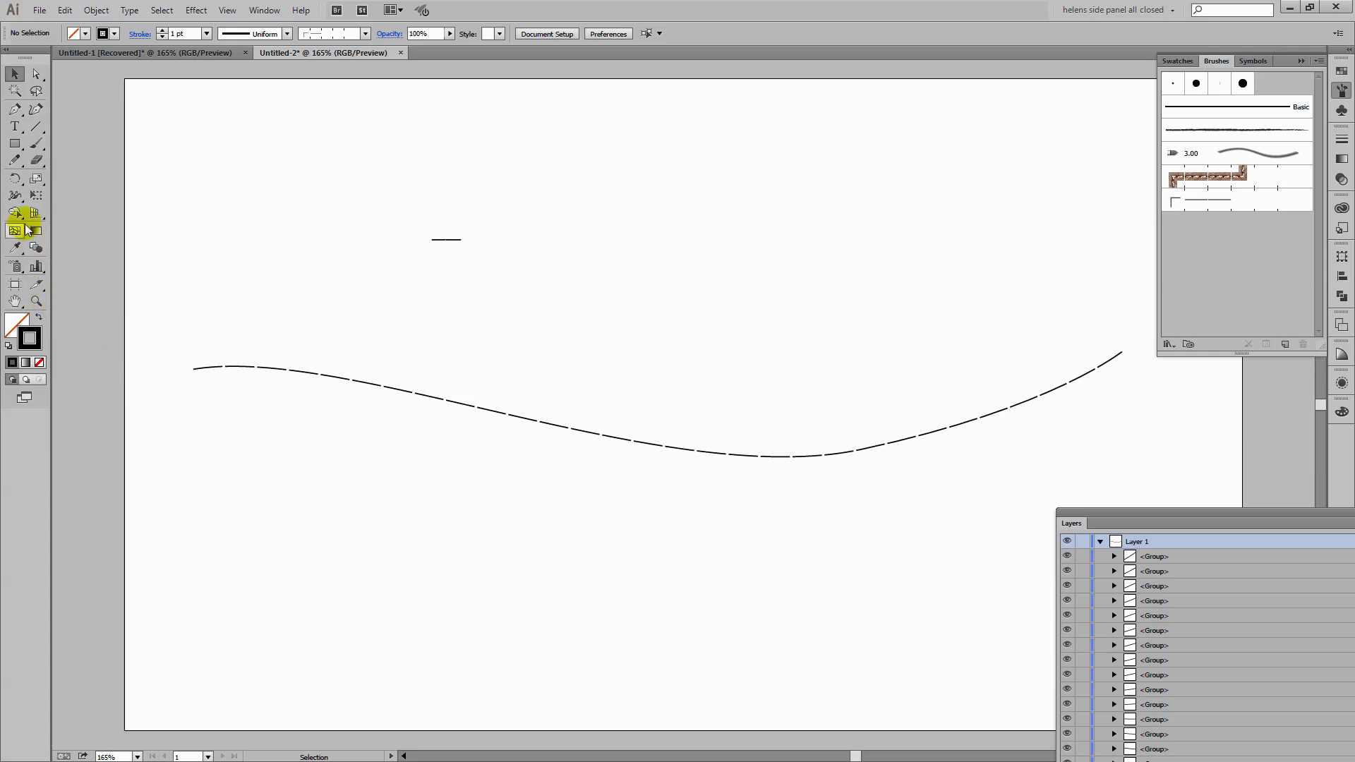
Create a triangle near the artboard's upper edge with the Polygon tool, using 3 sides and a 50 px radius
{"action": "left_click", "coordinate": [13, 145]}
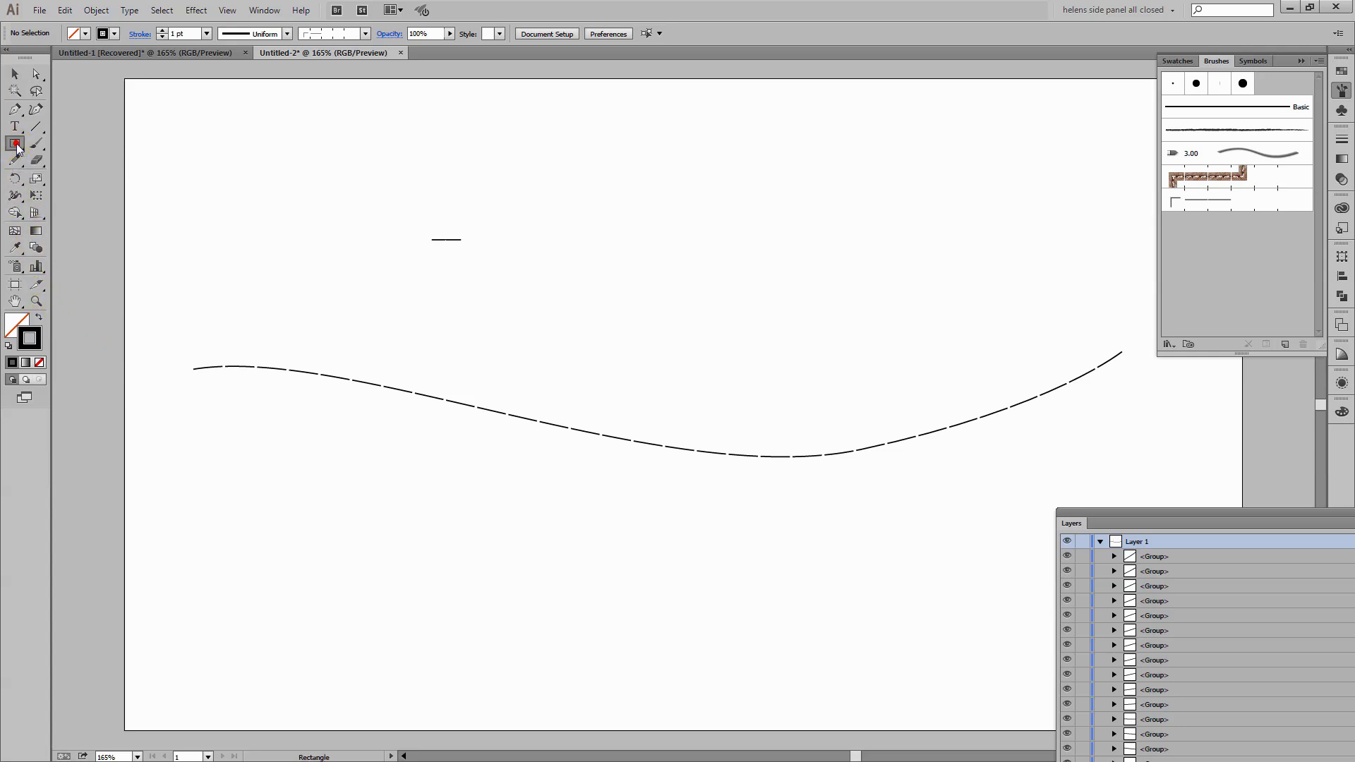
{"action": "left_click_drag", "start_coordinate": [17, 147], "coordinate": [53, 191]}
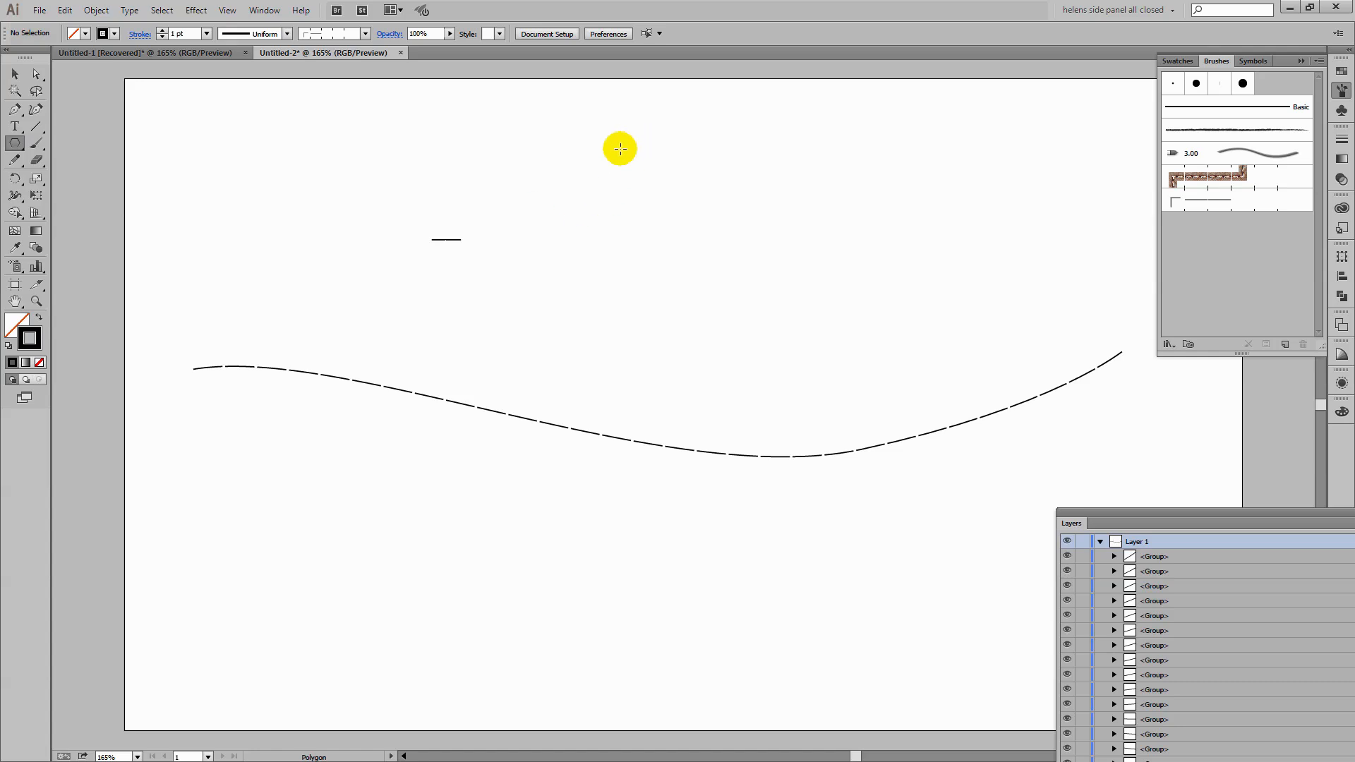
{"action": "left_click", "coordinate": [619, 148]}
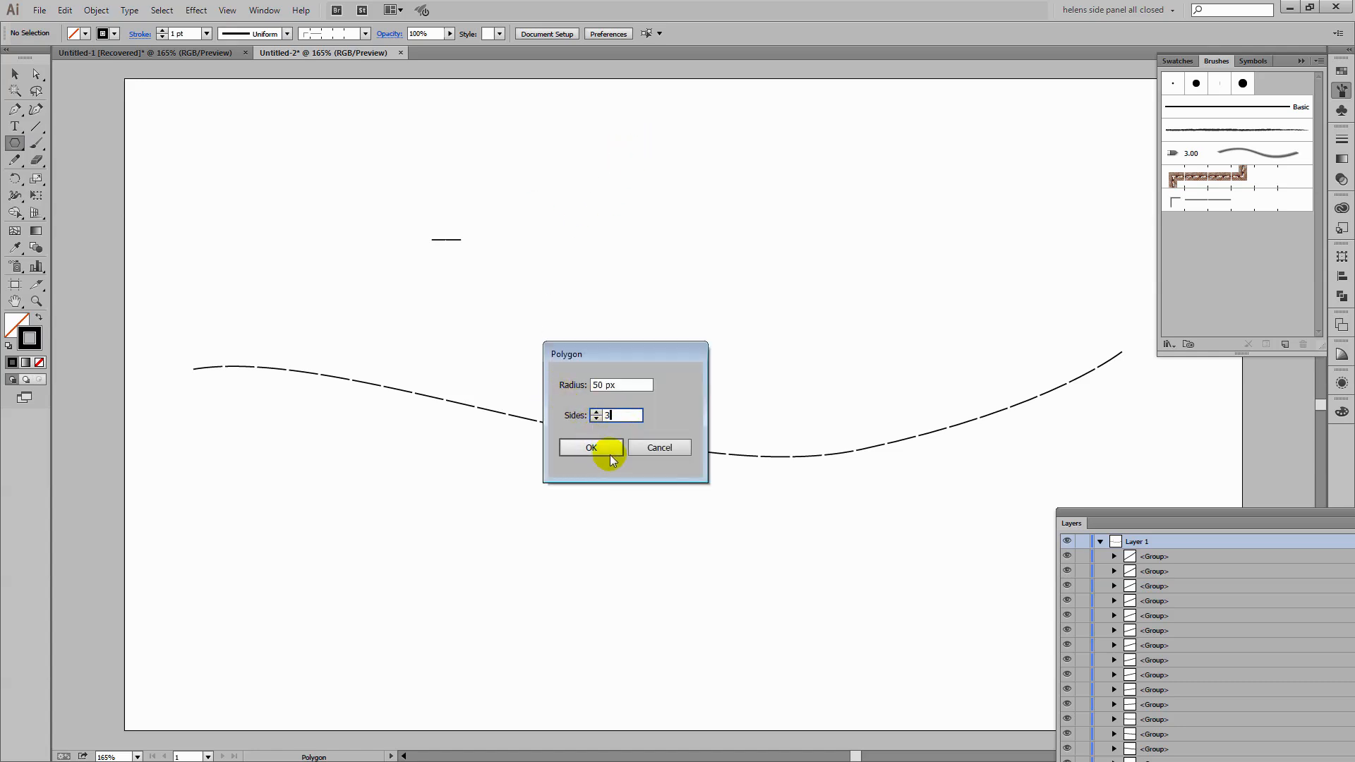
{"action": "left_click", "coordinate": [590, 449]}
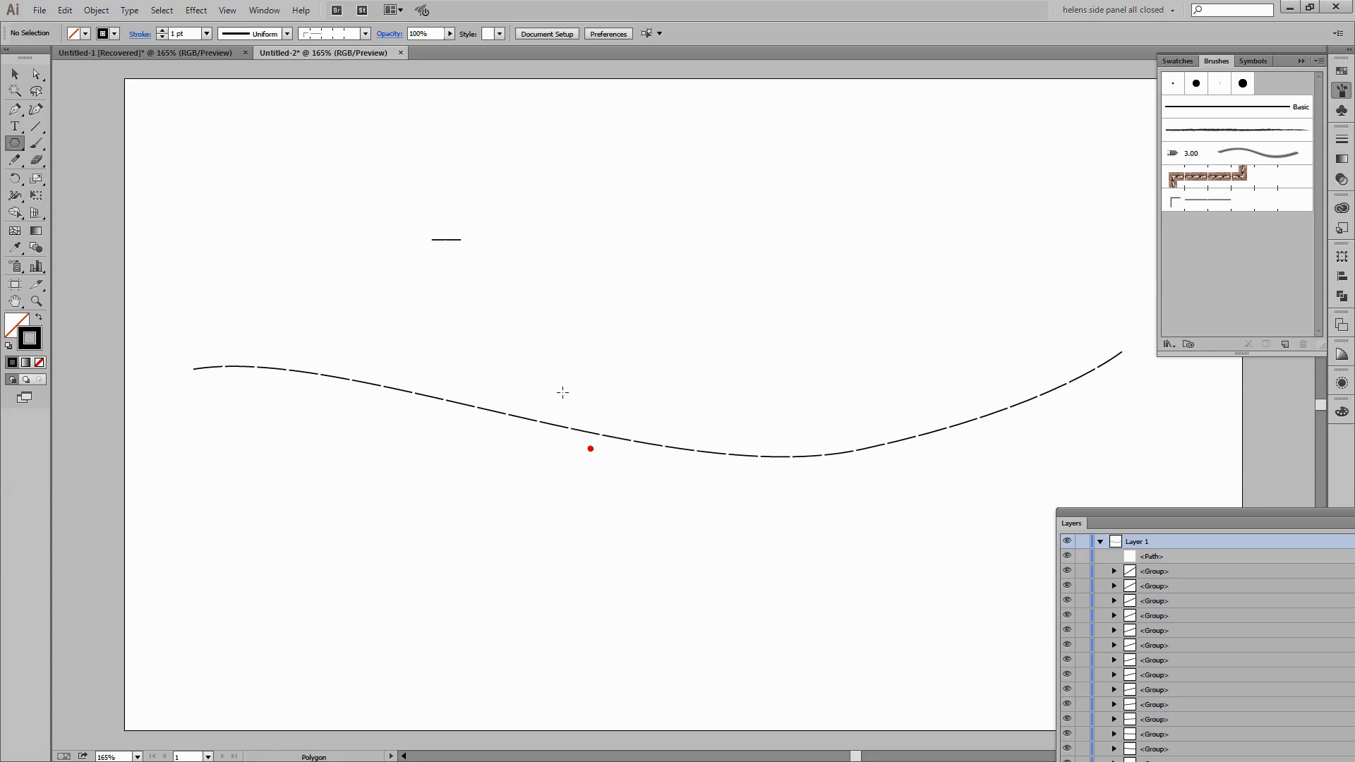
Stretch the triangle to about 129 px tall and rotate it 180 degrees so its tip points down
{"action": "left_click", "coordinate": [15, 73]}
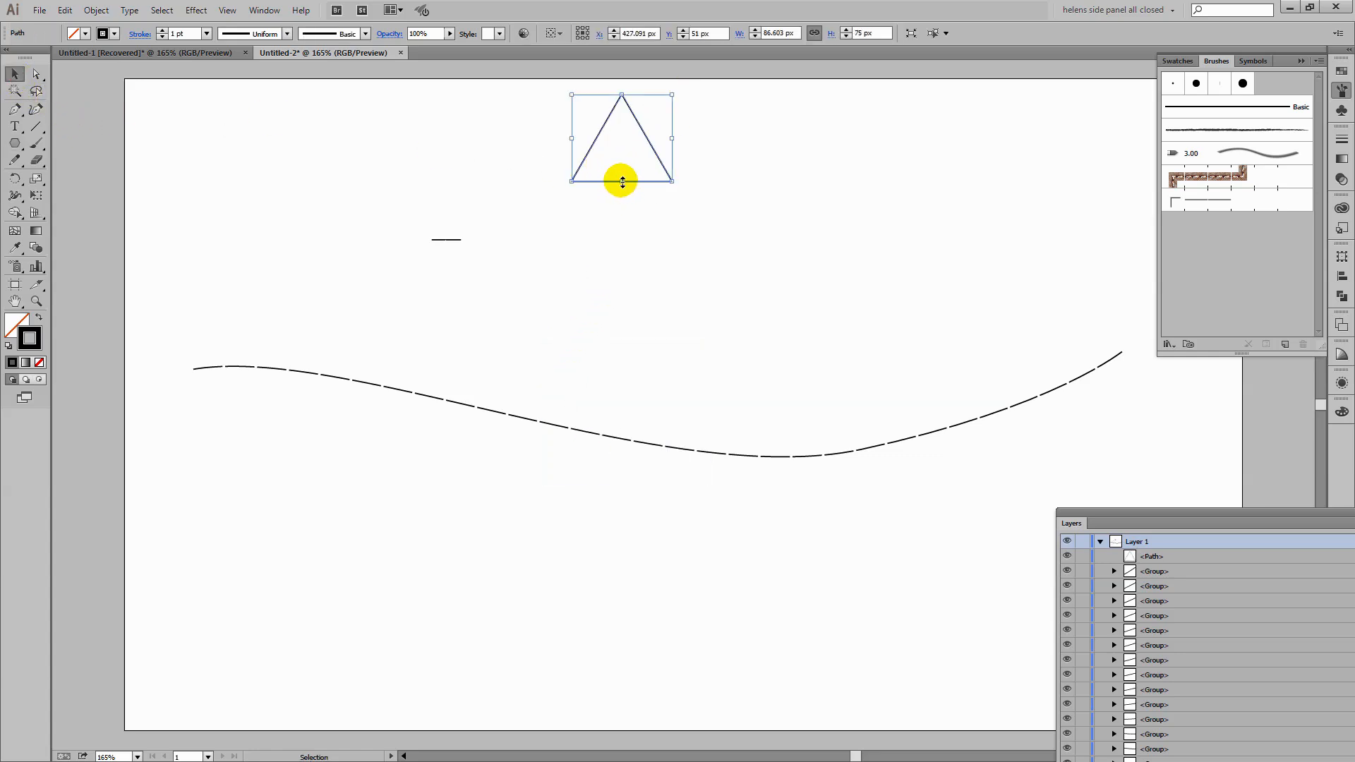
{"action": "left_click_drag", "start_coordinate": [622, 181], "coordinate": [622, 245]}
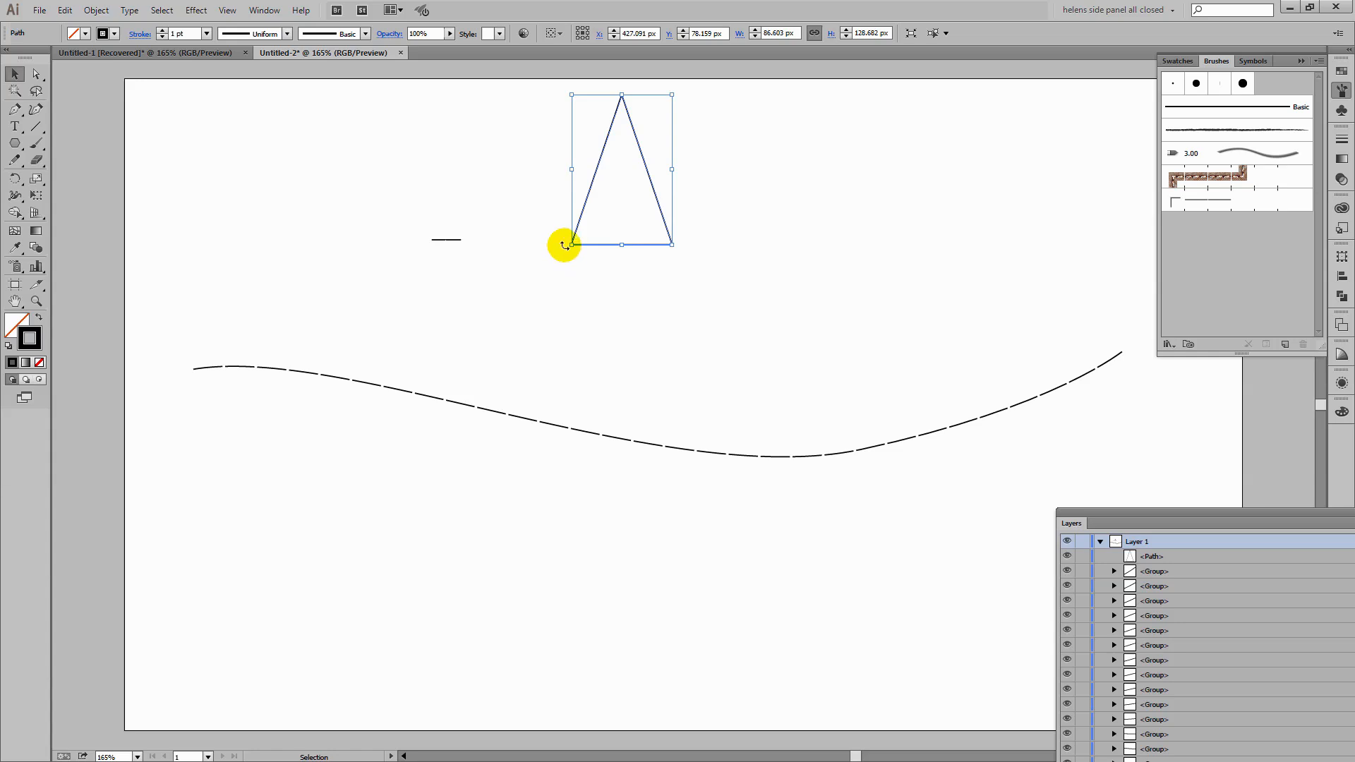
{"action": "left_click", "coordinate": [566, 247]}
{"action": "left_click", "coordinate": [571, 244]}
{"action": "left_click_drag", "start_coordinate": [569, 252], "coordinate": [632, 148]}
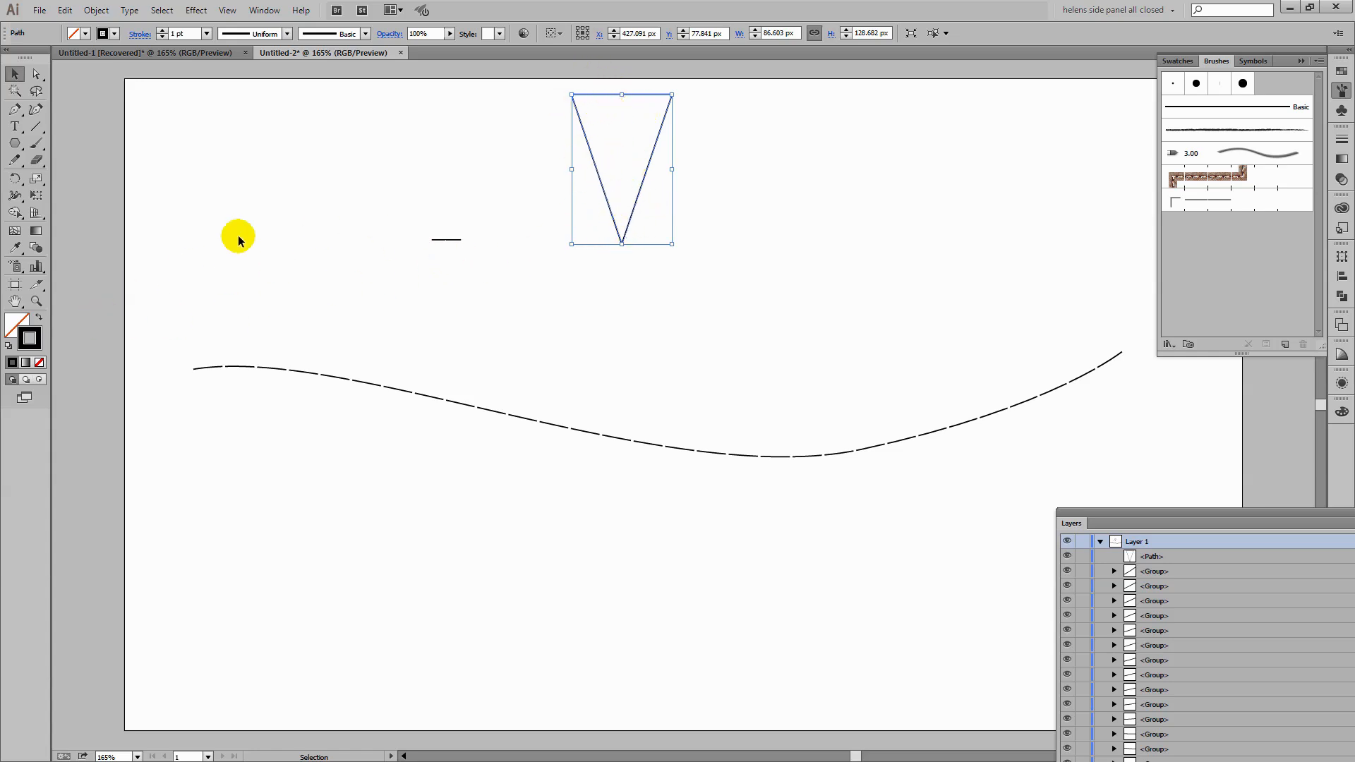
Swap the triangle's fill and stroke to make it solid black without an outline, and scale it to about 59 by 87 px
{"action": "left_click", "coordinate": [40, 319]}
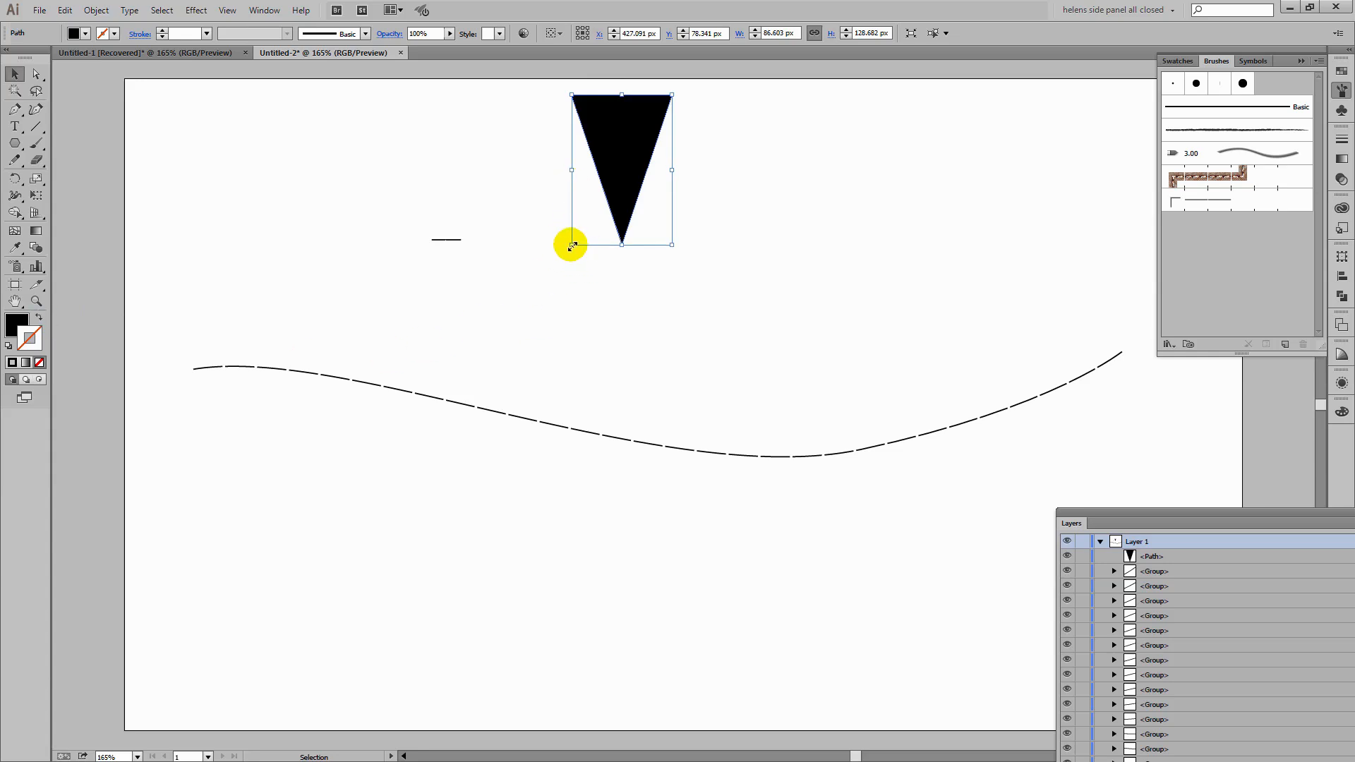
{"action": "left_click_drag", "start_coordinate": [573, 246], "coordinate": [604, 232]}
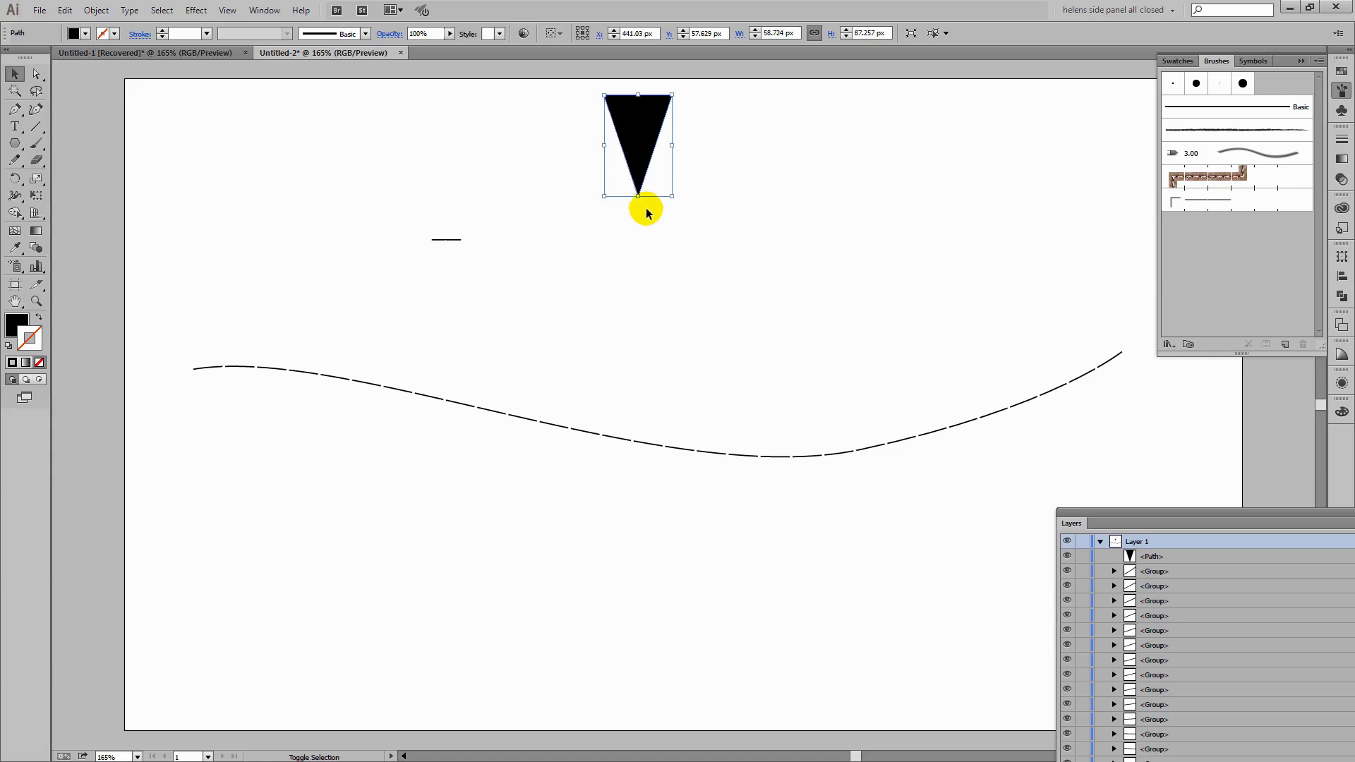
{"action": "left_click", "coordinate": [708, 211]}
{"action": "left_click", "coordinate": [645, 136]}
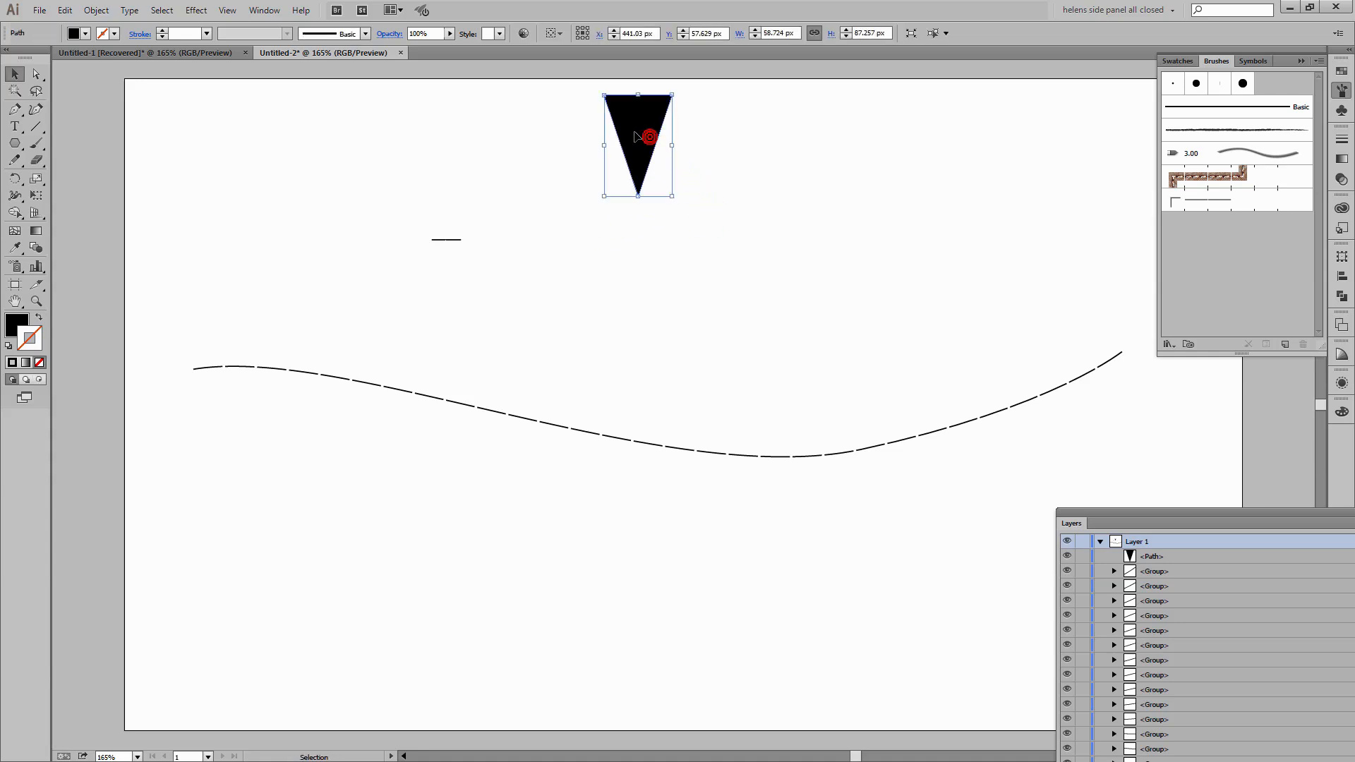
Isolate the black triangle and move it down to just above the middle of the dashed wavy line
{"action": "left_click", "coordinate": [709, 169]}
{"action": "left_click_drag", "start_coordinate": [704, 166], "coordinate": [609, 106]}
{"action": "double_click", "coordinate": [615, 121]}
{"action": "left_click_drag", "start_coordinate": [642, 148], "coordinate": [665, 313]}
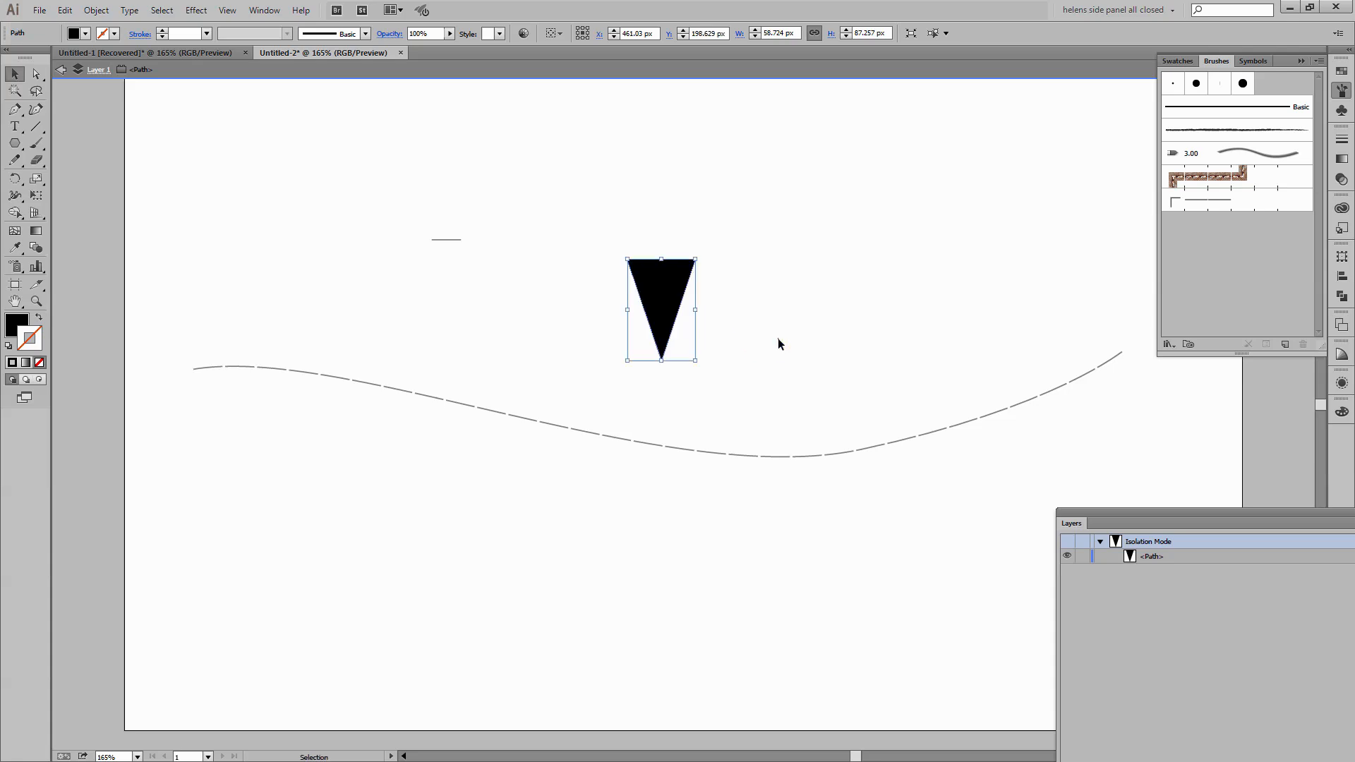
Duplicate the black triangle directly above the original and narrow the copy to about 14 px wide
{"action": "left_click", "coordinate": [713, 258]}
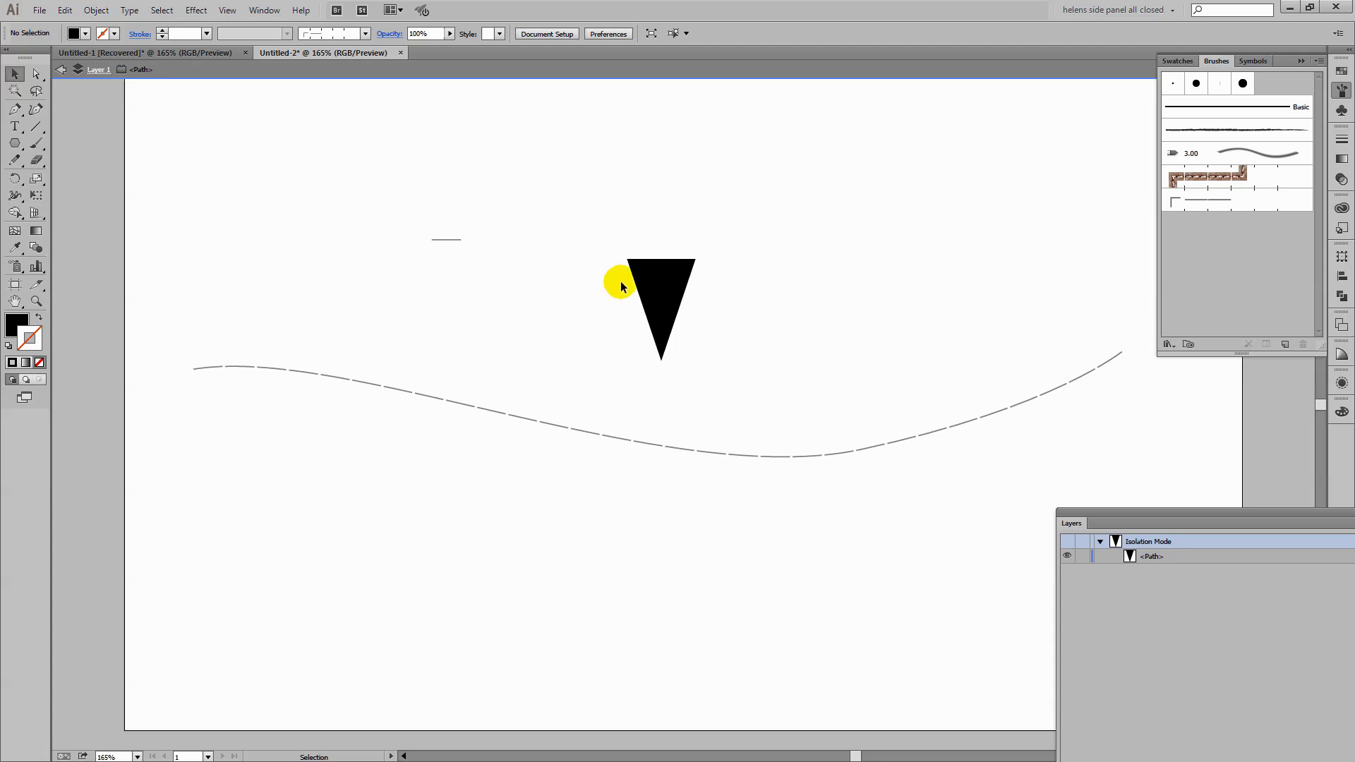
{"action": "left_click", "coordinate": [650, 288]}
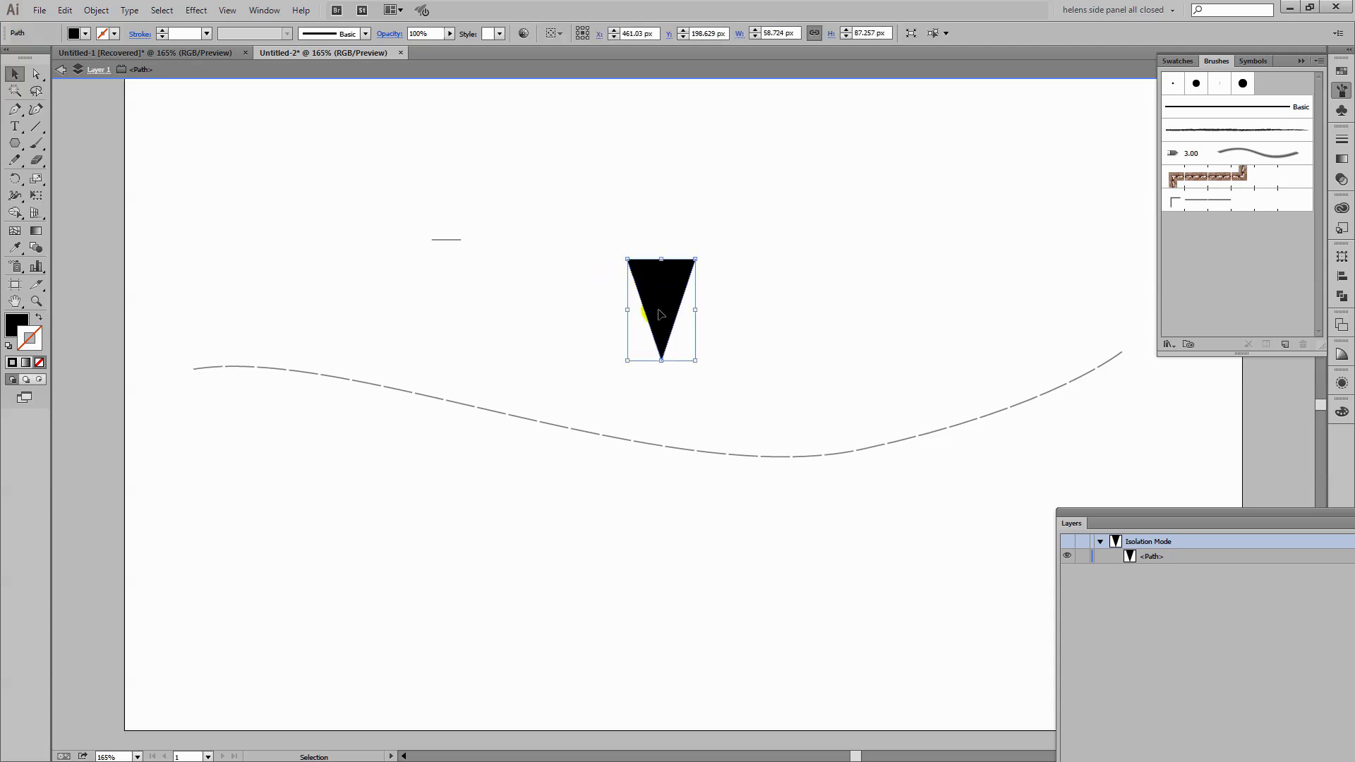
{"action": "left_click_drag", "start_coordinate": [663, 308], "coordinate": [664, 215]}
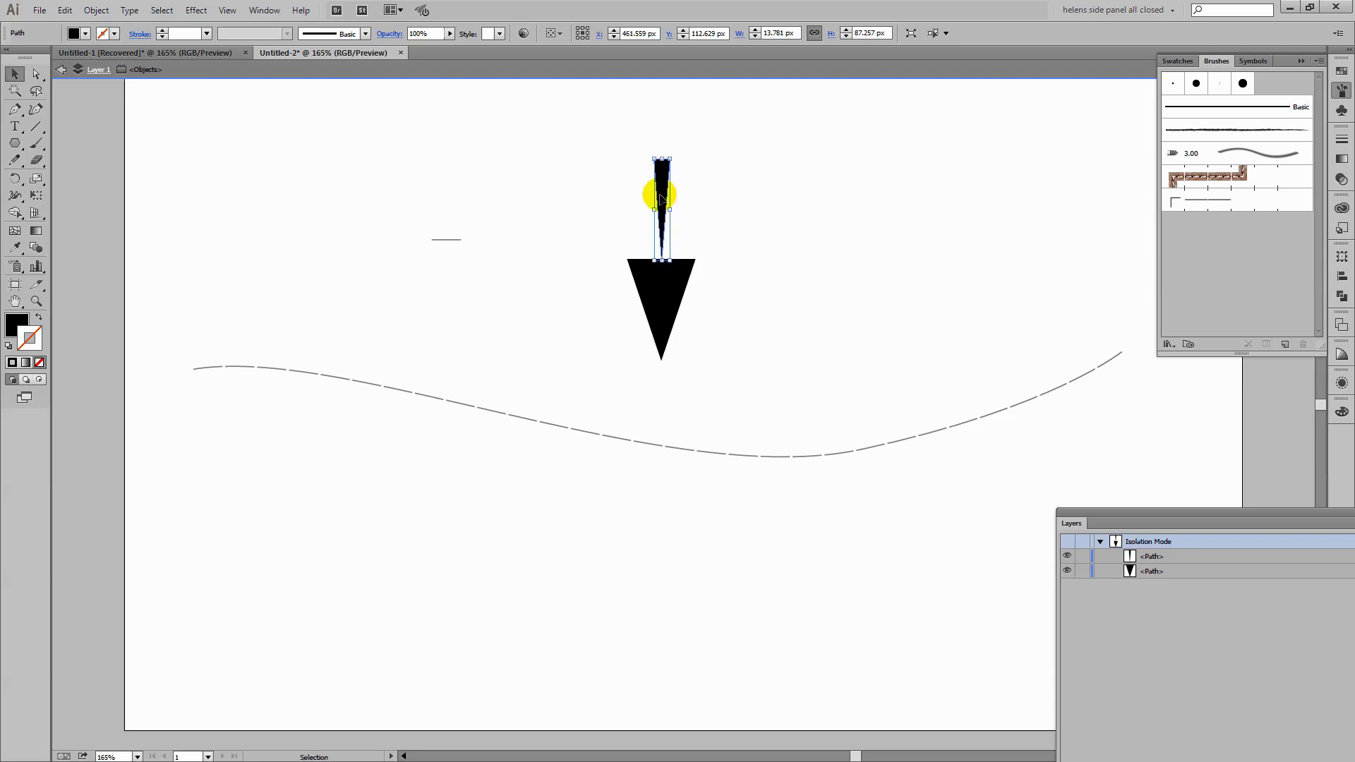
Remove the fill from the narrow upper triangle, leaving it with neither fill nor stroke
{"action": "left_click", "coordinate": [17, 323]}
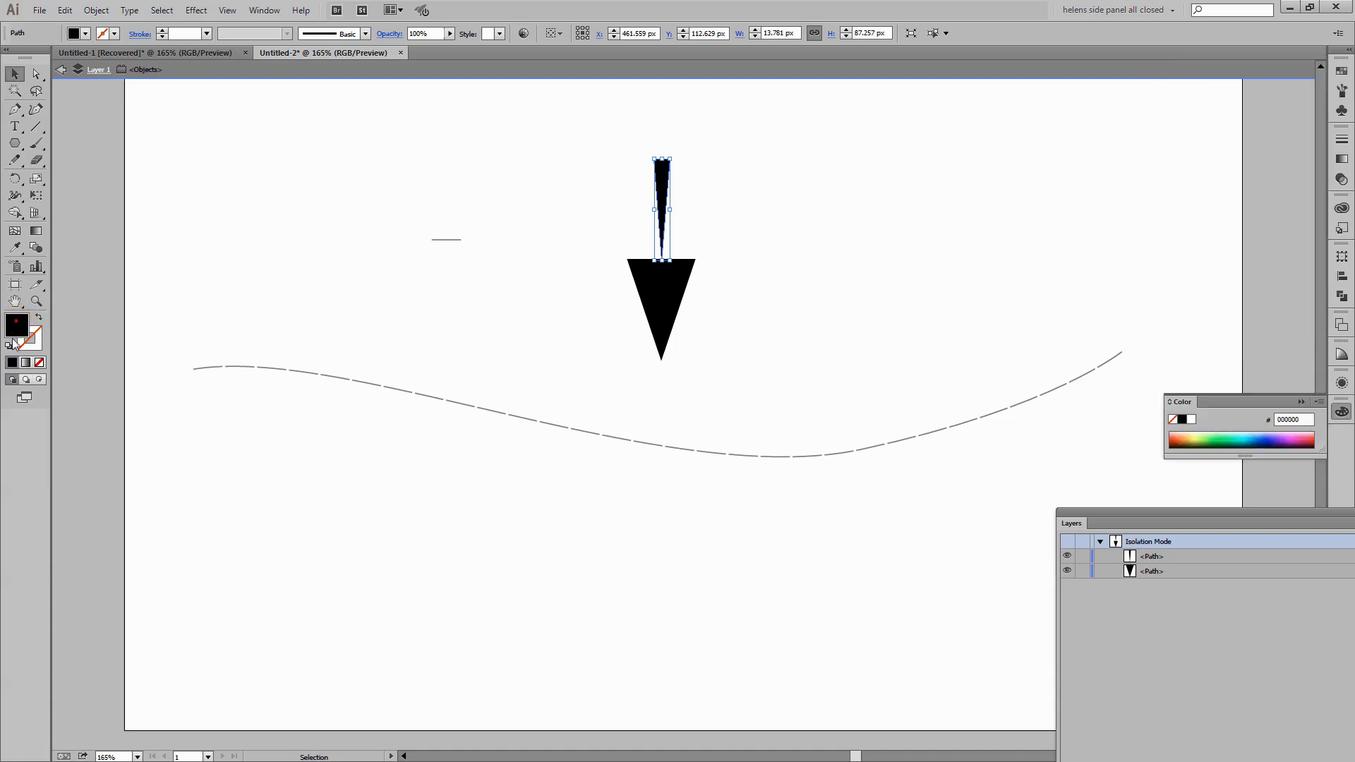
{"action": "left_click", "coordinate": [39, 365]}
{"action": "left_click", "coordinate": [455, 242]}
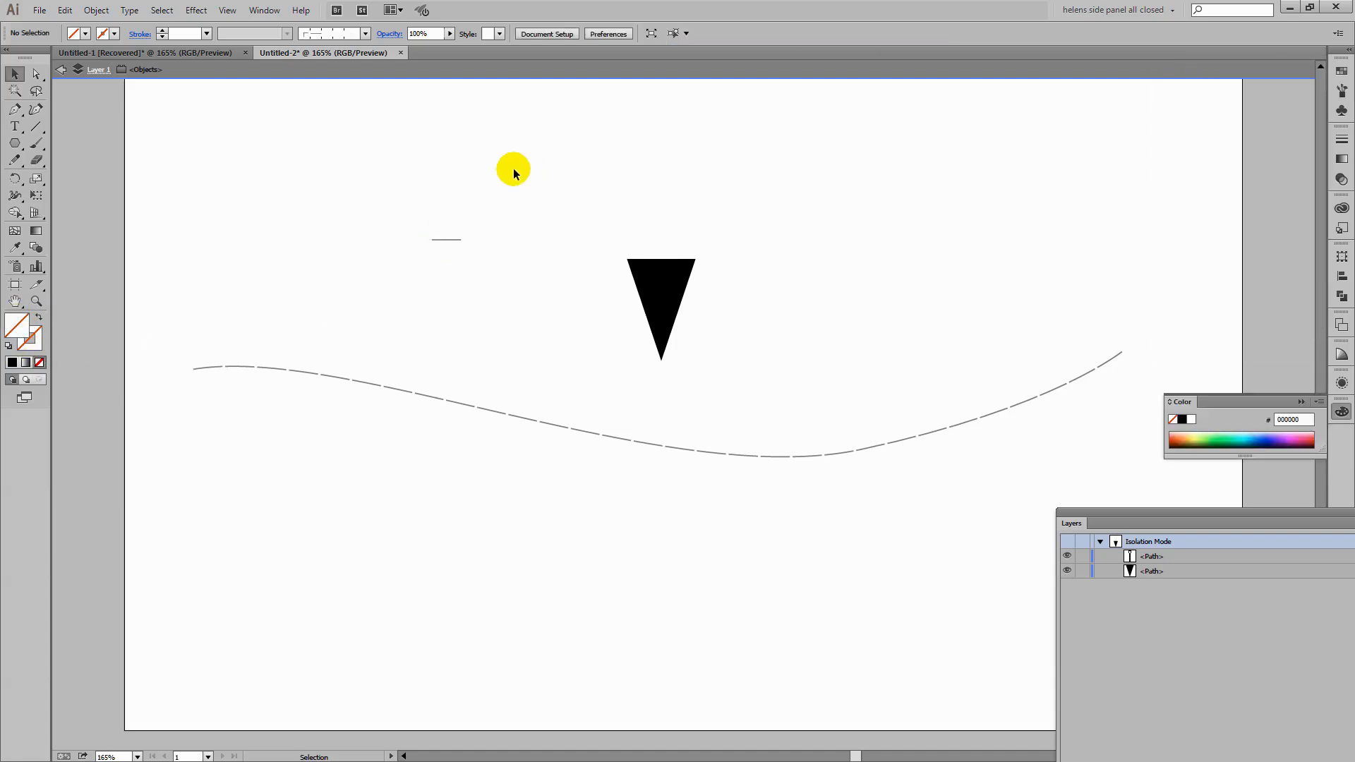
Start a new art brush from the black triangle together with the invisible narrow triangle above it
{"action": "left_click_drag", "start_coordinate": [634, 220], "coordinate": [747, 361]}
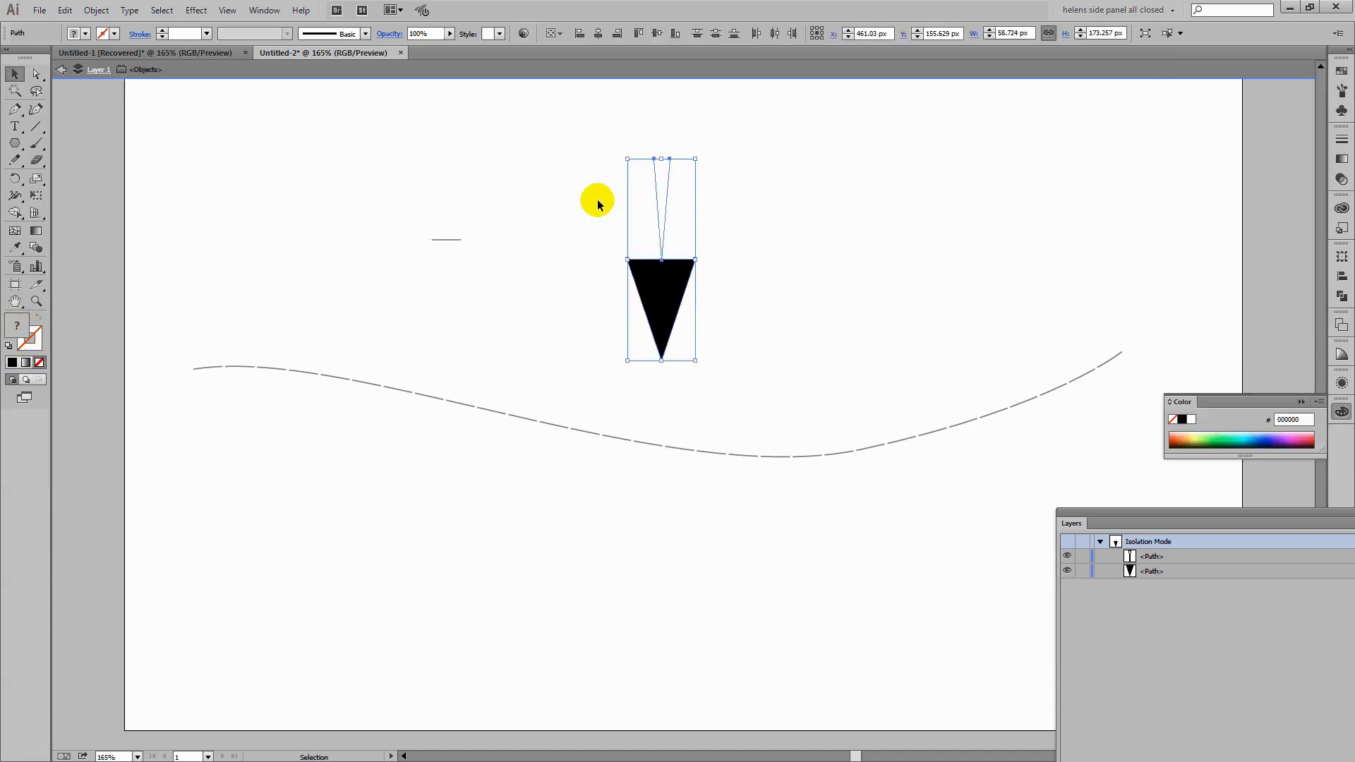
{"action": "left_click", "coordinate": [1341, 90]}
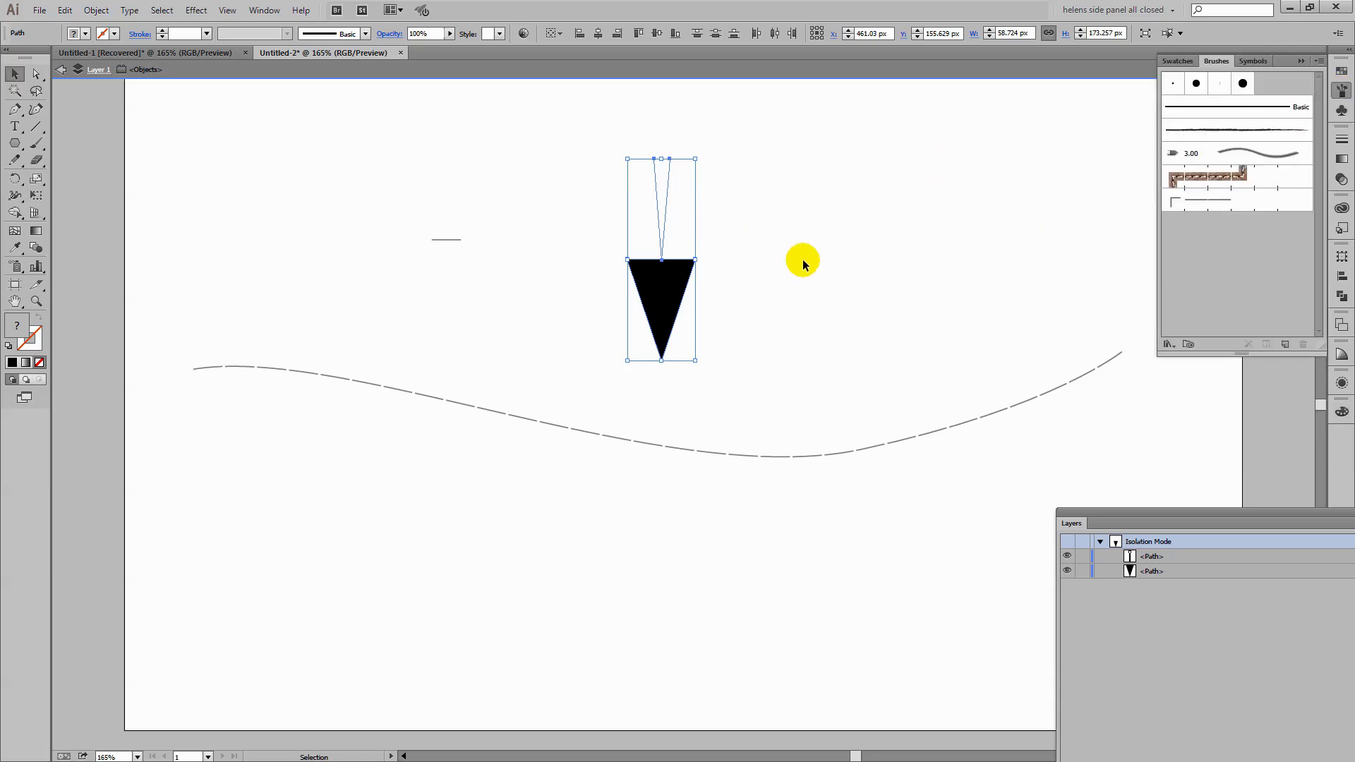
{"action": "mouse_move", "coordinate": [656, 285]}
{"action": "left_mouse_down"}
{"action": "mouse_move", "coordinate": [1122, 285]}
{"action": "mouse_move", "coordinate": [1305, 209]}
{"action": "left_mouse_up"}
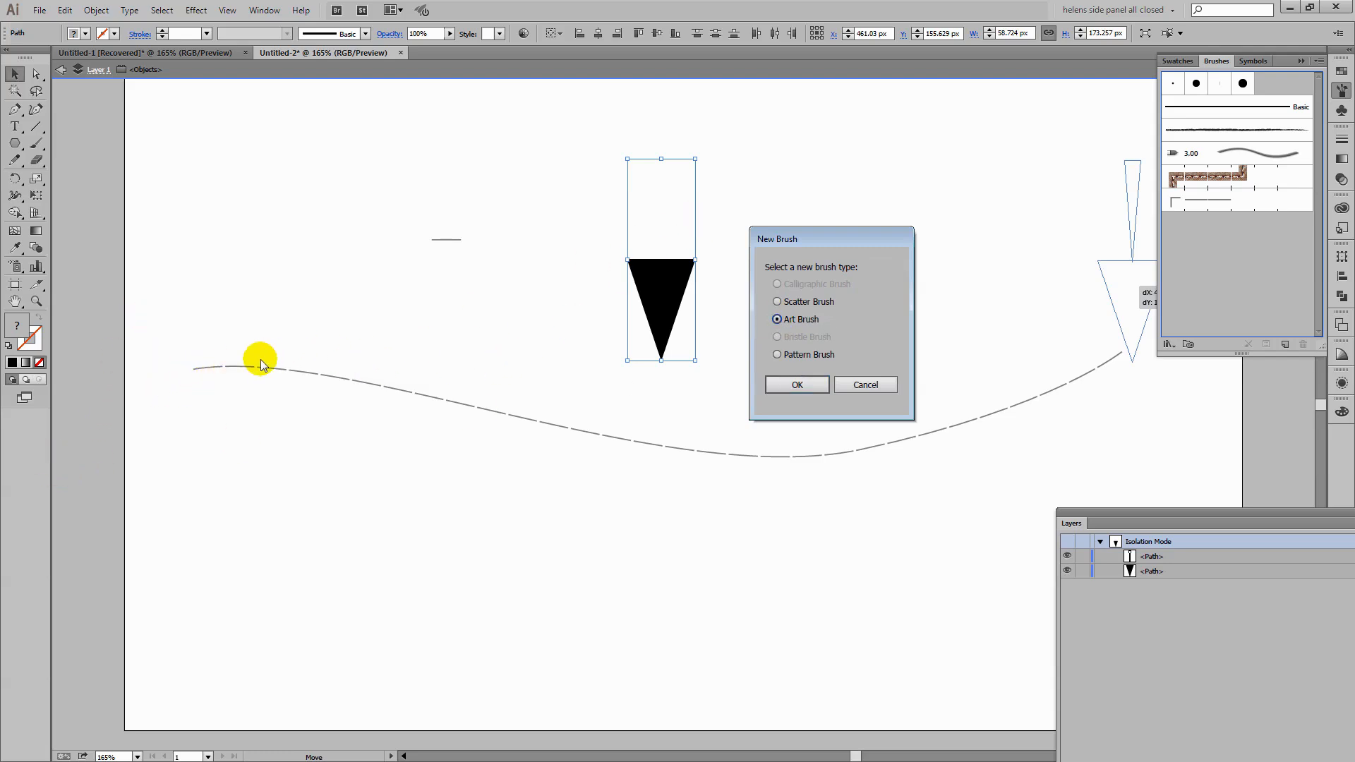
{"action": "left_click", "coordinate": [797, 384]}
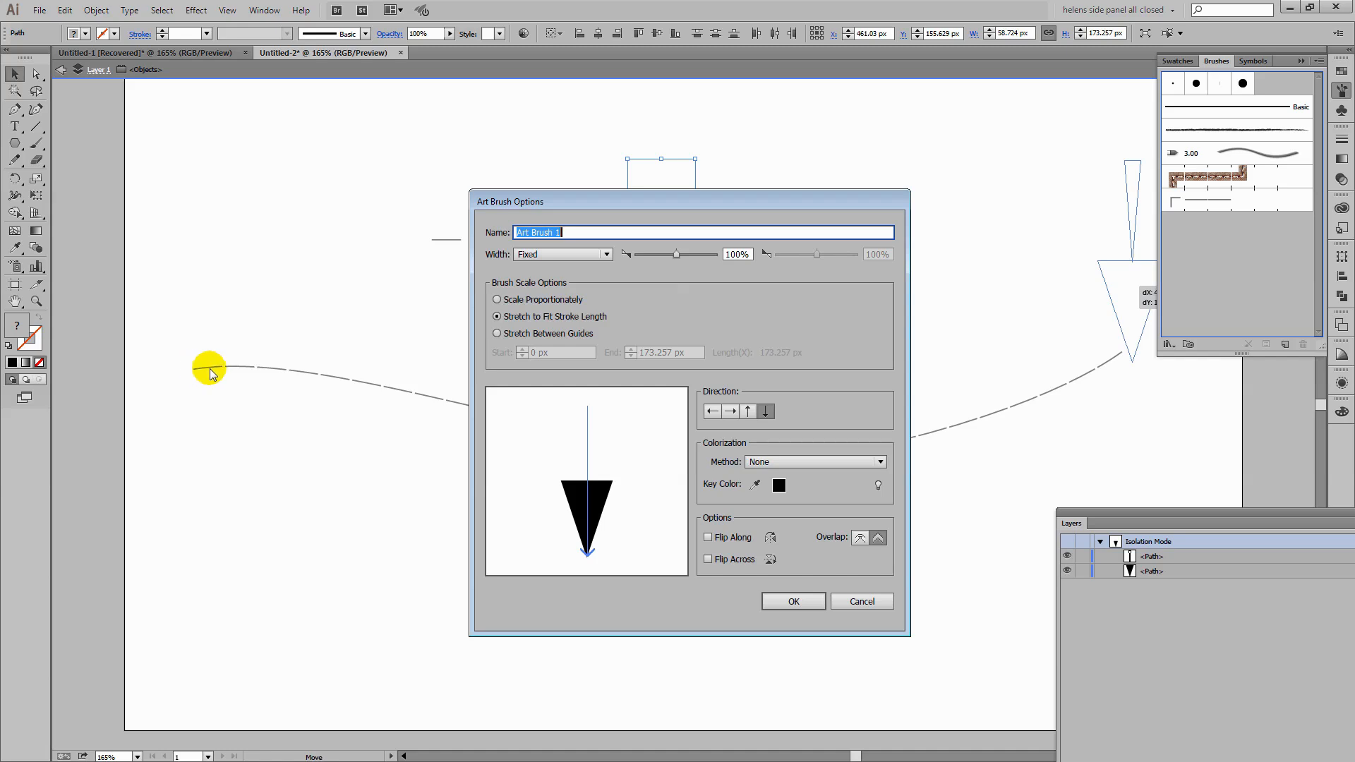
Set the art brush's direction to left-to-right, scale it proportionately, use the Tints colorization method, and save the brush
{"action": "left_click", "coordinate": [731, 412]}
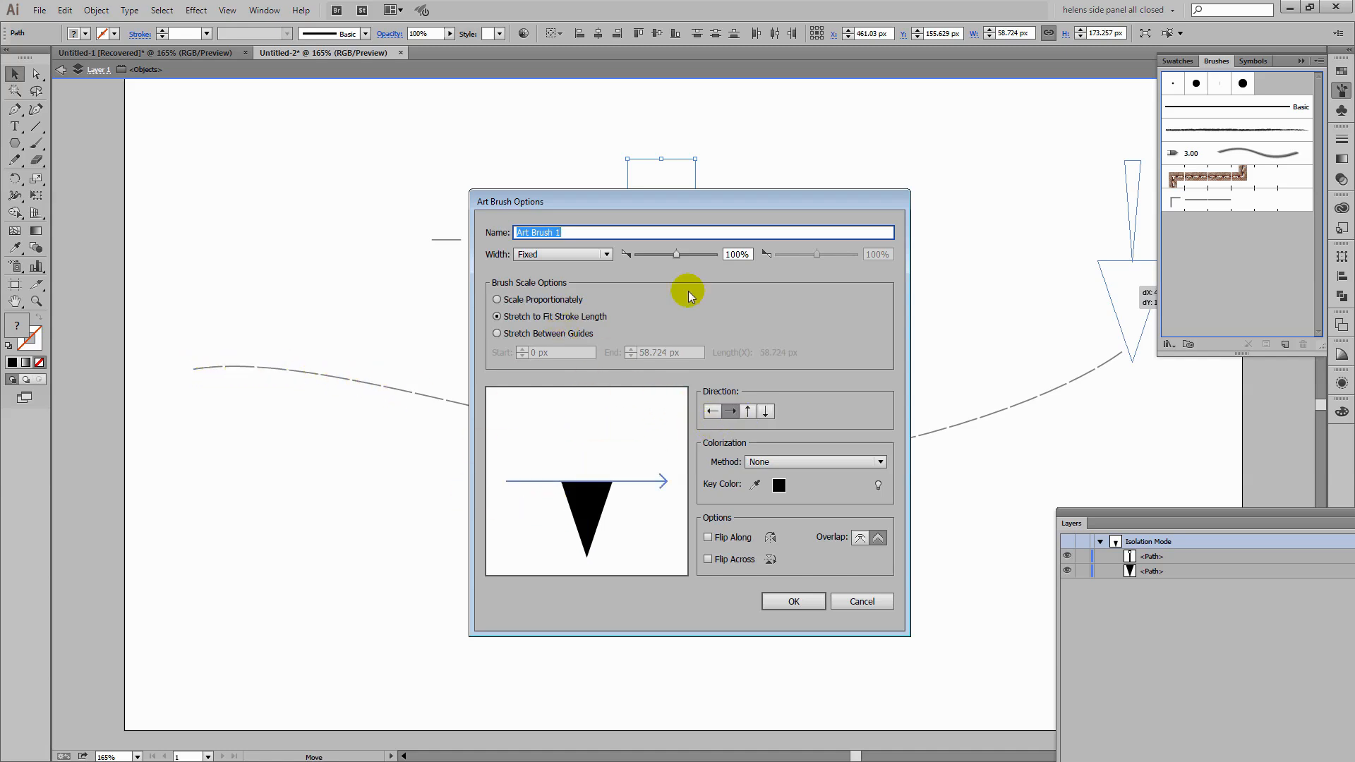
{"action": "left_click_drag", "start_coordinate": [692, 201], "coordinate": [810, 141]}
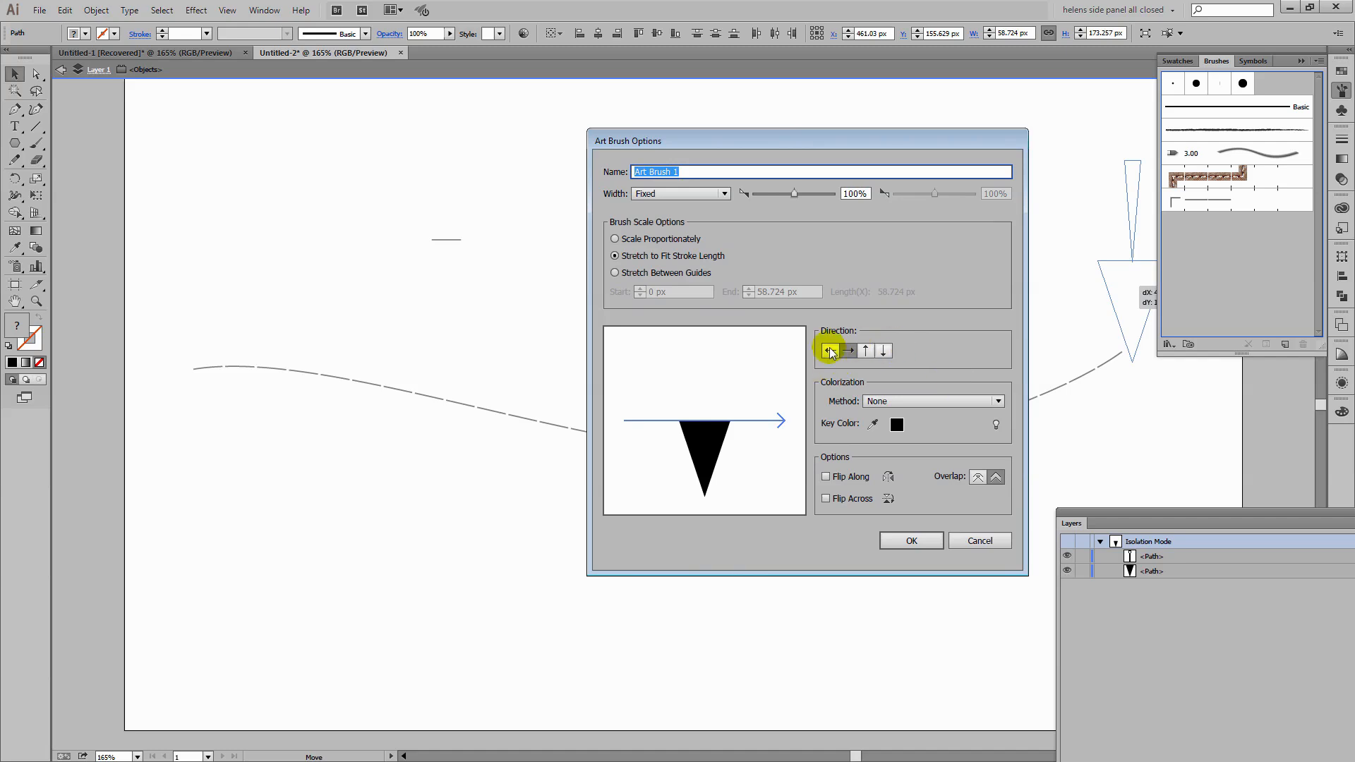
{"action": "left_click", "coordinate": [624, 243]}
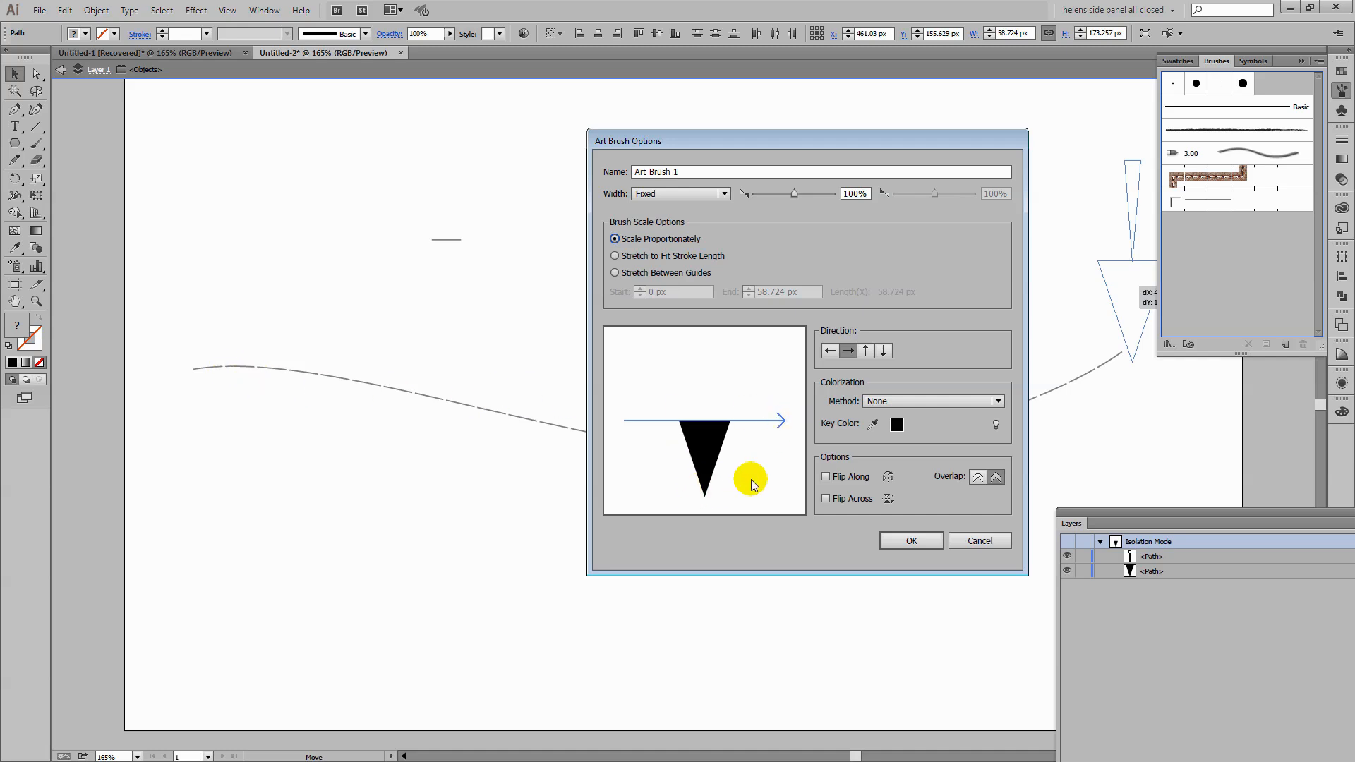
{"action": "left_click", "coordinate": [930, 400]}
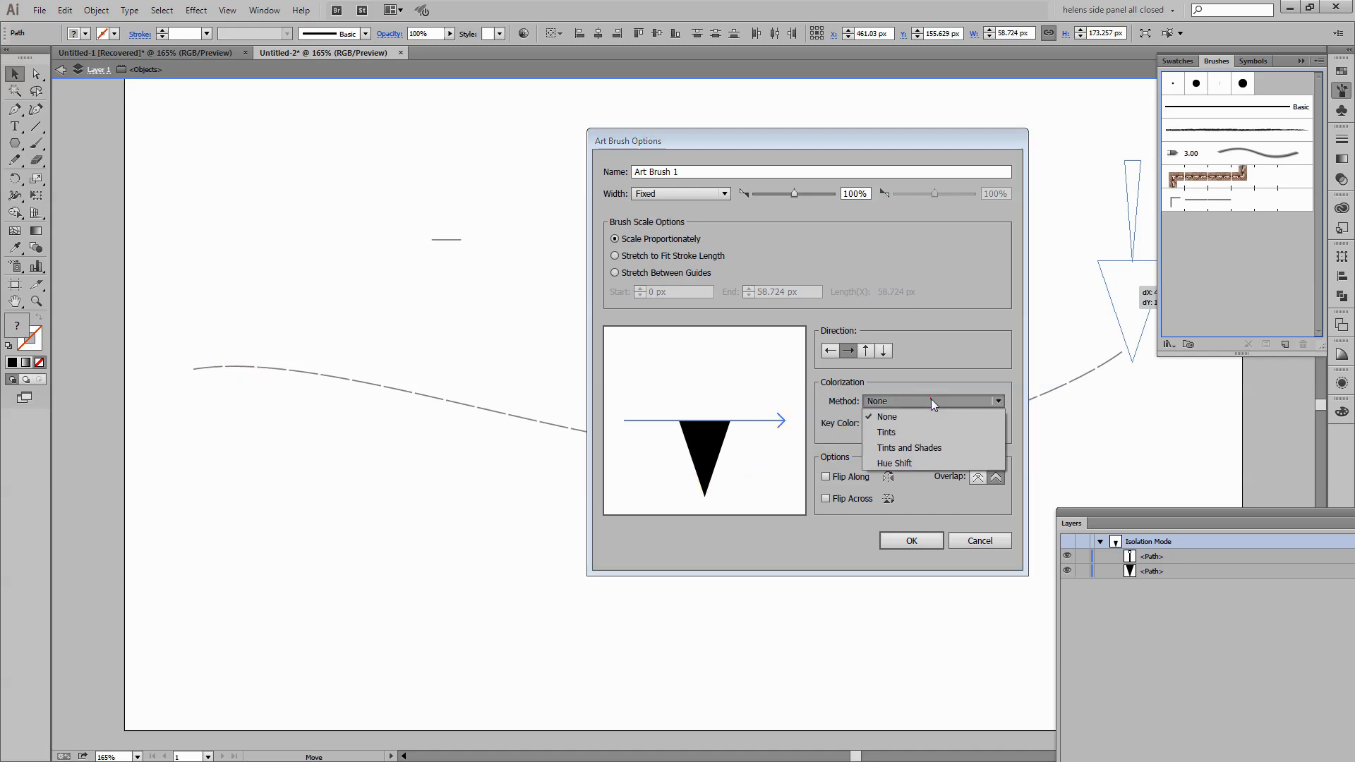
{"action": "left_click", "coordinate": [887, 433]}
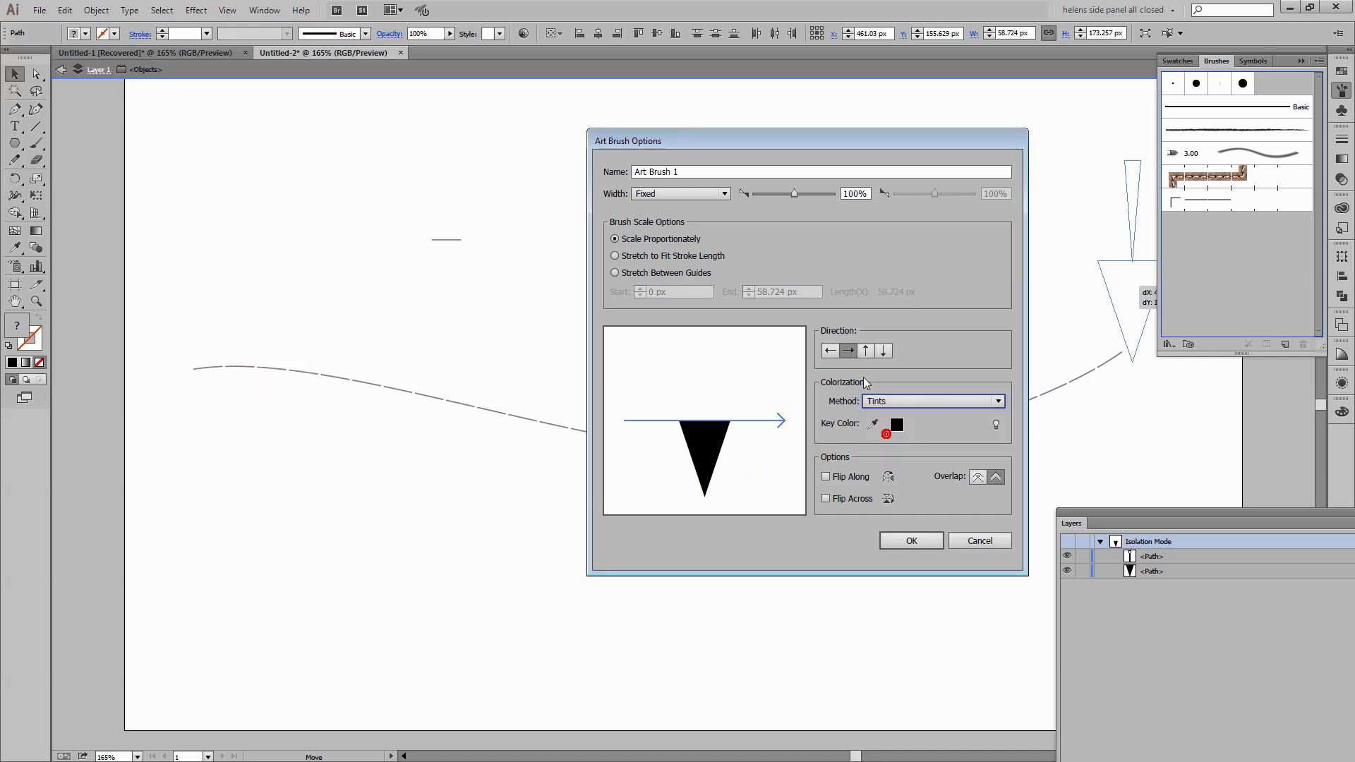
{"action": "left_click", "coordinate": [910, 542]}
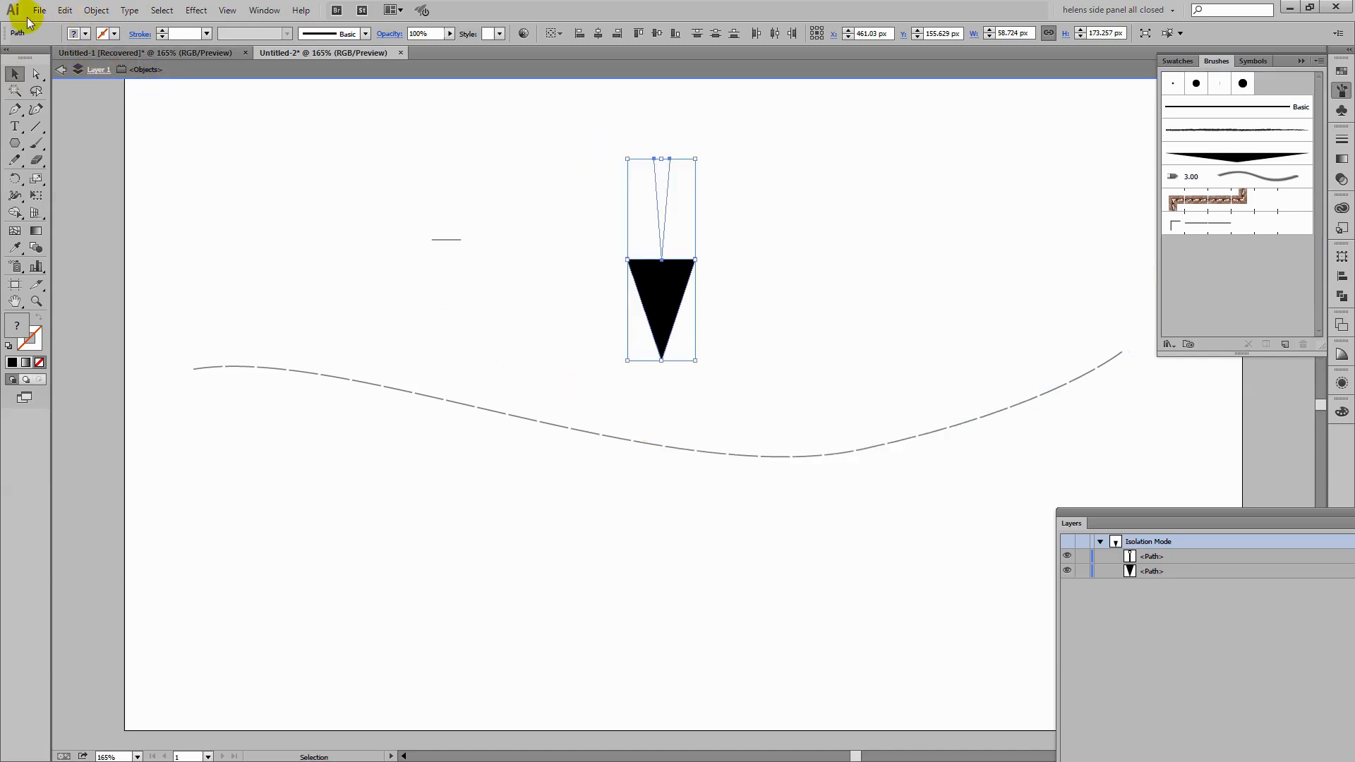
Exit isolation mode and move both triangles to the artboard's upper-left corner, clear of the wavy line
{"action": "key", "text": "Escape"}
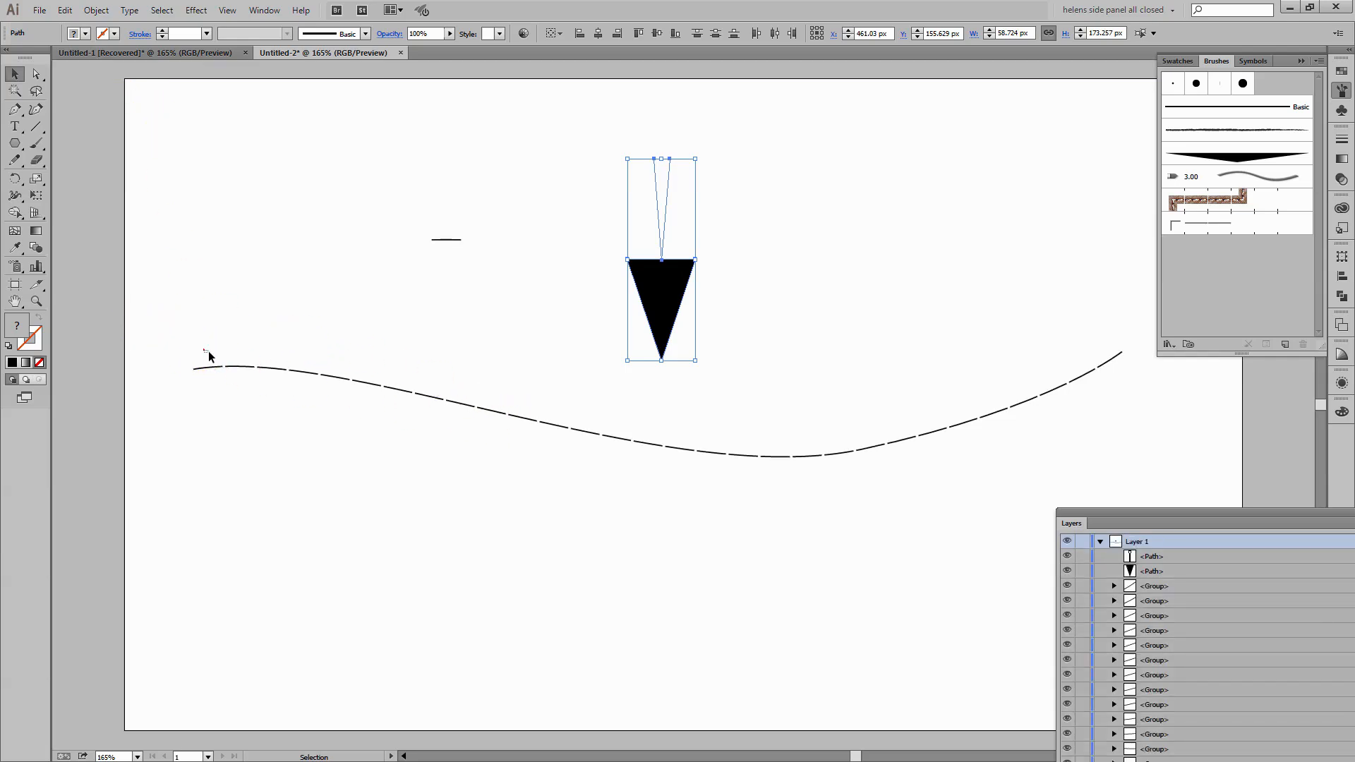
{"action": "left_click_drag", "start_coordinate": [204, 351], "coordinate": [601, 483]}
{"action": "left_click_drag", "start_coordinate": [711, 372], "coordinate": [592, 172]}
{"action": "left_click_drag", "start_coordinate": [671, 310], "coordinate": [208, 233]}
Apply the triangle art brush to all the segments of the dashed wavy line
{"action": "mouse_move", "coordinate": [155, 320]}
{"action": "left_mouse_down"}
{"action": "mouse_move", "coordinate": [729, 478]}
{"action": "mouse_move", "coordinate": [1052, 433]}
{"action": "mouse_move", "coordinate": [1143, 475]}
{"action": "mouse_move", "coordinate": [1128, 484]}
{"action": "left_mouse_up"}
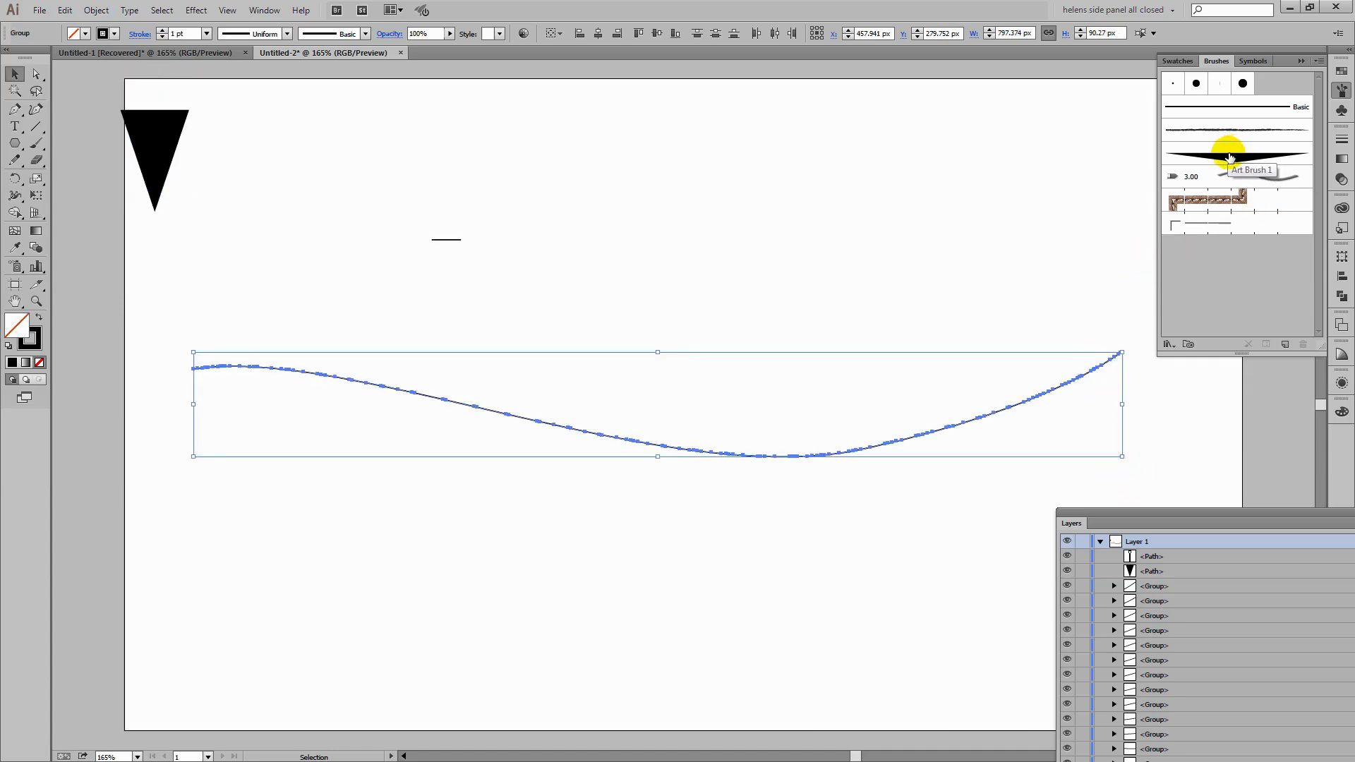
{"action": "left_click", "coordinate": [1227, 157]}
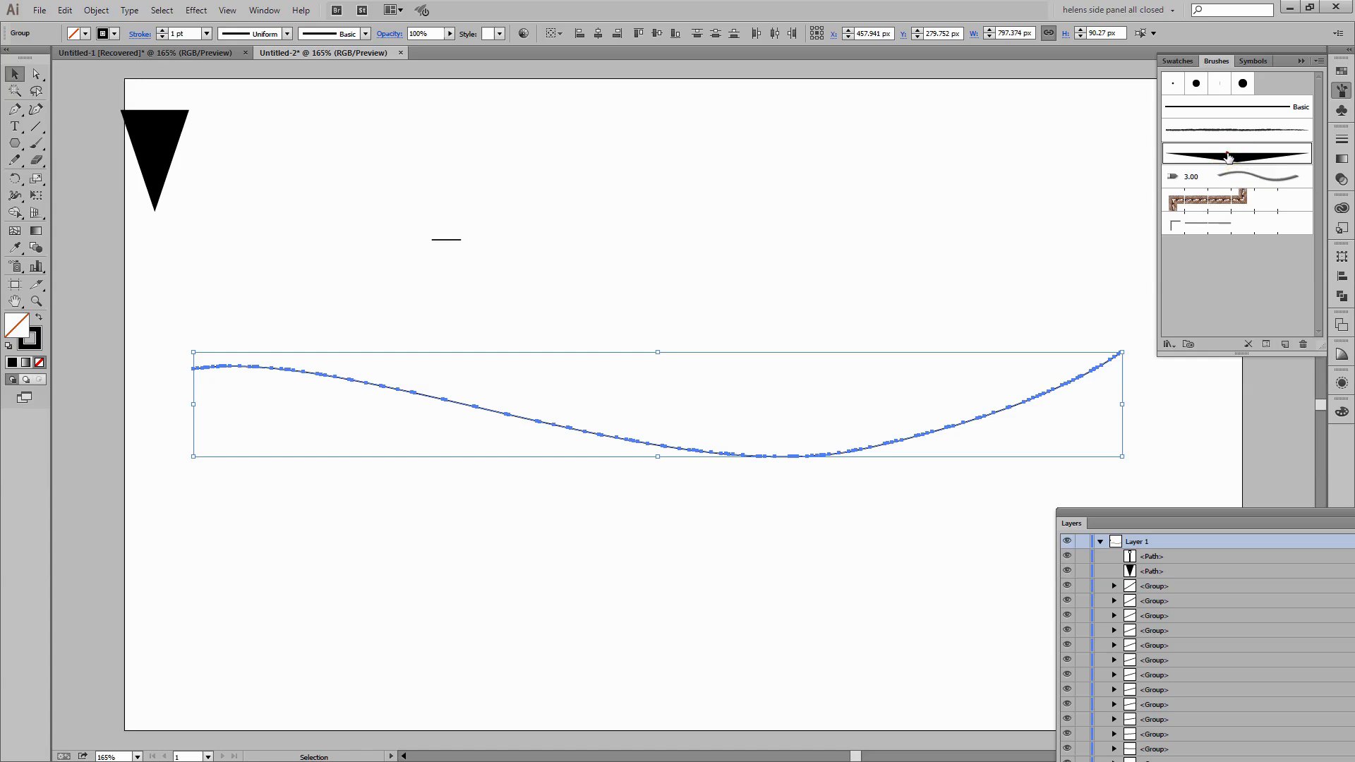
Collapse the Layers panel to an icon and dock it with the other panel icons, and deselect the bunting
{"action": "left_click_drag", "start_coordinate": [1166, 517], "coordinate": [1267, 328]}
{"action": "left_click", "coordinate": [1301, 323]}
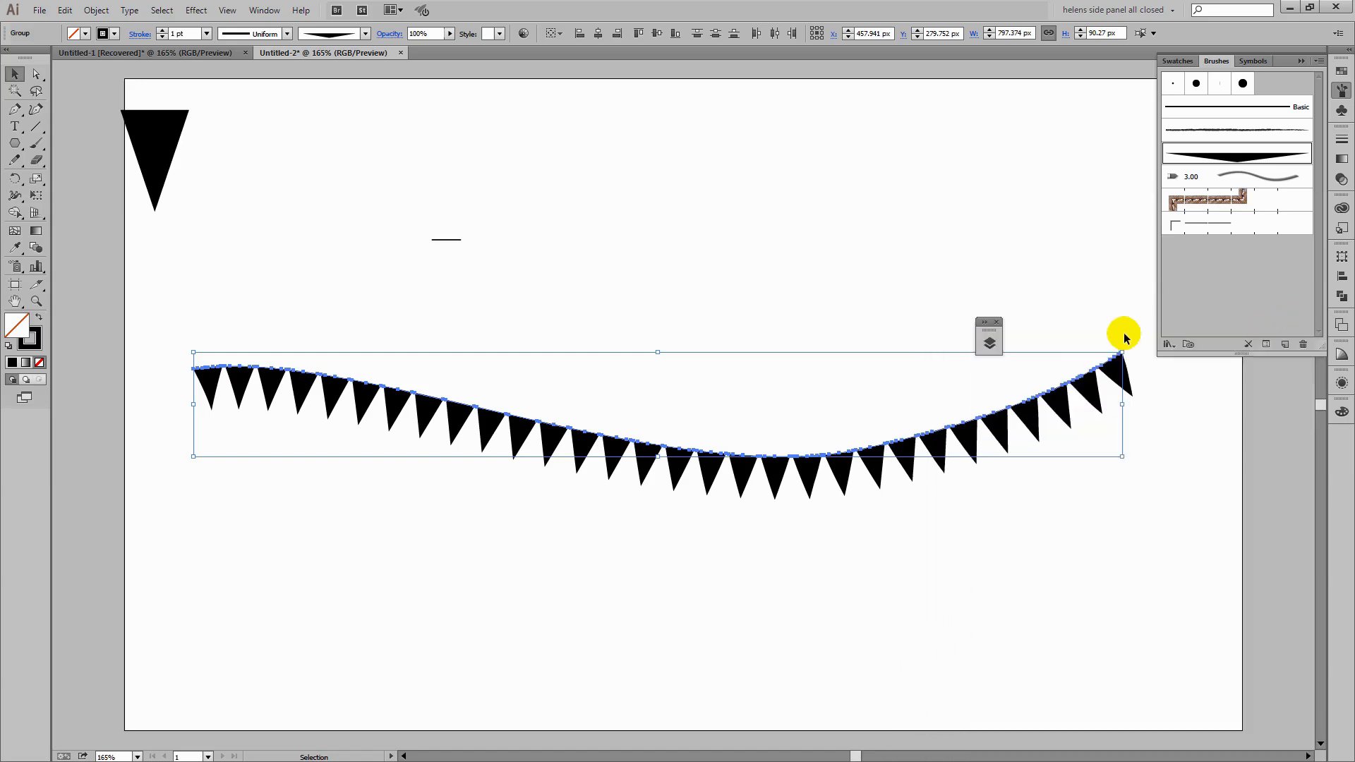
{"action": "left_click_drag", "start_coordinate": [988, 331], "coordinate": [1342, 438]}
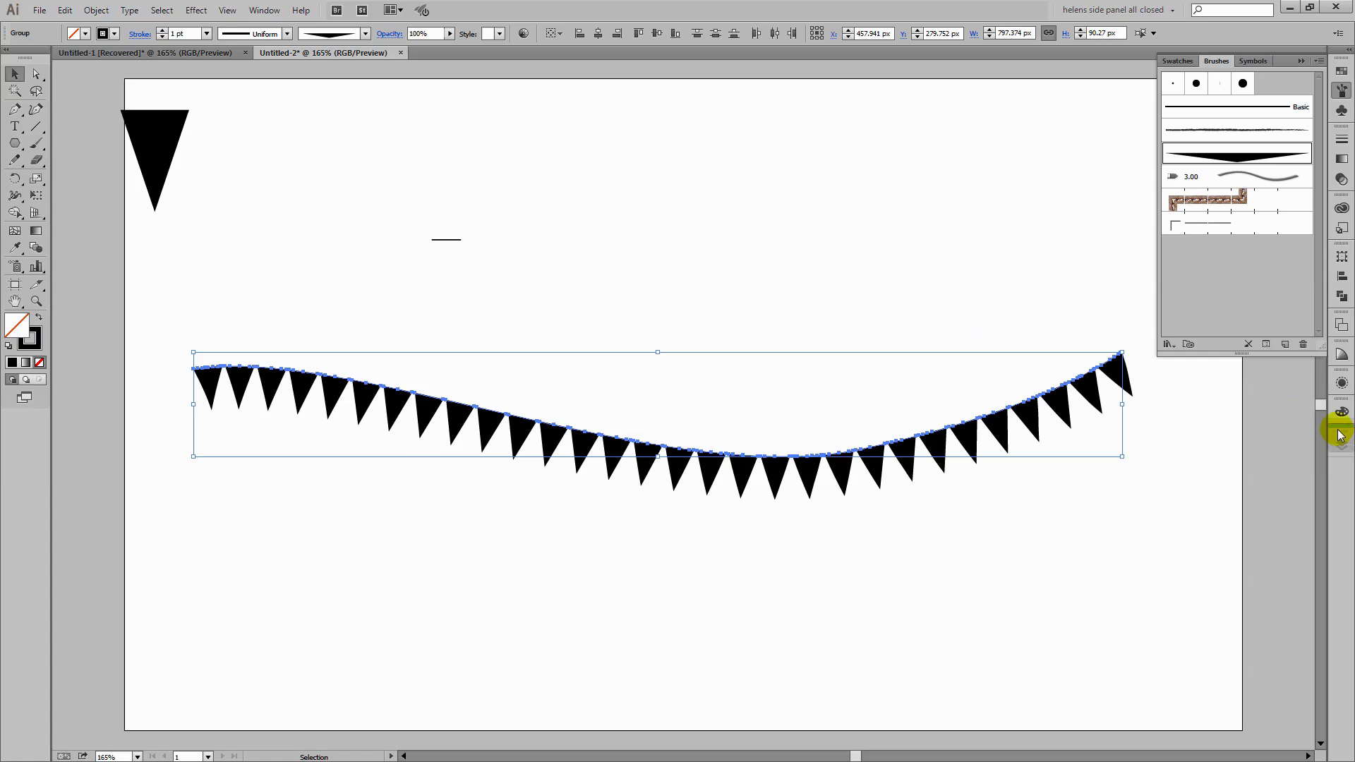
{"action": "left_click", "coordinate": [1147, 390]}
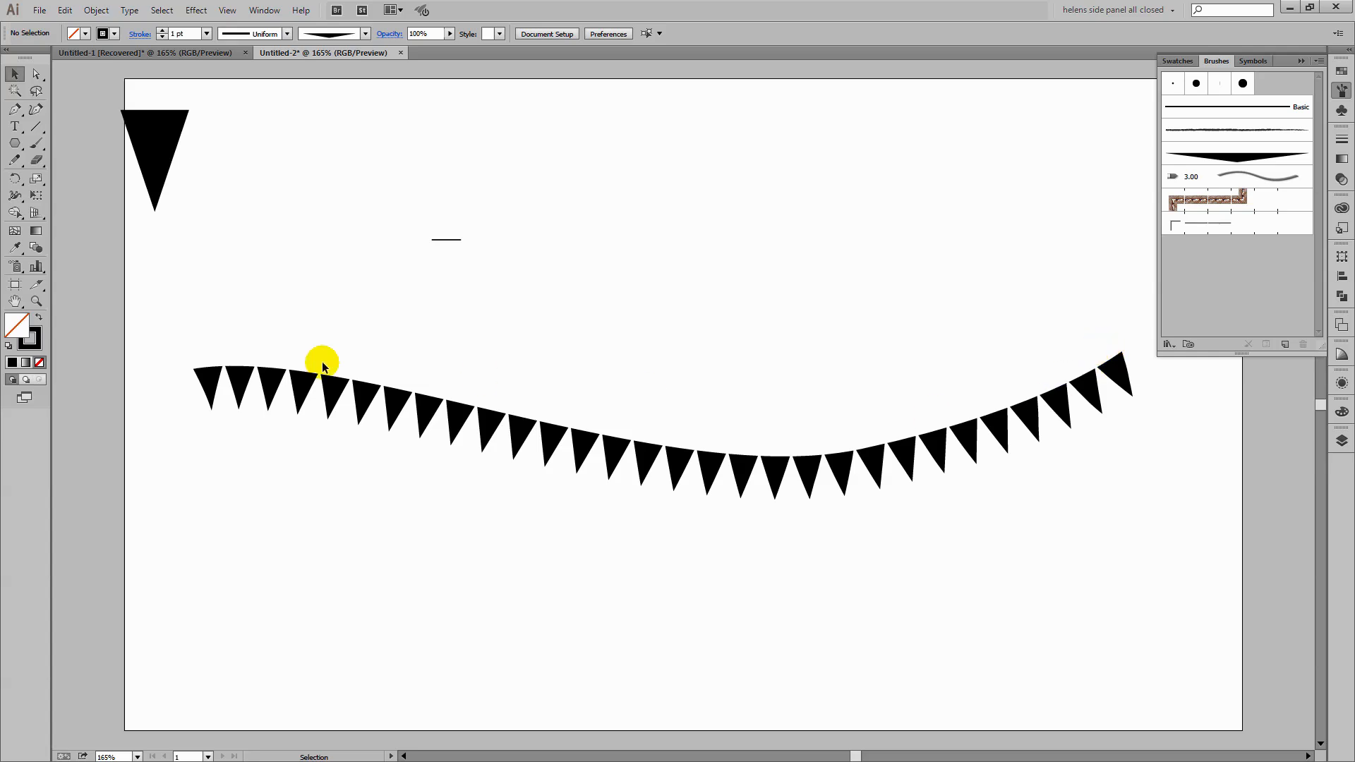
Examine the flags of the selected bunting up close, checking the curved shapes and the anchor points along their top edges
{"action": "left_click_drag", "start_coordinate": [154, 339], "coordinate": [1145, 564]}
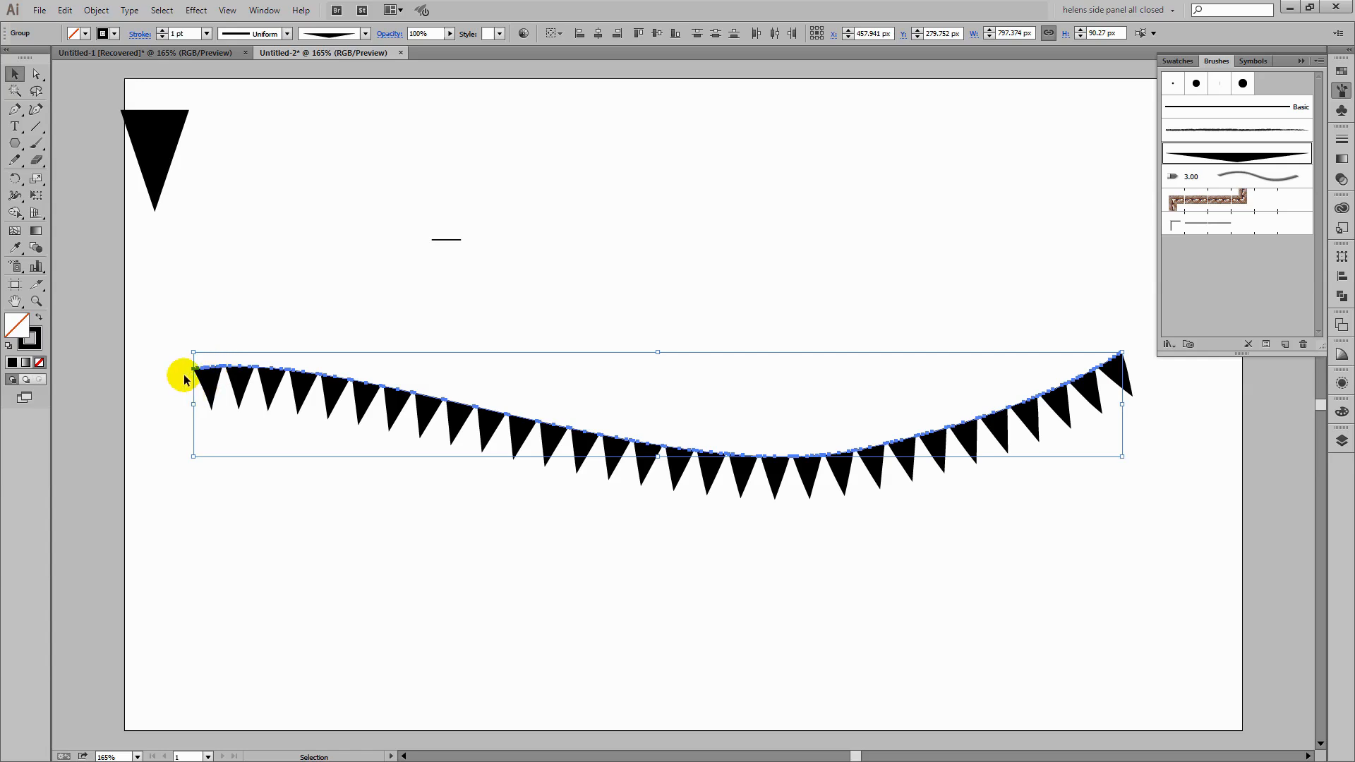
{"action": "key", "text": "z"}
{"action": "left_click_drag", "start_coordinate": [236, 408], "coordinate": [237, 409]}
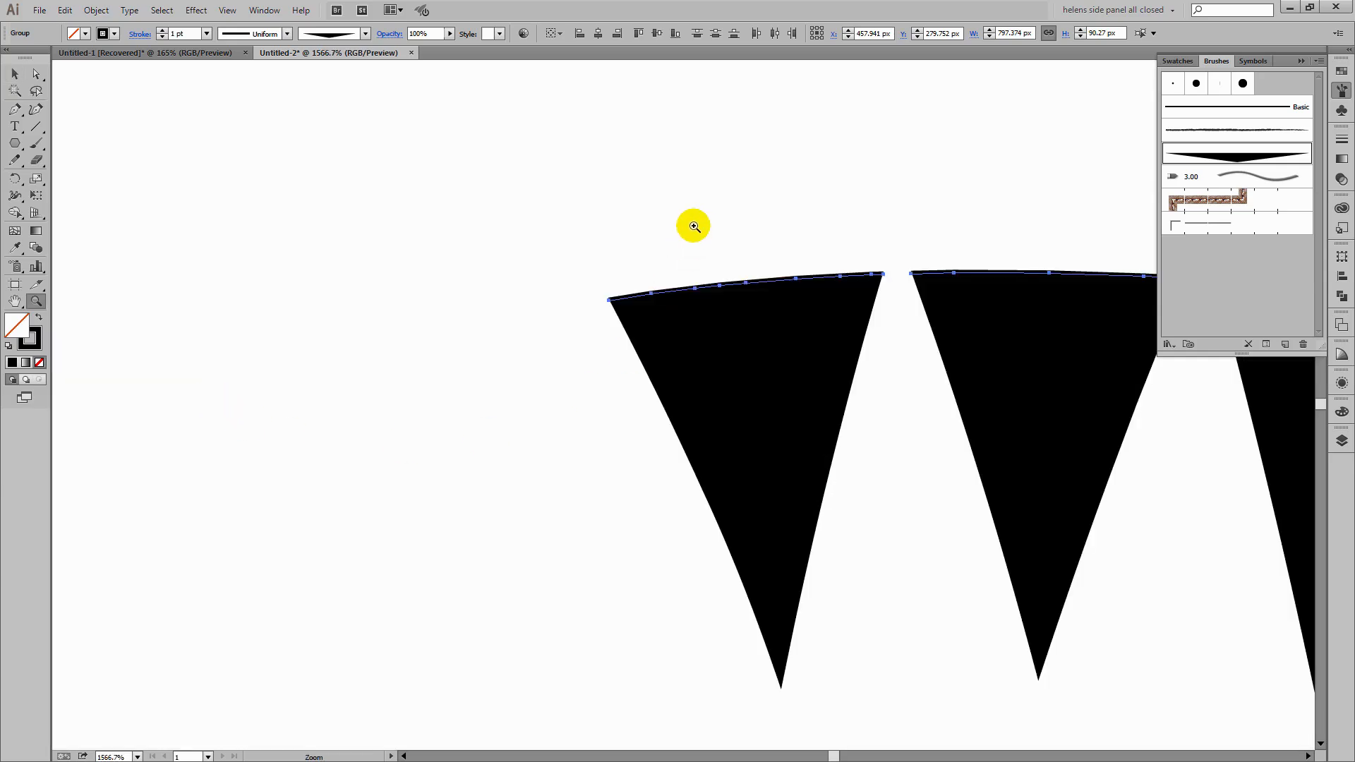
{"action": "left_click_drag", "start_coordinate": [985, 351], "coordinate": [362, 351]}
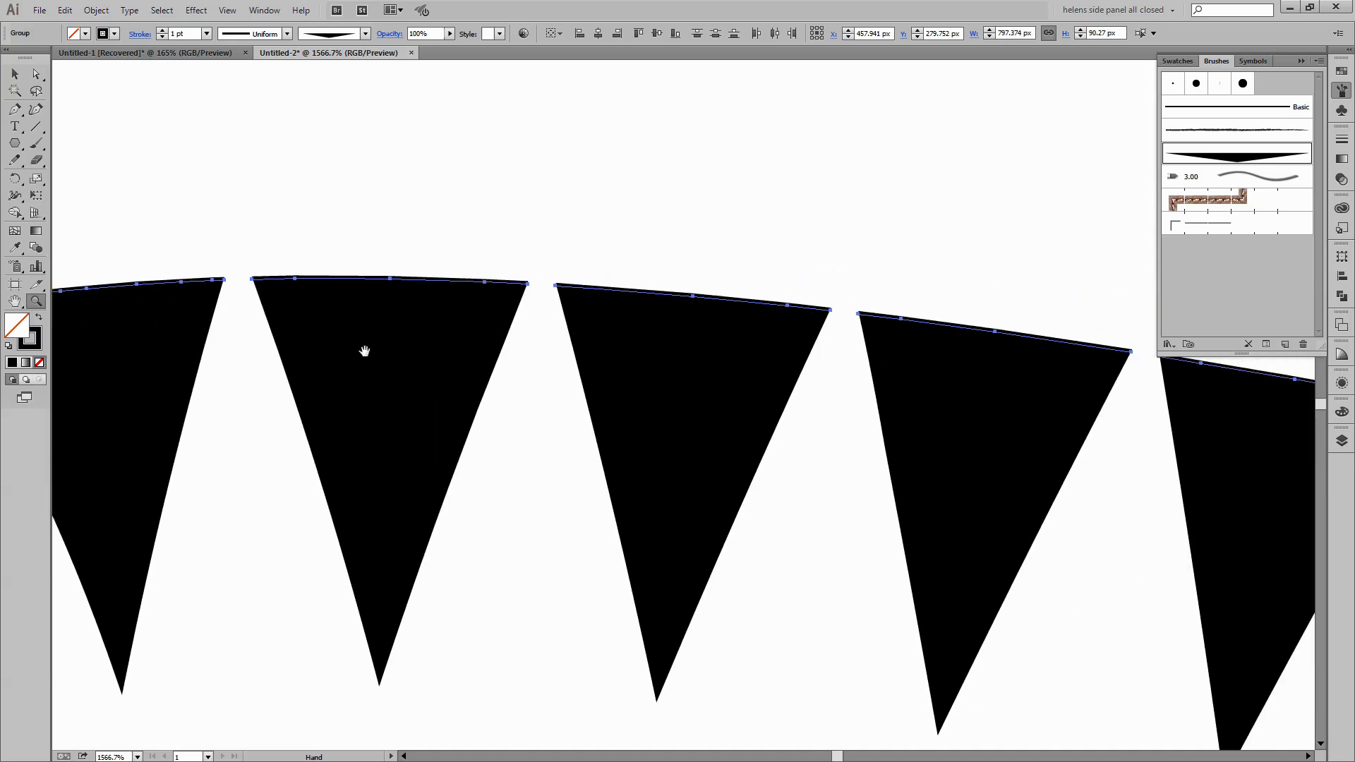
{"action": "left_click_drag", "start_coordinate": [877, 432], "coordinate": [762, 400]}
{"action": "left_click_drag", "start_coordinate": [935, 428], "coordinate": [522, 365]}
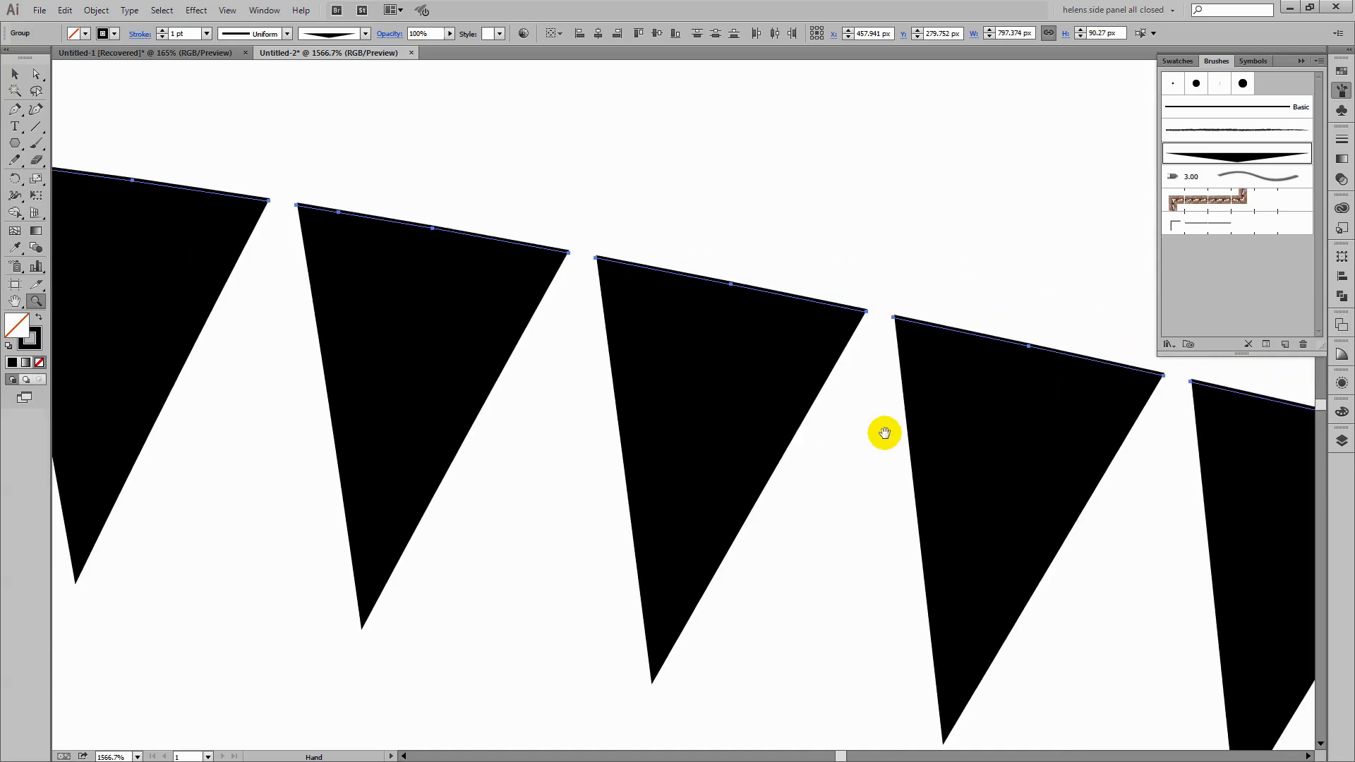
{"action": "left_click_drag", "start_coordinate": [869, 426], "coordinate": [457, 339]}
{"action": "left_click_drag", "start_coordinate": [733, 418], "coordinate": [430, 353]}
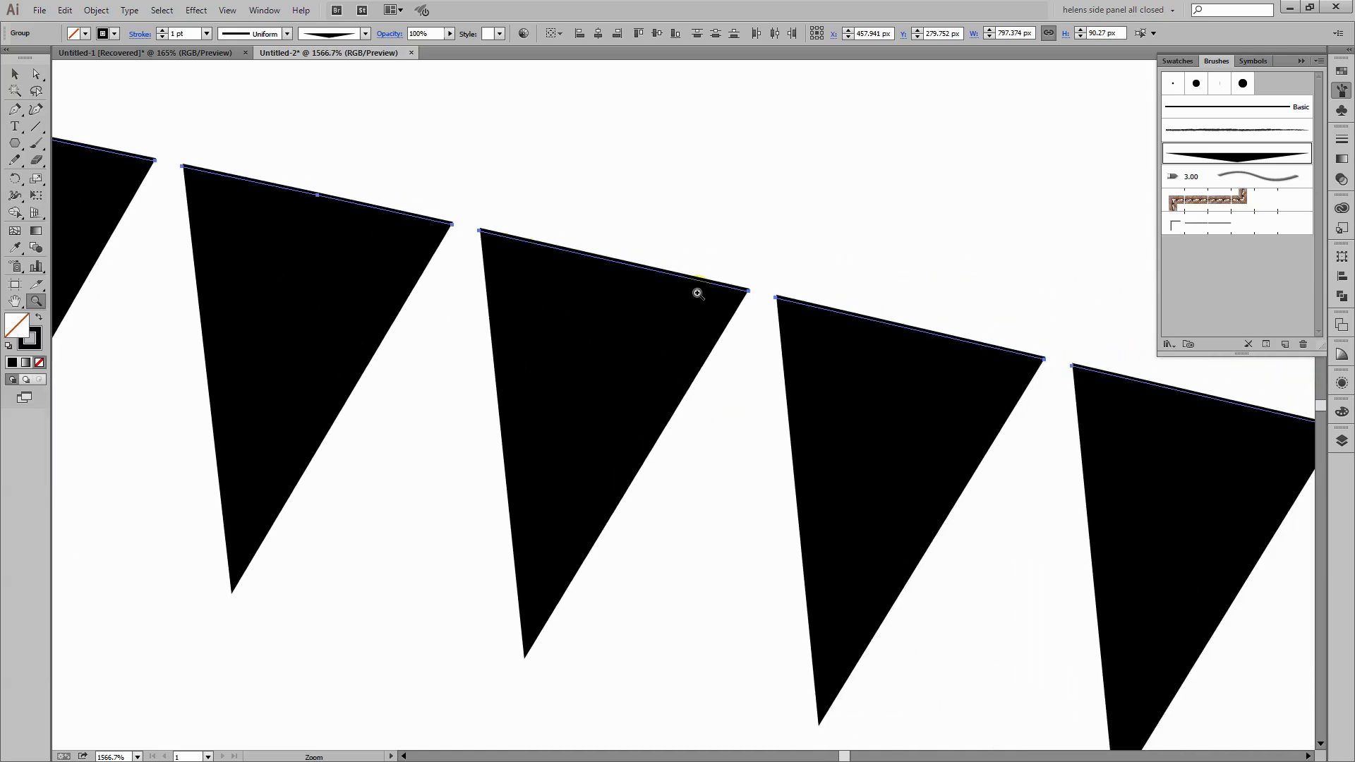
{"action": "left_click_drag", "start_coordinate": [875, 370], "coordinate": [515, 324]}
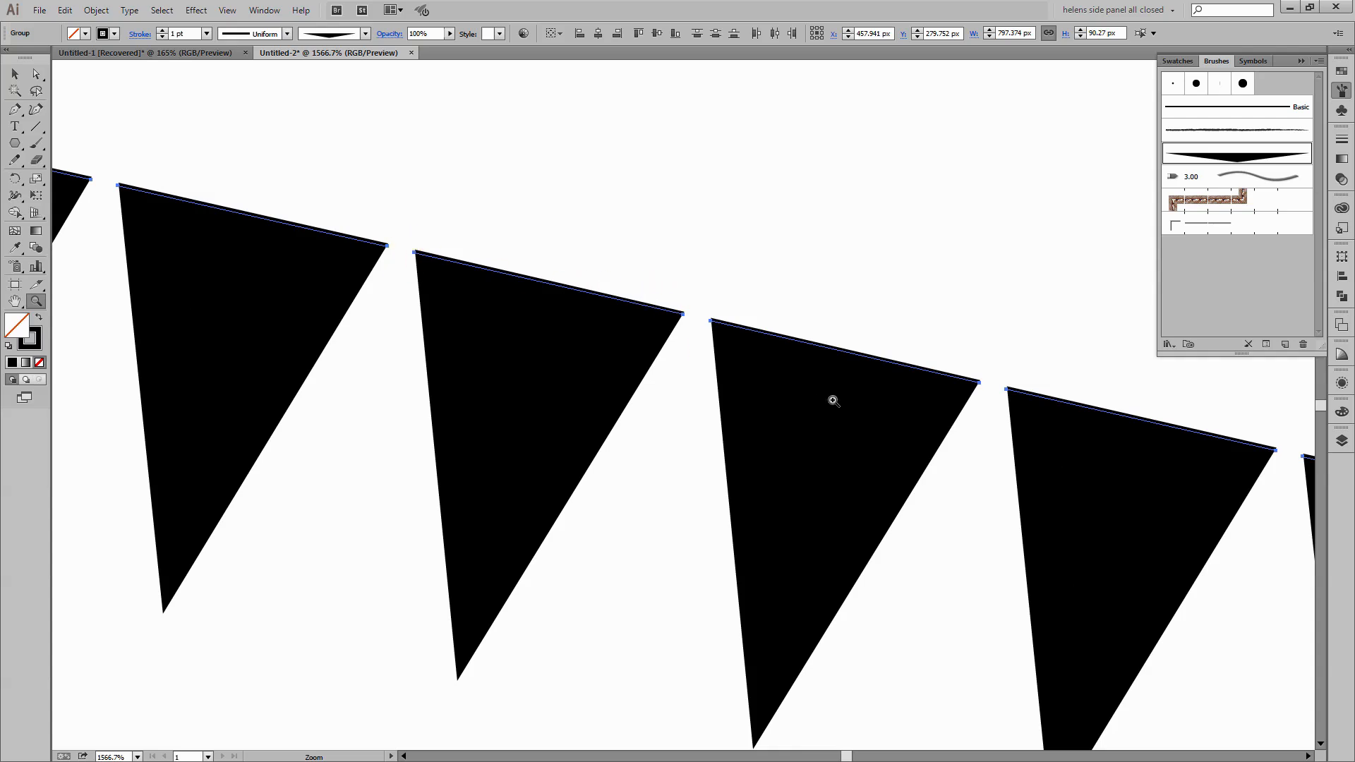
{"action": "left_click_drag", "start_coordinate": [759, 384], "coordinate": [669, 386]}
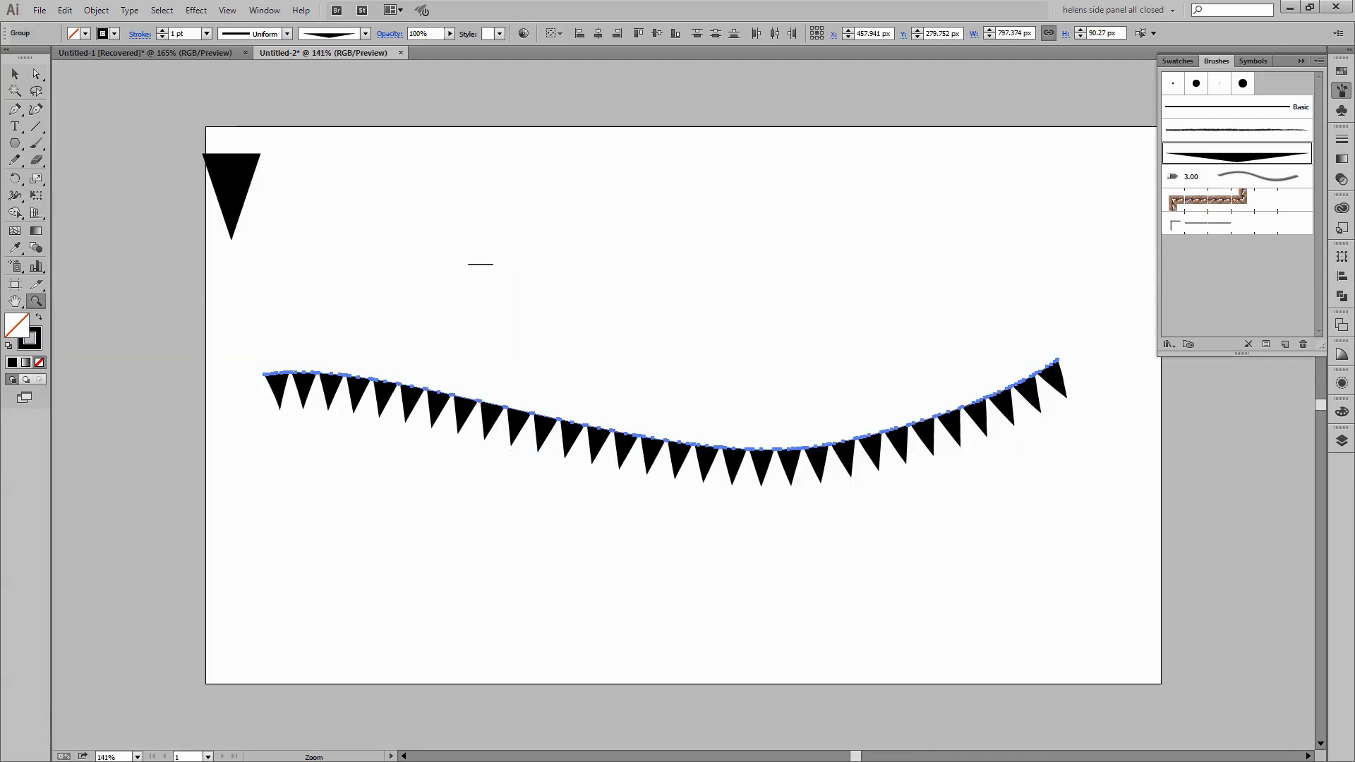
Select the whole row of flags and open the Simplify path settings for its segments
{"action": "left_click", "coordinate": [15, 74]}
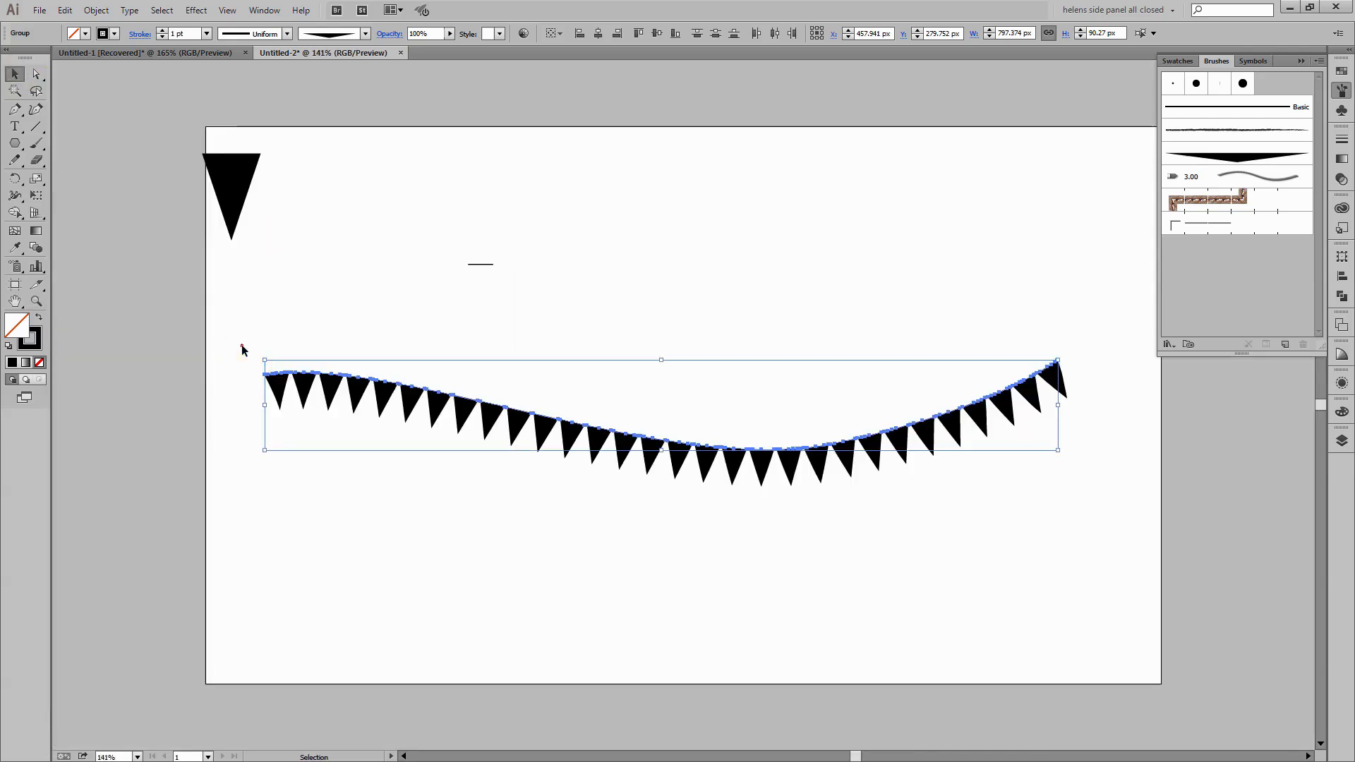
{"action": "left_click_drag", "start_coordinate": [240, 341], "coordinate": [1058, 543]}
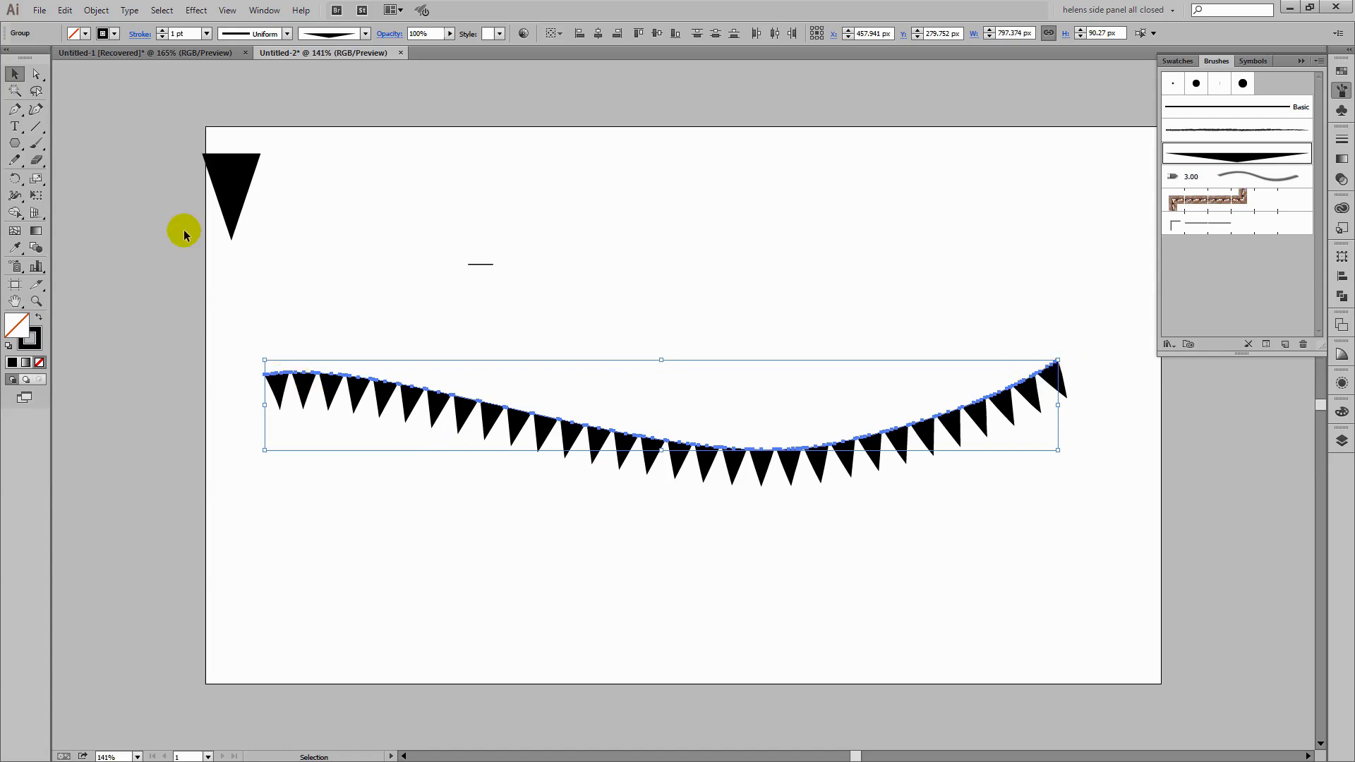
{"action": "left_click", "coordinate": [96, 10]}
{"action": "mouse_move", "coordinate": [178, 300]}
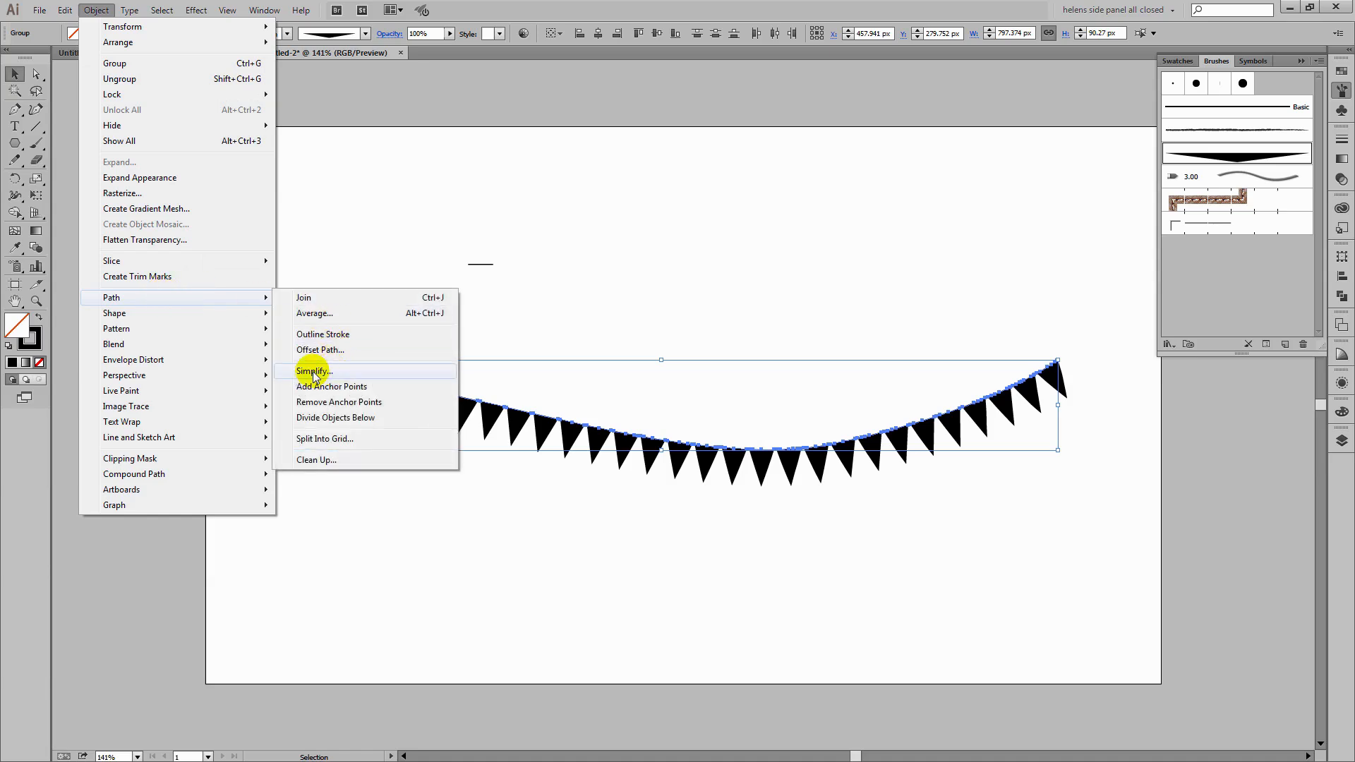
{"action": "left_click", "coordinate": [361, 388]}
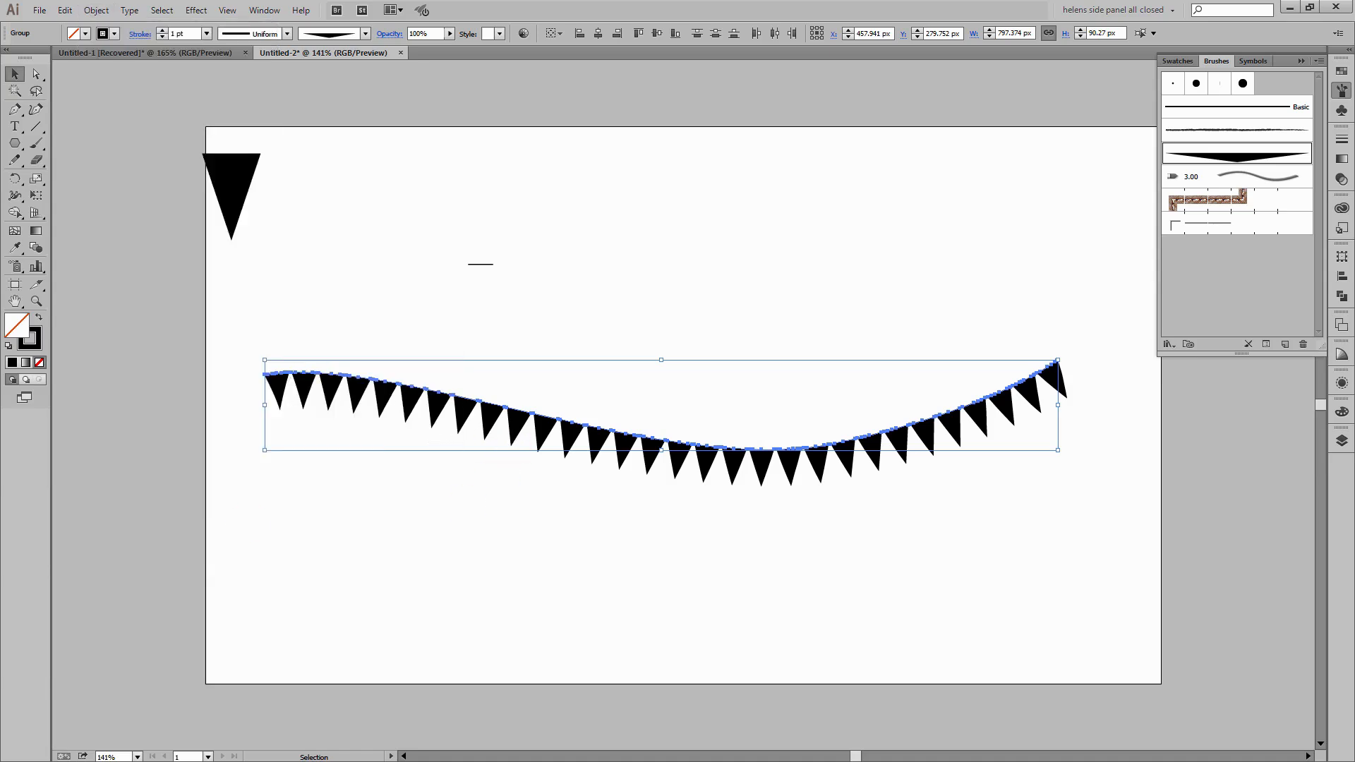
{"action": "left_click_drag", "start_coordinate": [384, 365], "coordinate": [282, 393]}
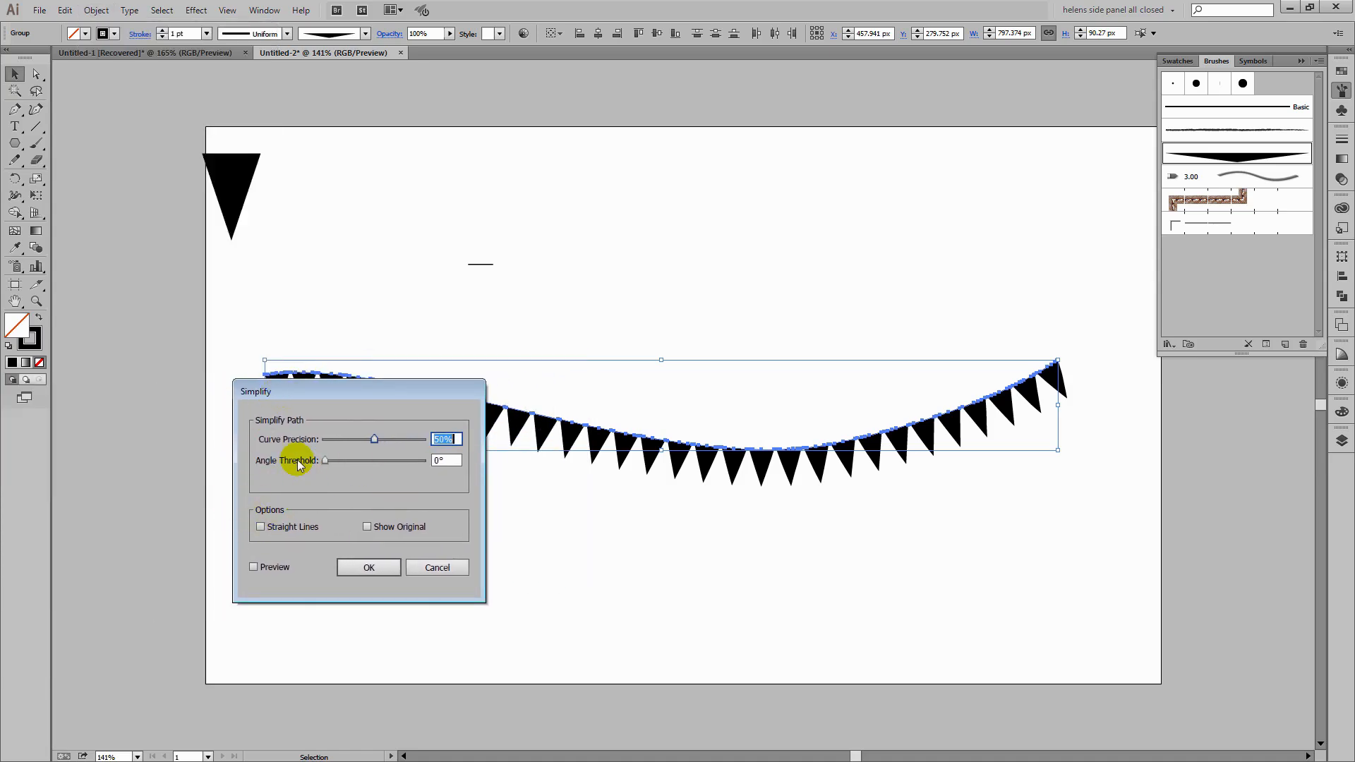
Simplify the bunting's segments to straight lines with a 180° angle threshold, comparing the preview with the original paths before applying
{"action": "left_click", "coordinate": [259, 527]}
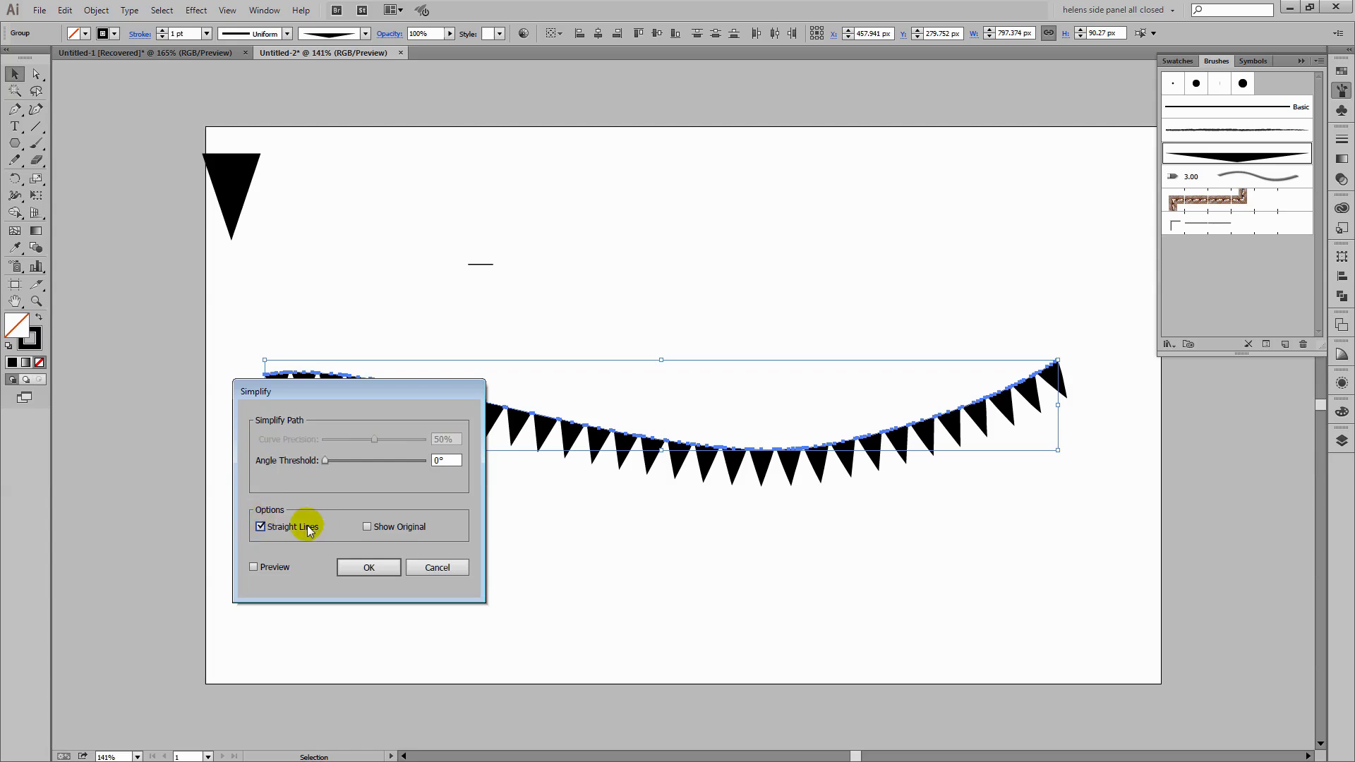
{"action": "left_click", "coordinate": [253, 568]}
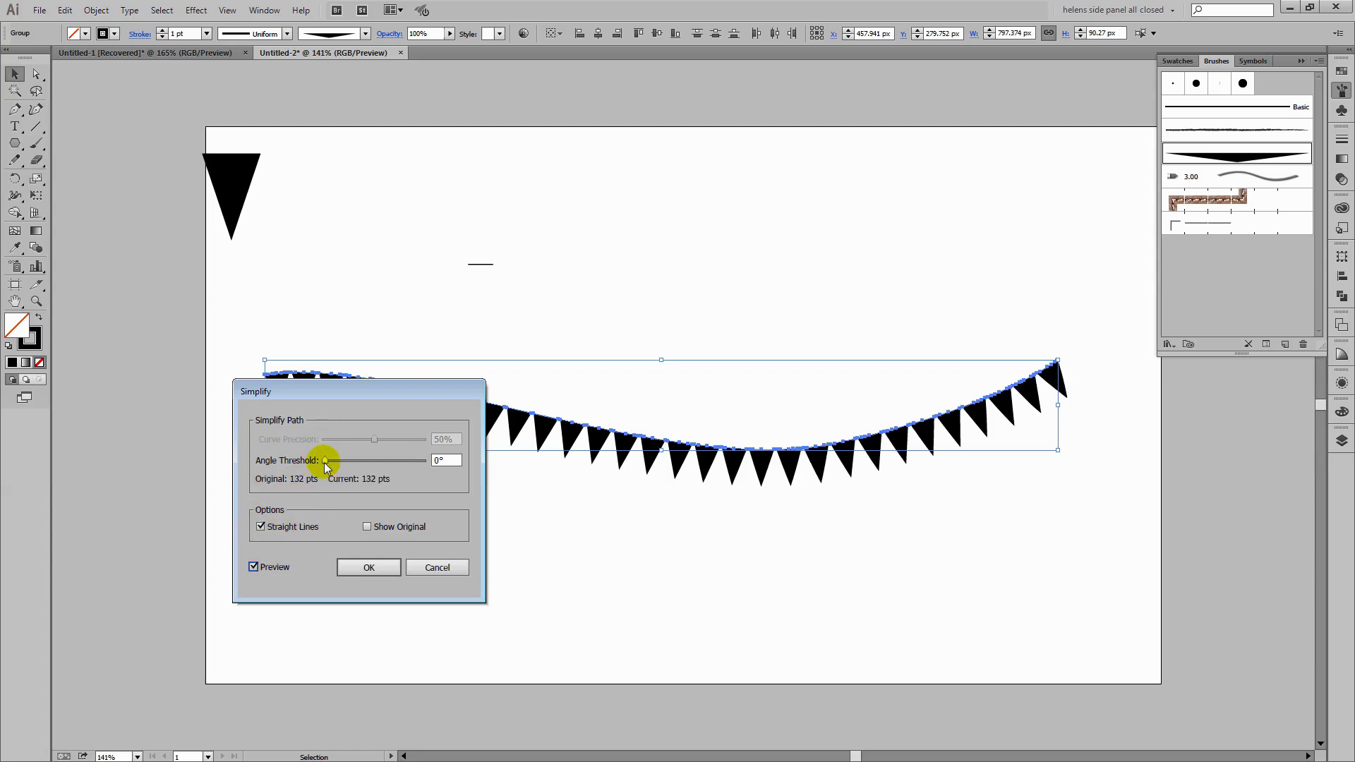
{"action": "left_click_drag", "start_coordinate": [326, 462], "coordinate": [450, 456]}
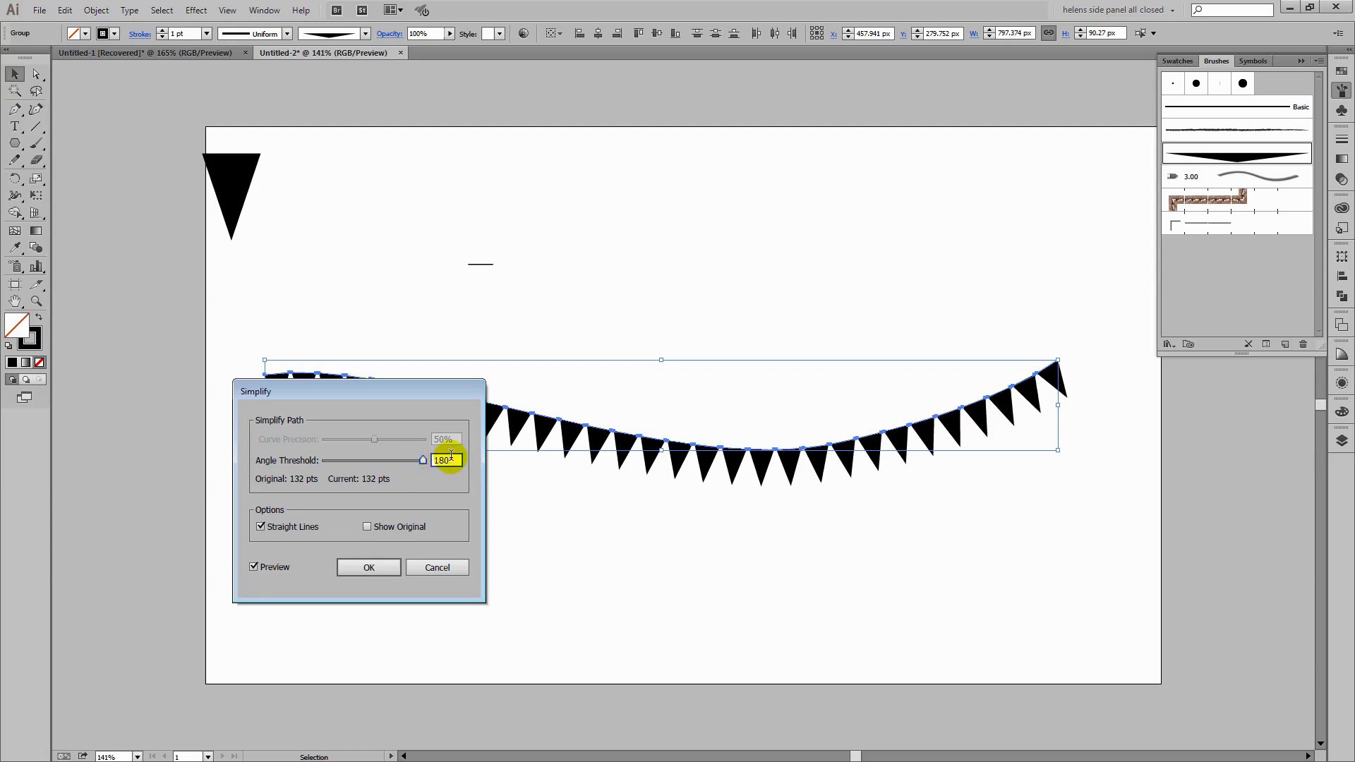
{"action": "left_click_drag", "start_coordinate": [378, 385], "coordinate": [399, 473]}
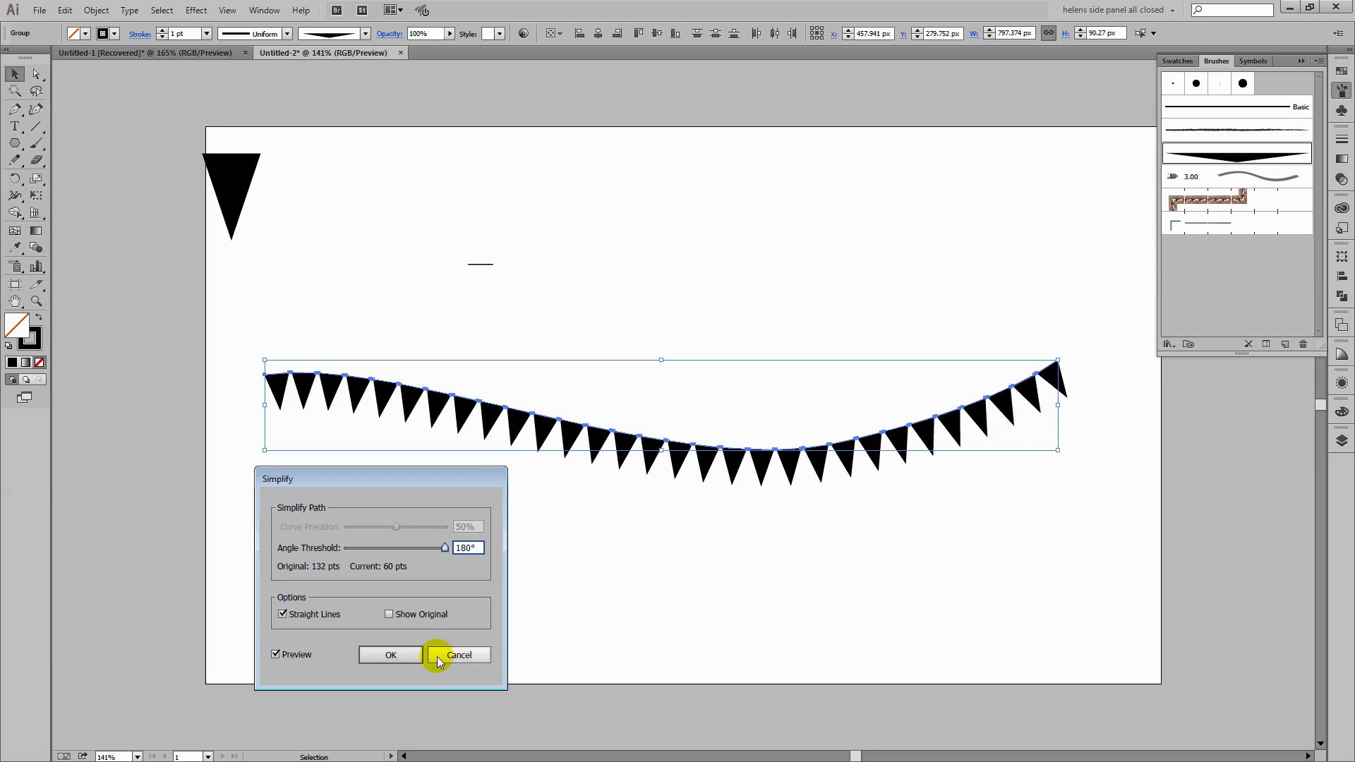
{"action": "left_click", "coordinate": [389, 615]}
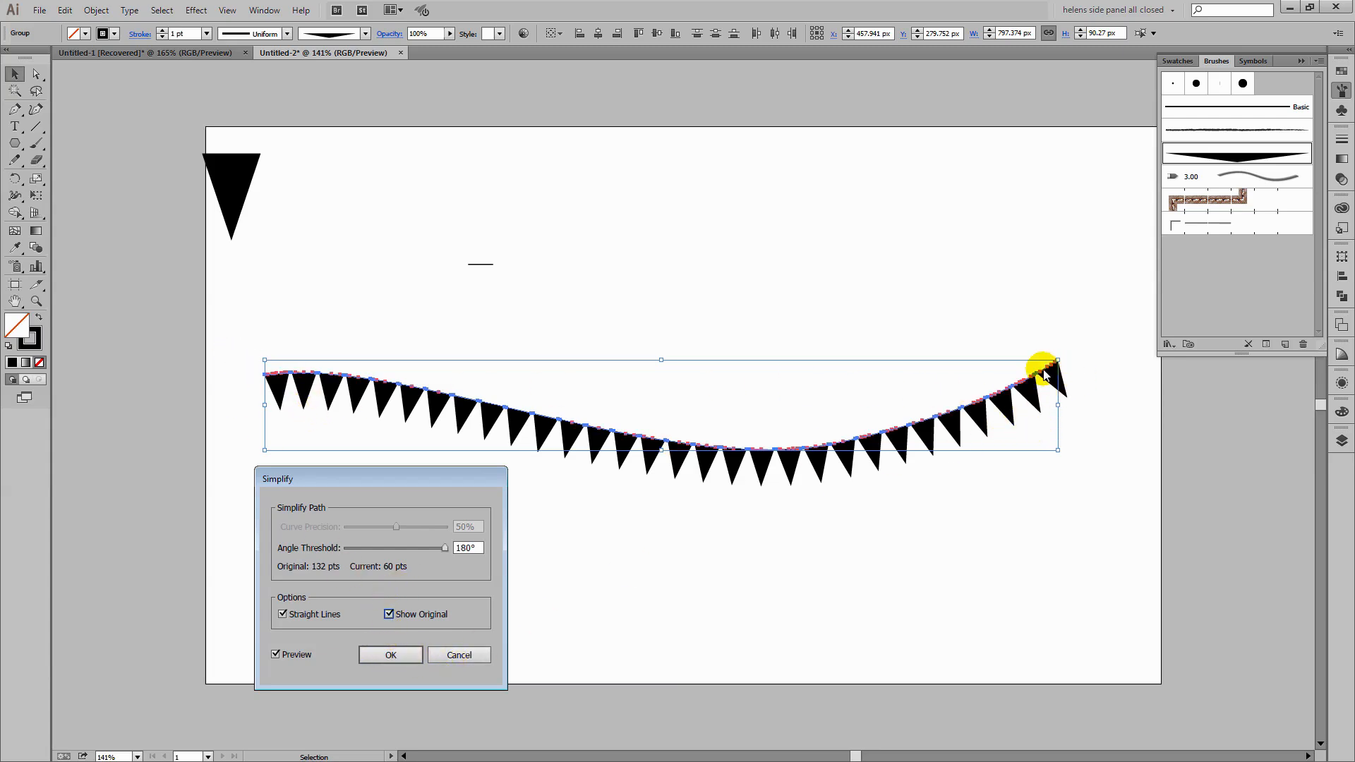
{"action": "left_click", "coordinate": [388, 615]}
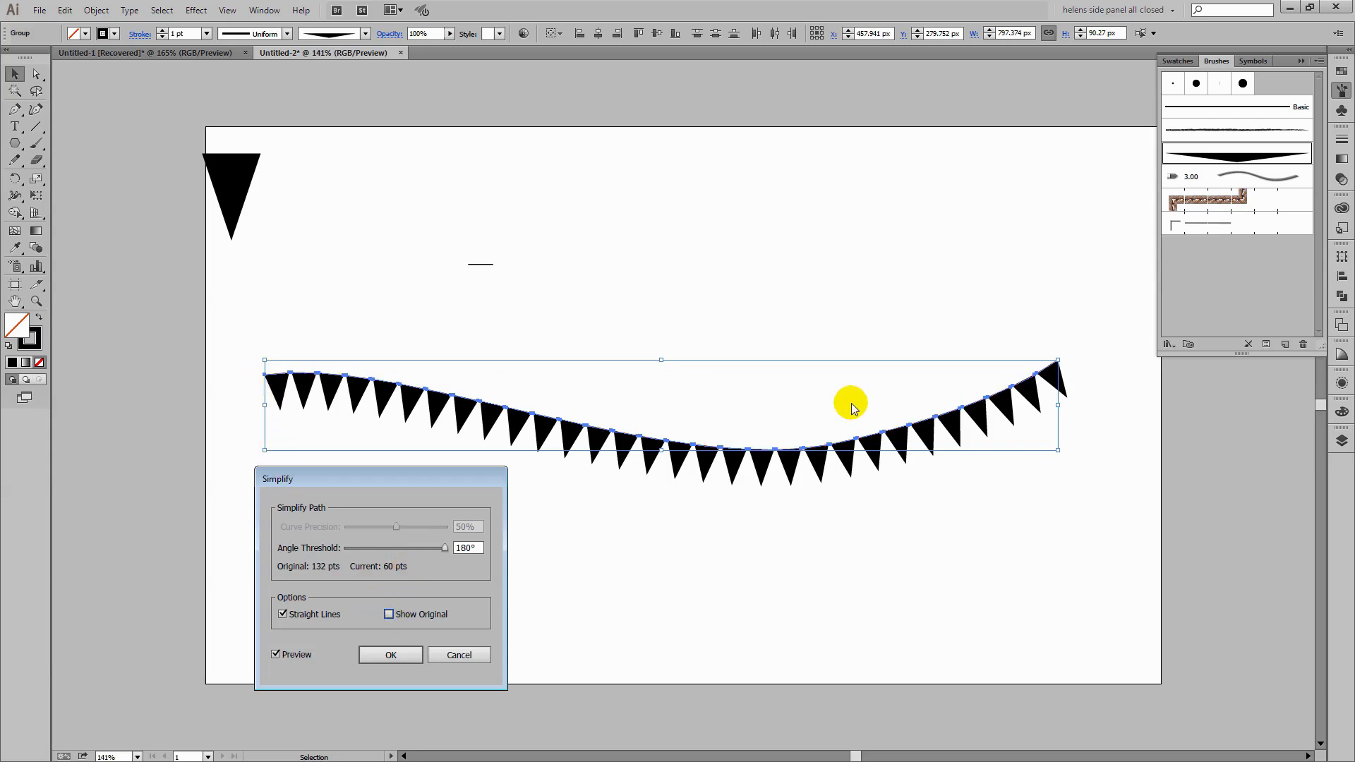
{"action": "left_click", "coordinate": [388, 655]}
{"action": "left_click", "coordinate": [699, 618]}
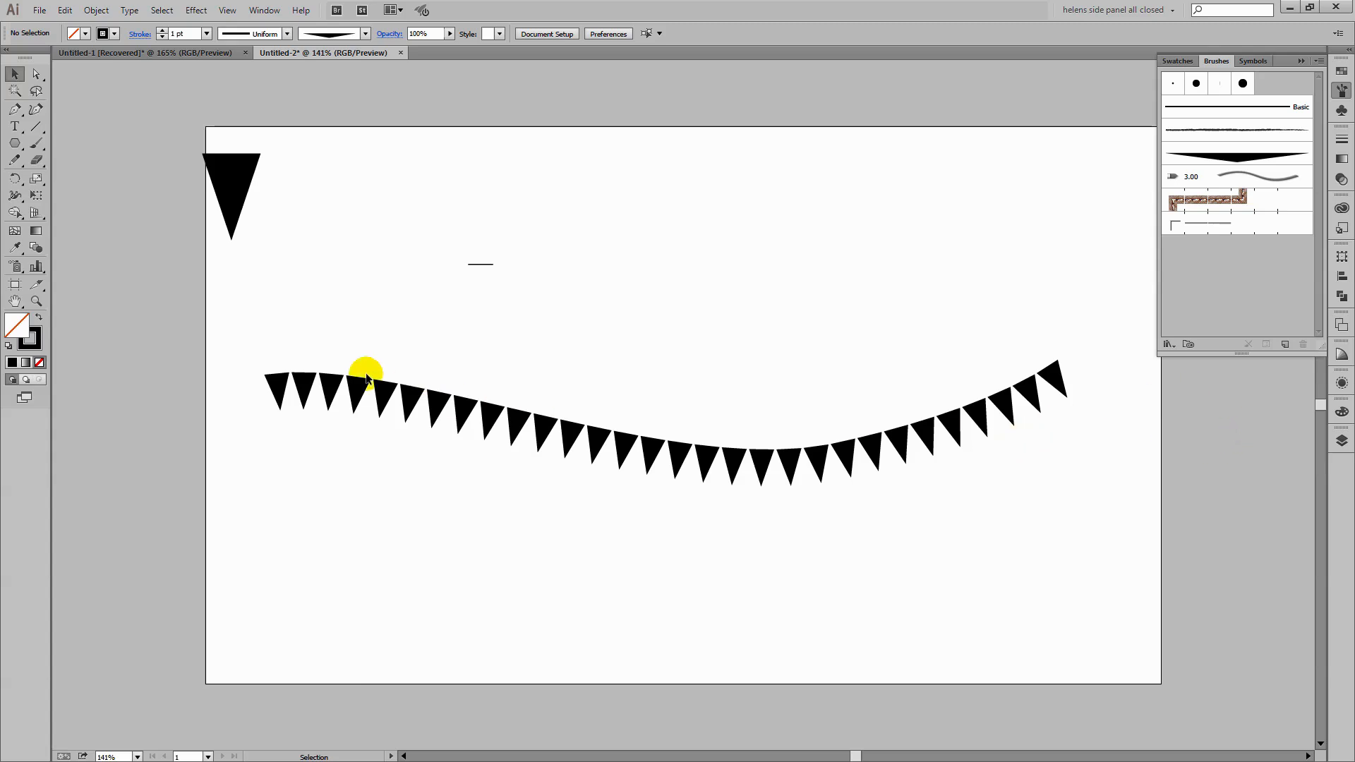
Show the hidden wavy path listed below the flag groups in Layer 1 and select it
{"action": "left_click", "coordinate": [1340, 445]}
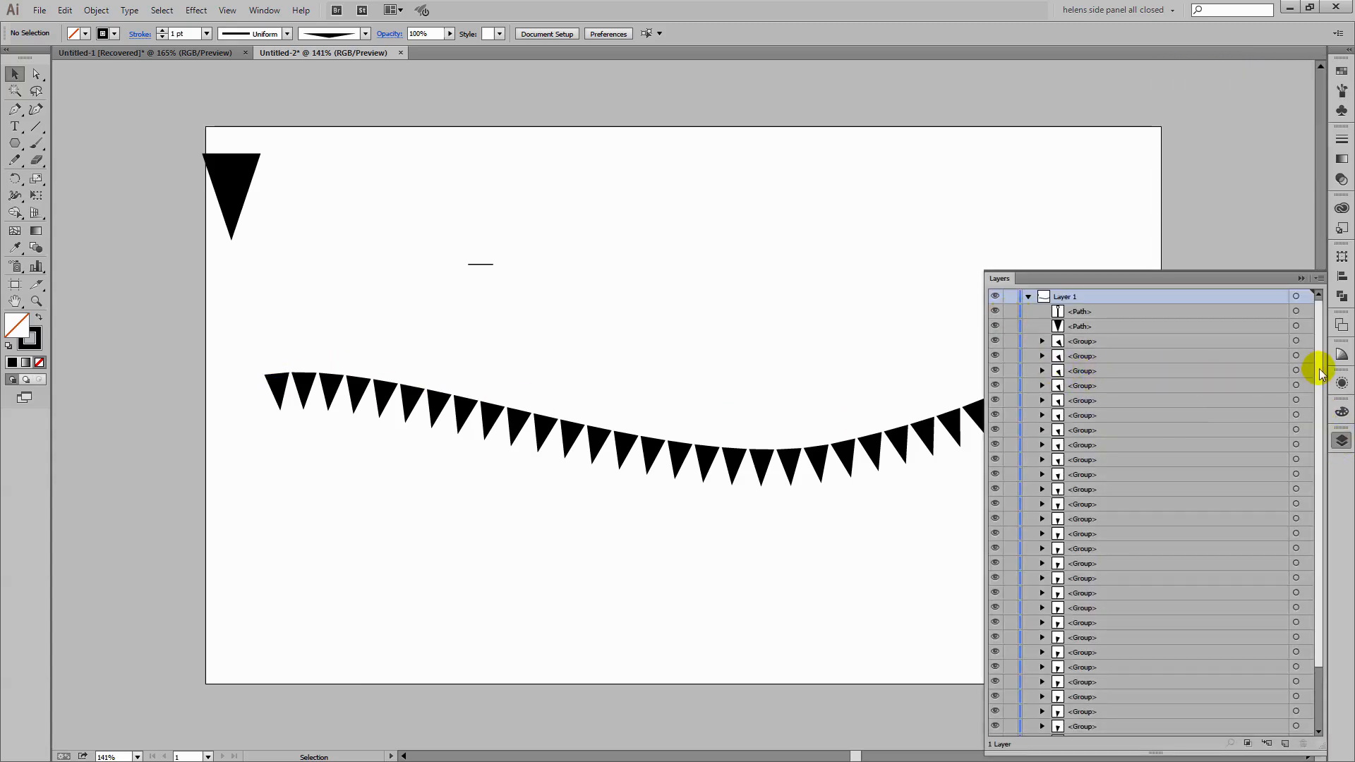
{"action": "scroll", "coordinate": [1321, 374], "scroll_direction": "down", "scroll_amount": 3}
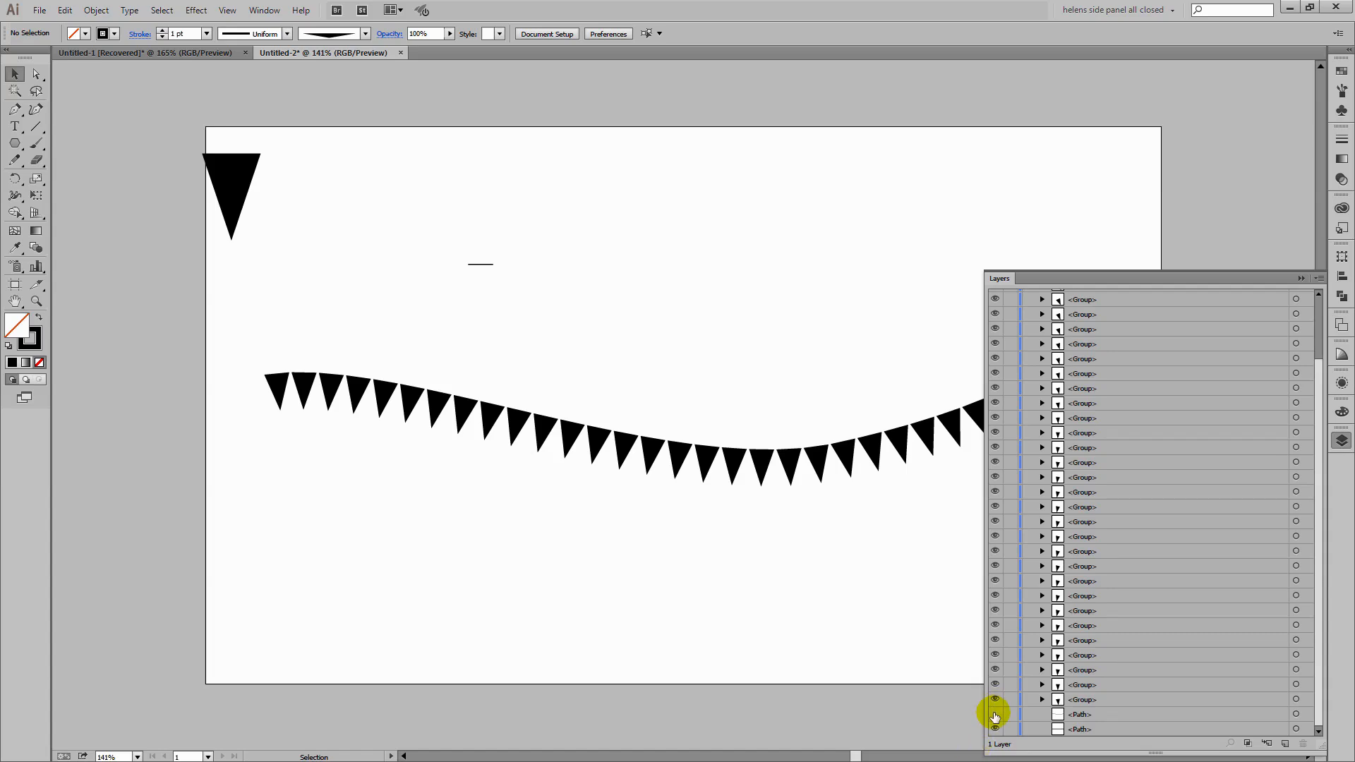
{"action": "left_click", "coordinate": [995, 714]}
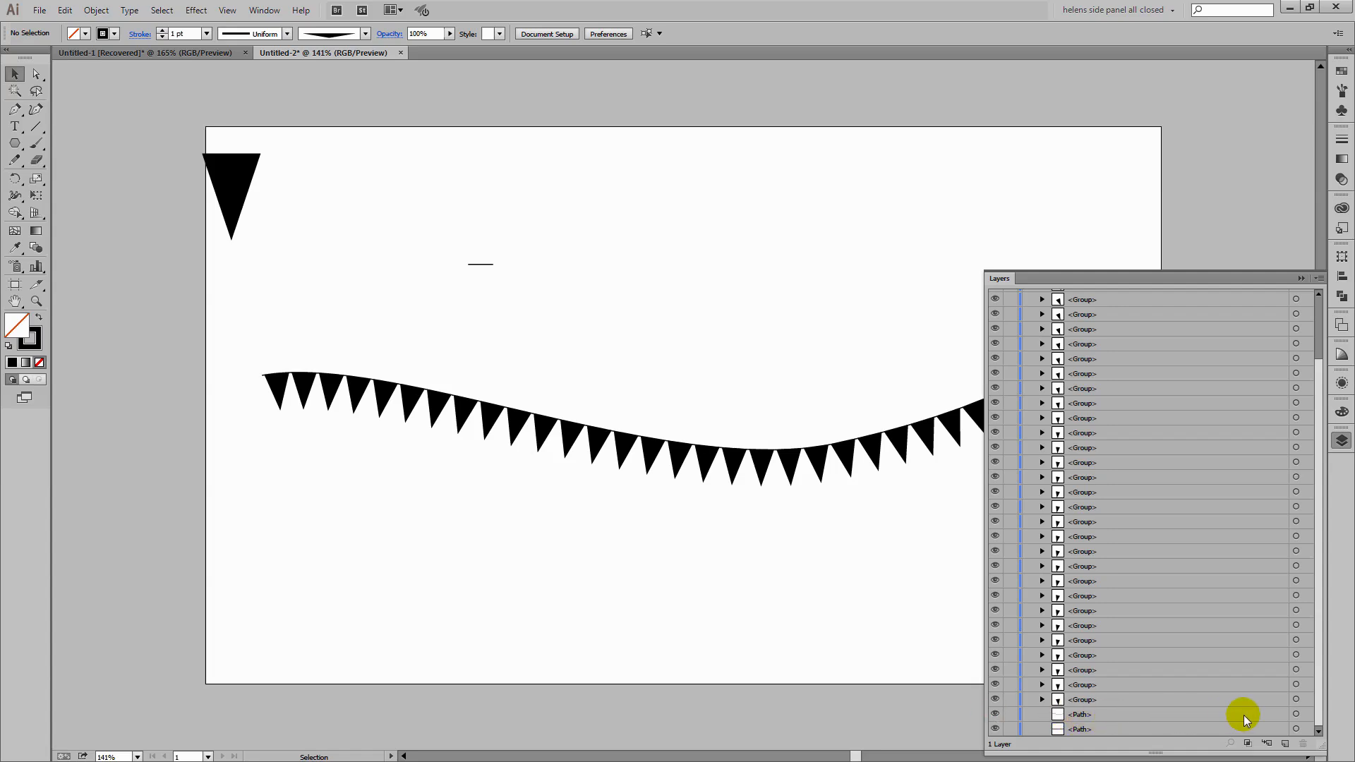
{"action": "left_click", "coordinate": [1296, 715]}
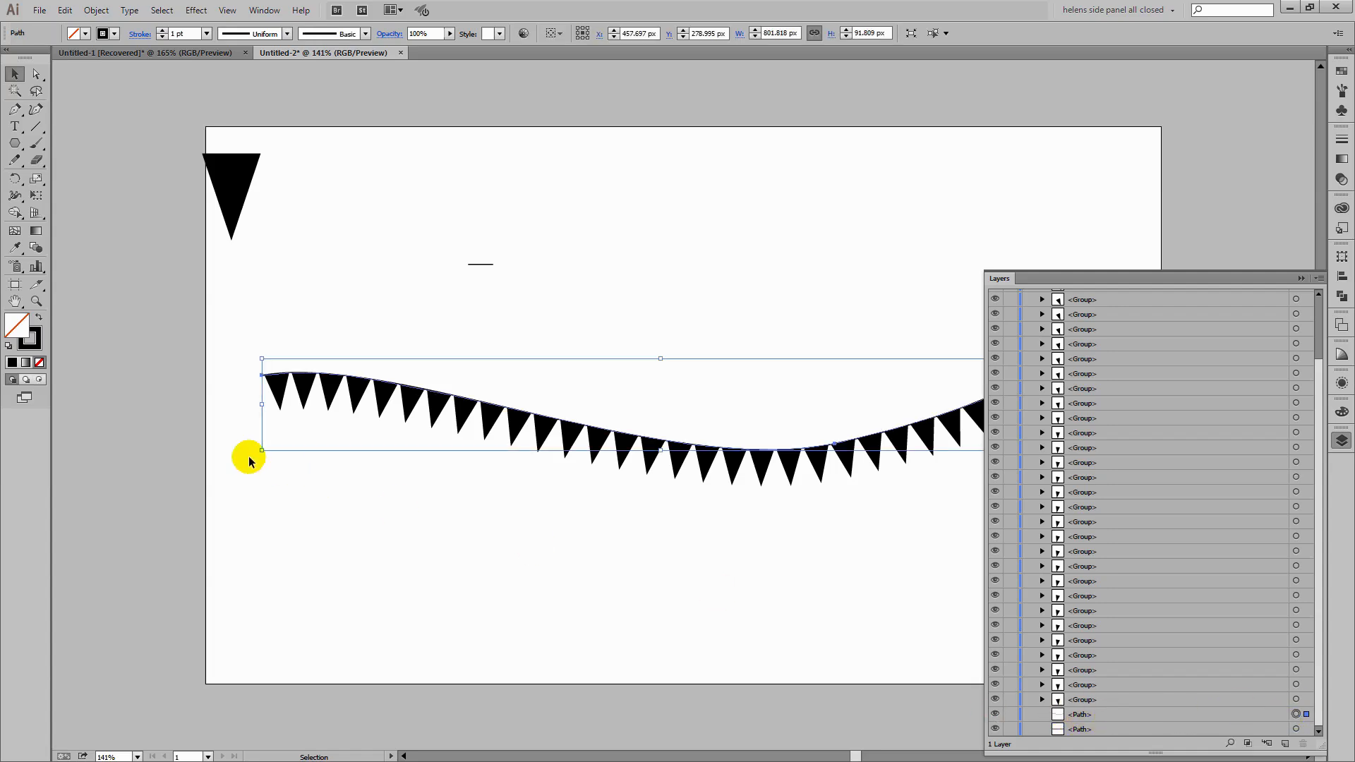
Give the wavy line a dark pink stroke at 3 pt and deselect it
{"action": "left_click", "coordinate": [20, 323]}
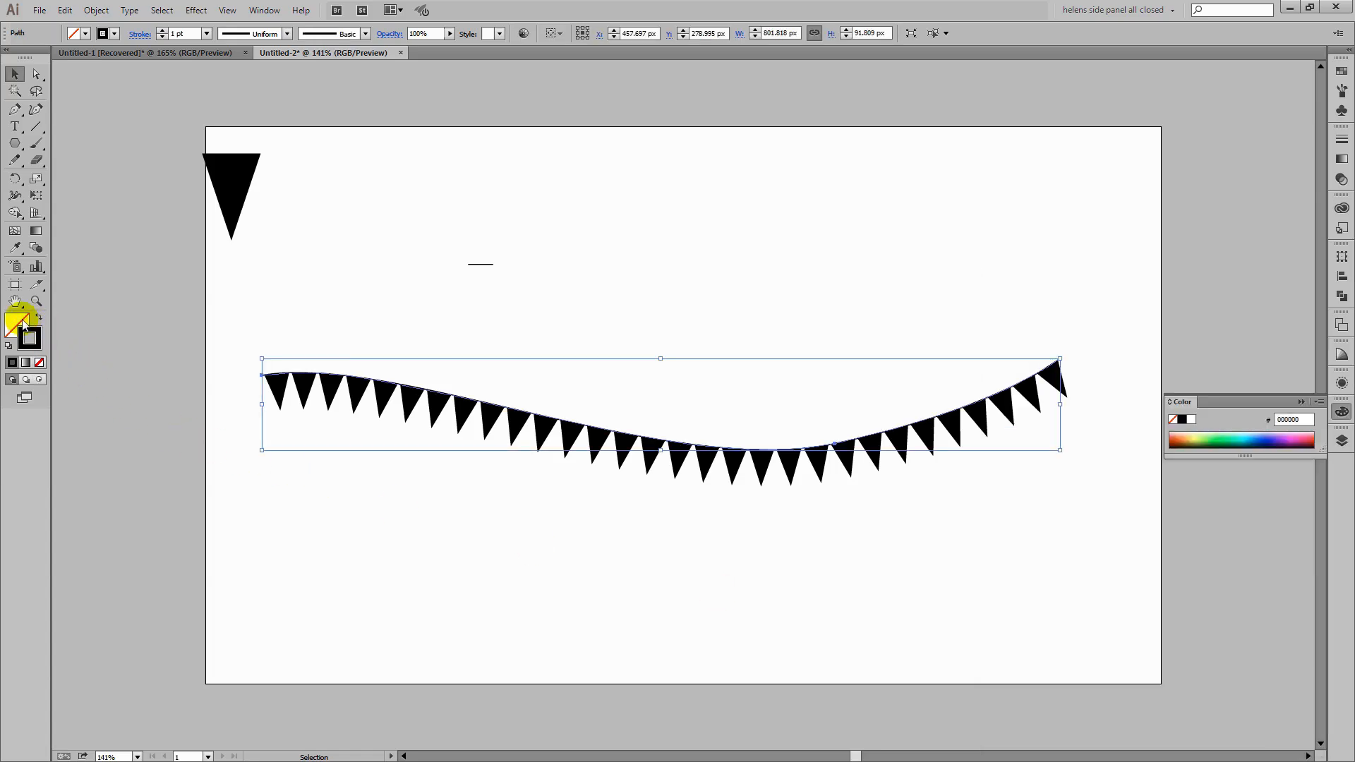
{"action": "left_click", "coordinate": [1342, 69]}
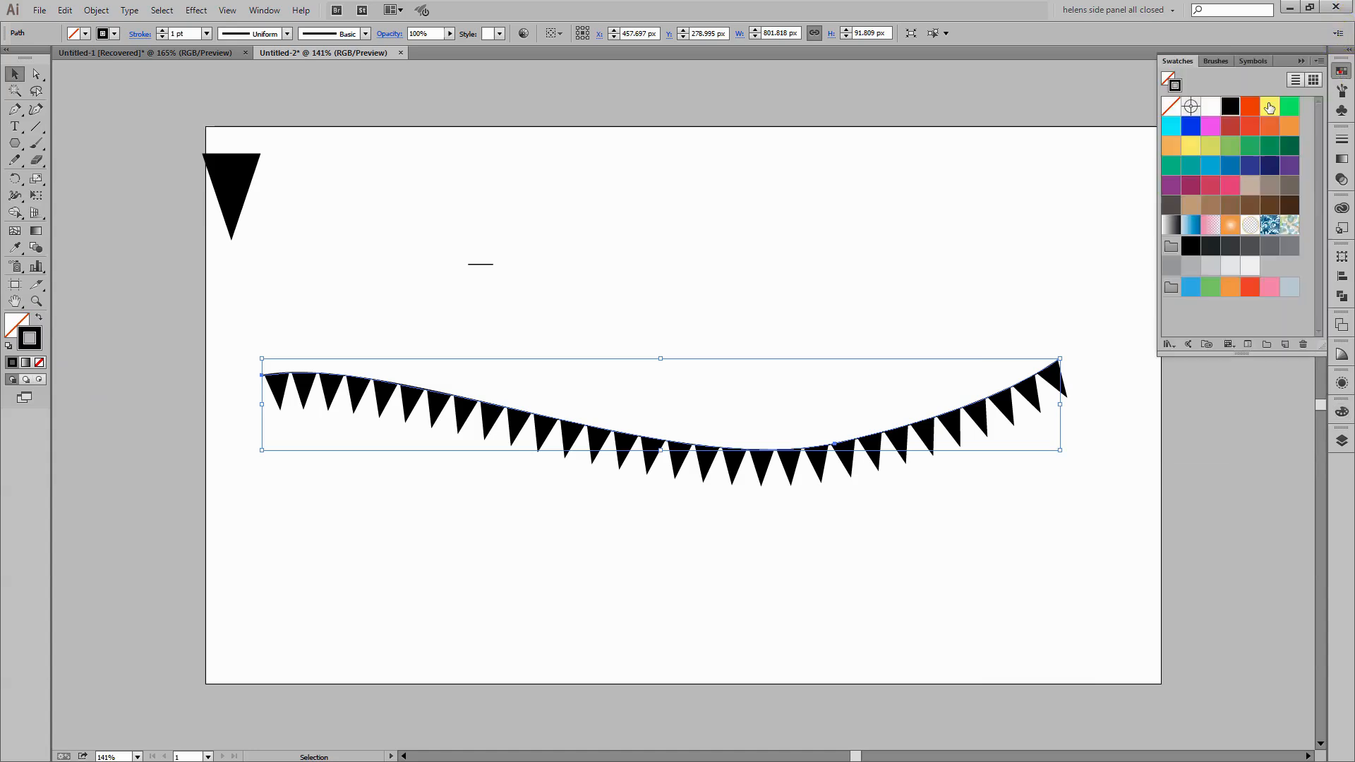
{"action": "left_click", "coordinate": [1211, 189]}
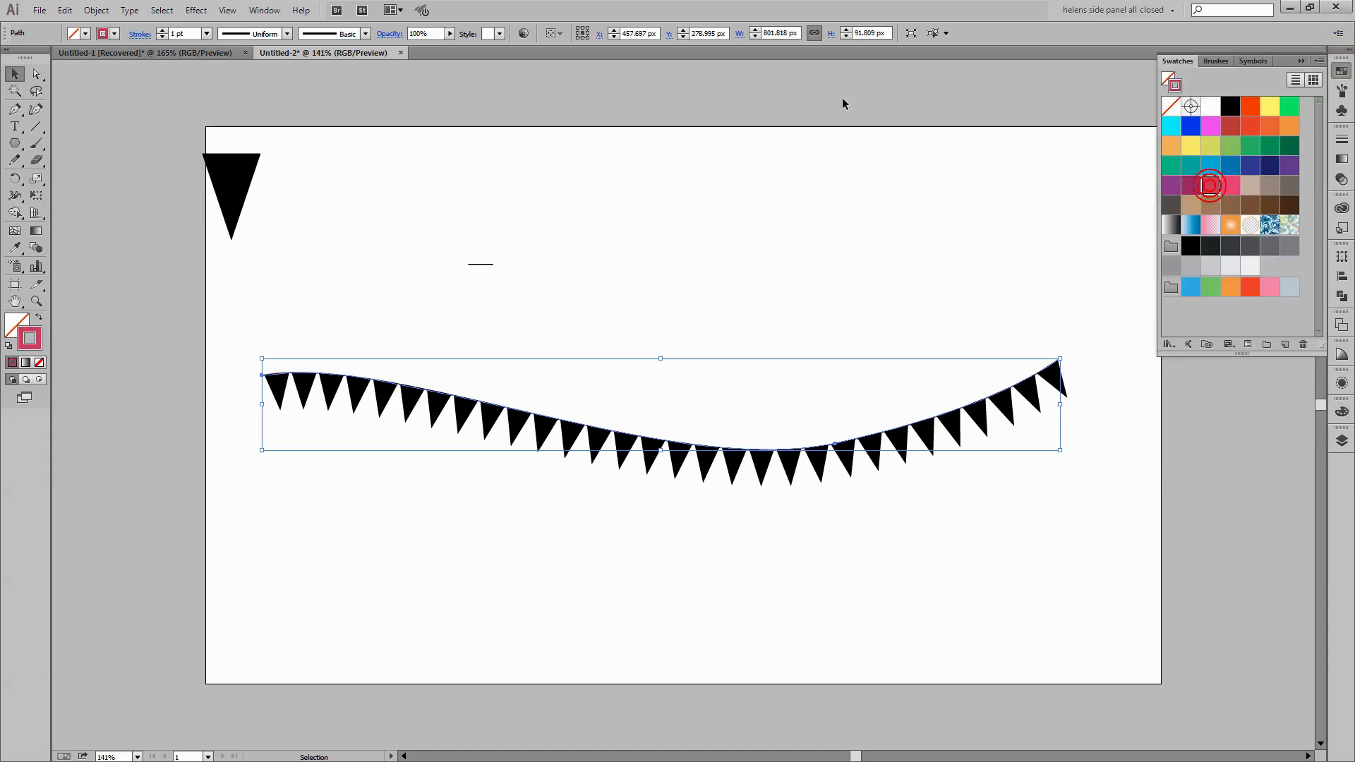
{"action": "left_click", "coordinate": [162, 31]}
{"action": "left_click", "coordinate": [163, 31]}
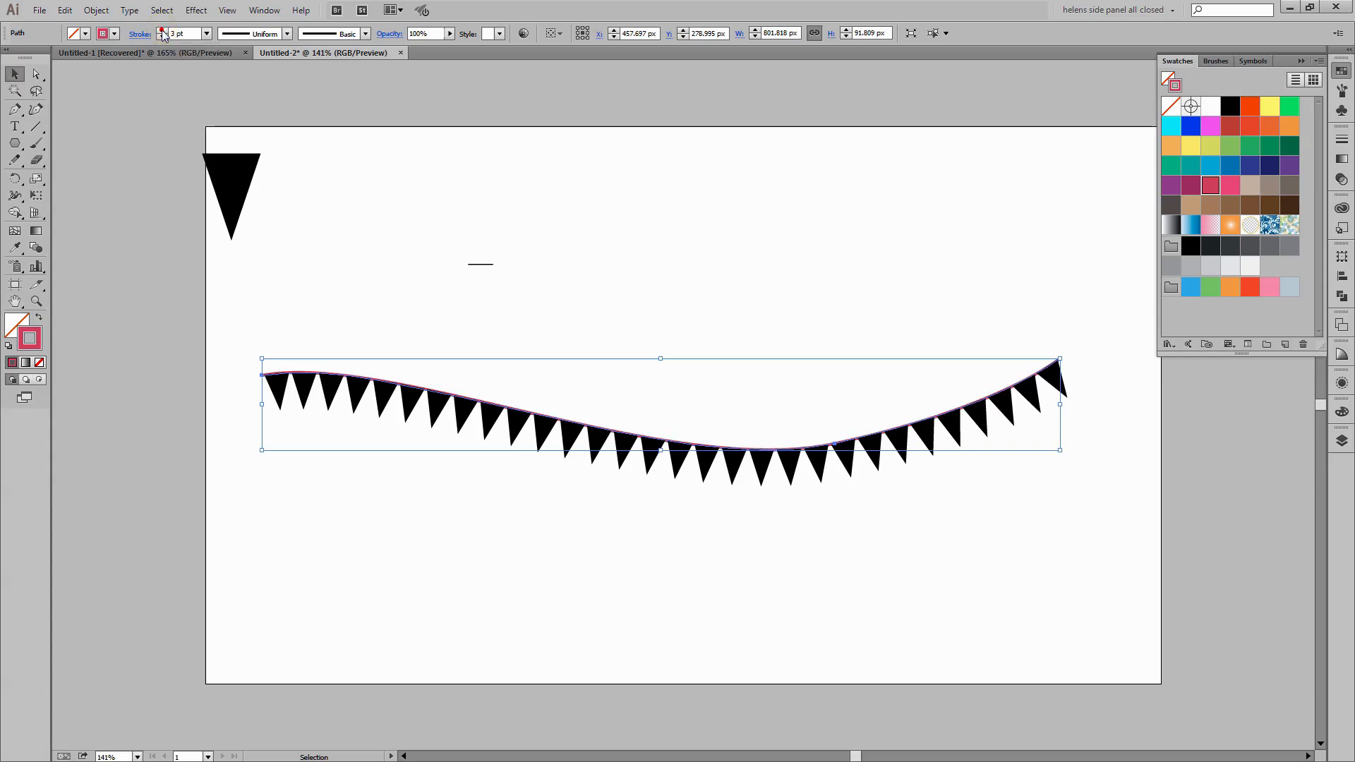
{"action": "left_click", "coordinate": [779, 560]}
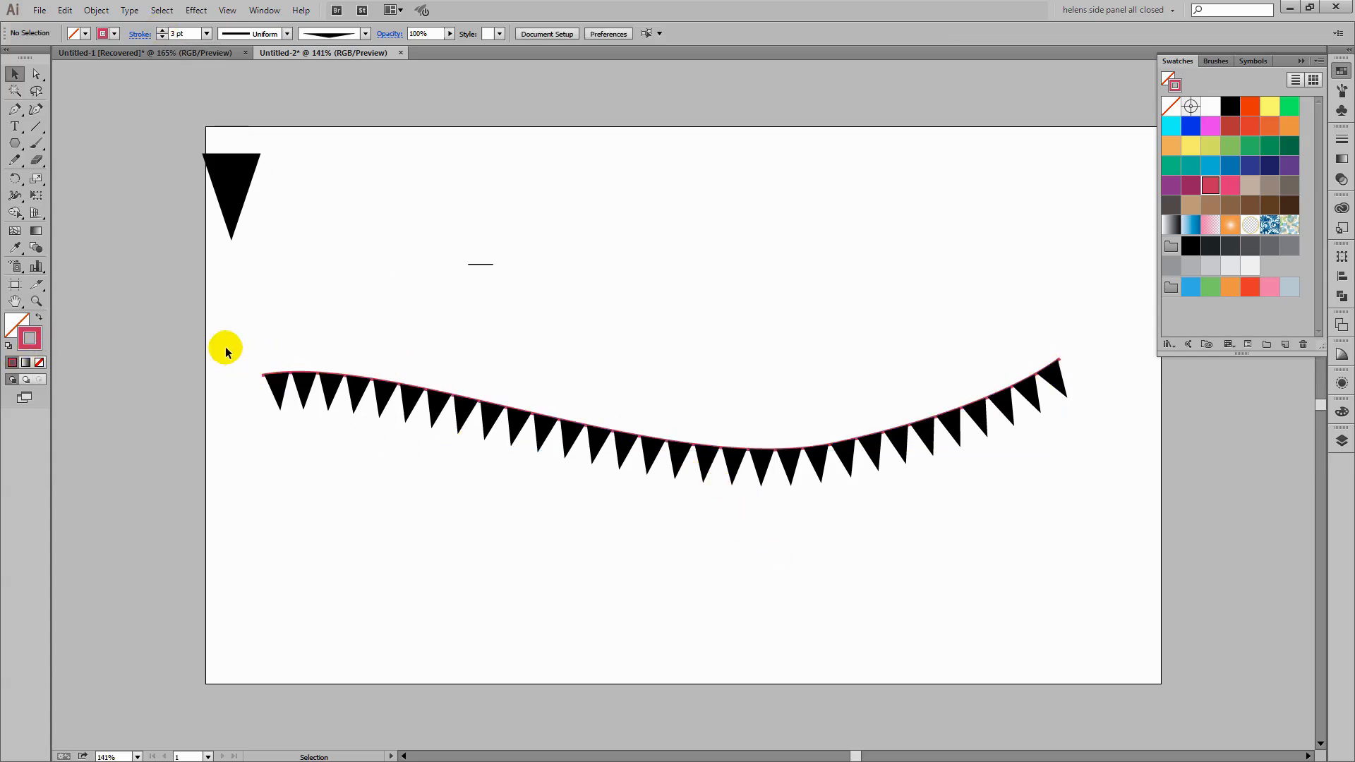
Move the wavy line's path to the top of Layer 1, above all the flag groups, and collapse the Layers panel
{"action": "left_click", "coordinate": [1341, 439]}
{"action": "scroll", "coordinate": [1311, 606], "scroll_direction": "down", "scroll_amount": 2}
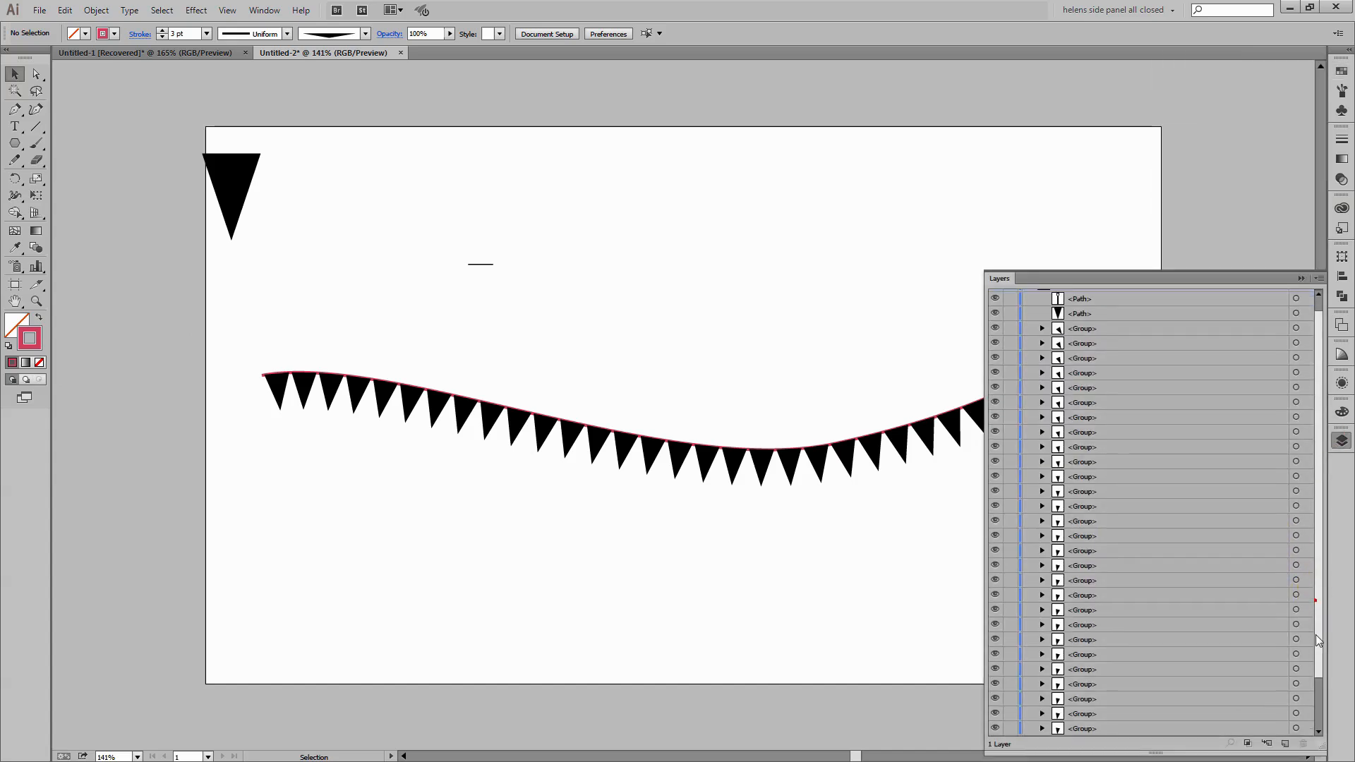
{"action": "mouse_move", "coordinate": [1092, 714]}
{"action": "left_mouse_down"}
{"action": "mouse_move", "coordinate": [1098, 290]}
{"action": "mouse_move", "coordinate": [1093, 303]}
{"action": "left_mouse_up"}
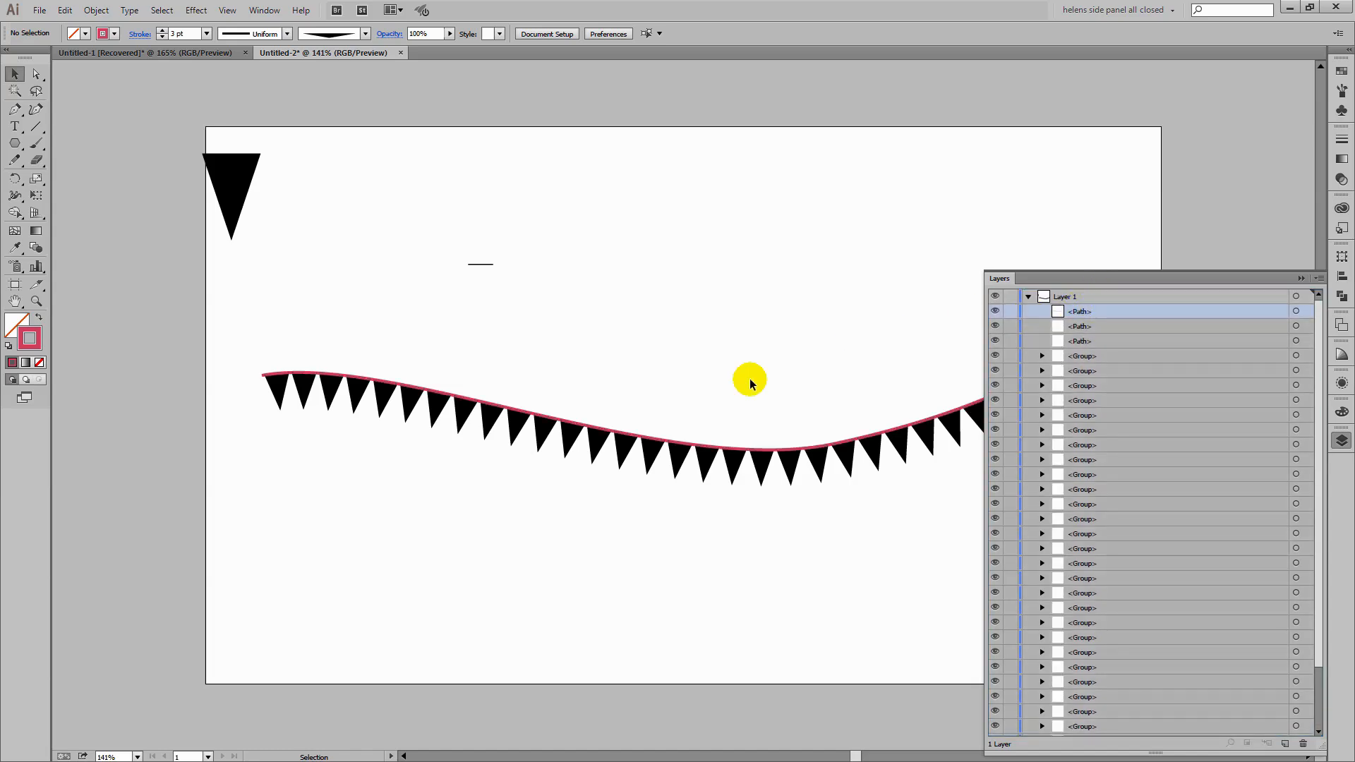
{"action": "left_click", "coordinate": [1302, 279]}
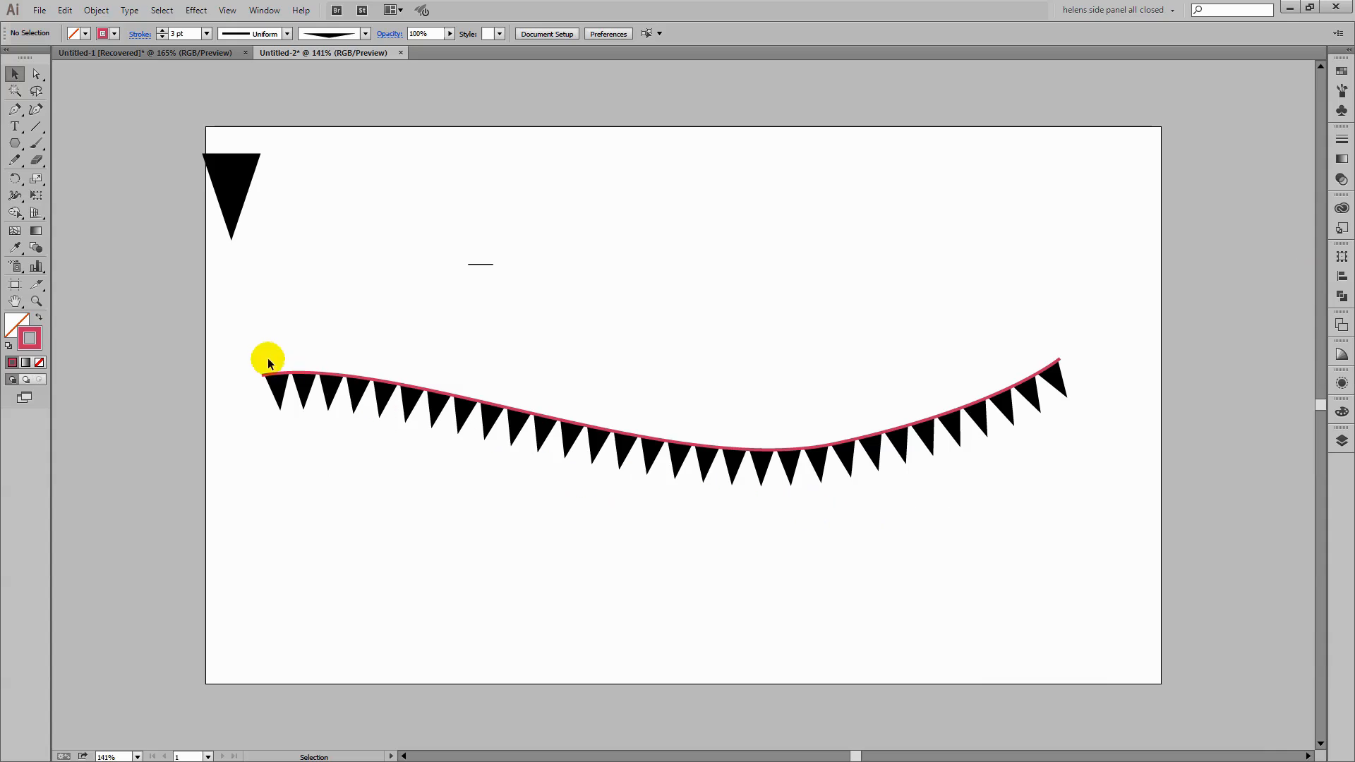
Recolor the second flag bright magenta, the fourth light green and the seventh blue using swatches, and deselect
{"action": "left_click", "coordinate": [303, 390]}
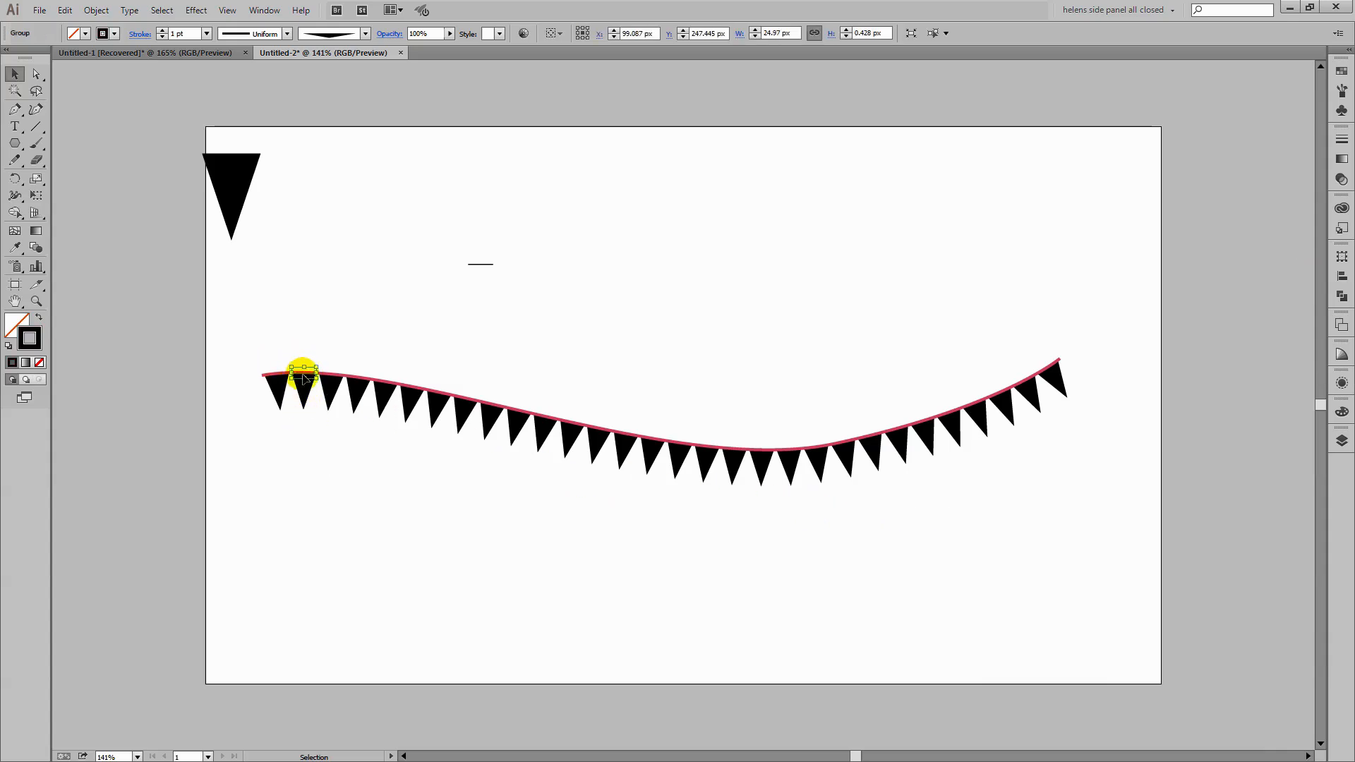
{"action": "left_click", "coordinate": [1337, 76]}
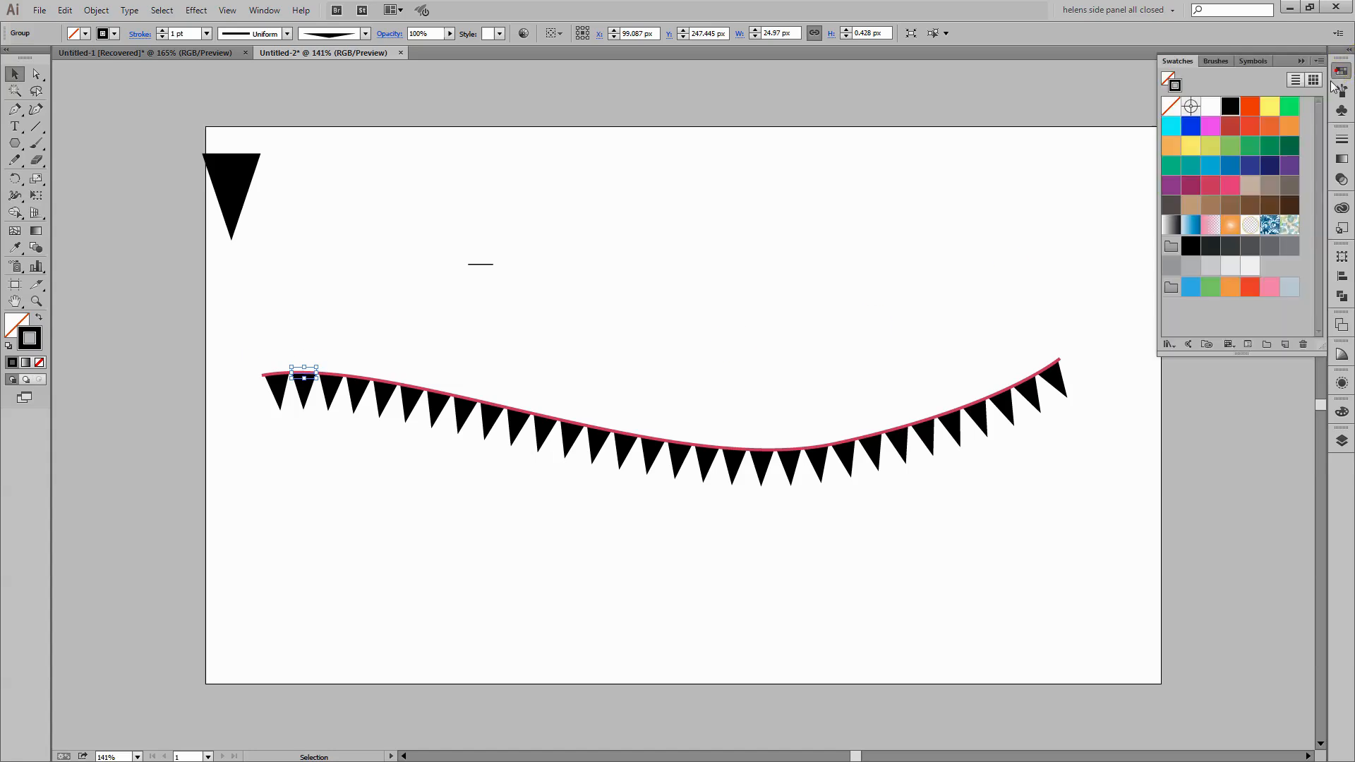
{"action": "left_click", "coordinate": [1210, 125]}
{"action": "left_click", "coordinate": [353, 392]}
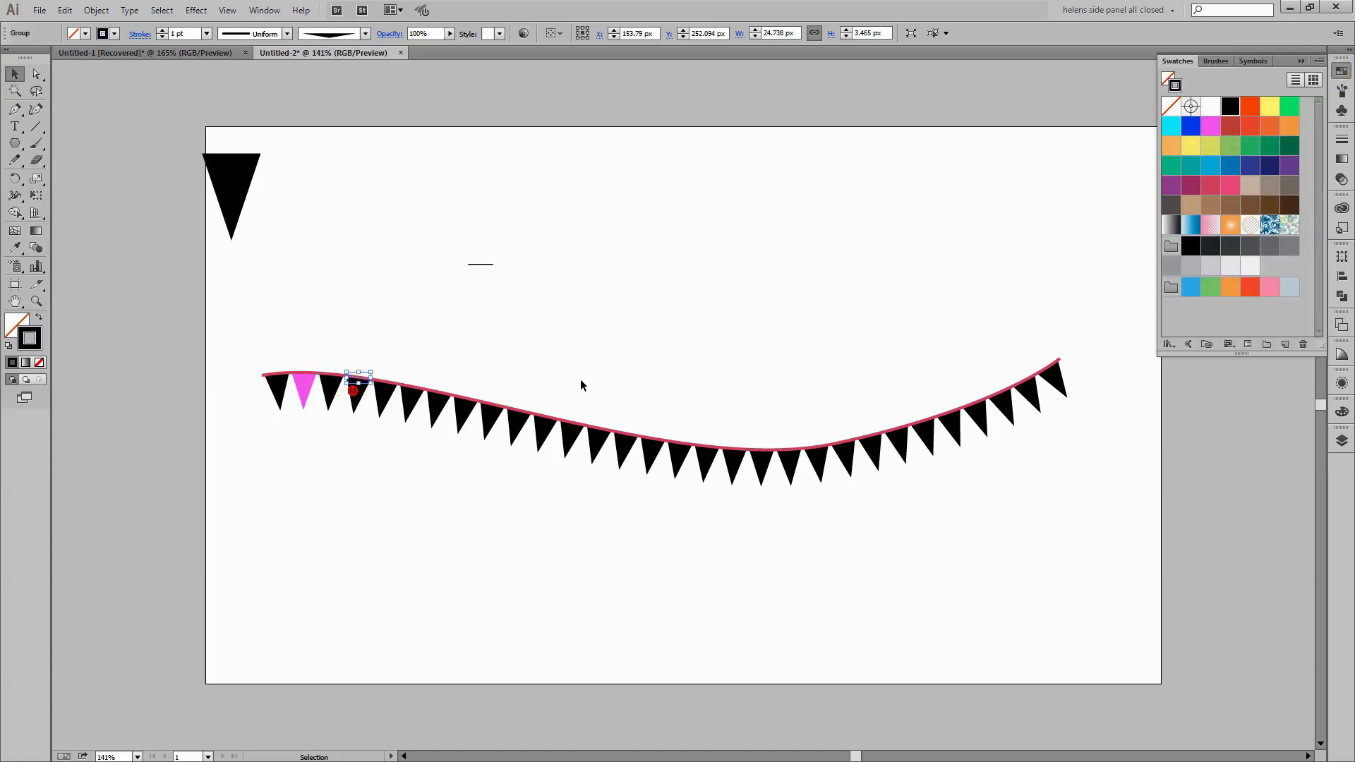
{"action": "left_click", "coordinate": [1231, 146]}
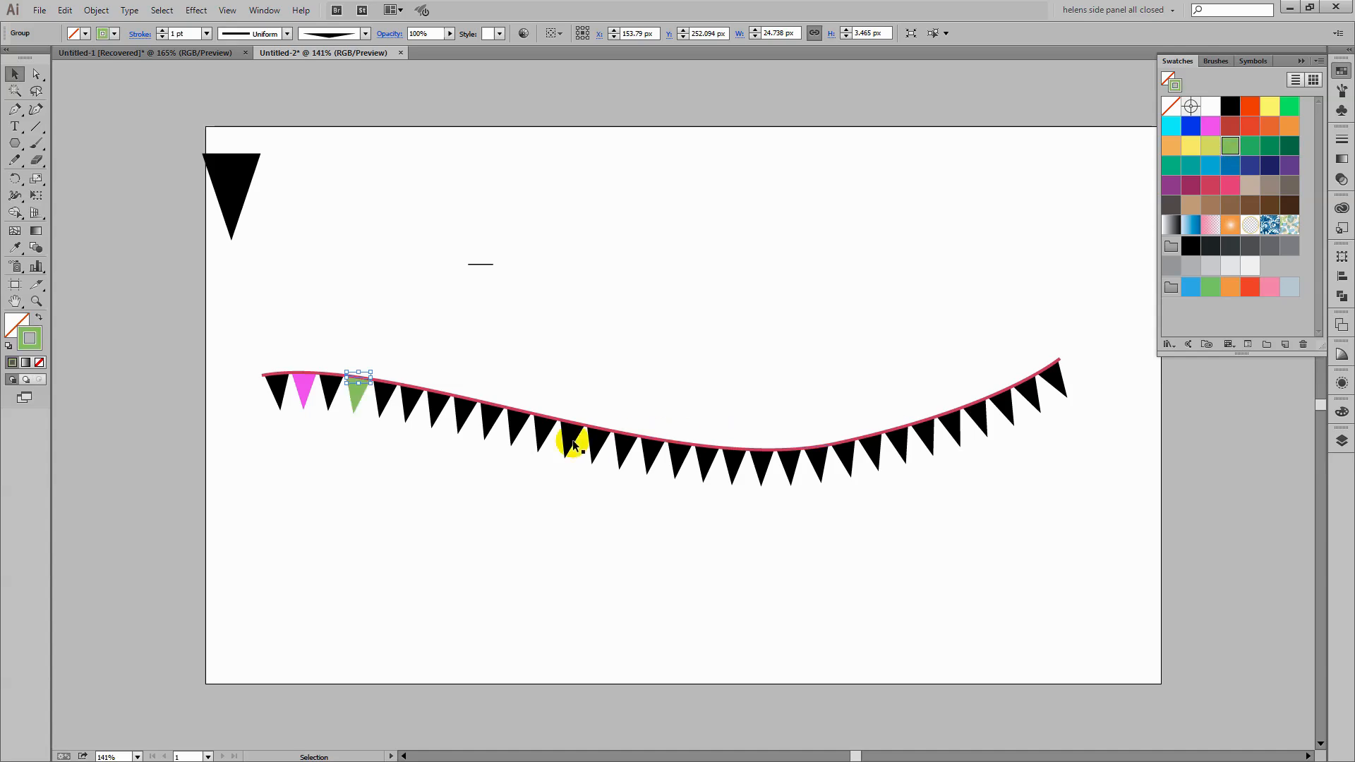
{"action": "left_click", "coordinate": [442, 412]}
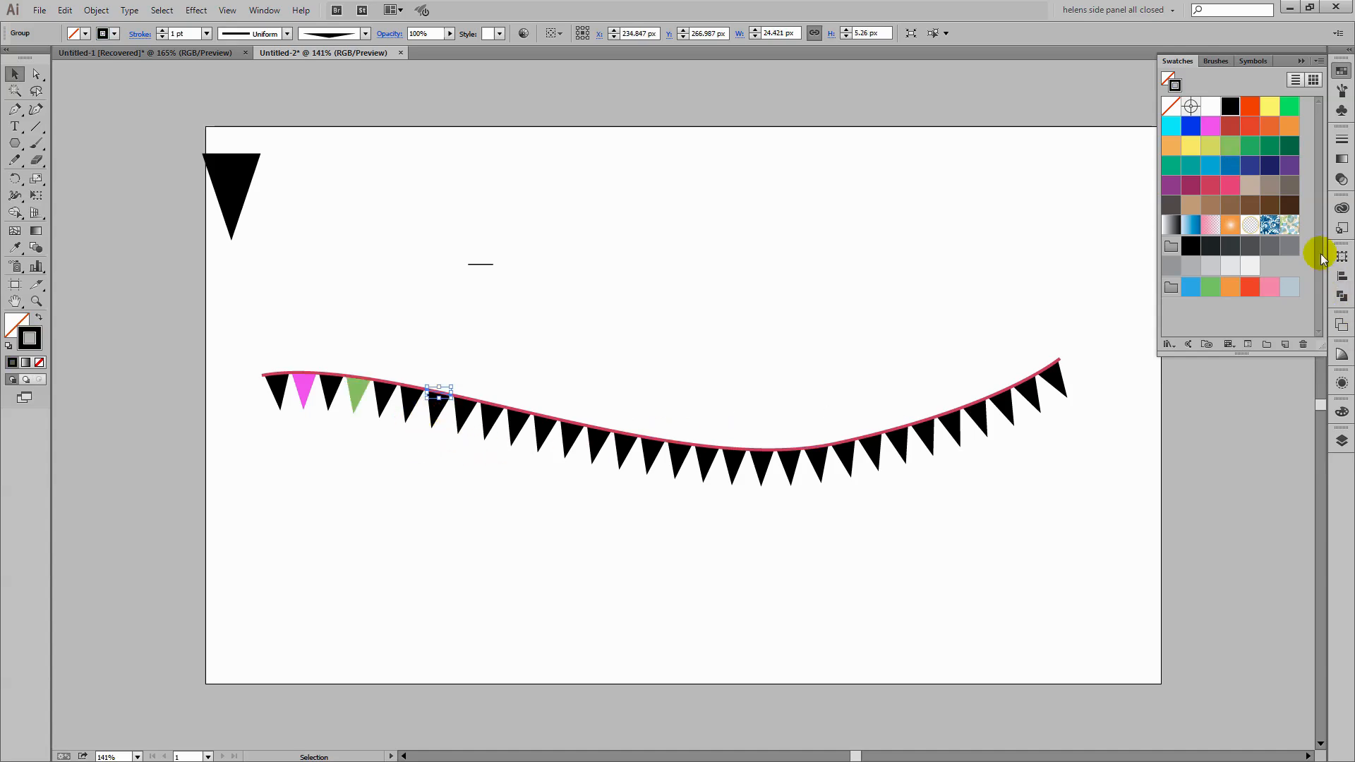
{"action": "left_click", "coordinate": [1208, 167]}
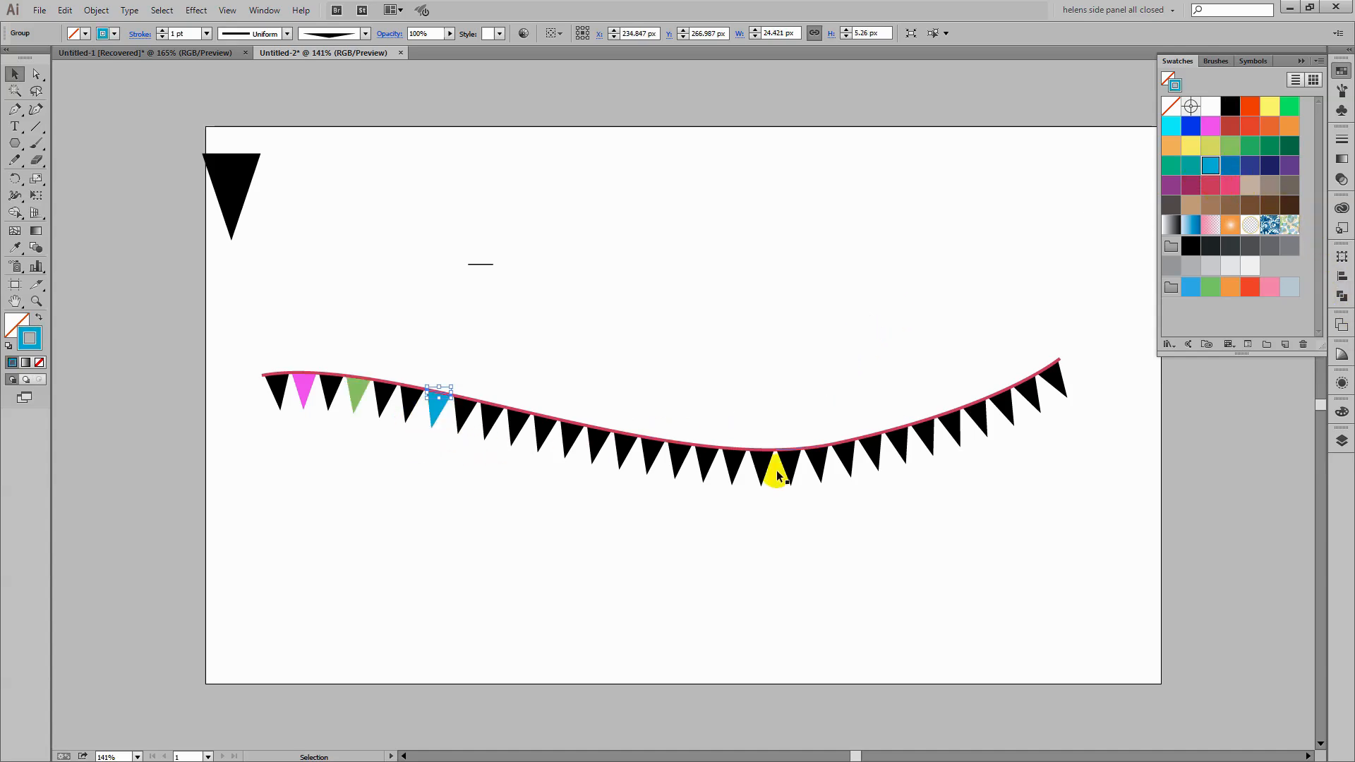
{"action": "left_click", "coordinate": [706, 565]}
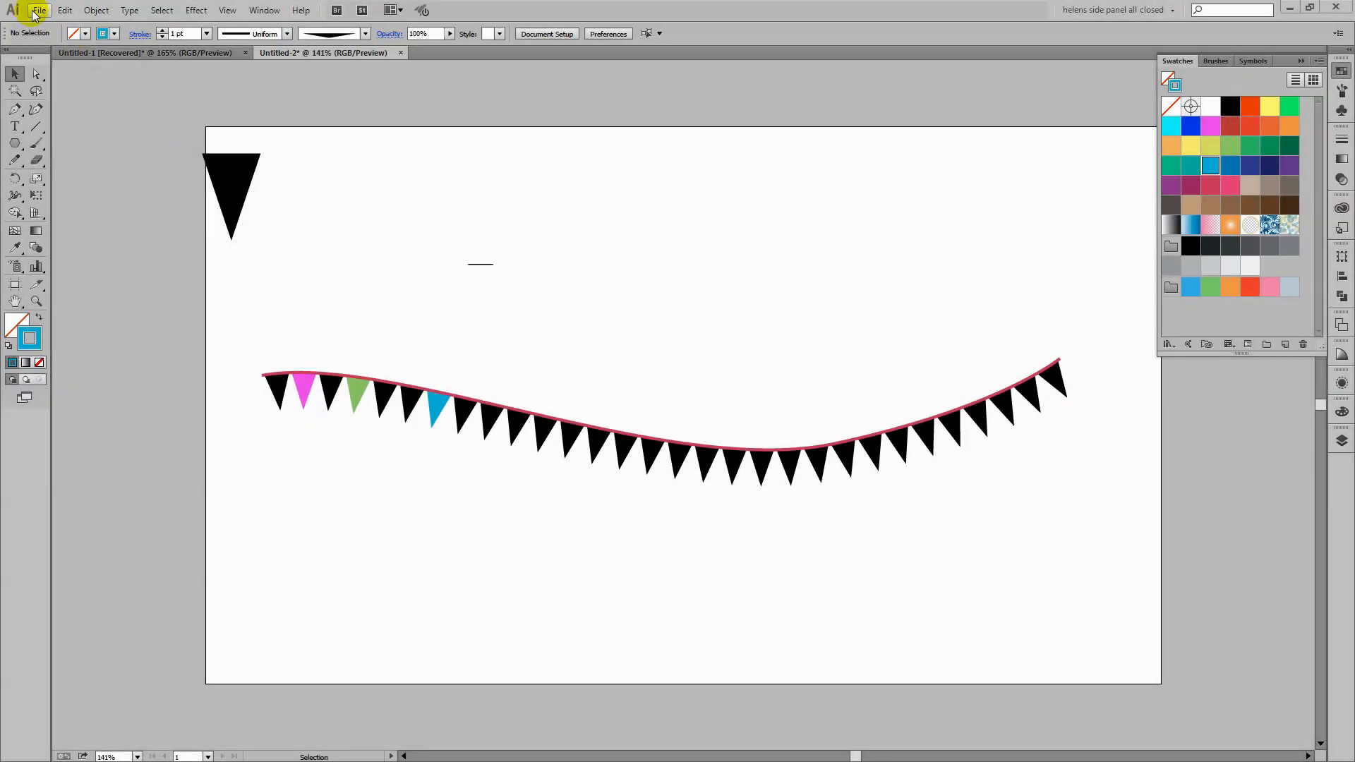
Create a new 960 x 560 px Web document and add a 25 px line at 0° near the artboard's upper corner
{"action": "left_click", "coordinate": [37, 10]}
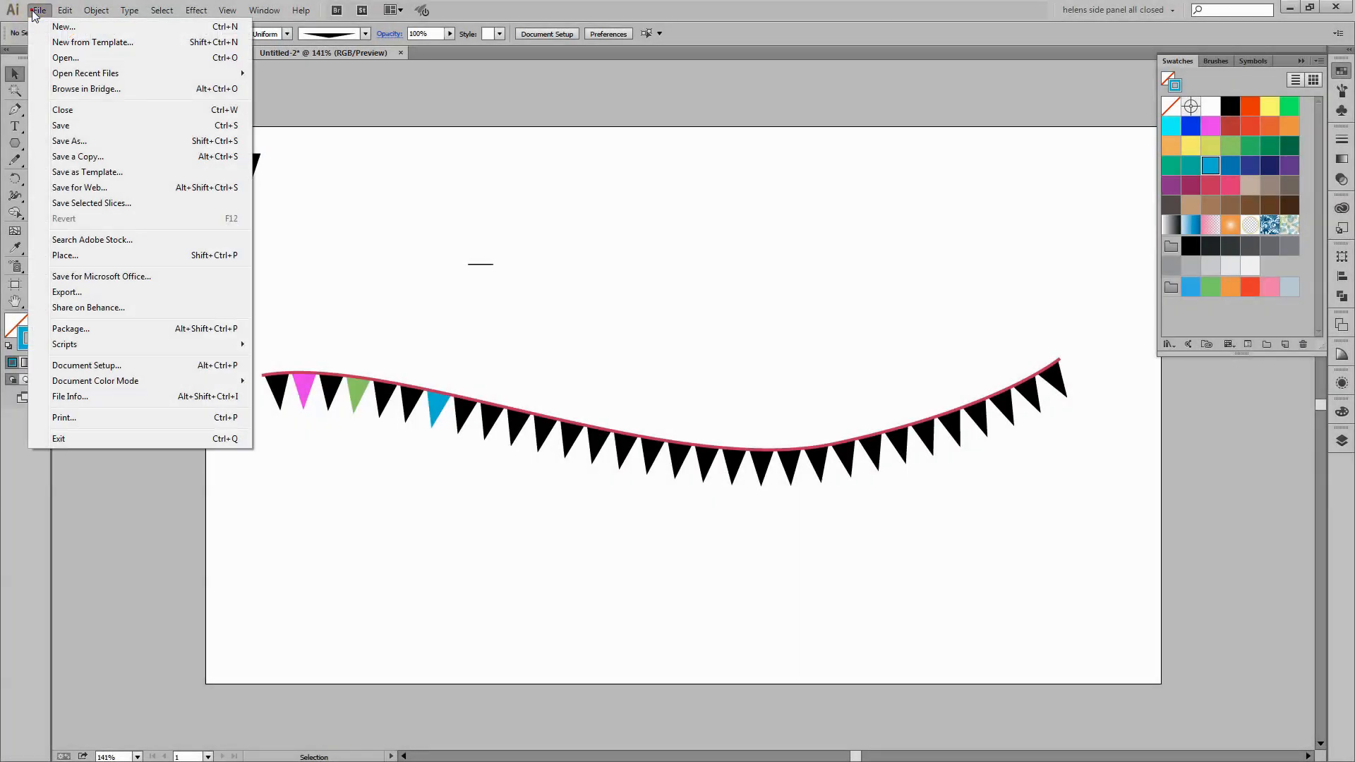
{"action": "left_click", "coordinate": [63, 28]}
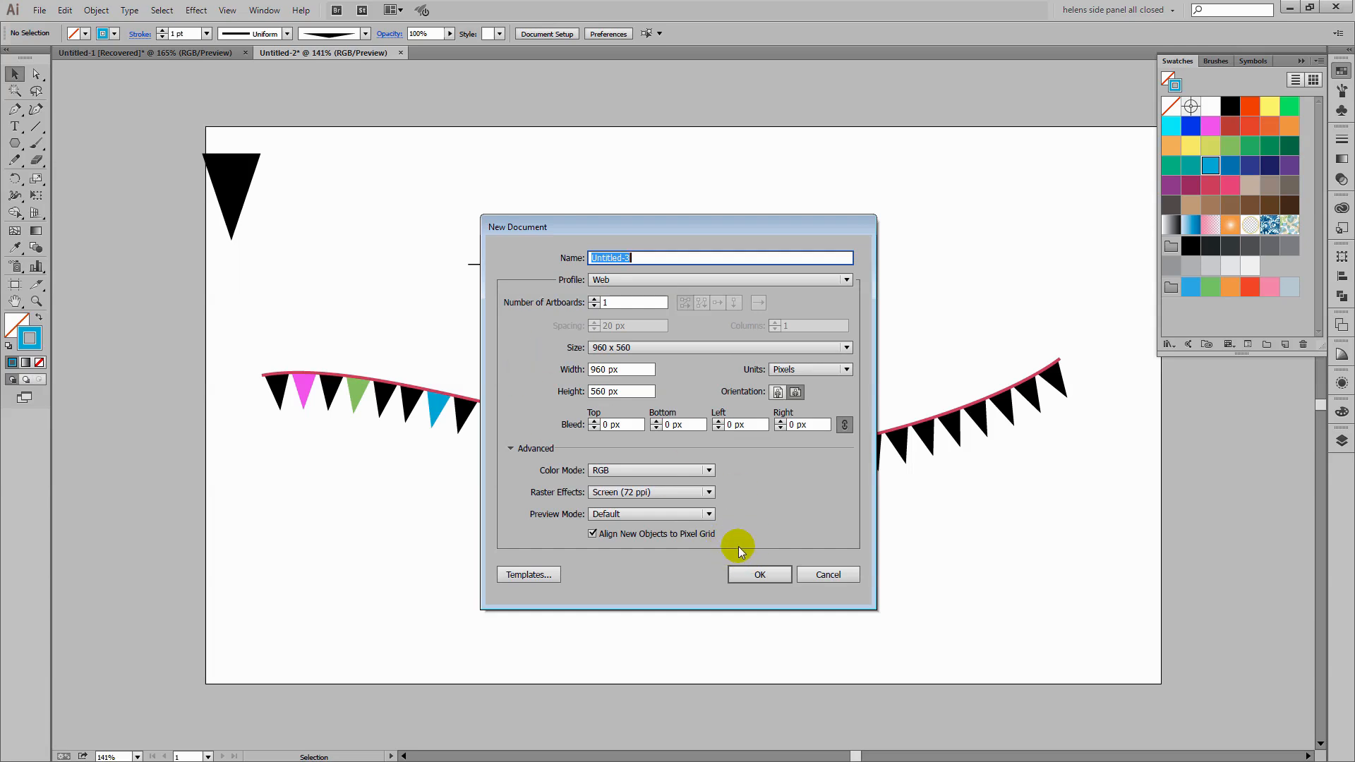
{"action": "left_click", "coordinate": [752, 574]}
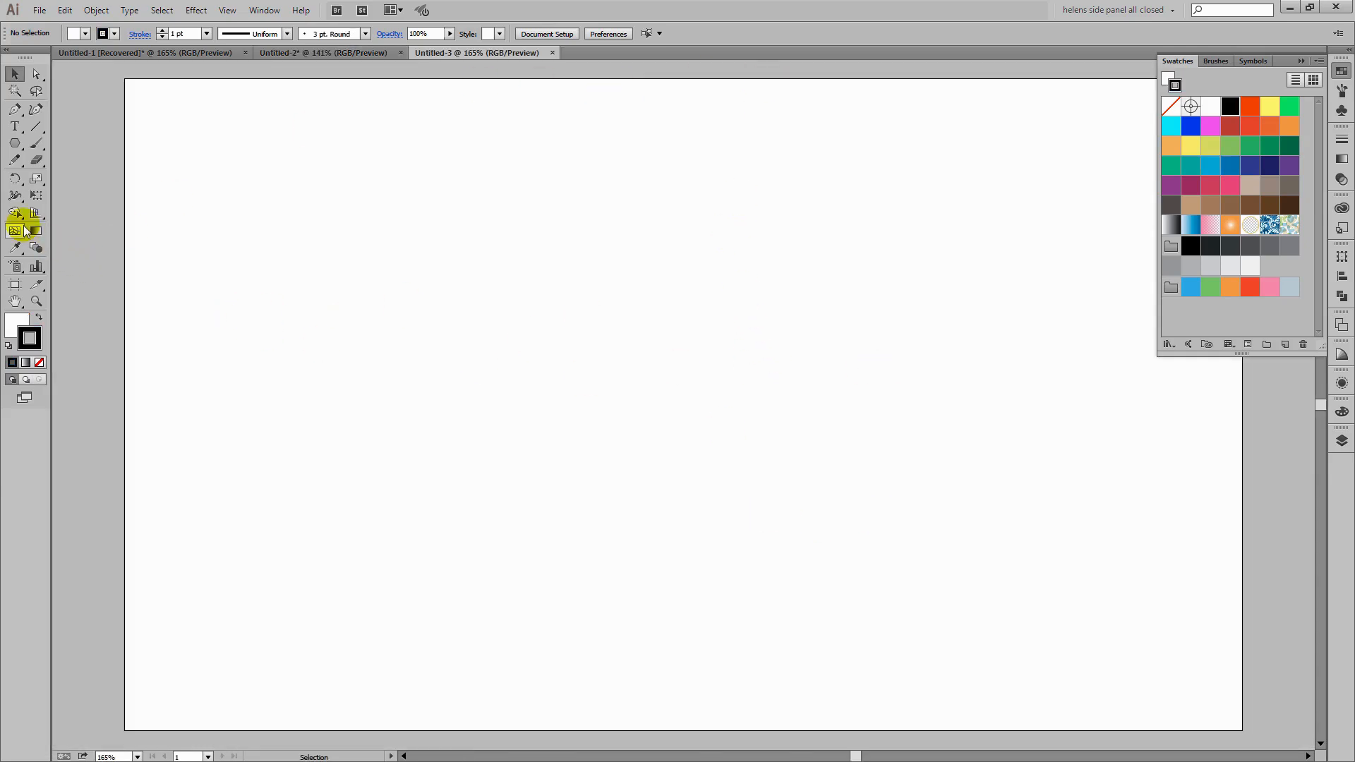
{"action": "left_click", "coordinate": [252, 203]}
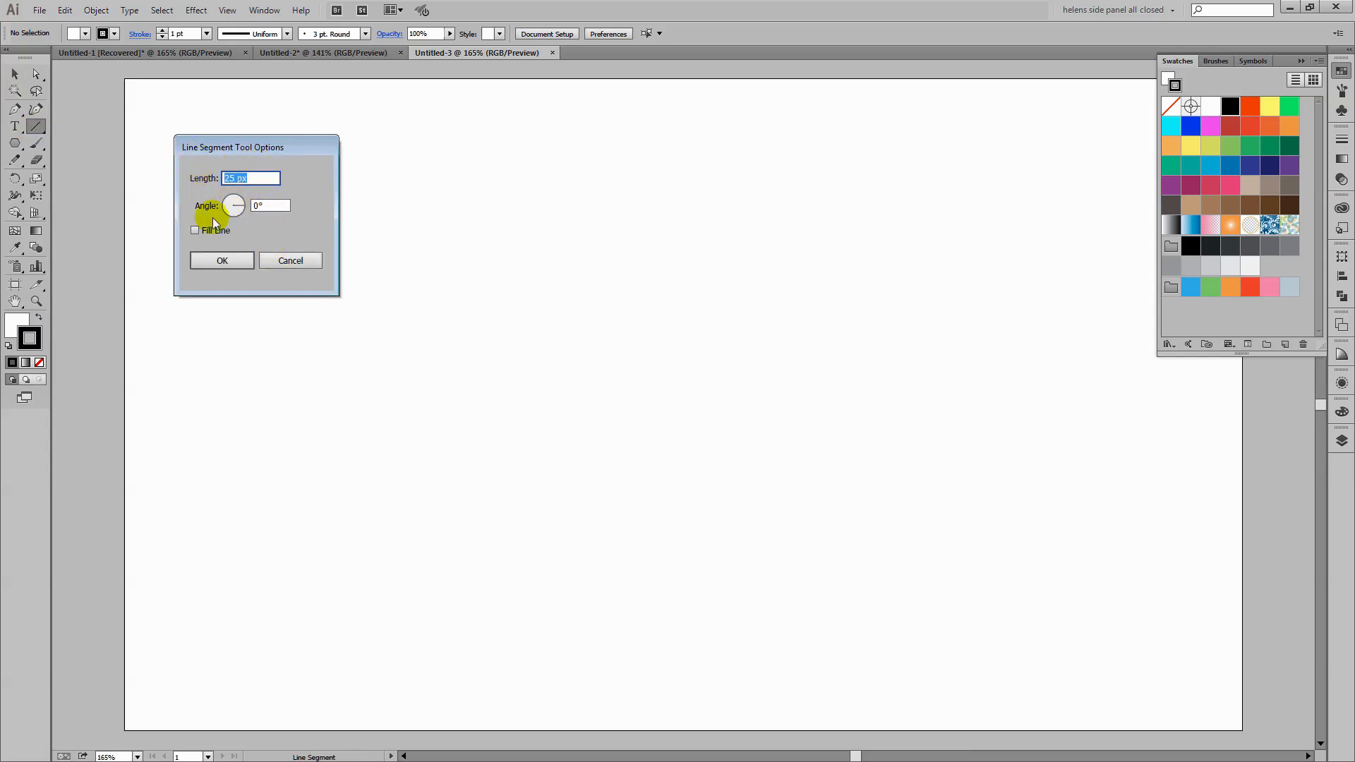
{"action": "left_click", "coordinate": [226, 257]}
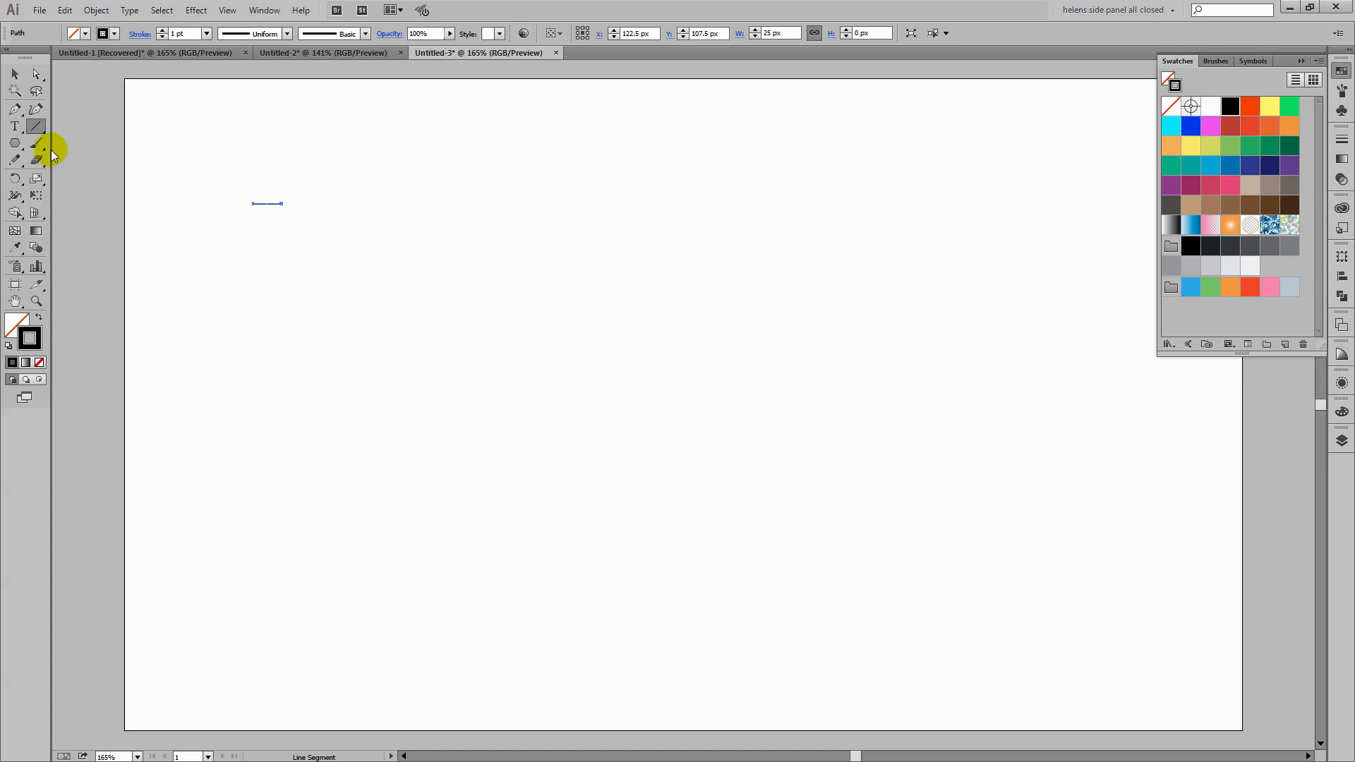
Set up a Transform effect on the short line with 3 copies and a 24 px horizontal move, with preview on
{"action": "left_click", "coordinate": [192, 11]}
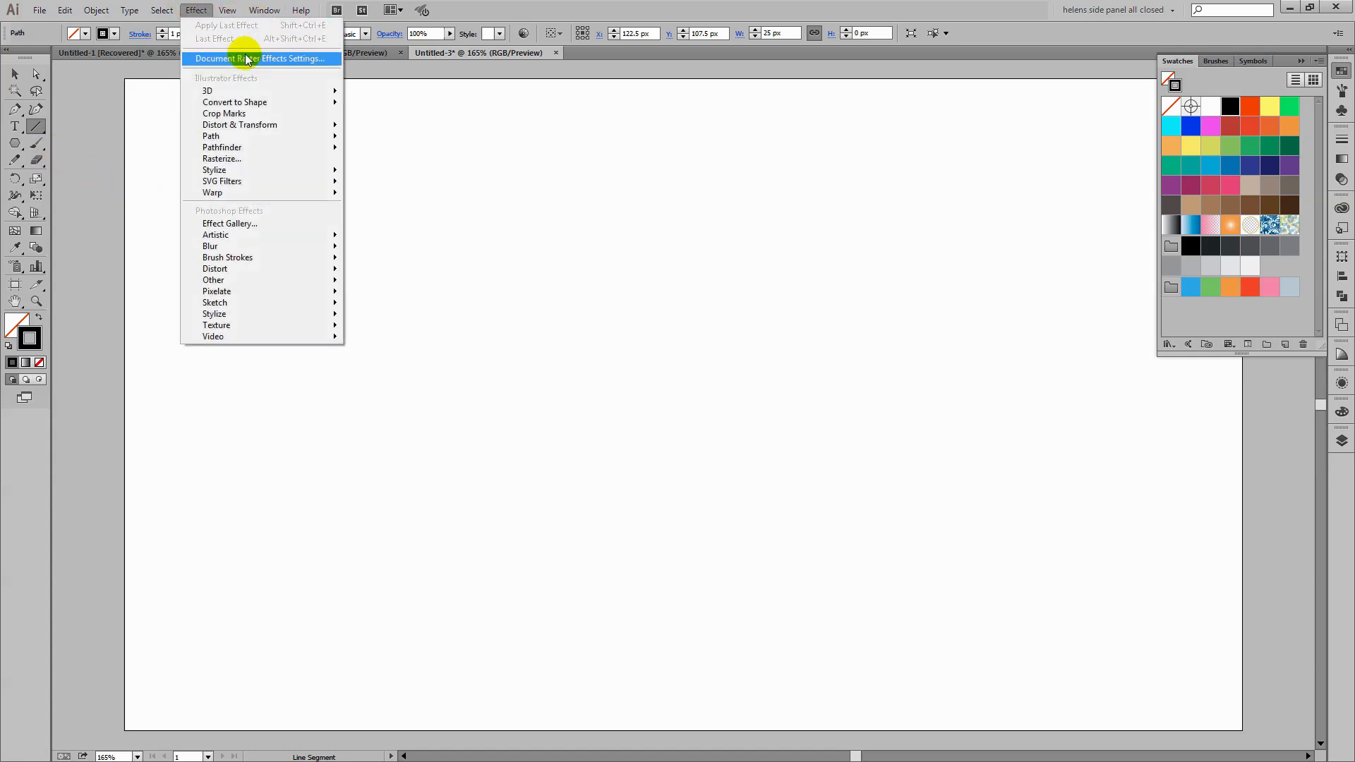
{"action": "left_click", "coordinate": [250, 125]}
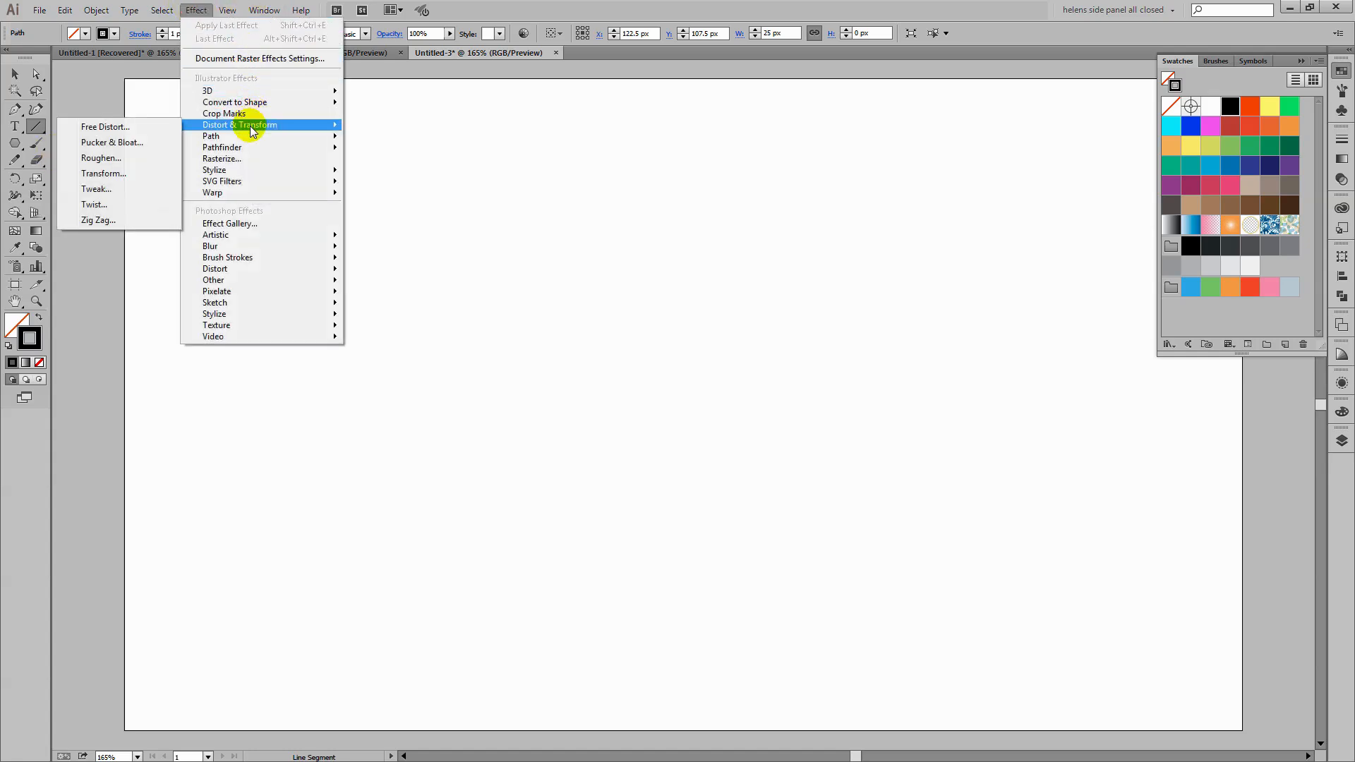
{"action": "left_click", "coordinate": [124, 173]}
{"action": "left_click_drag", "start_coordinate": [196, 110], "coordinate": [752, 115]}
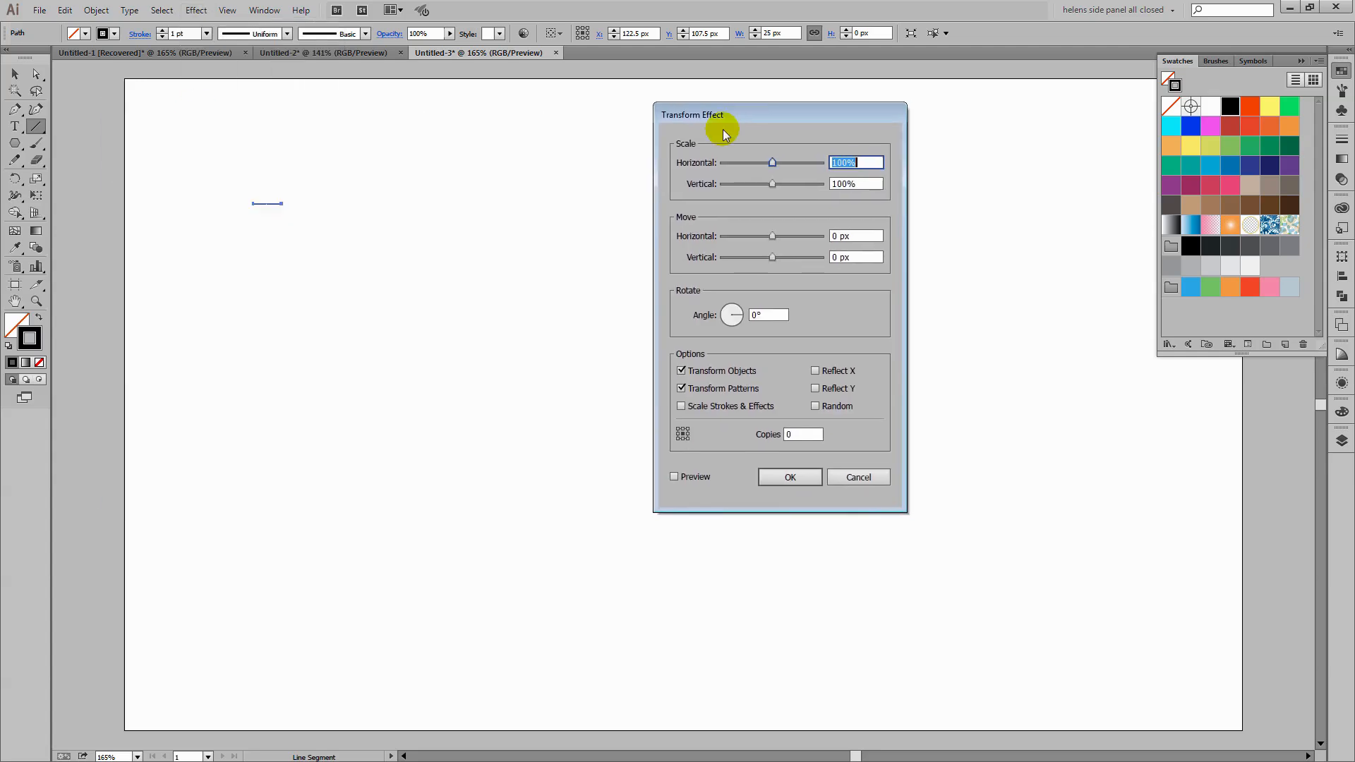
{"action": "double_click", "coordinate": [802, 434]}
{"action": "left_click_drag", "start_coordinate": [773, 236], "coordinate": [783, 240]}
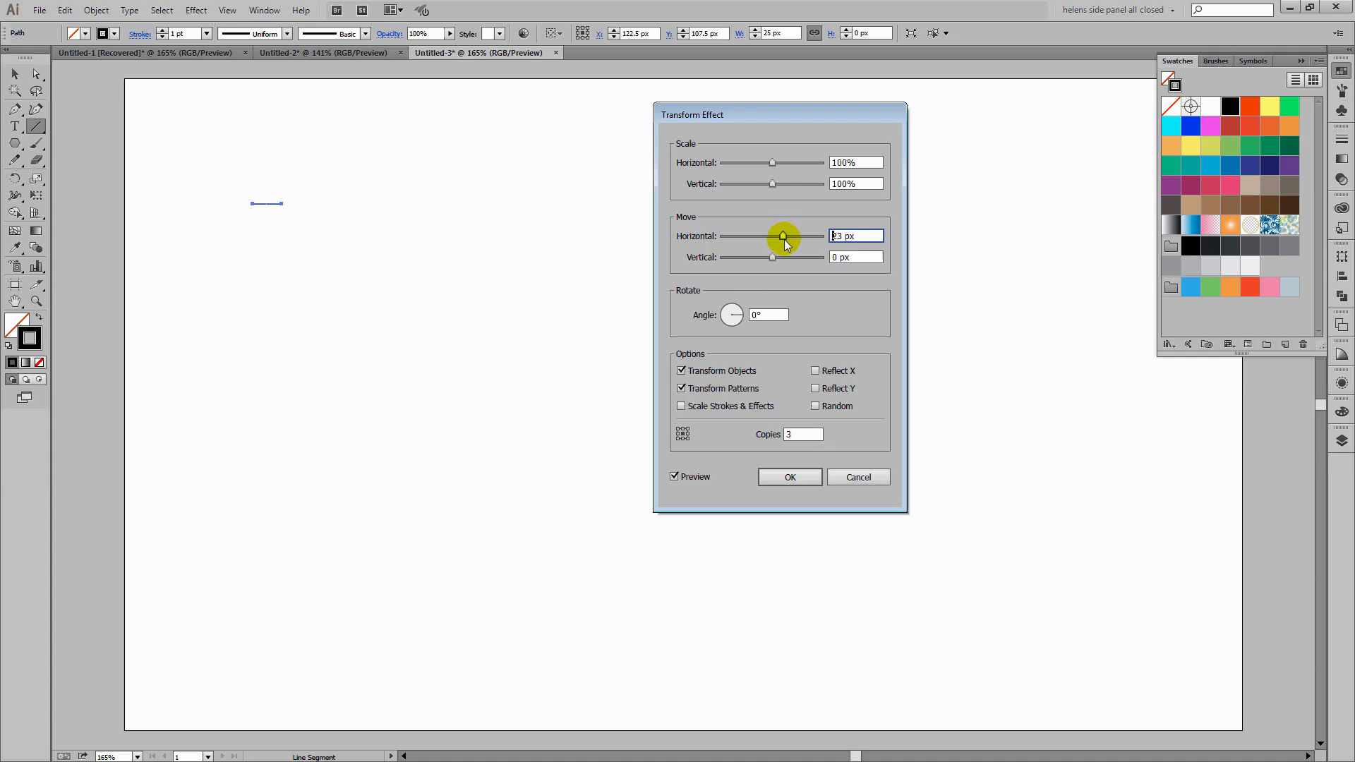
{"action": "left_click_drag", "start_coordinate": [786, 242], "coordinate": [787, 242]}
{"action": "left_click", "coordinate": [674, 427]}
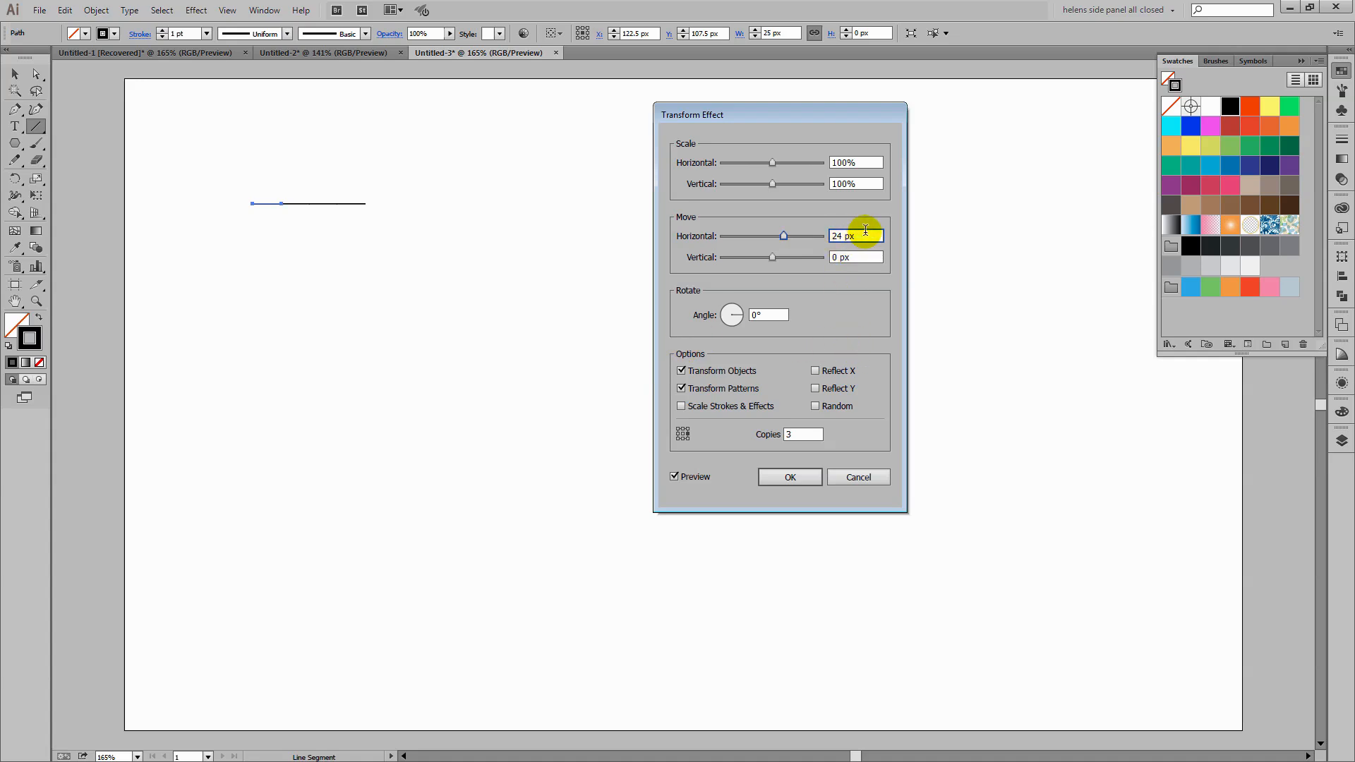
Try a 25 px horizontal move for the copies, raise it to 26 px, and apply the Transform effect
{"action": "type", "text": "25"}
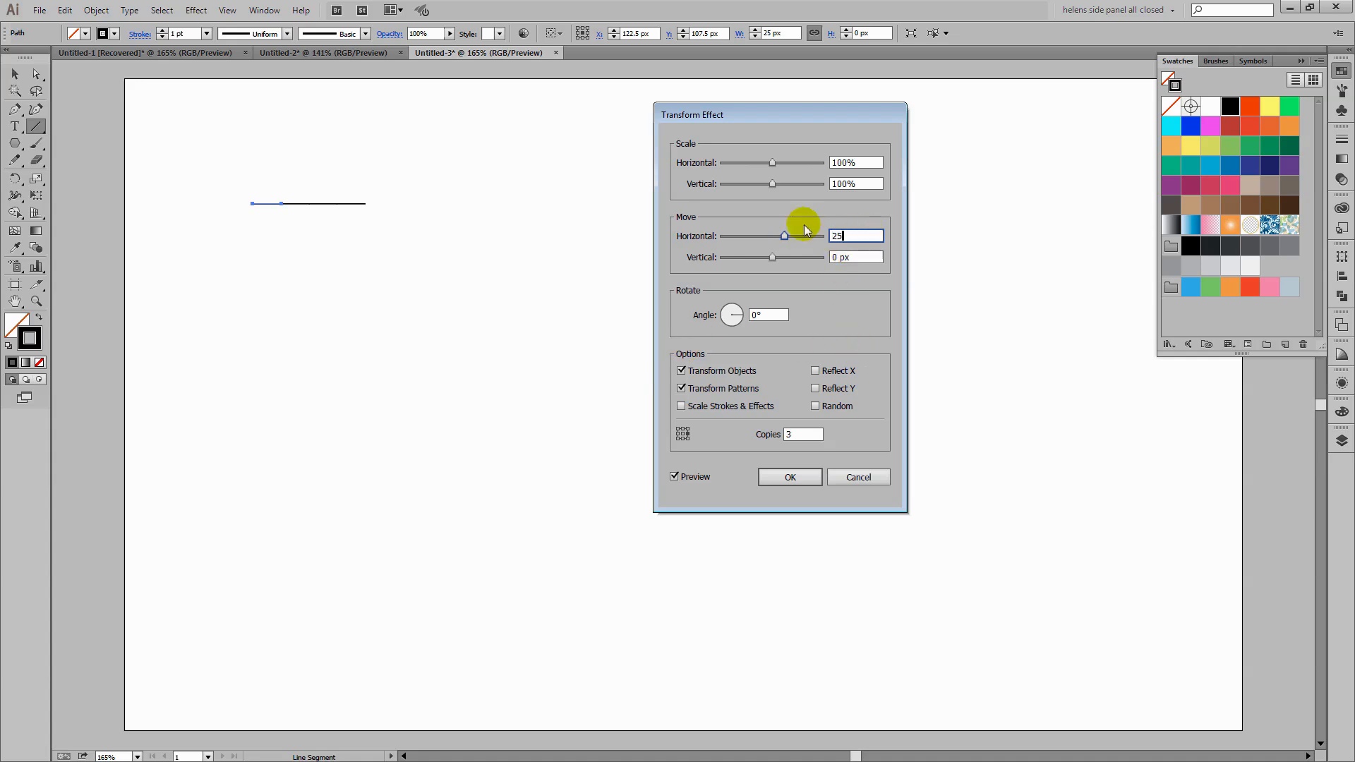
{"action": "key", "text": "Tab"}
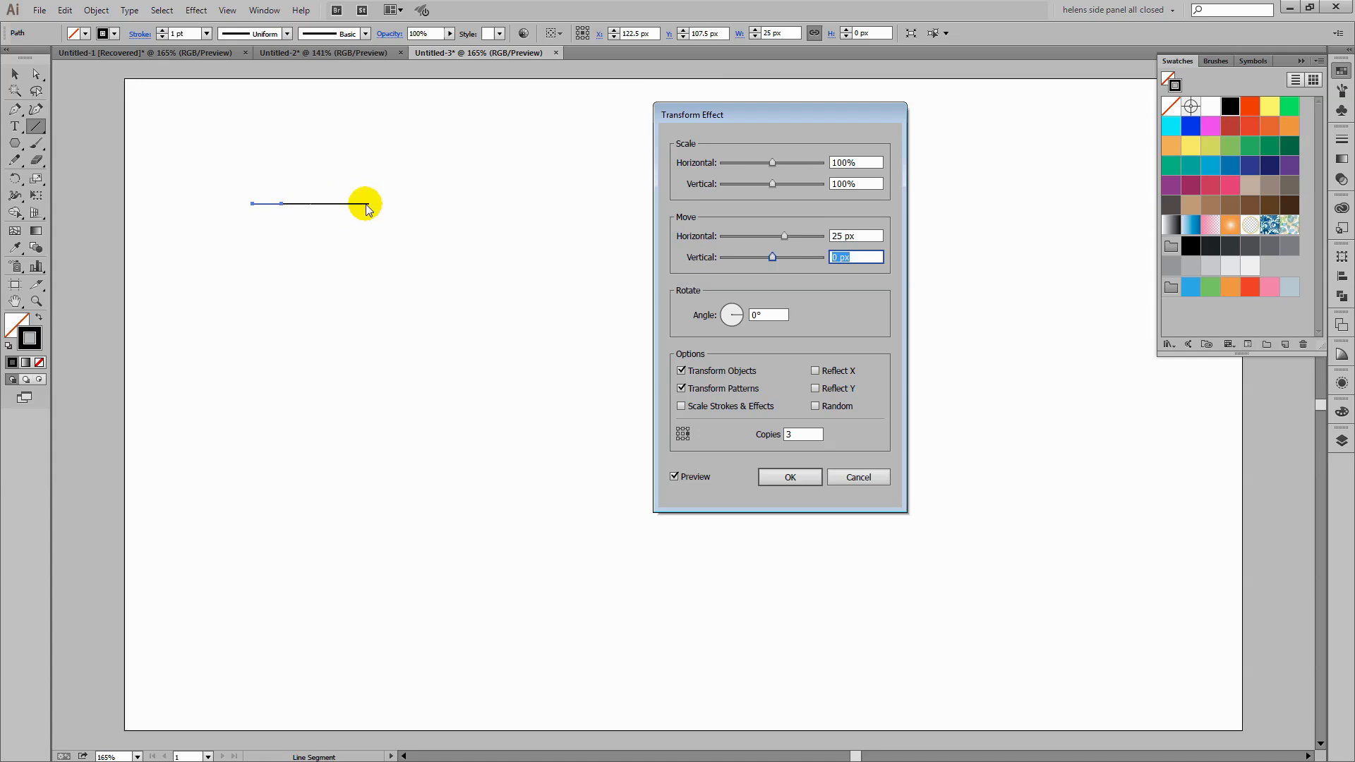
{"action": "left_click", "coordinate": [838, 236]}
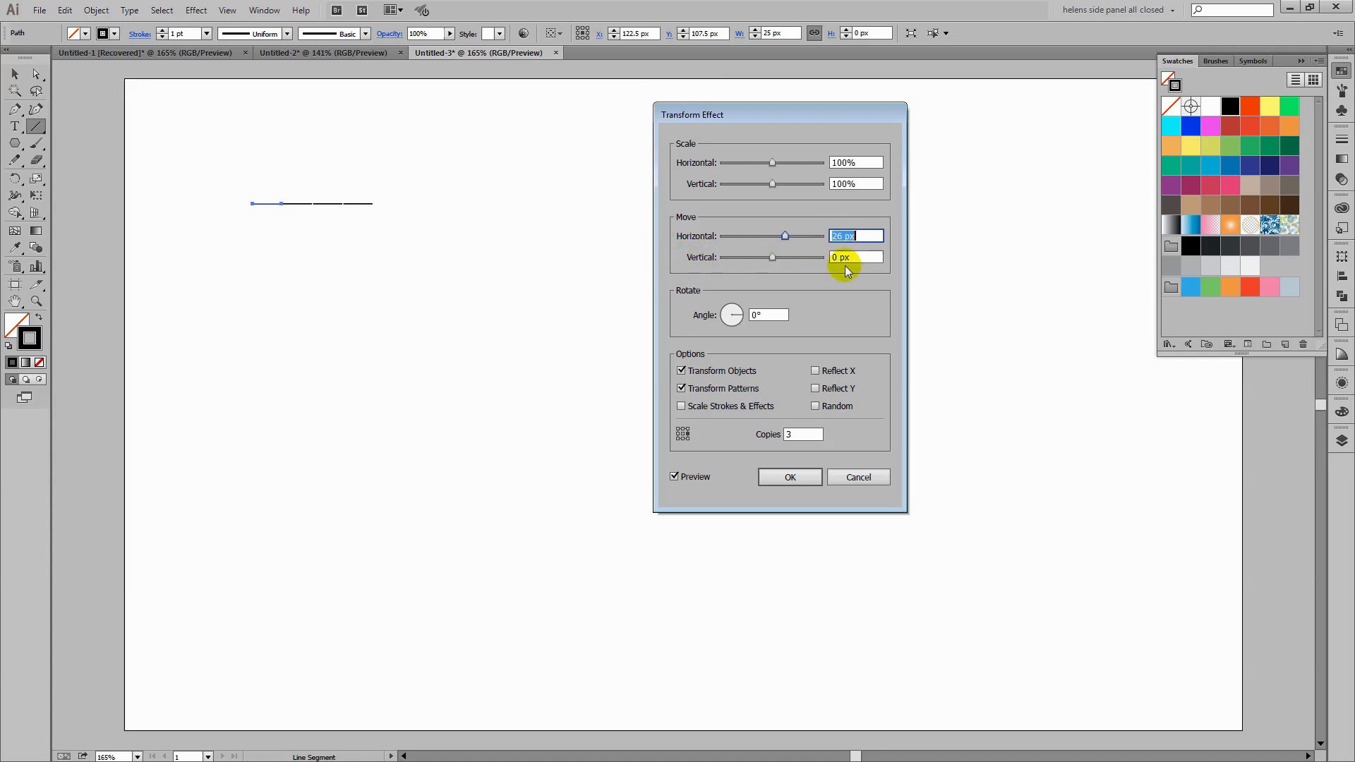
{"action": "key", "text": "Down"}
{"action": "left_click", "coordinate": [780, 479]}
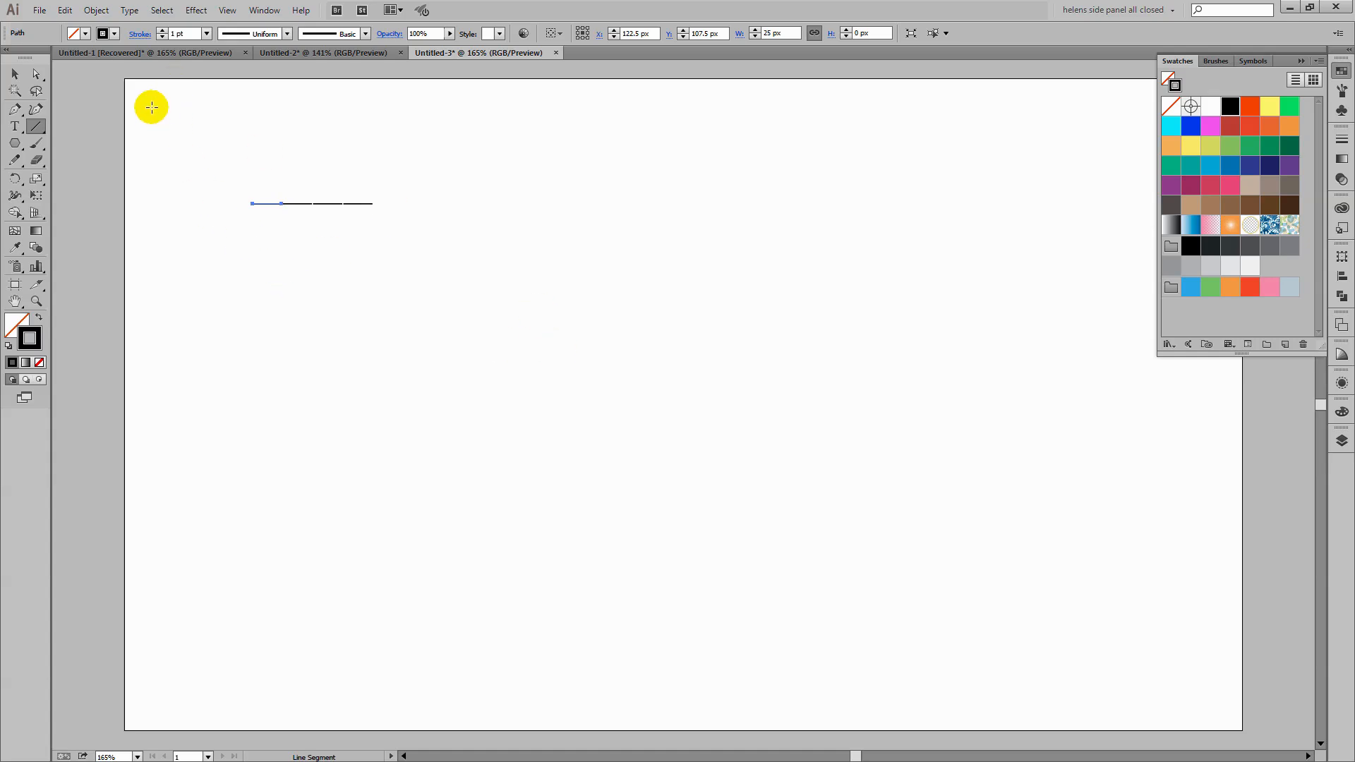
Expand the appearance of the line with the Transform effect and ungroup the resulting segments
{"action": "left_click", "coordinate": [95, 10]}
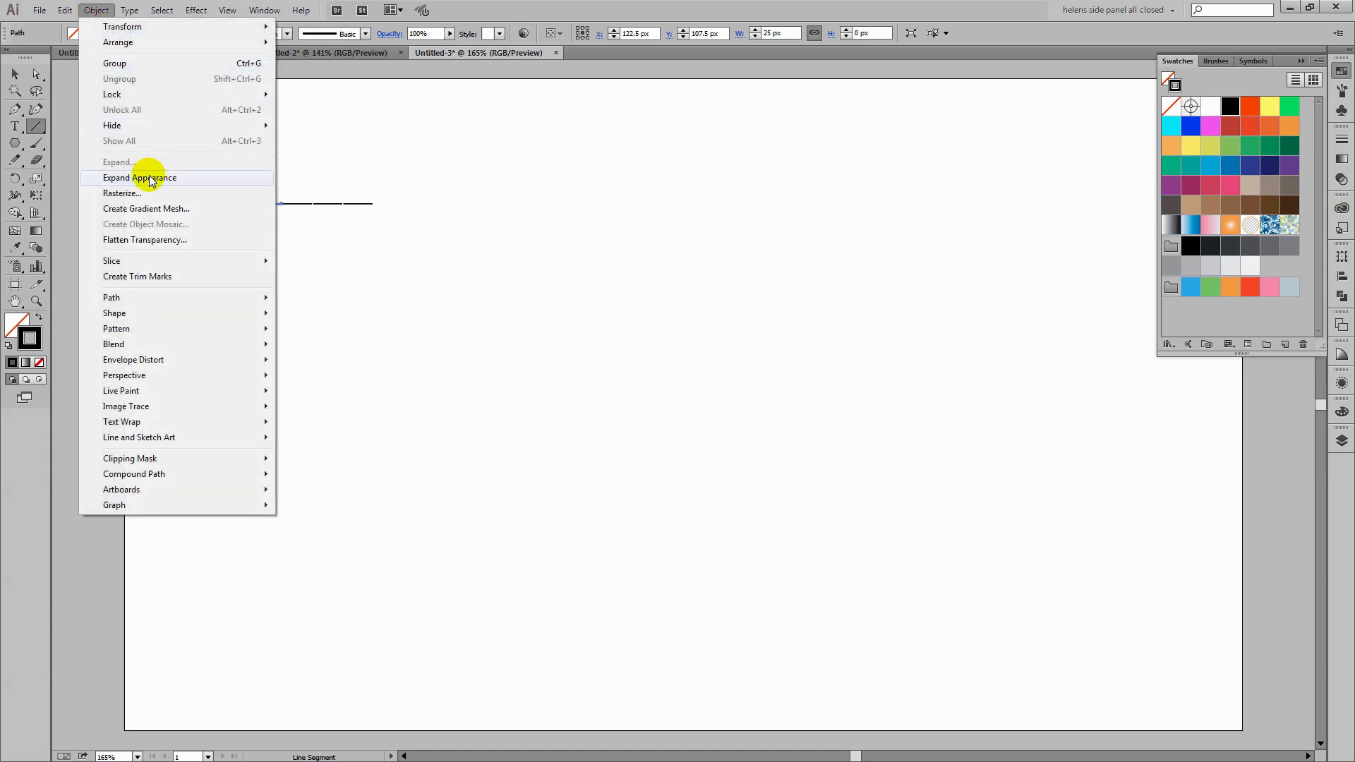
{"action": "left_click", "coordinate": [148, 177]}
{"action": "left_click", "coordinate": [96, 11]}
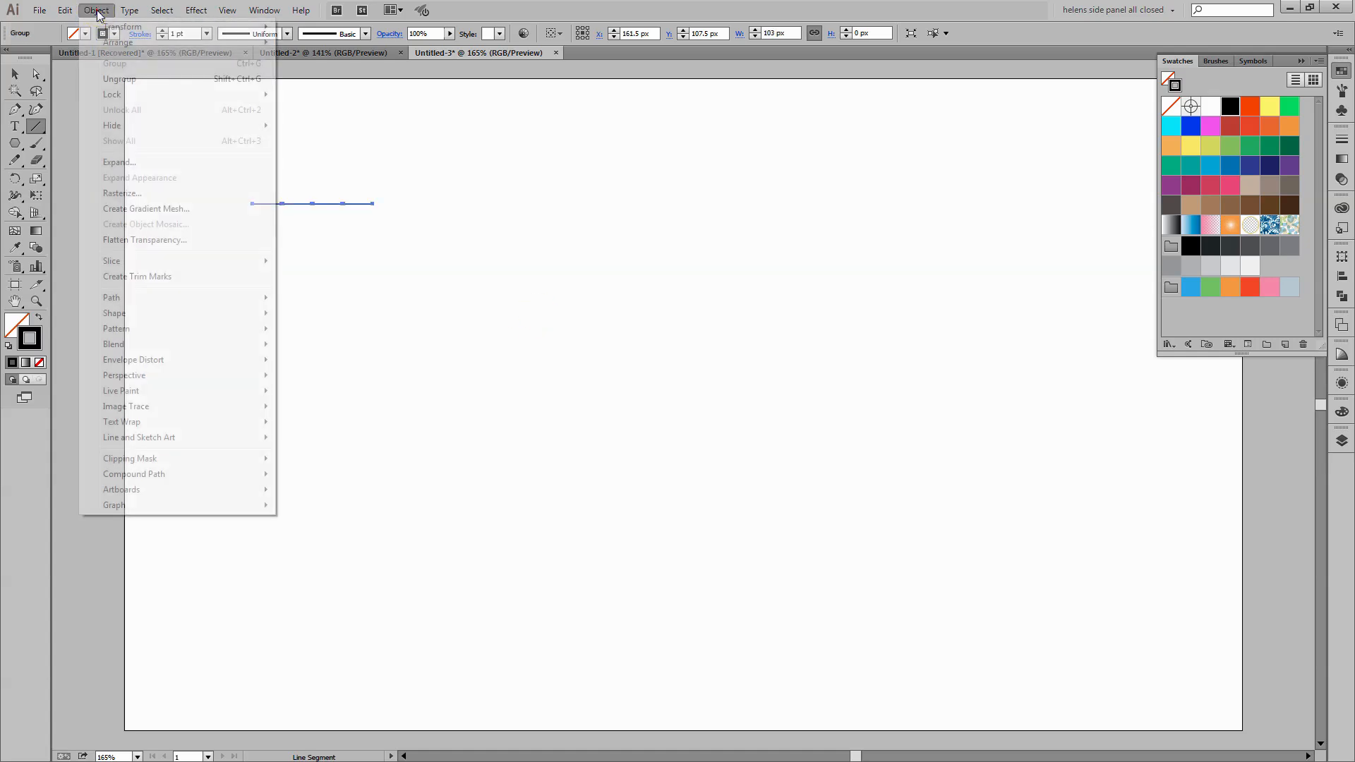
{"action": "left_click", "coordinate": [127, 79]}
{"action": "left_click", "coordinate": [360, 271]}
{"action": "left_click", "coordinate": [288, 261]}
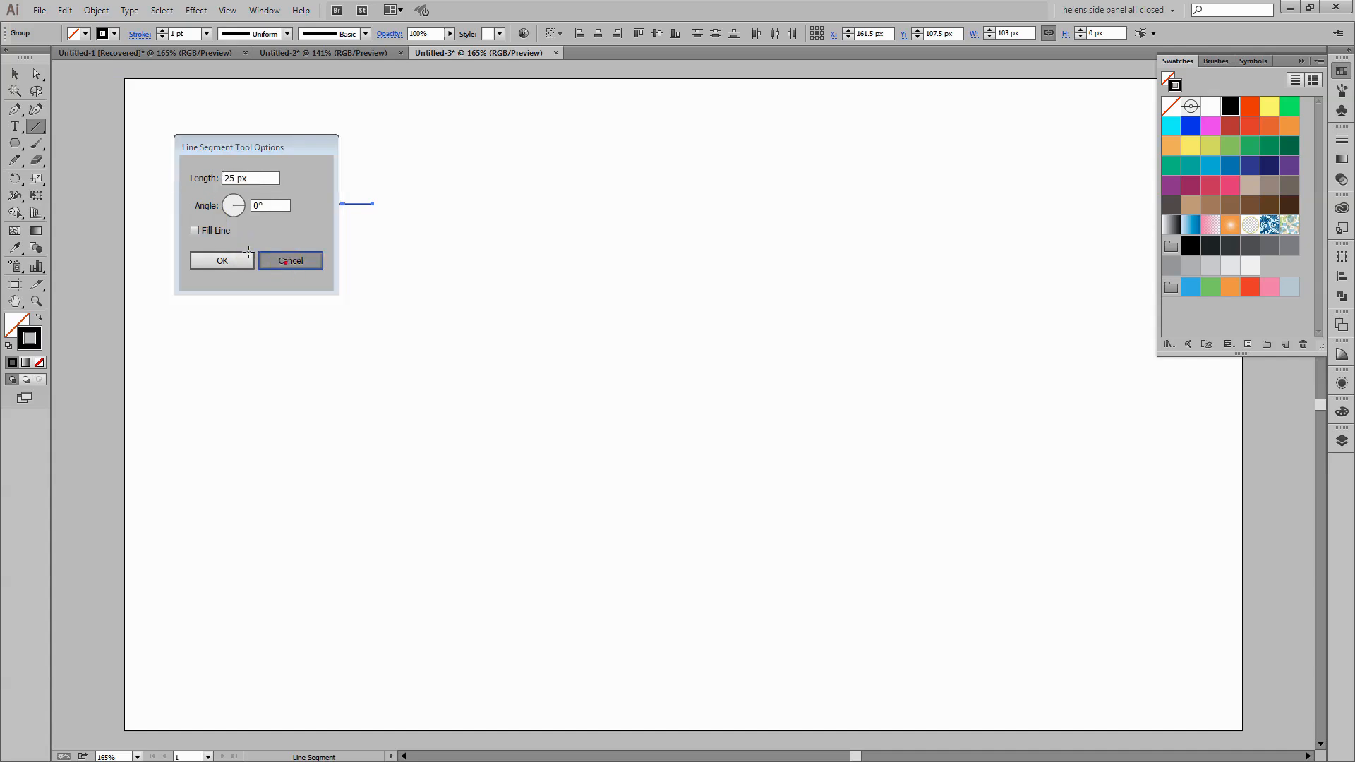
Select the line segments one at a time to check whether they are separate objects
{"action": "left_click", "coordinate": [13, 74]}
{"action": "left_click", "coordinate": [269, 208]}
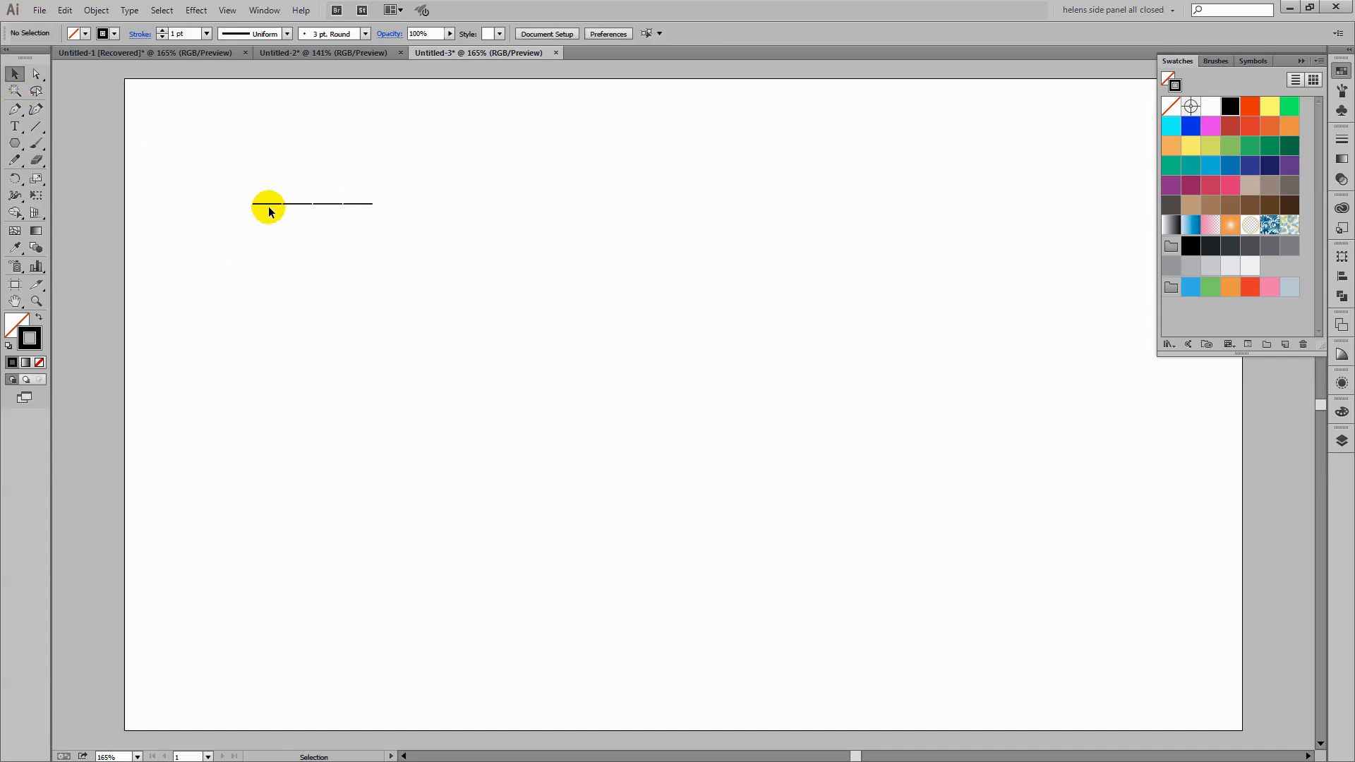
{"action": "left_click", "coordinate": [272, 204]}
{"action": "left_click", "coordinate": [297, 204]}
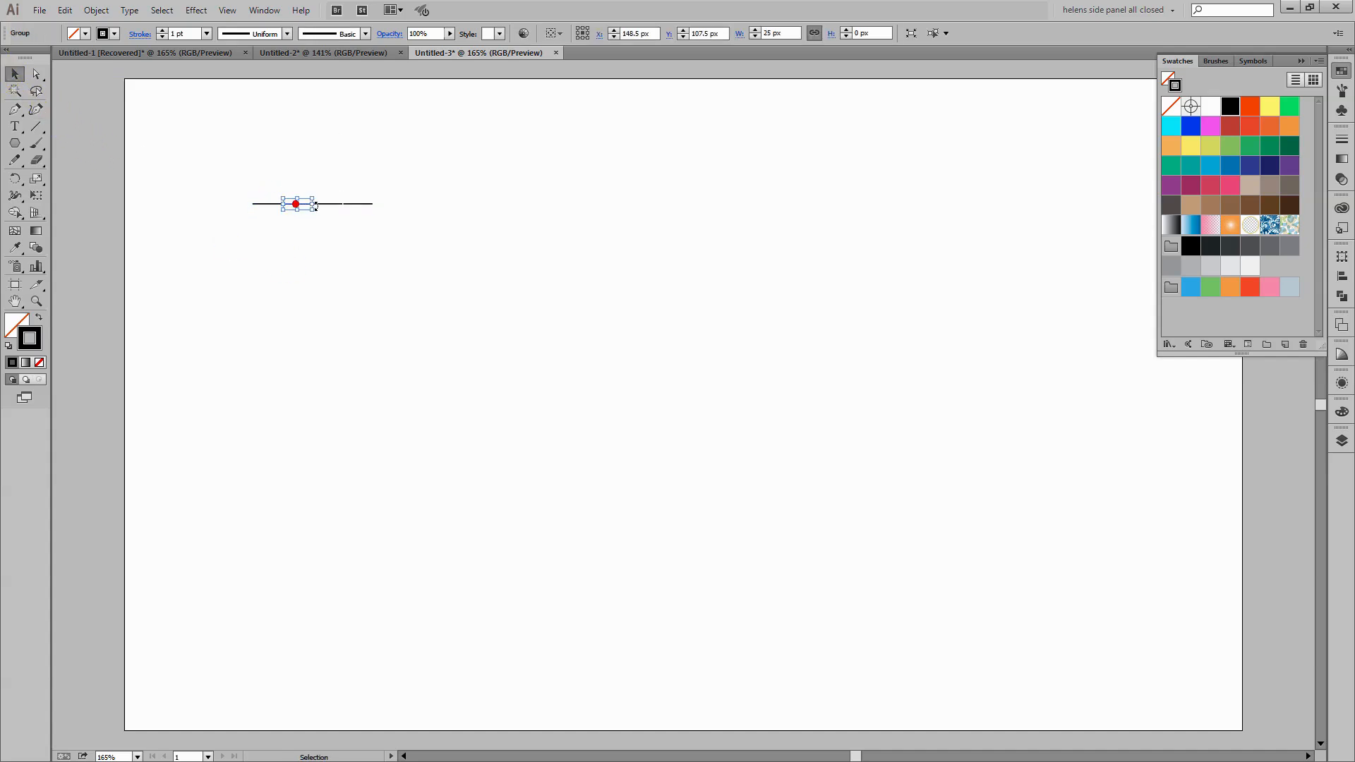
{"action": "left_click", "coordinate": [325, 206]}
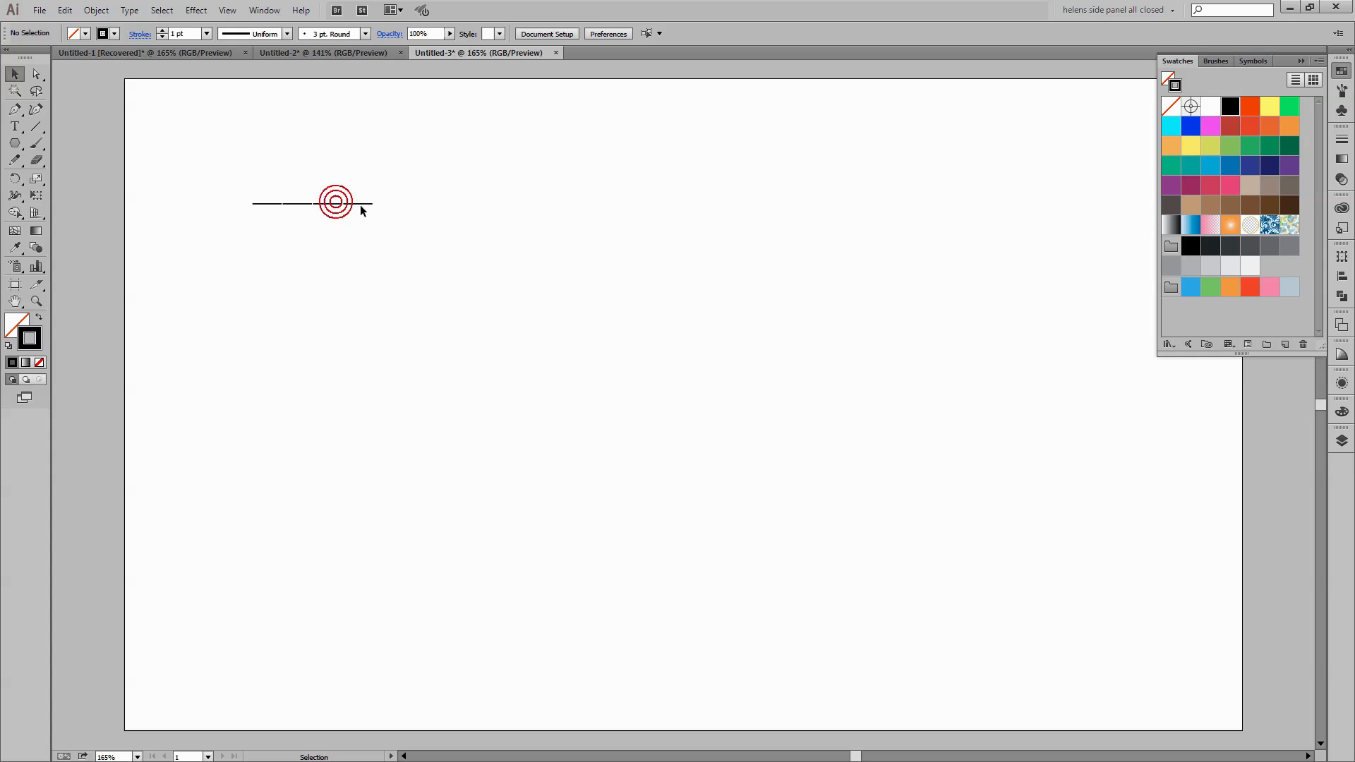
Add the RETRO POP color theme to the document's swatches and close the Color Themes
{"action": "left_click", "coordinate": [36, 301]}
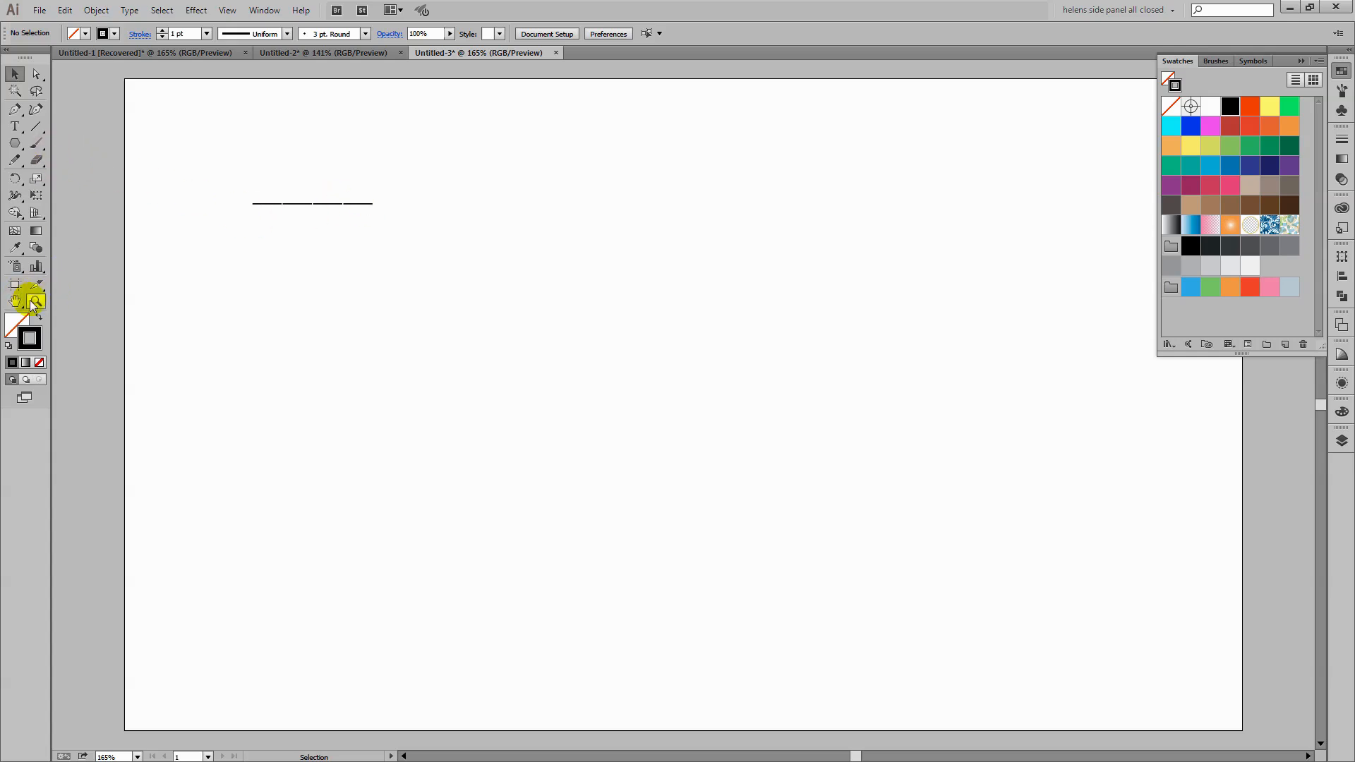
{"action": "left_click_drag", "start_coordinate": [144, 166], "coordinate": [694, 506]}
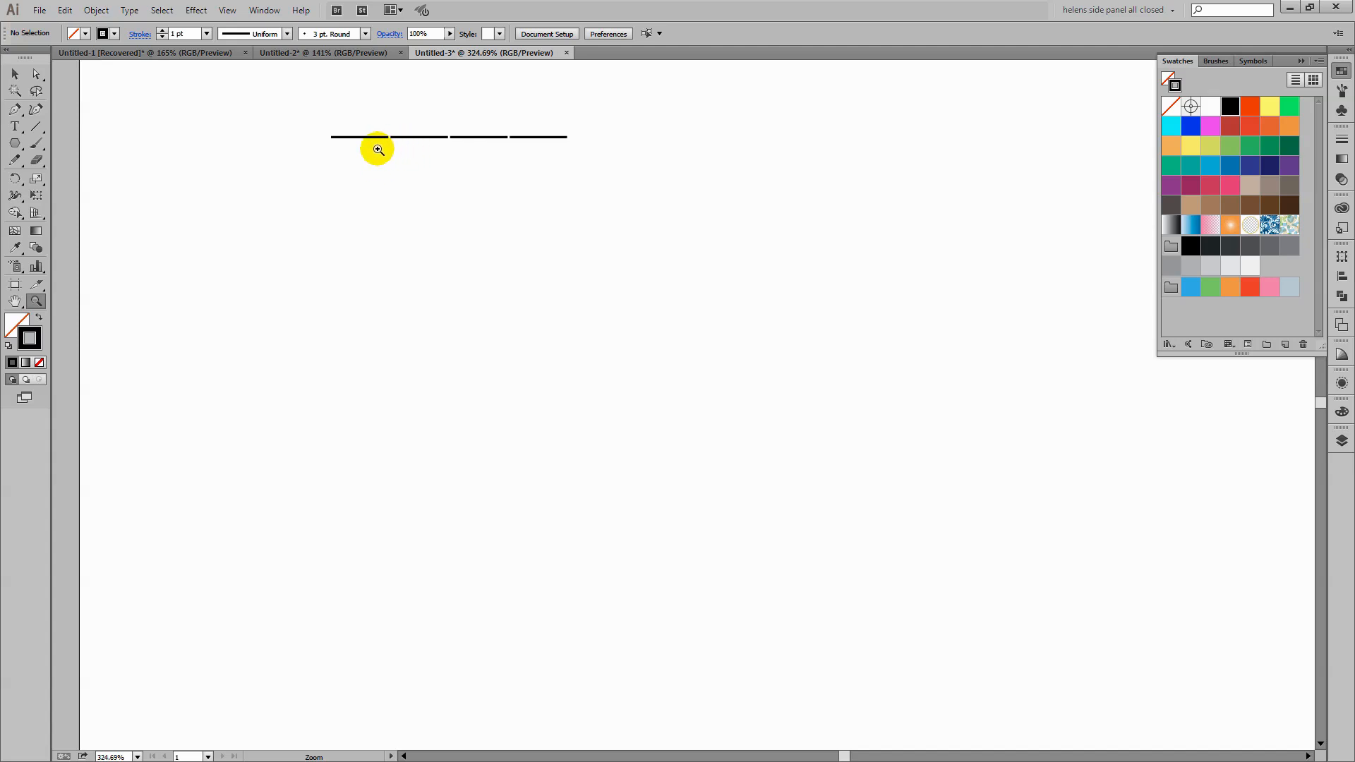
{"action": "left_click", "coordinate": [262, 13]}
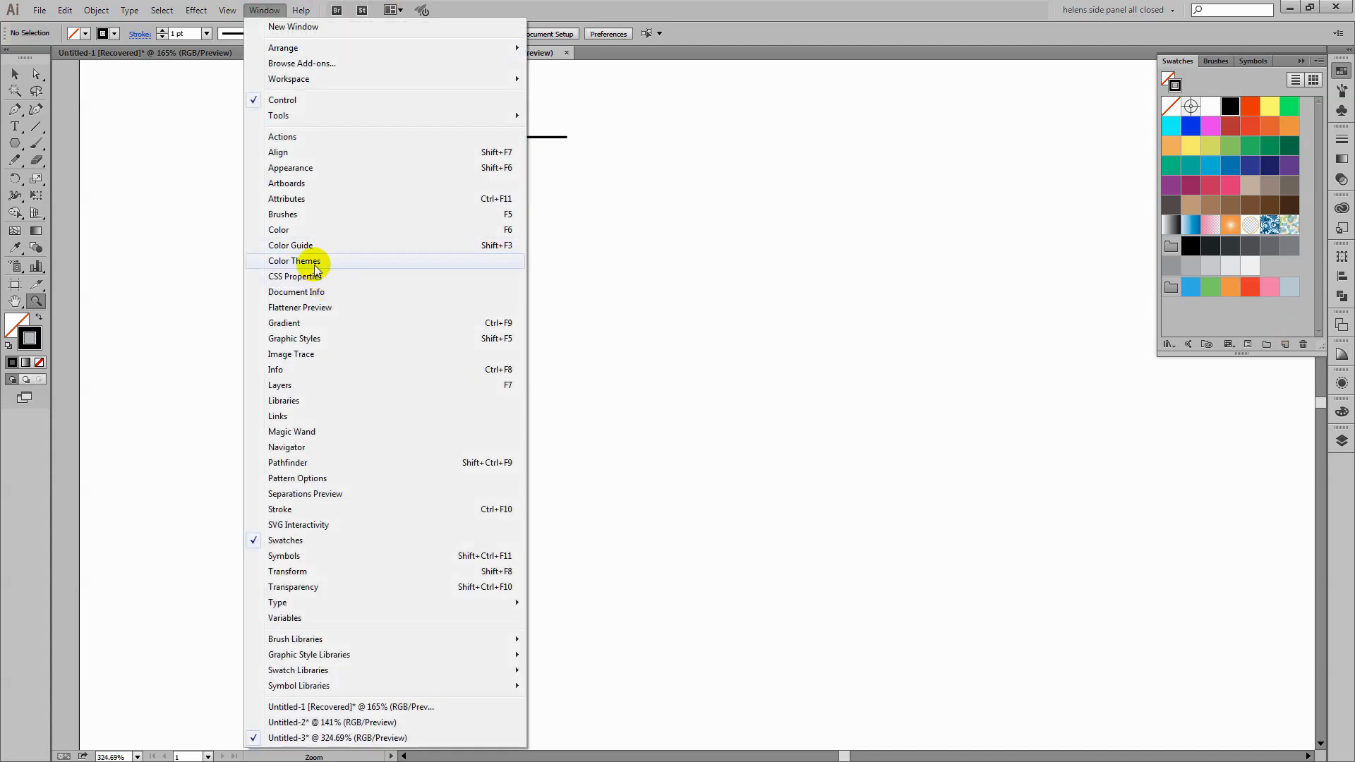
{"action": "left_click", "coordinate": [311, 260]}
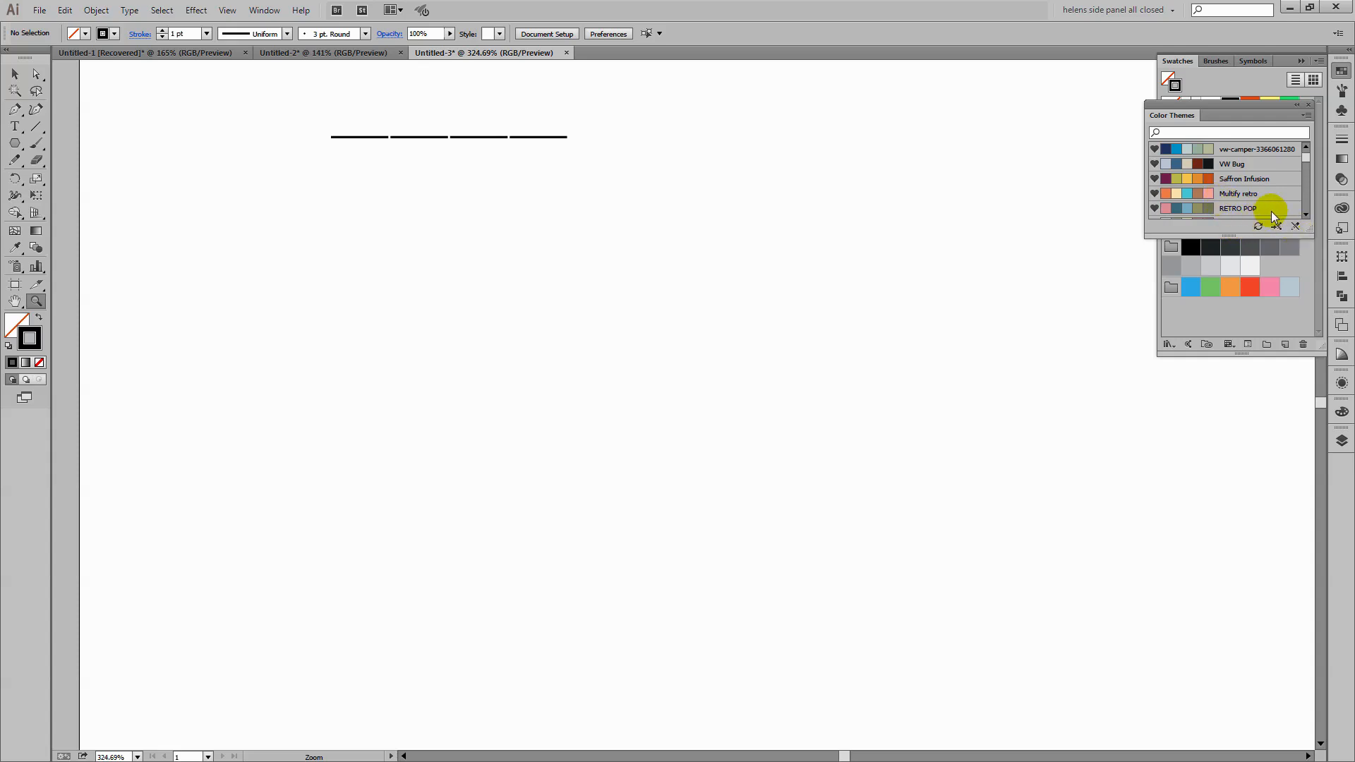
{"action": "left_click", "coordinate": [1289, 209]}
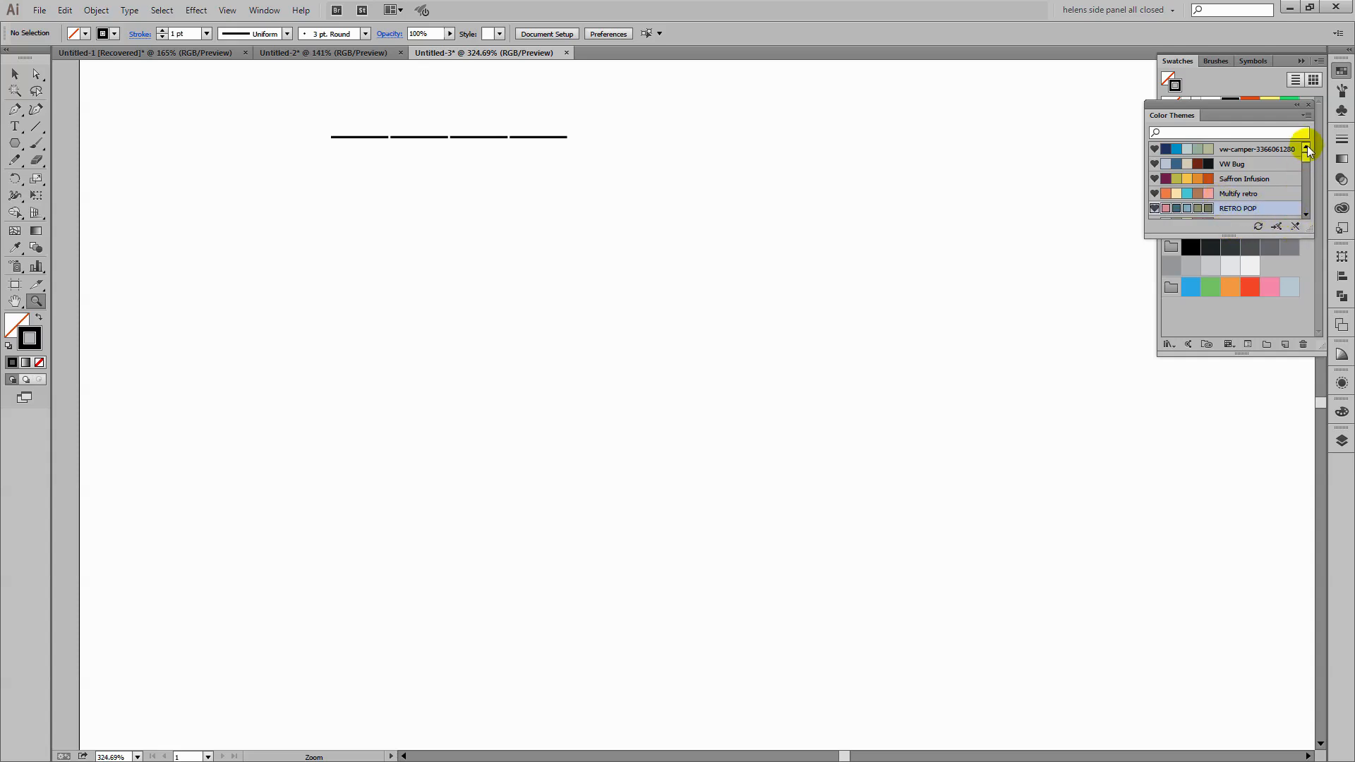
{"action": "left_click", "coordinate": [1304, 117]}
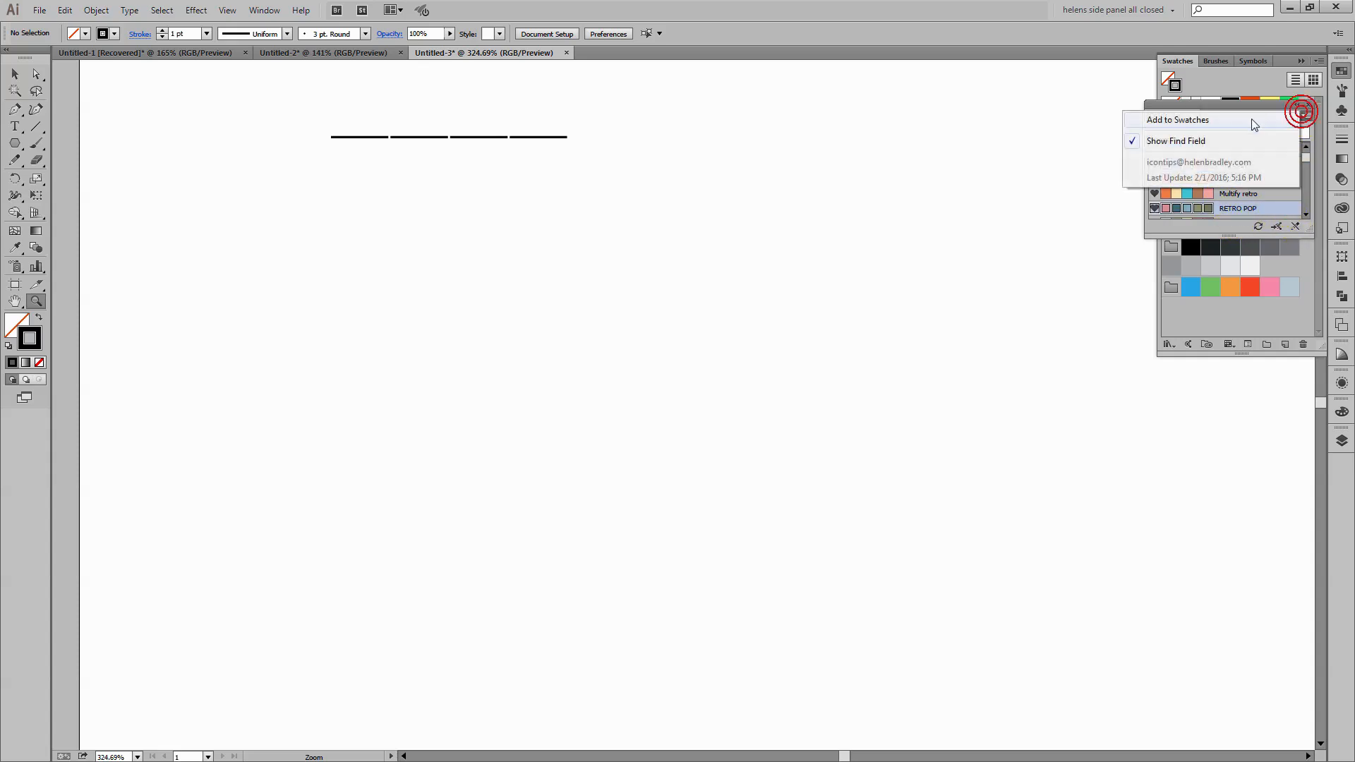
{"action": "left_click", "coordinate": [1214, 118]}
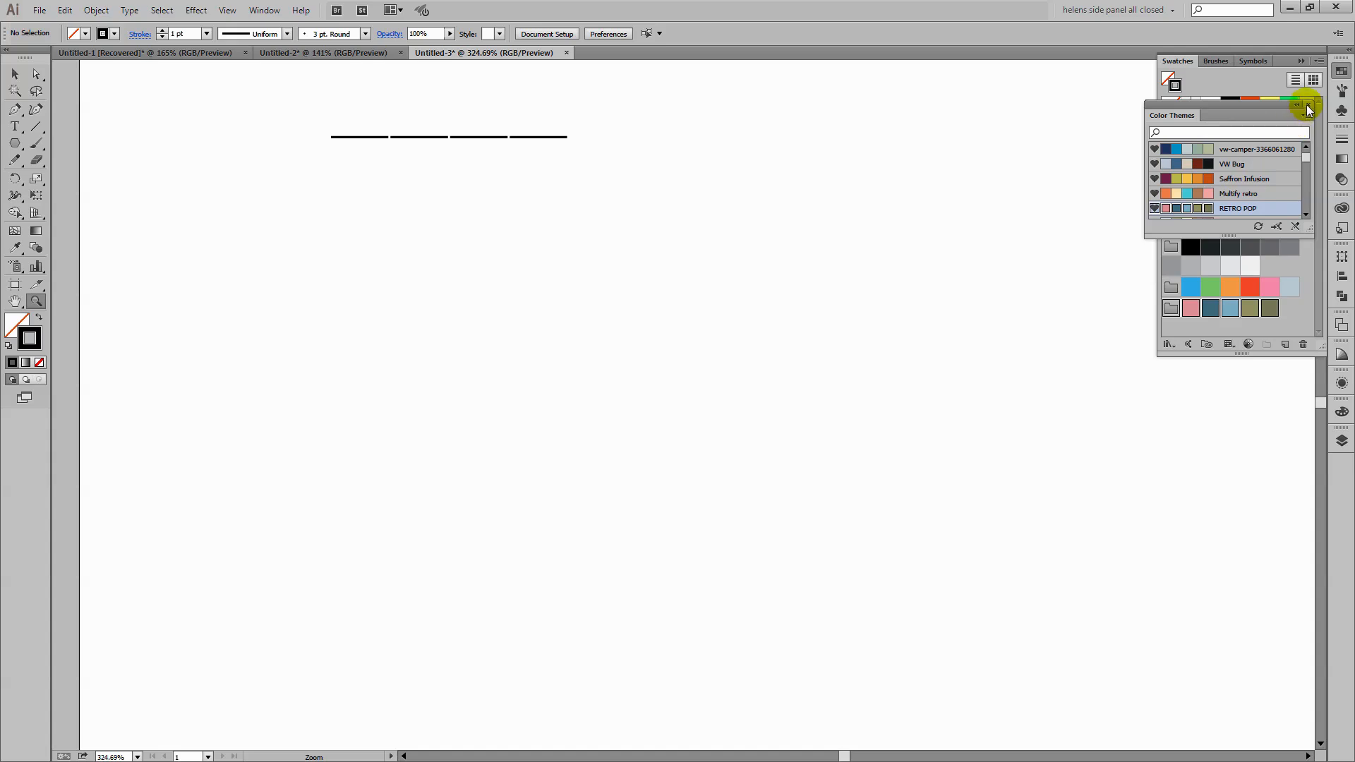
{"action": "left_click", "coordinate": [1308, 104]}
Color the first line segment's stroke pink and the second olive green using the RETRO POP swatches
{"action": "left_click", "coordinate": [14, 74]}
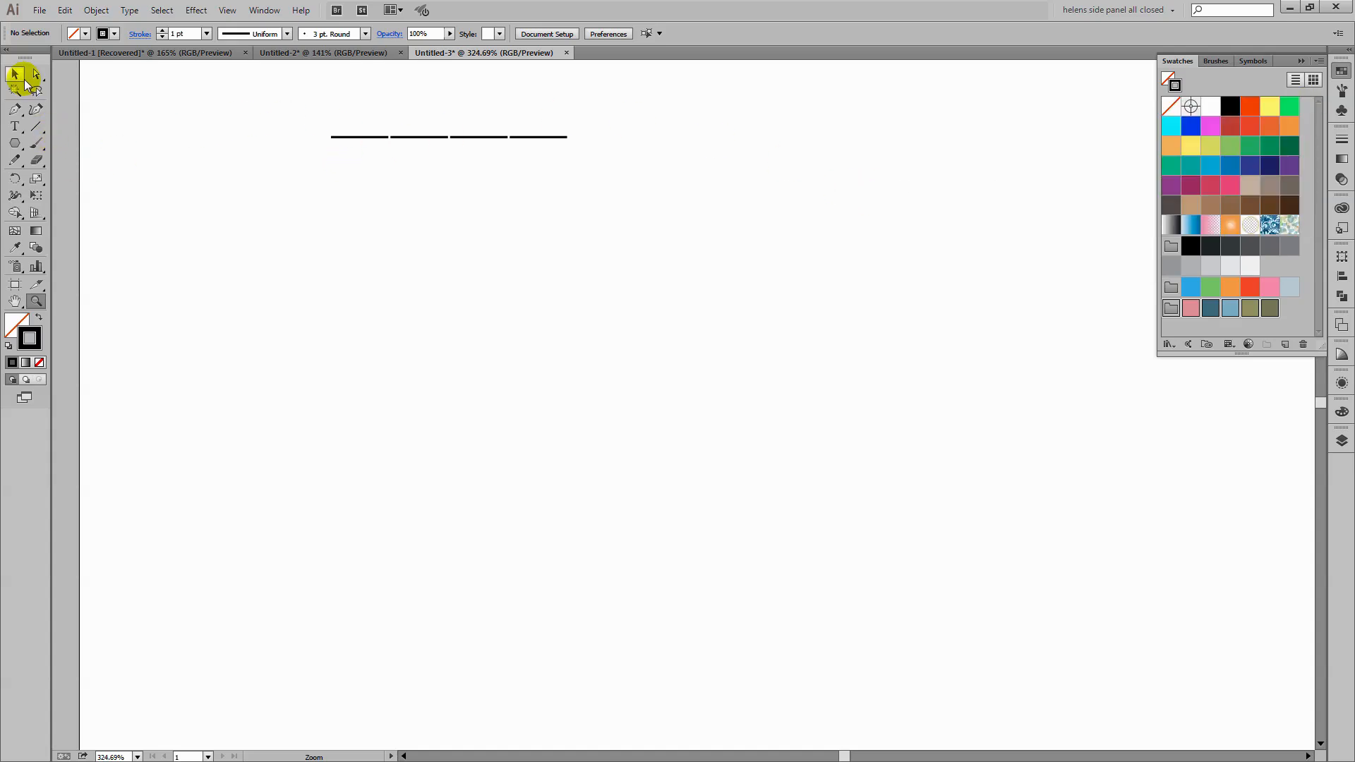
{"action": "left_click", "coordinate": [357, 141]}
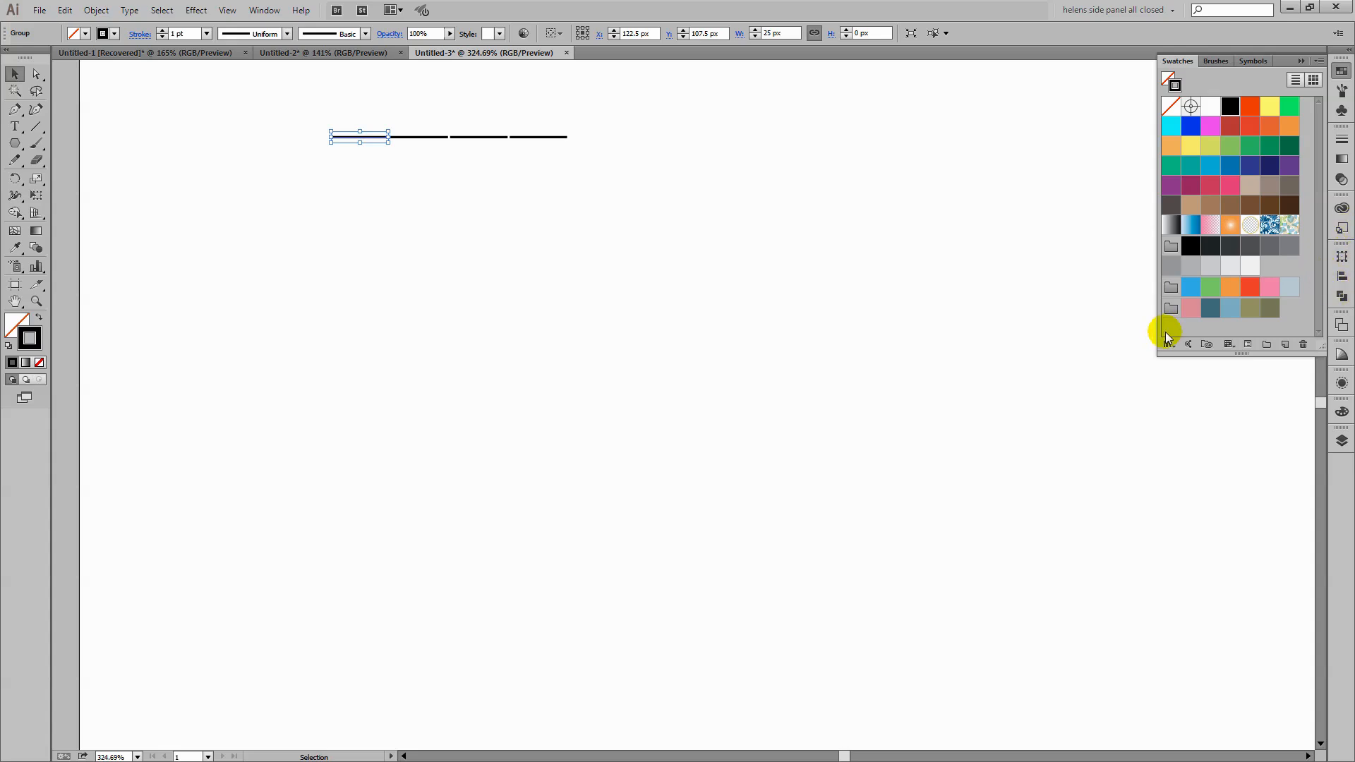
{"action": "left_click", "coordinate": [1191, 308]}
{"action": "left_click", "coordinate": [418, 137]}
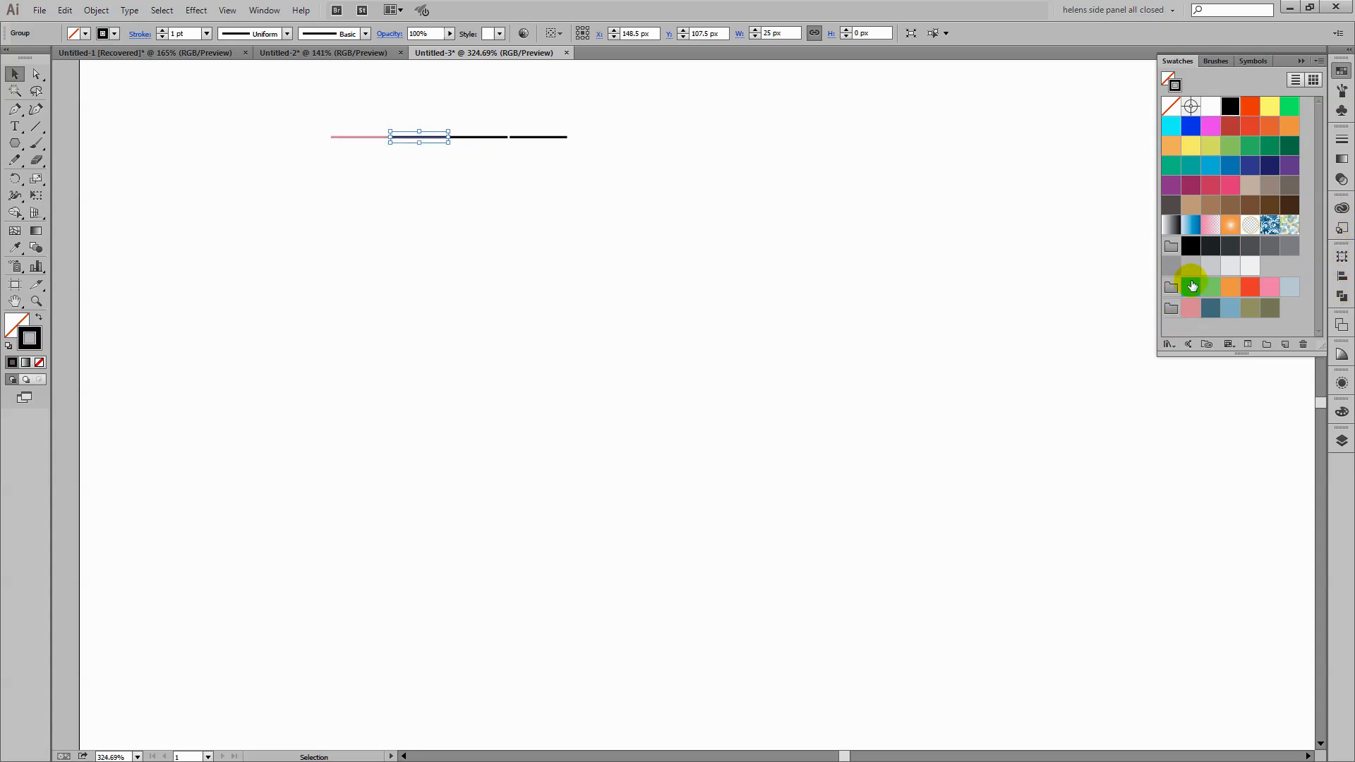
{"action": "left_click", "coordinate": [1230, 309]}
{"action": "left_click", "coordinate": [1257, 310]}
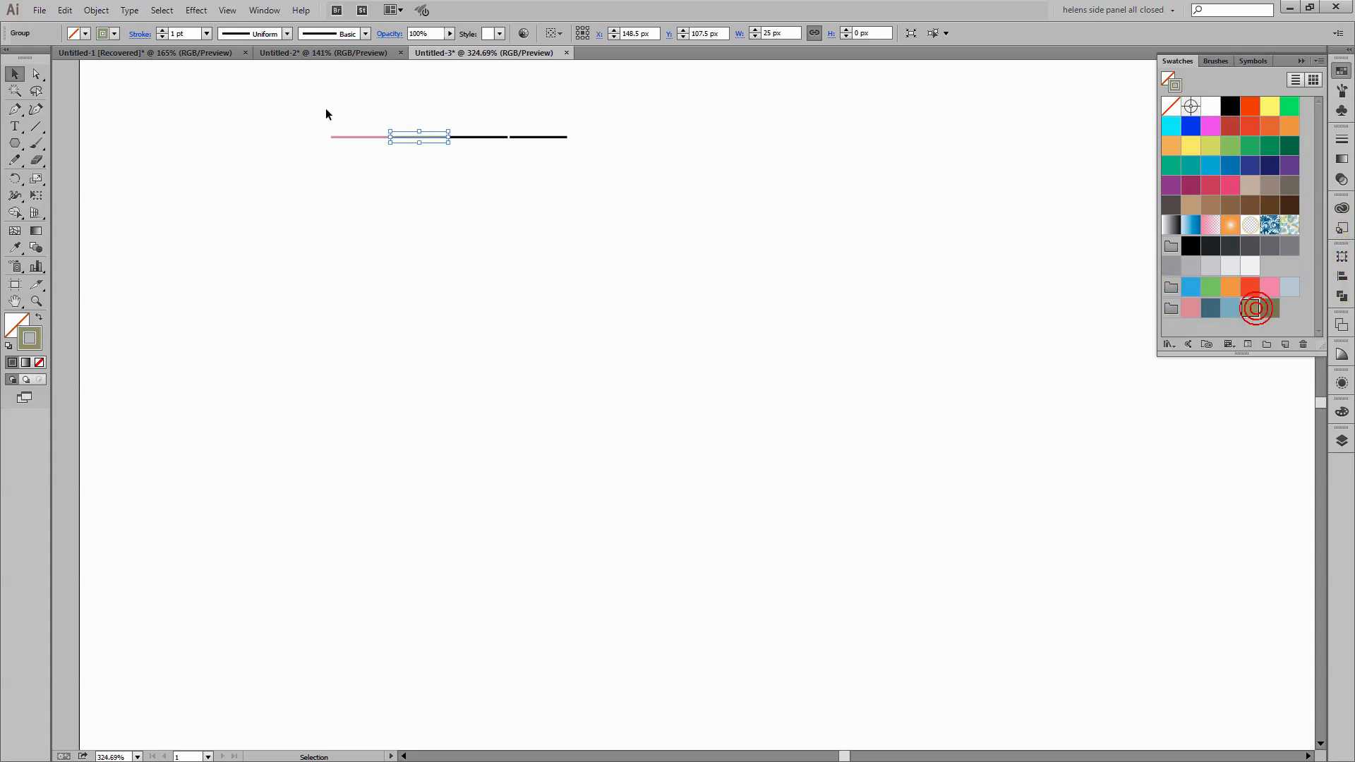
Color the third segment light blue and the fourth dark olive from the RETRO POP swatches, and deselect
{"action": "left_click", "coordinate": [482, 138]}
{"action": "left_click", "coordinate": [1230, 310]}
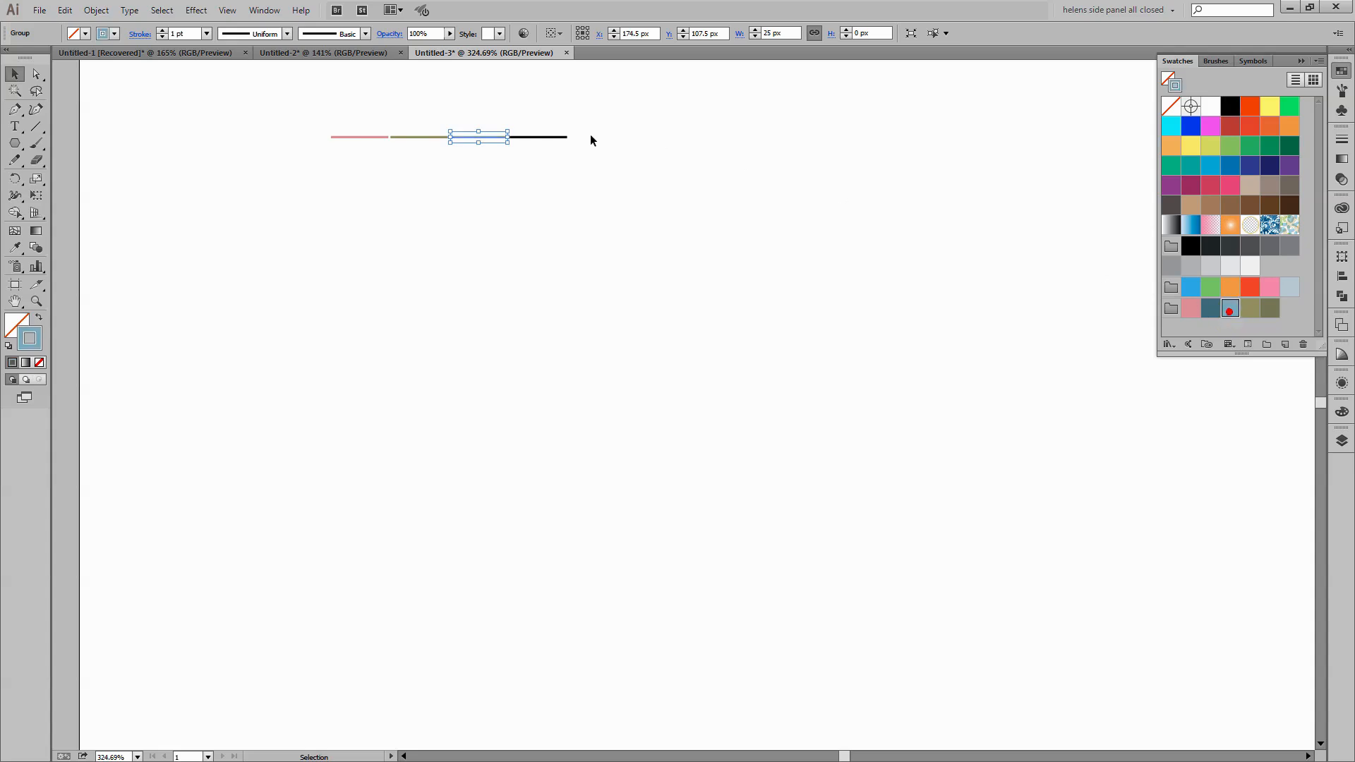
{"action": "left_click", "coordinate": [544, 137]}
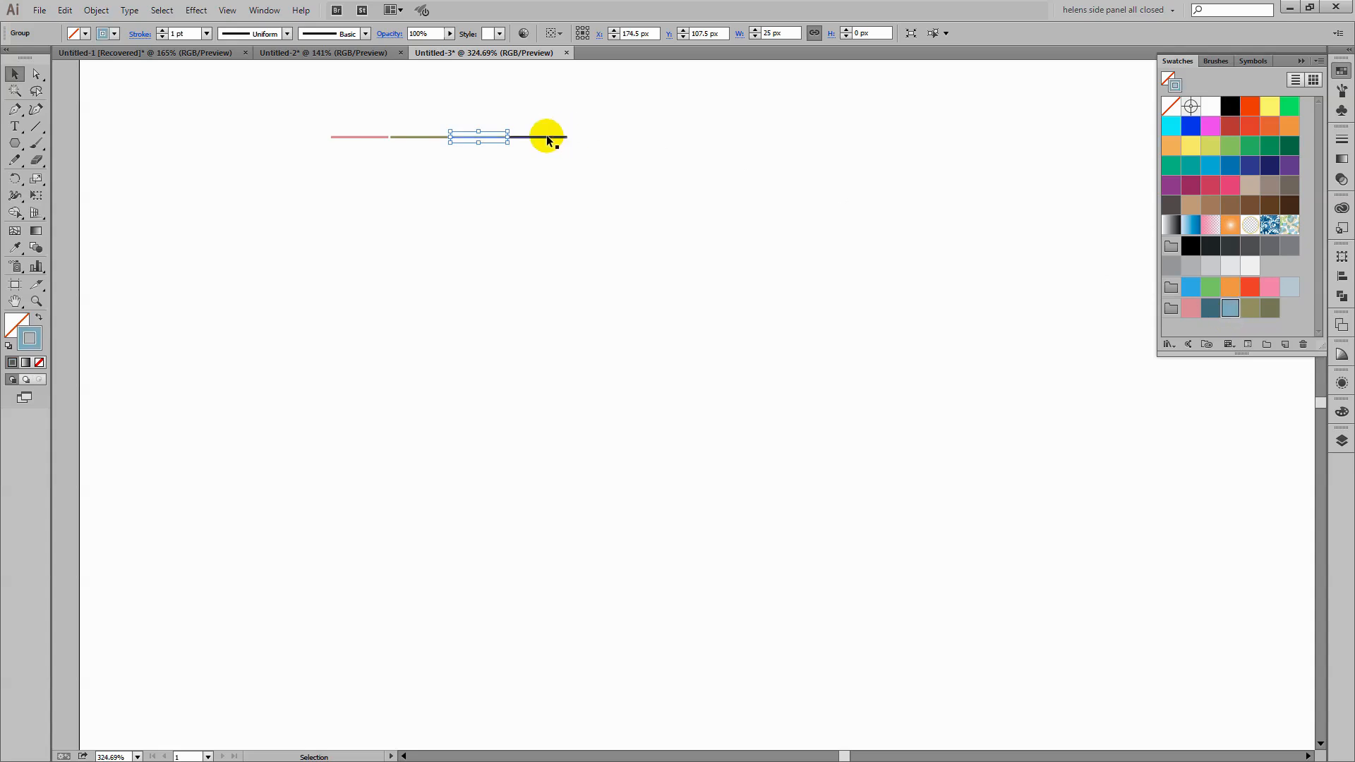
{"action": "left_click", "coordinate": [1268, 311]}
{"action": "left_click", "coordinate": [425, 307]}
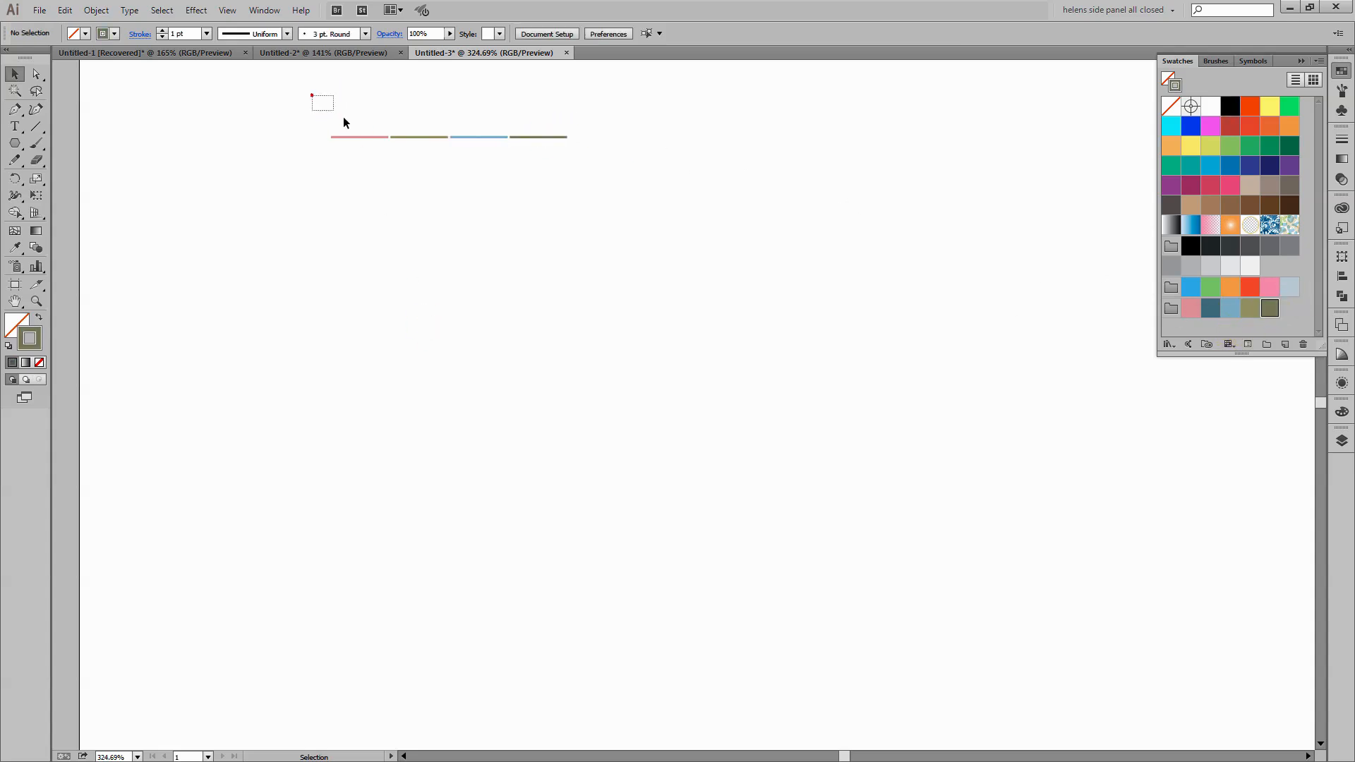
Group the four colored line segments and deselect them
{"action": "left_click_drag", "start_coordinate": [344, 123], "coordinate": [596, 233]}
{"action": "key", "text": "ctrl+g"}
{"action": "left_click", "coordinate": [542, 245]}
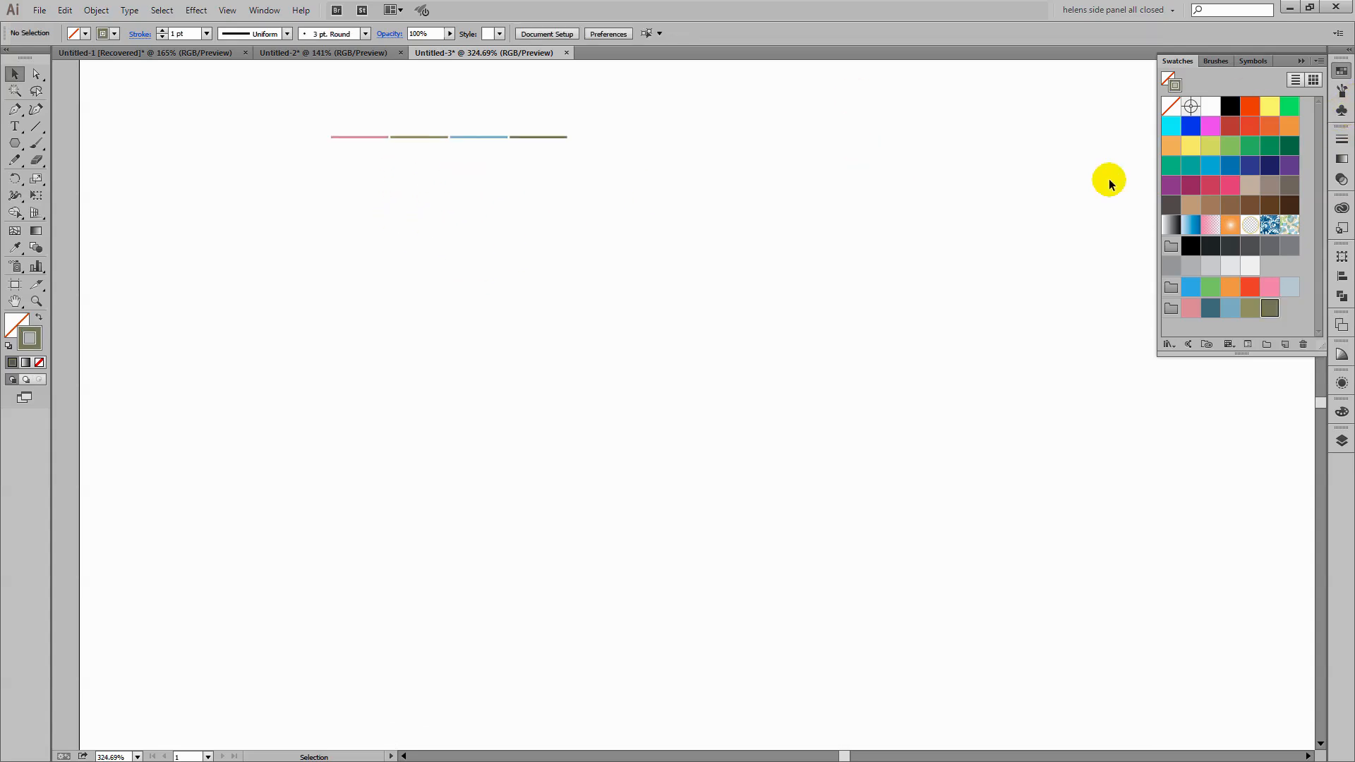
Create a pattern brush from the grouped colored segments with a spacing of 4%, and deselect the artwork
{"action": "left_click", "coordinate": [1341, 93]}
{"action": "left_click_drag", "start_coordinate": [294, 106], "coordinate": [625, 200]}
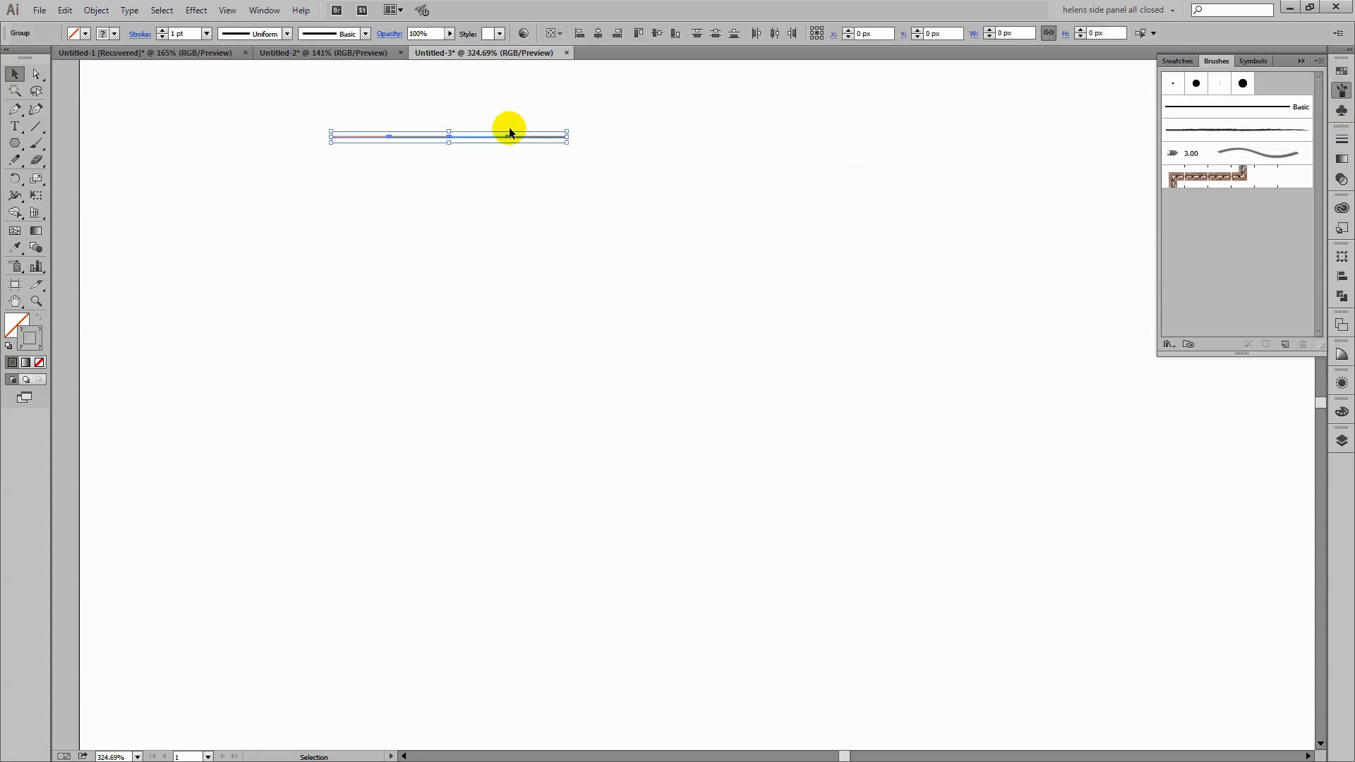
{"action": "left_click_drag", "start_coordinate": [492, 141], "coordinate": [1212, 233]}
{"action": "left_click_drag", "start_coordinate": [1302, 216], "coordinate": [1302, 216]}
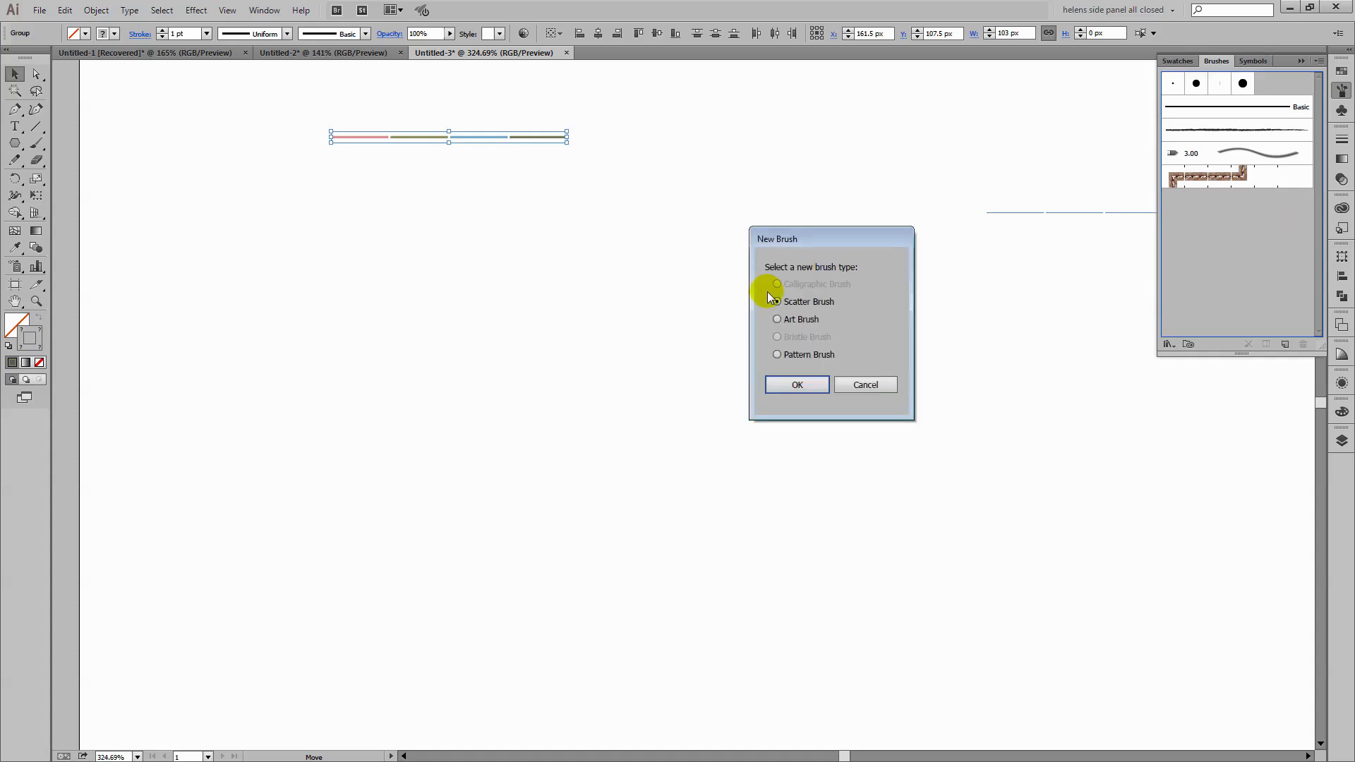
{"action": "left_click", "coordinate": [786, 384]}
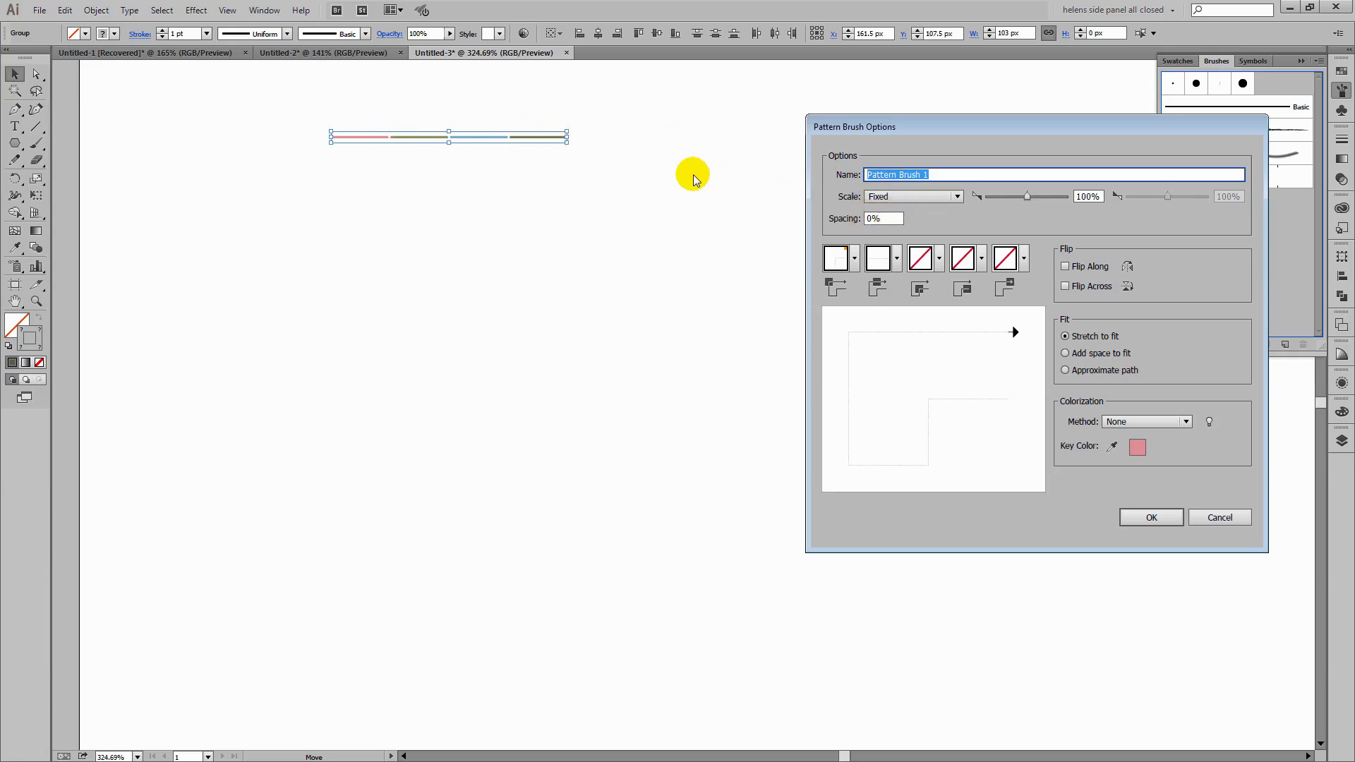
{"action": "left_click", "coordinate": [894, 218]}
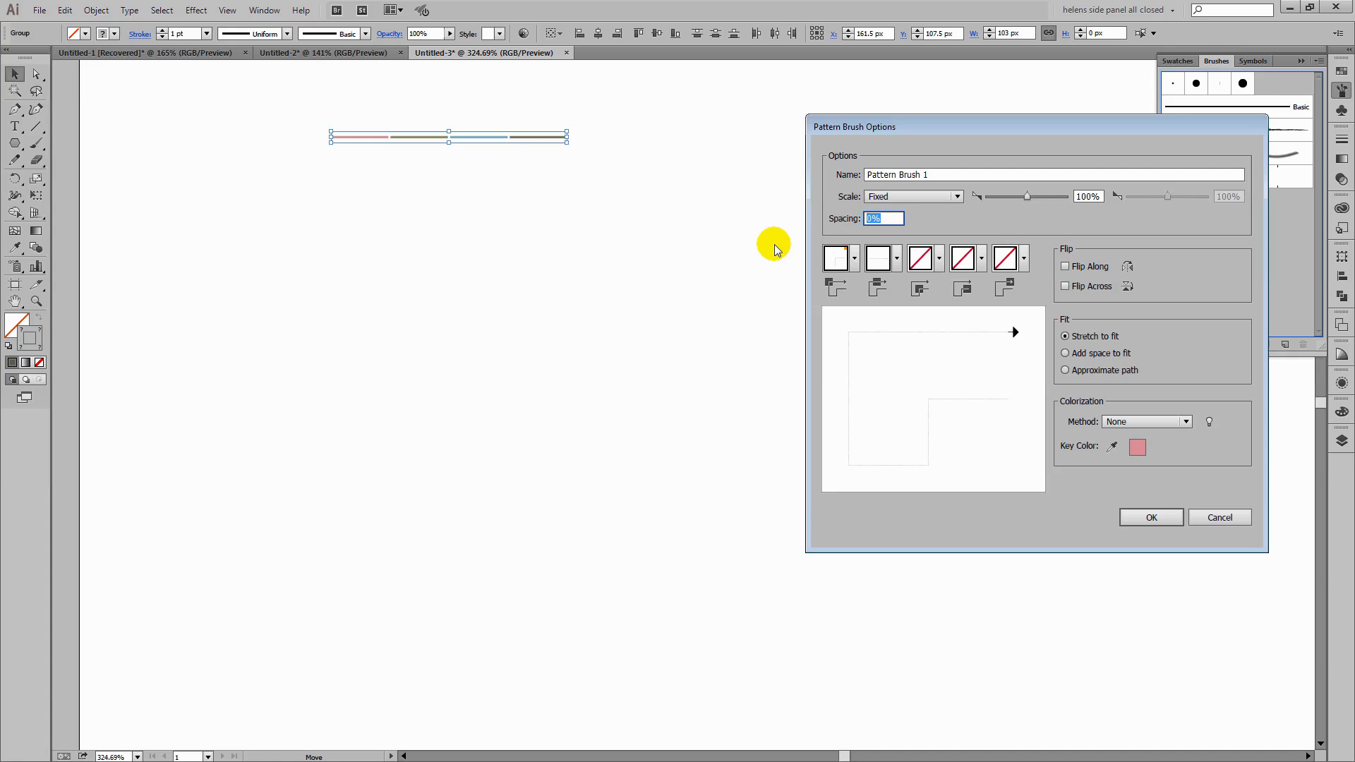
{"action": "type", "text": "4%"}
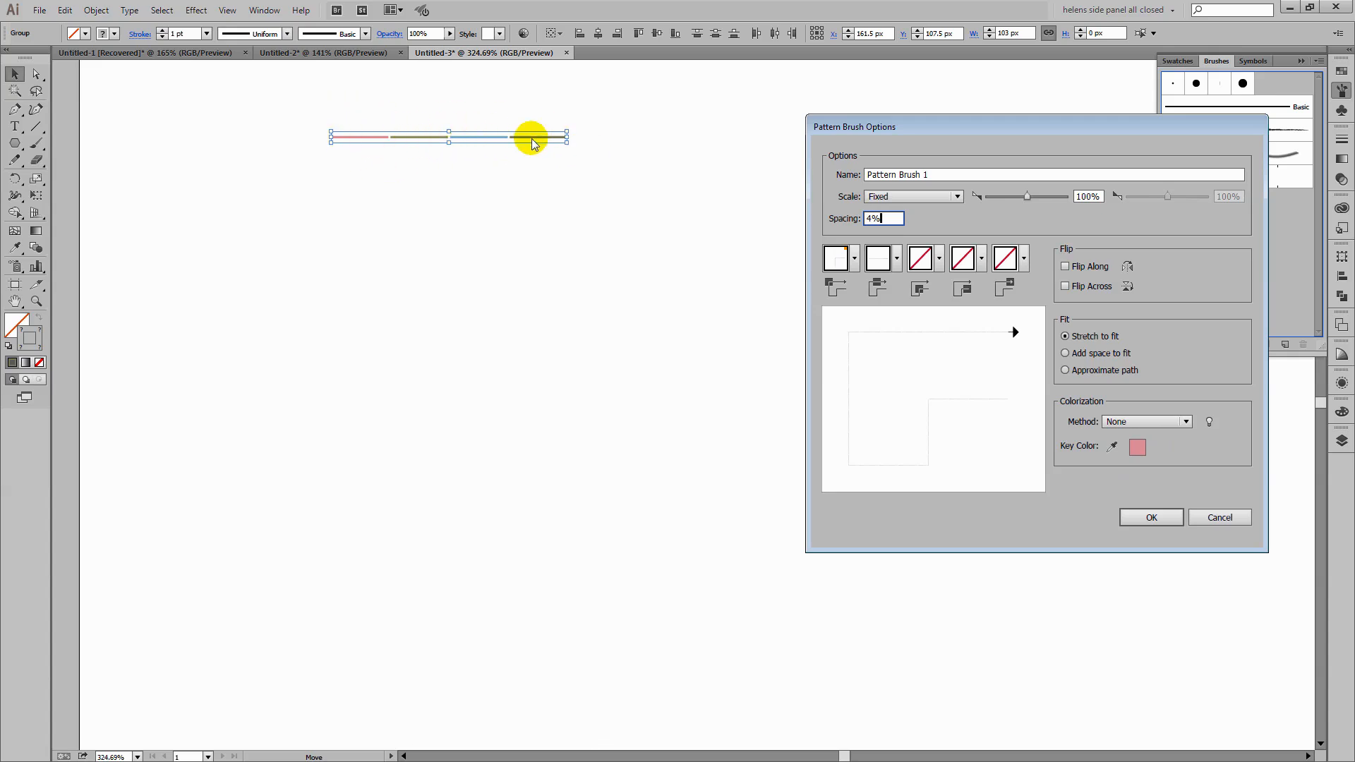
{"action": "left_click", "coordinate": [1153, 522]}
{"action": "left_click", "coordinate": [267, 390]}
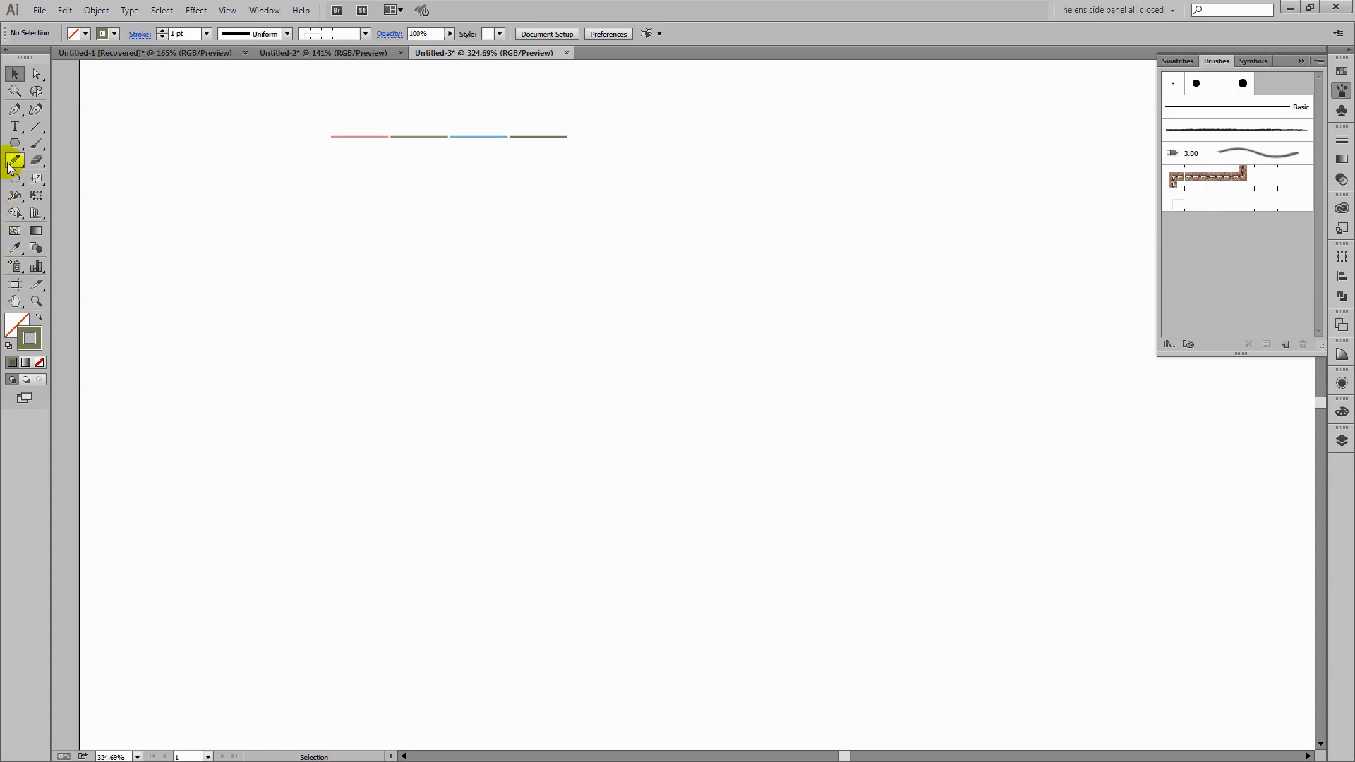
Draw an open wavy path about 495 px wide and 38 px high below the colored segments with the Pen tool
{"action": "left_click", "coordinate": [15, 109]}
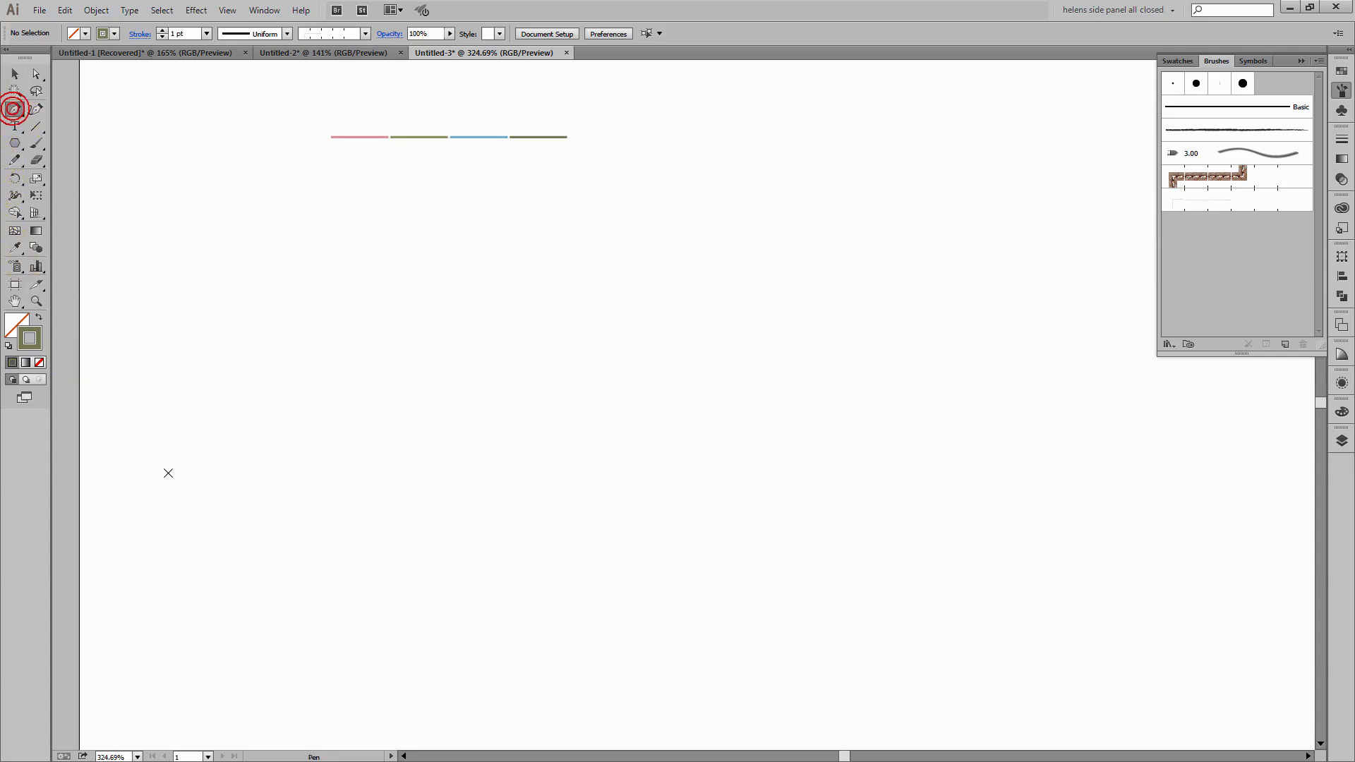
{"action": "left_click", "coordinate": [123, 431]}
{"action": "left_click_drag", "start_coordinate": [242, 387], "coordinate": [243, 384]}
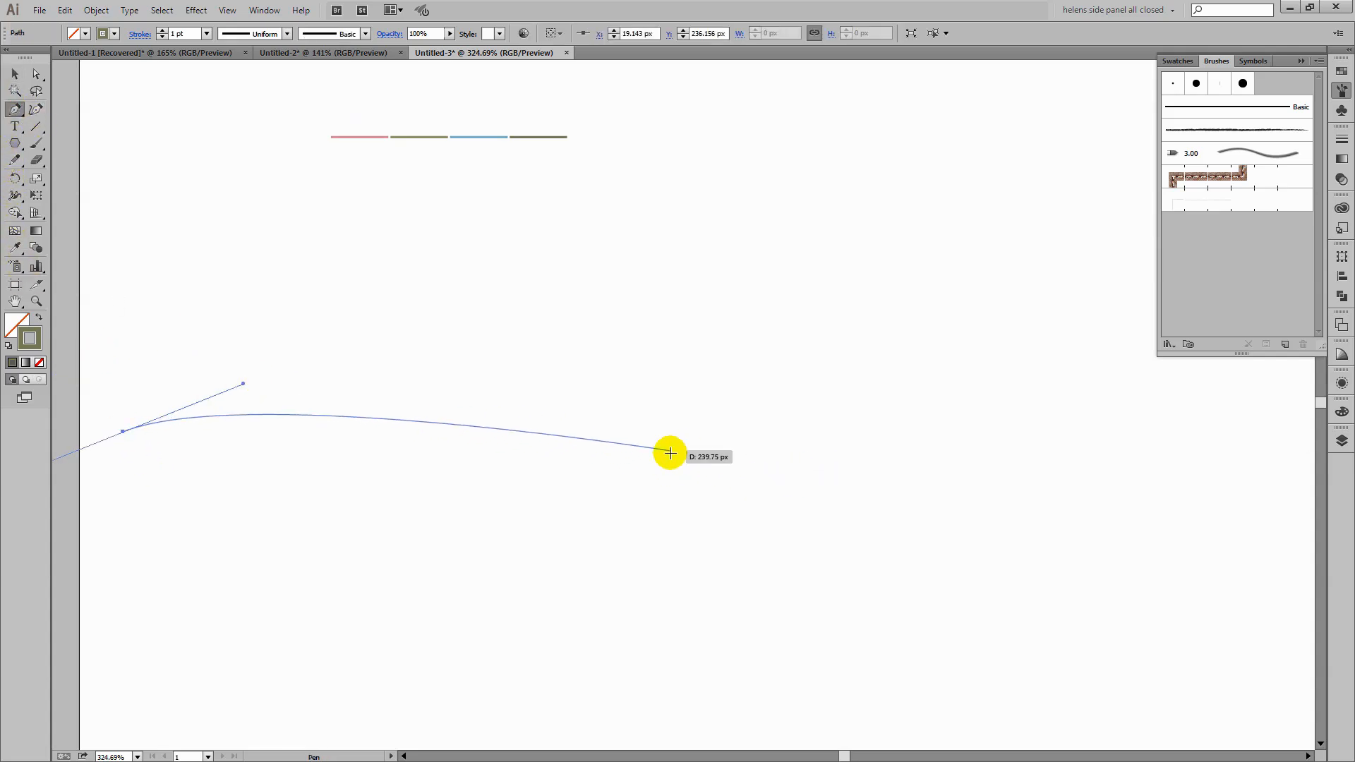
{"action": "left_click_drag", "start_coordinate": [717, 495], "coordinate": [868, 518]}
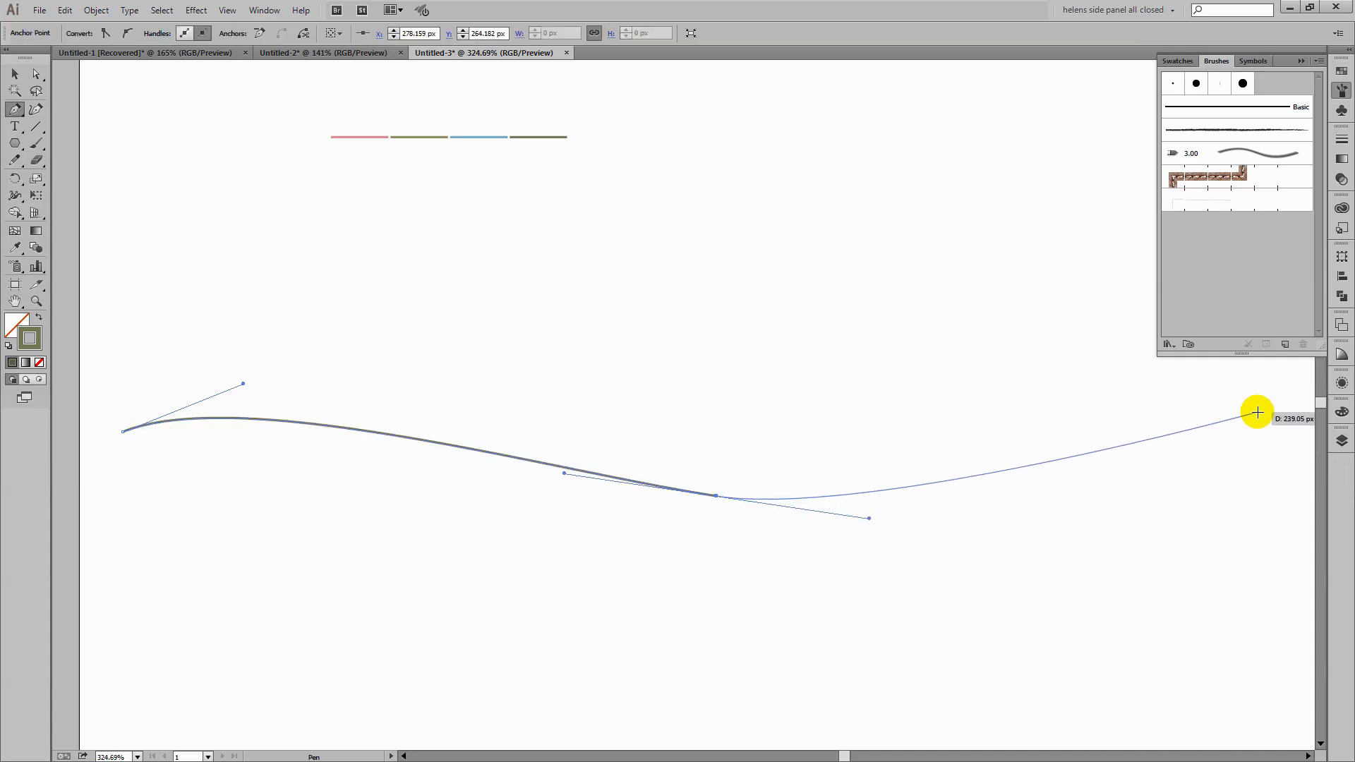
{"action": "left_click_drag", "start_coordinate": [1257, 412], "coordinate": [1279, 399]}
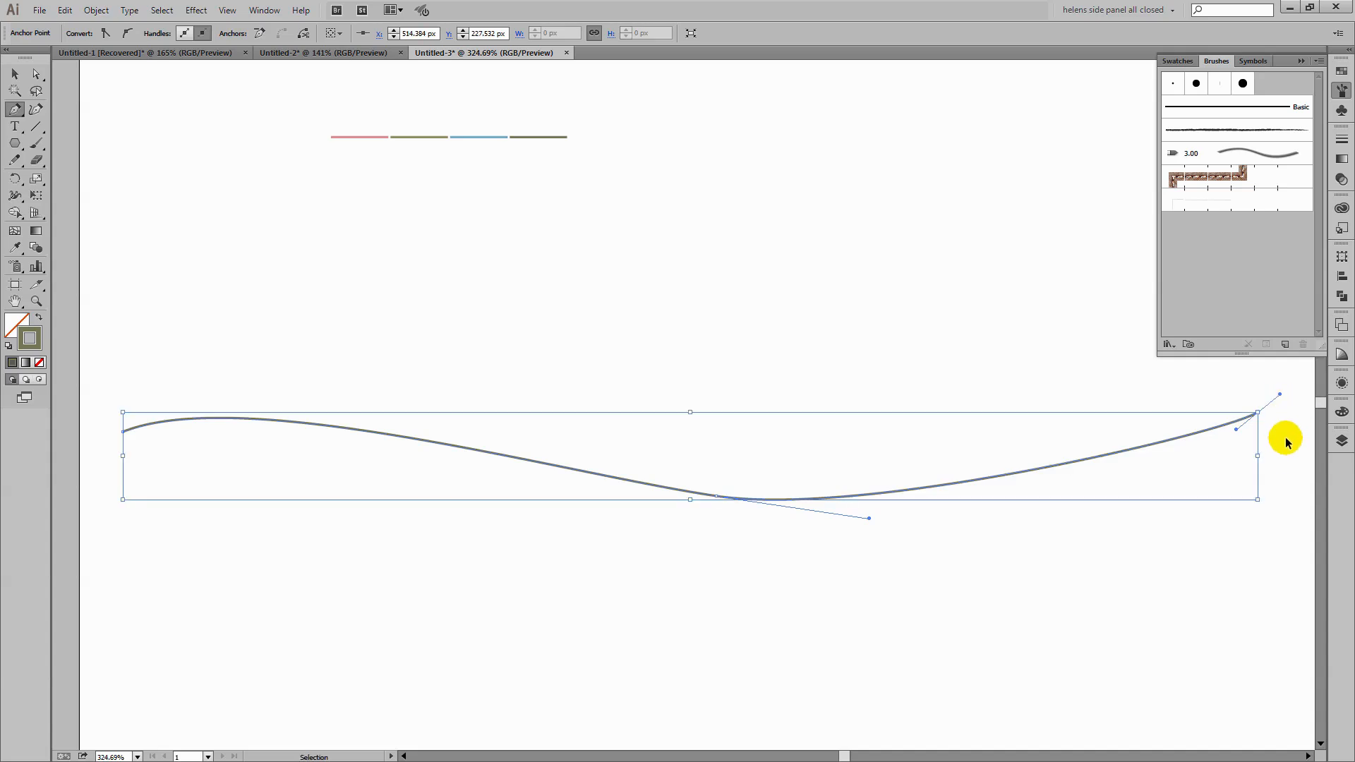
{"action": "left_click", "coordinate": [1284, 479], "text": "ctrl"}
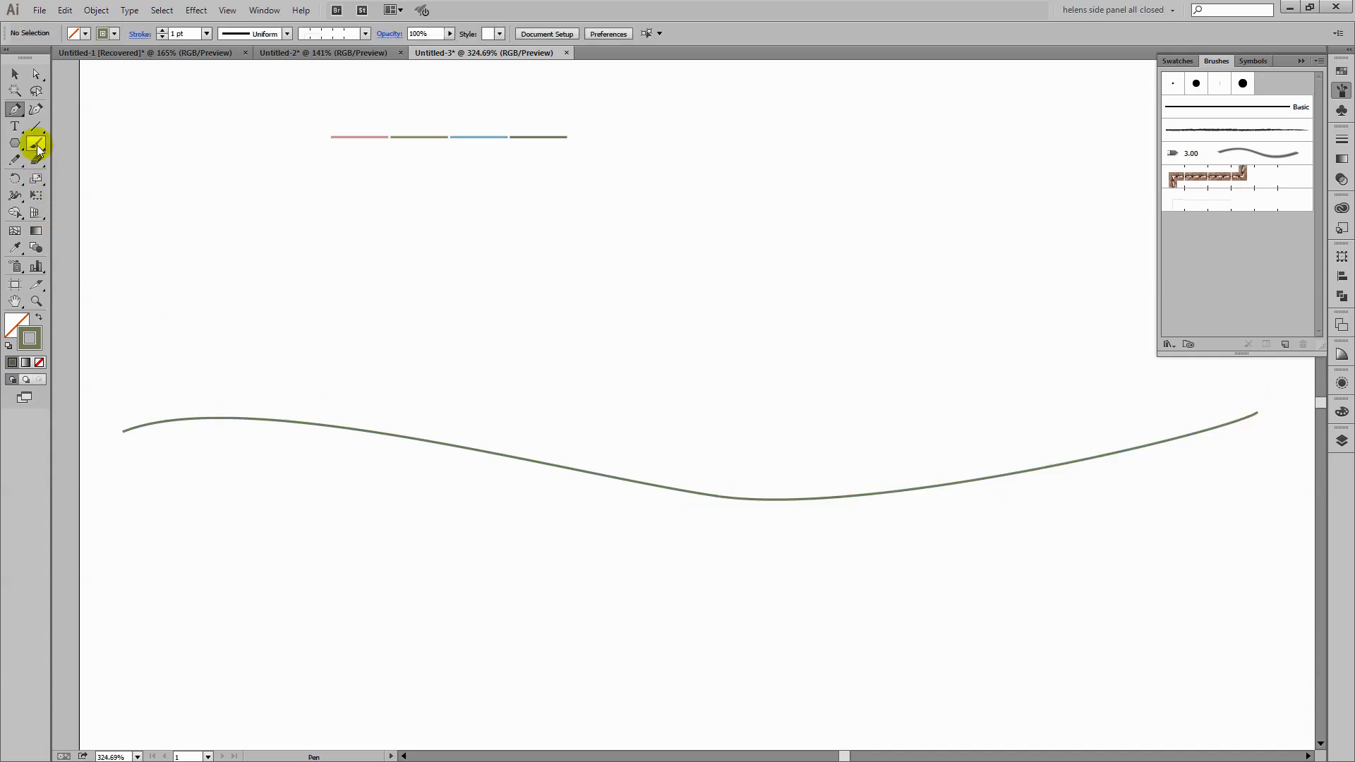
Select the wavy path, copy it and paste a duplicate in place
{"action": "left_click", "coordinate": [12, 75]}
{"action": "left_click_drag", "start_coordinate": [611, 527], "coordinate": [612, 527]}
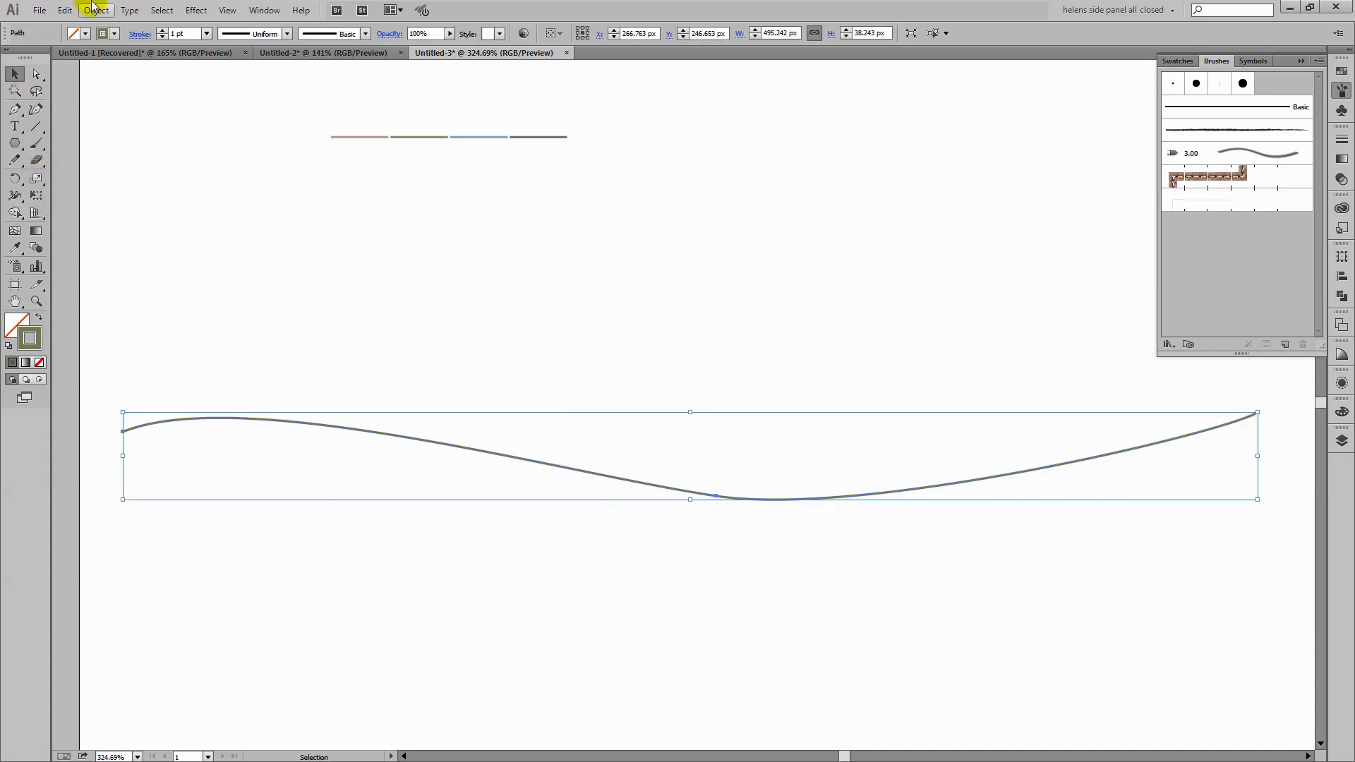
{"action": "left_click", "coordinate": [64, 10]}
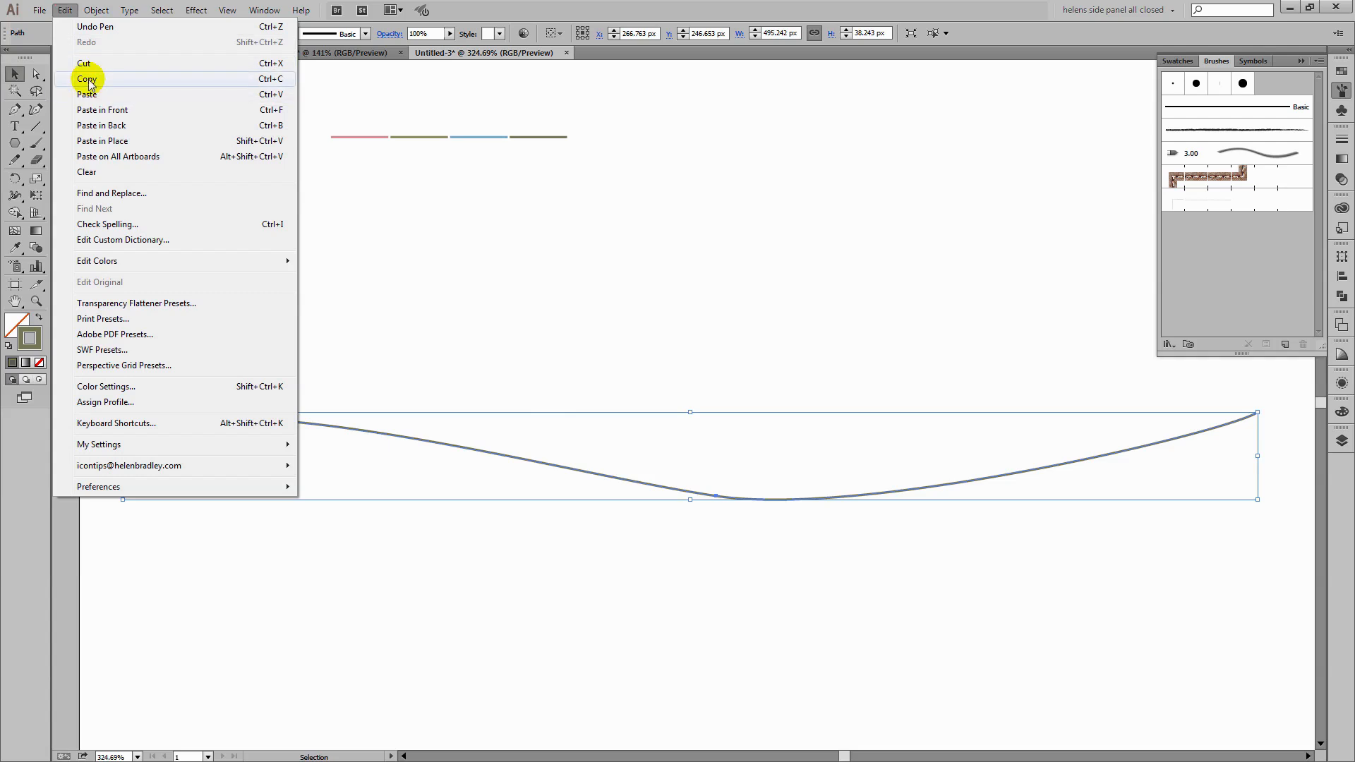
{"action": "left_click", "coordinate": [87, 79]}
{"action": "left_click", "coordinate": [64, 10]}
{"action": "left_click", "coordinate": [104, 140]}
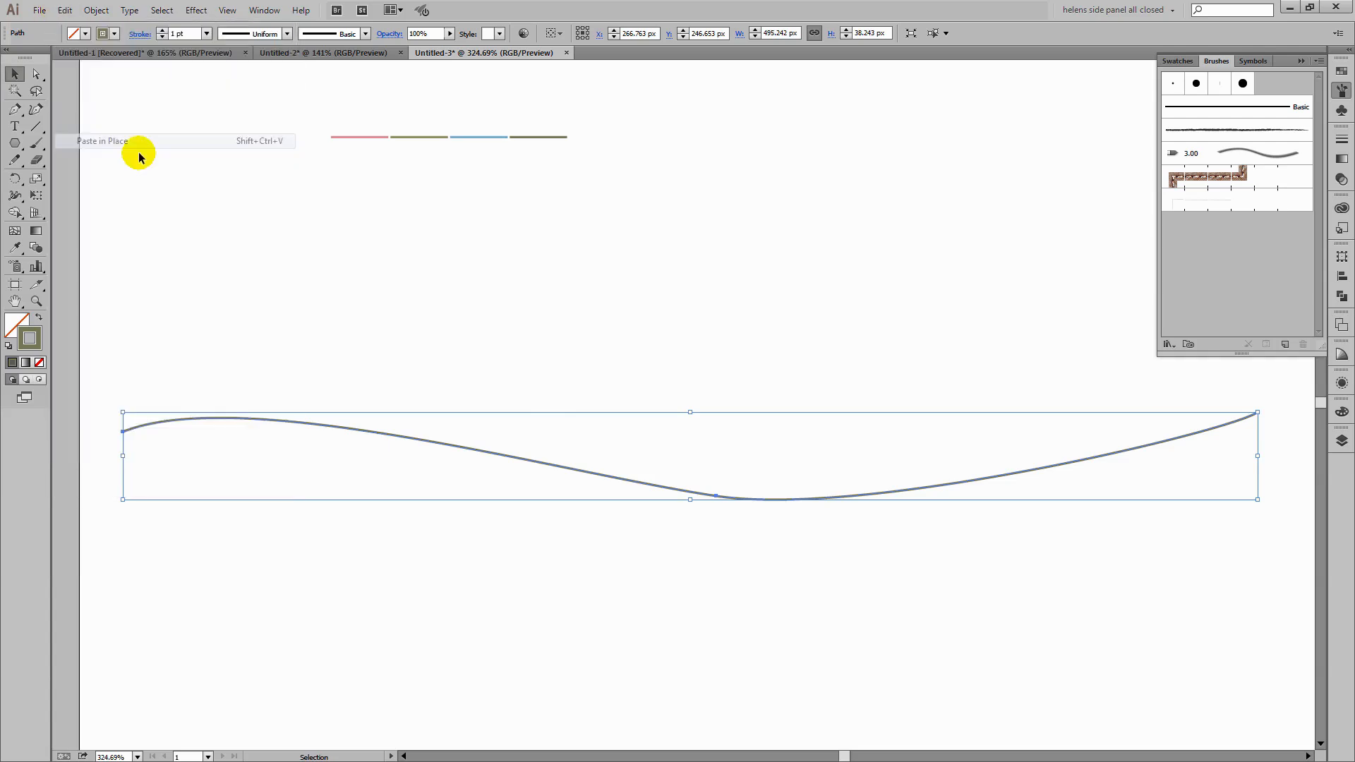
Hide the topmost duplicate path in Layer 1 and select the visible wavy path directly beneath it
{"action": "left_click", "coordinate": [1343, 441]}
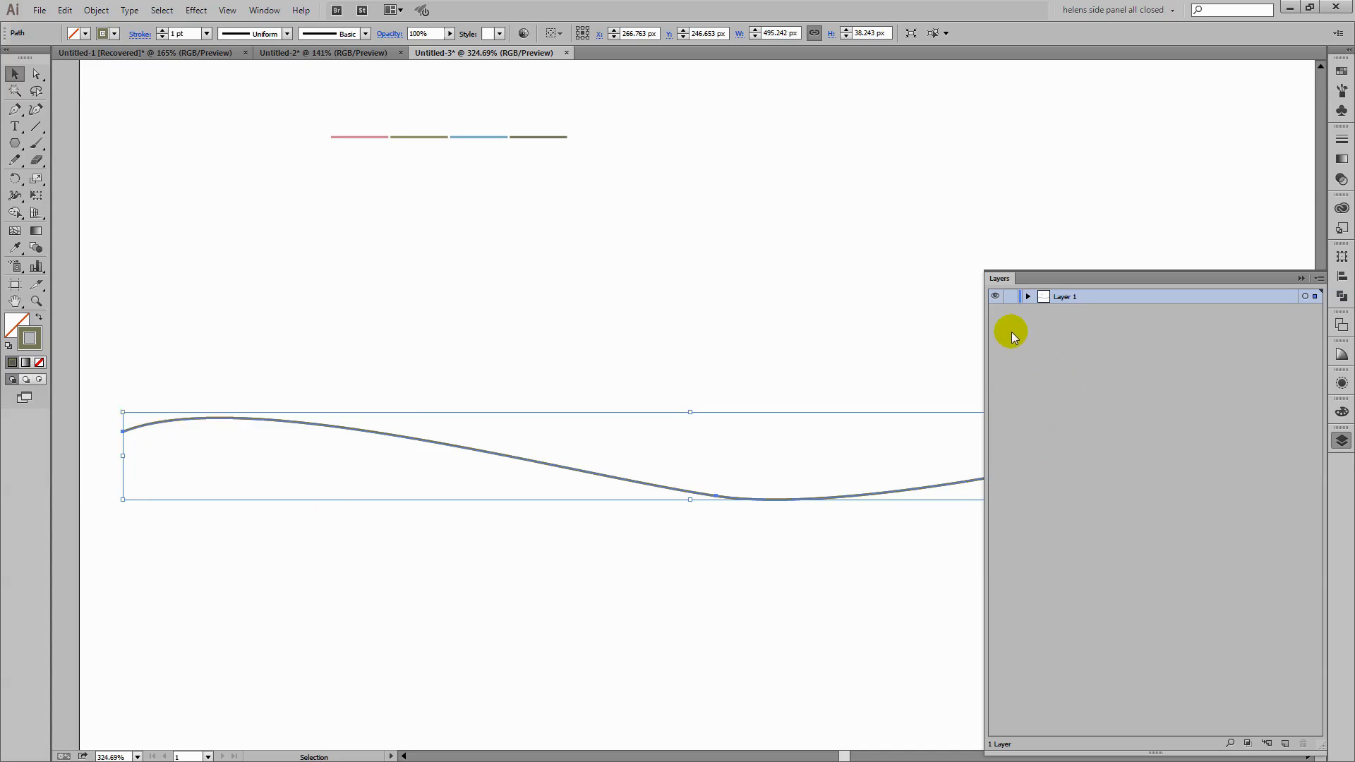
{"action": "left_click", "coordinate": [1028, 297]}
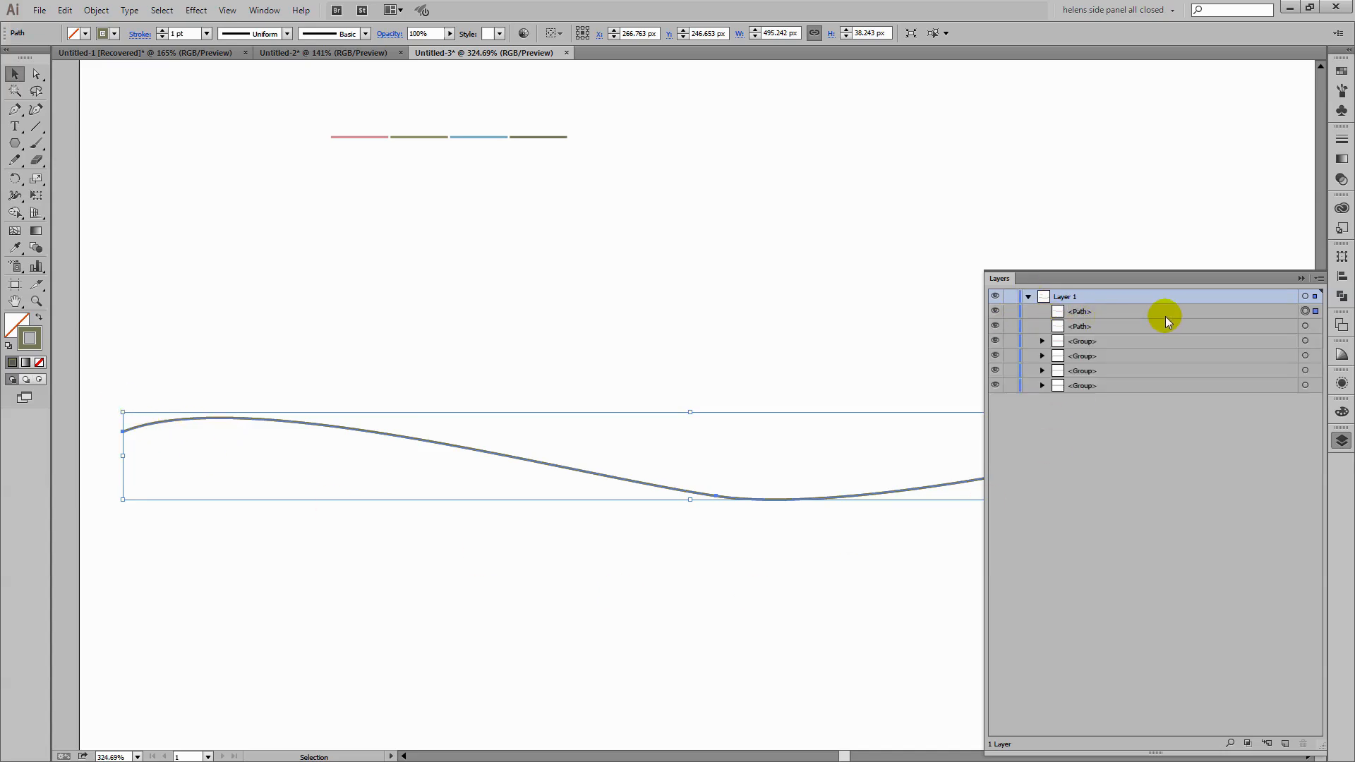
{"action": "left_click", "coordinate": [995, 312]}
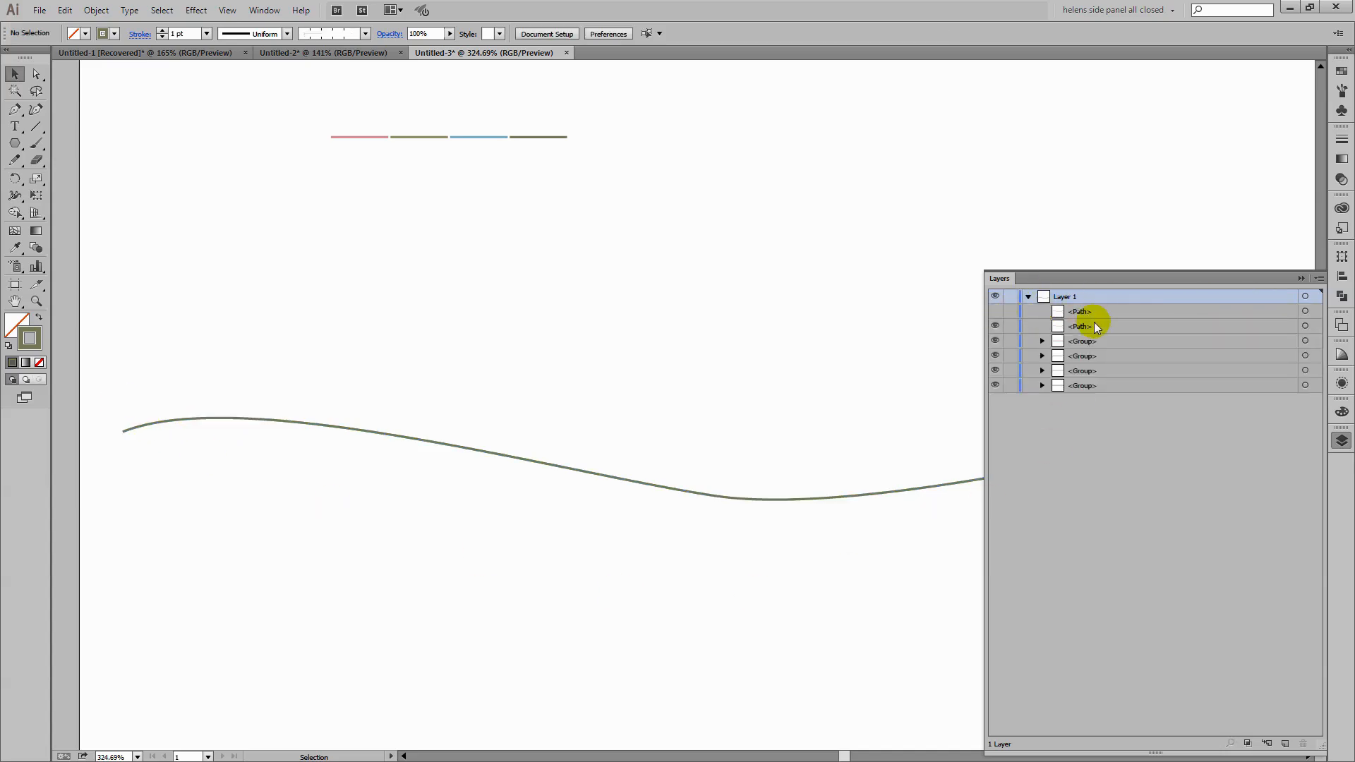
{"action": "left_click", "coordinate": [1094, 327]}
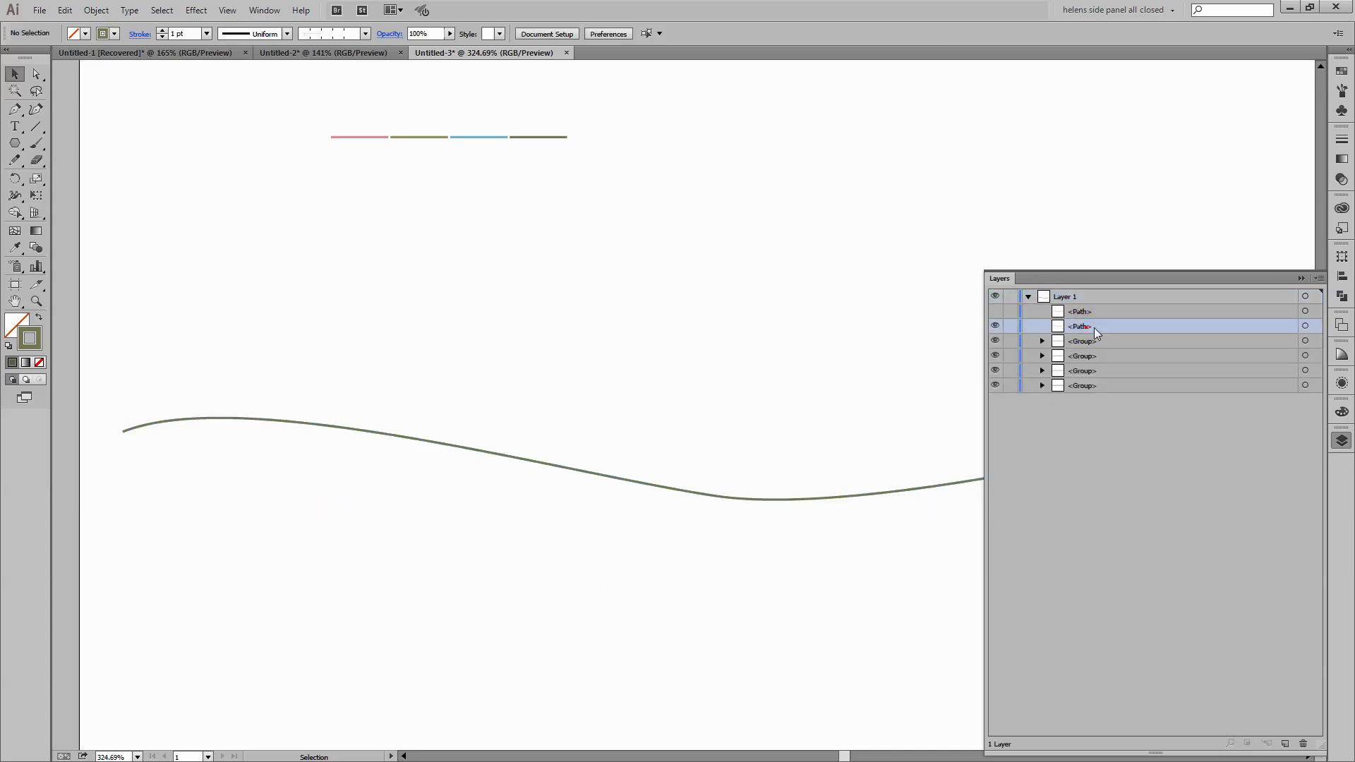
{"action": "left_click", "coordinate": [1305, 326]}
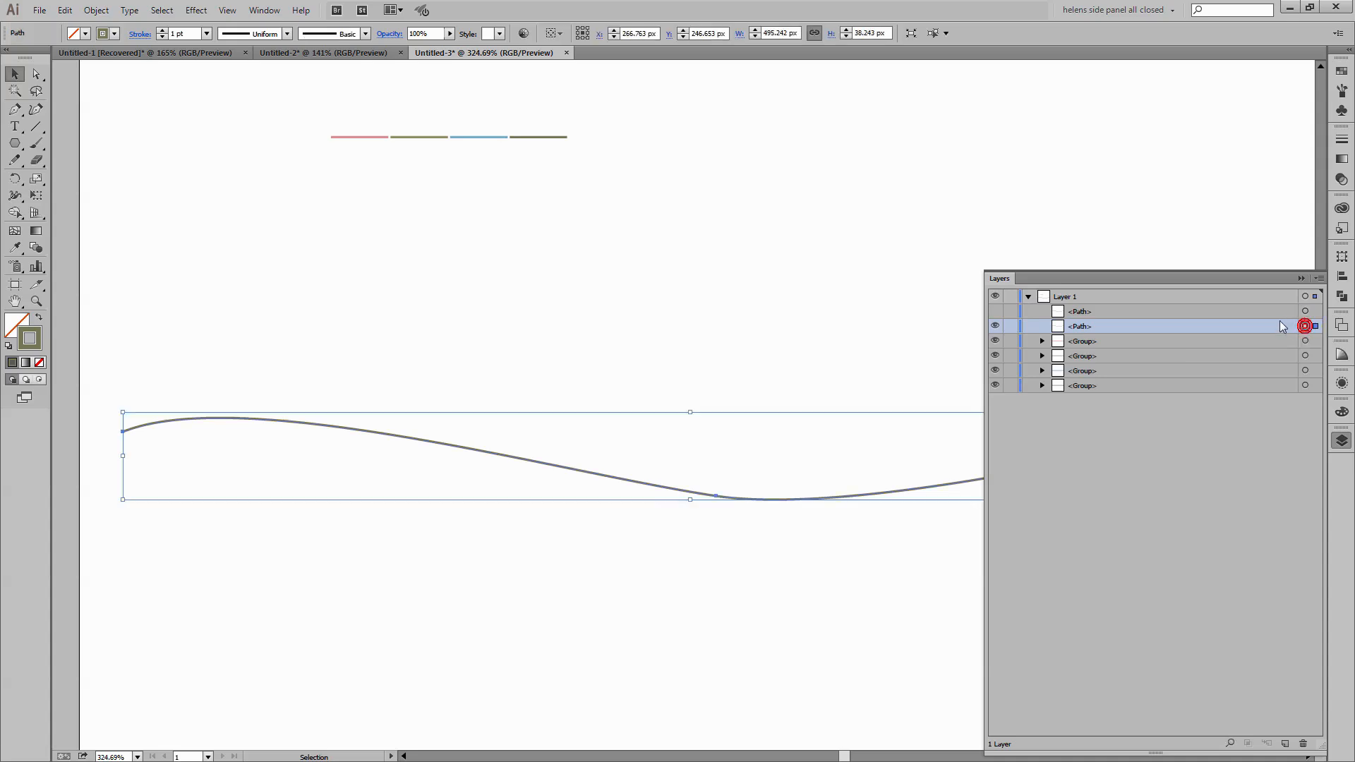
{"action": "left_click", "coordinate": [1301, 278]}
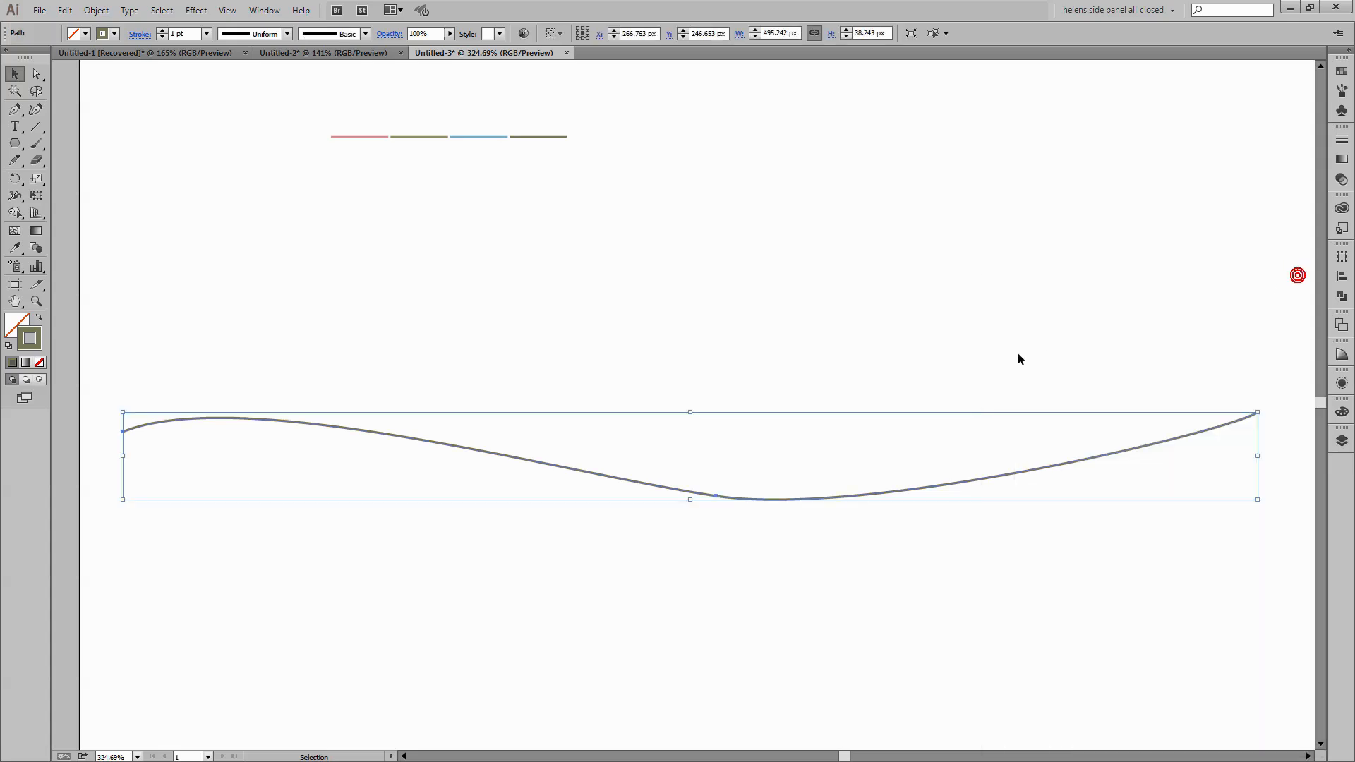
Apply the colored-segment pattern brush to the selected wavy path and deselect it
{"action": "left_click", "coordinate": [1343, 90]}
{"action": "left_click", "coordinate": [1234, 200]}
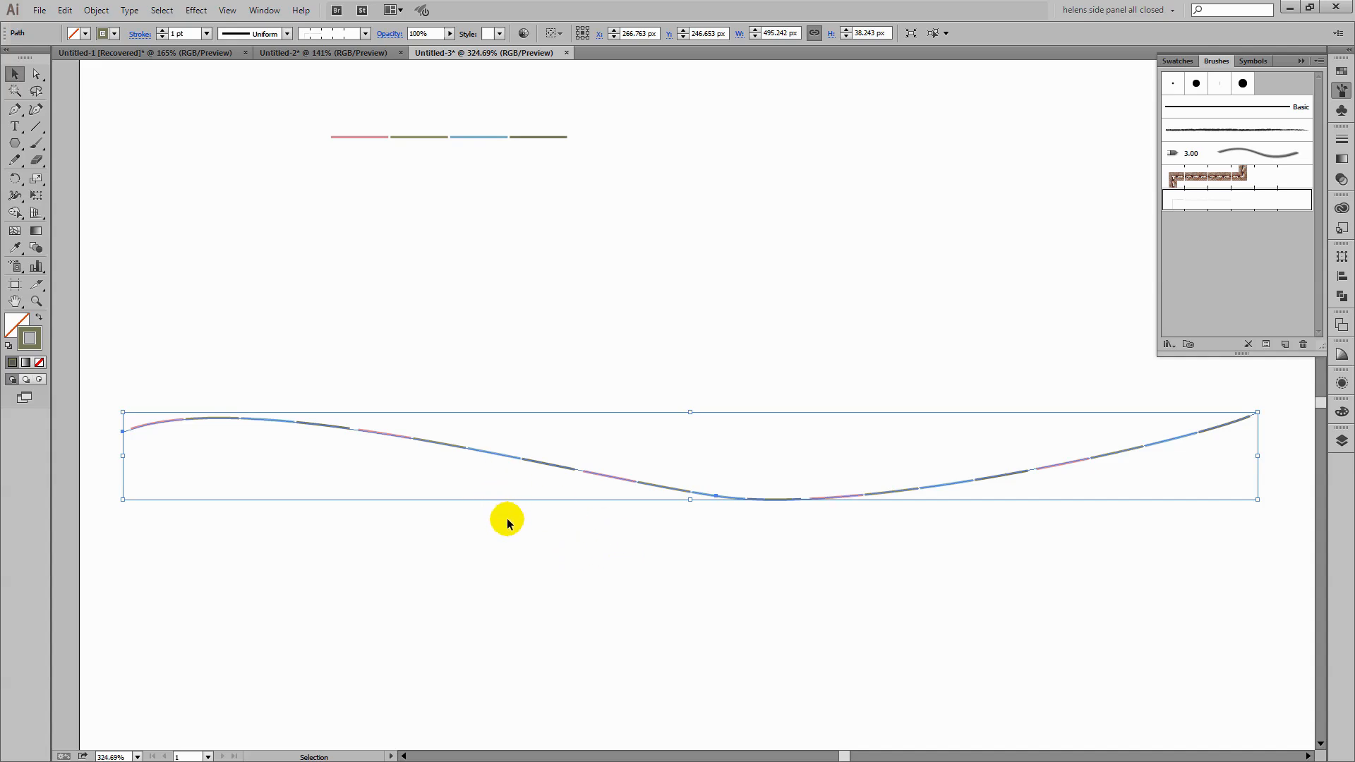
{"action": "left_click", "coordinate": [280, 450]}
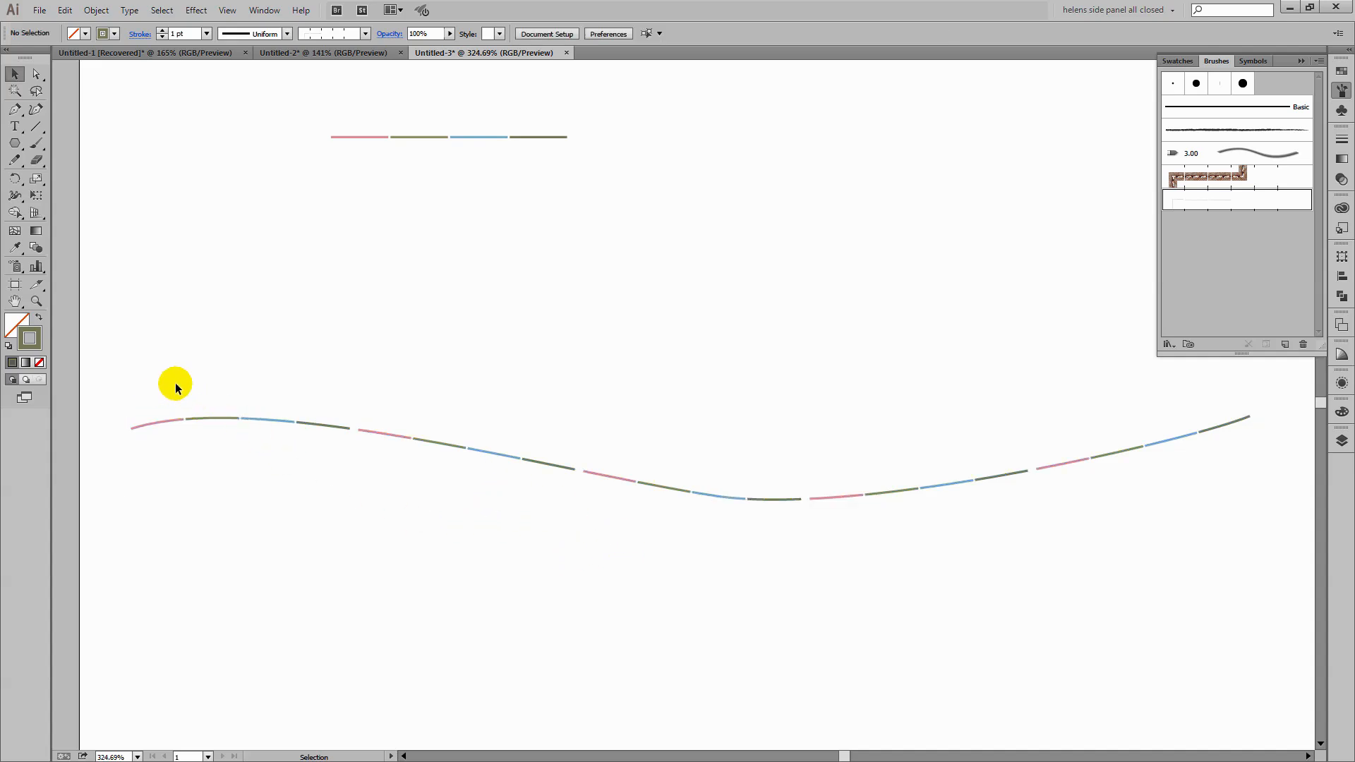
Set the pattern brush spacing on the wavy path's stroke to 1%, with preview on, and deselect the path
{"action": "mouse_move", "coordinate": [175, 385]}
{"action": "left_mouse_down"}
{"action": "mouse_move", "coordinate": [705, 517]}
{"action": "mouse_move", "coordinate": [1218, 536]}
{"action": "left_mouse_up"}
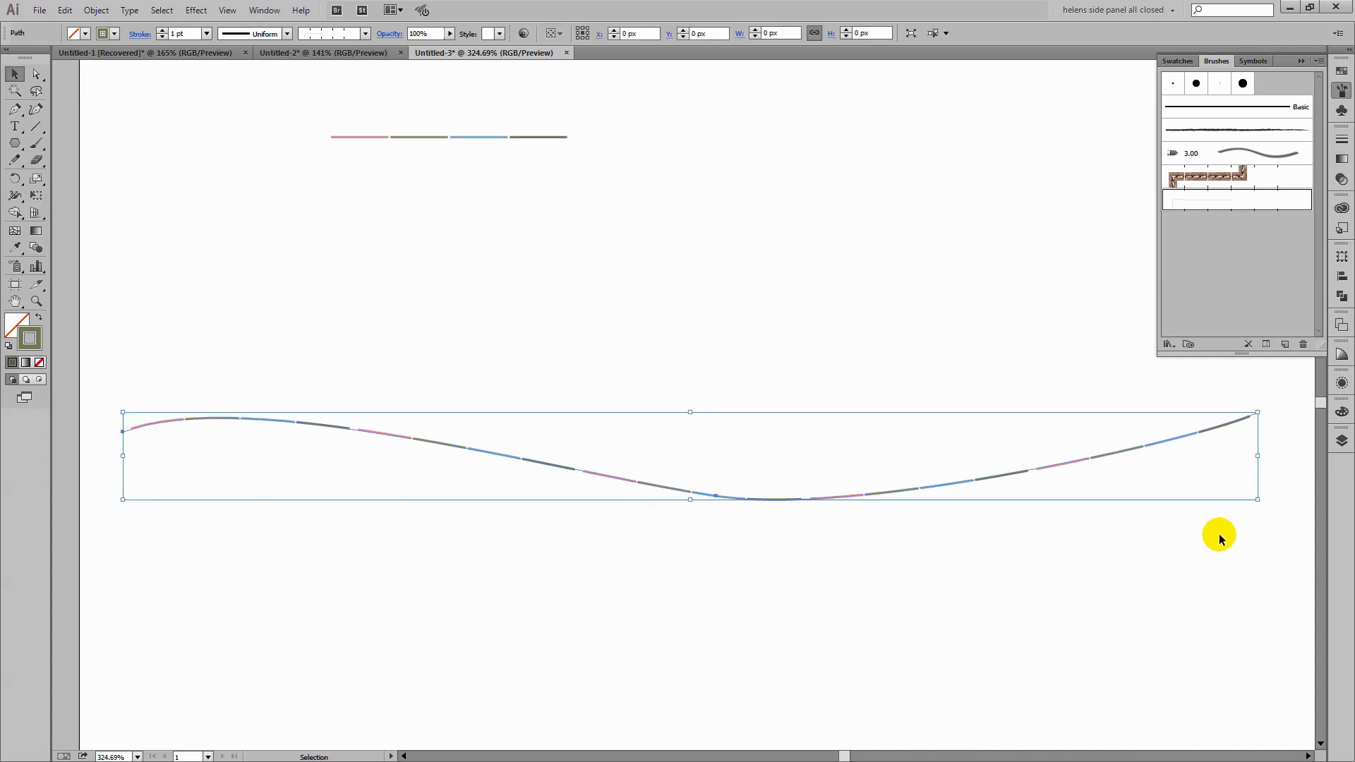
{"action": "left_click", "coordinate": [1265, 344]}
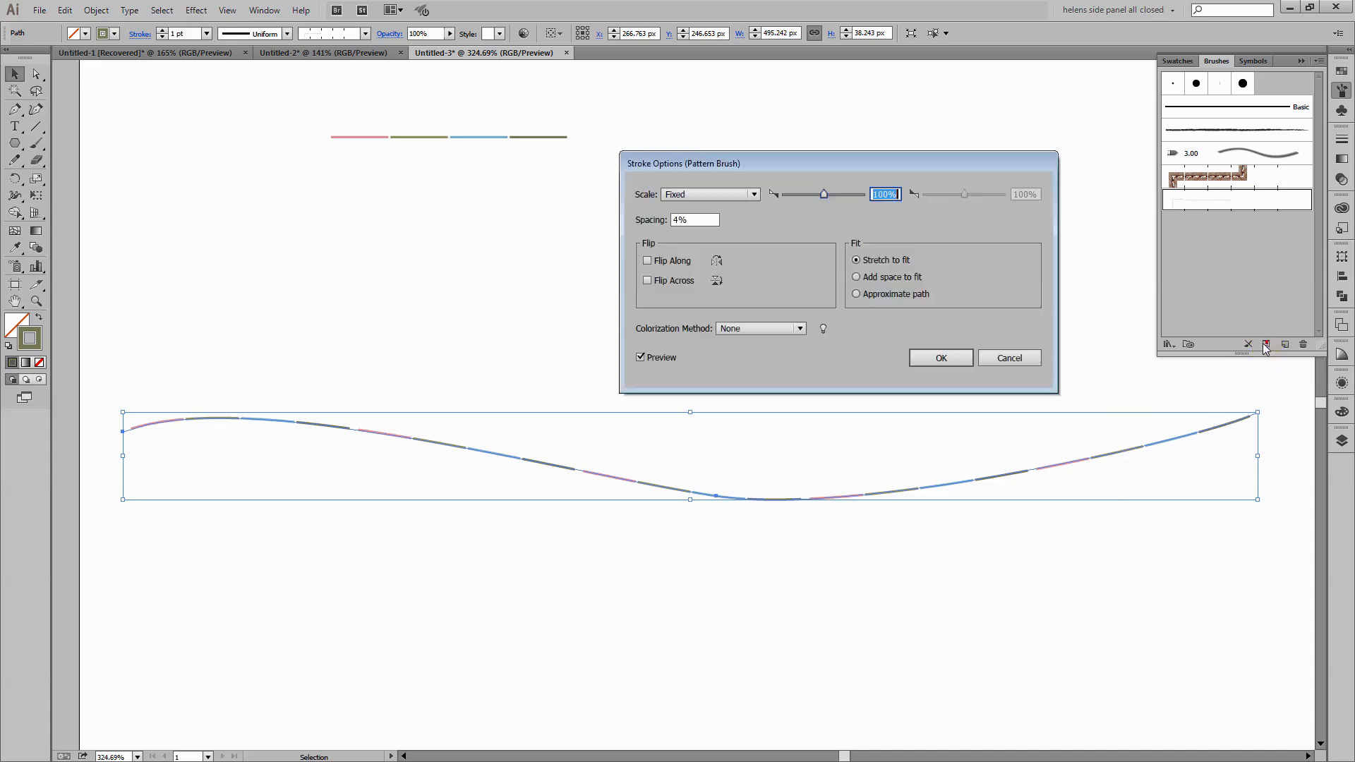
{"action": "left_click_drag", "start_coordinate": [684, 219], "coordinate": [650, 216]}
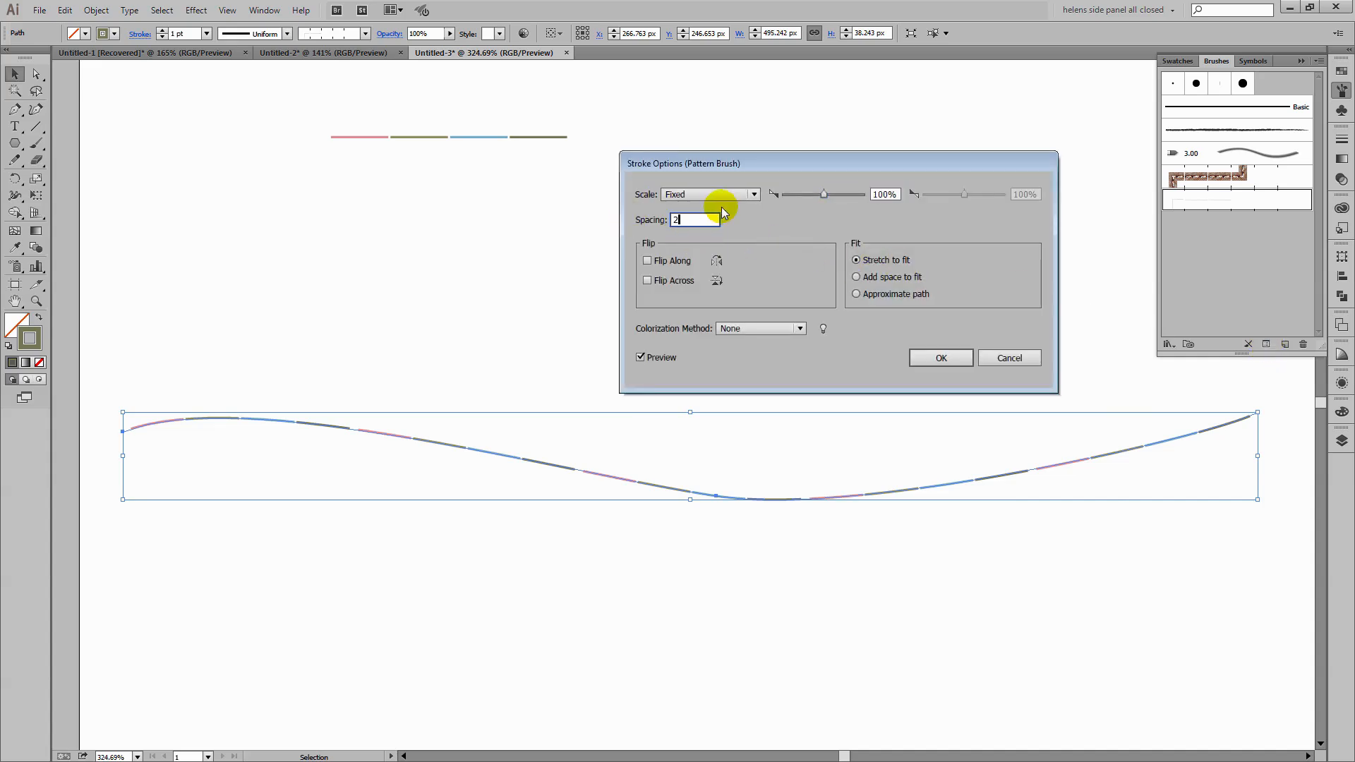
{"action": "key", "text": "Tab"}
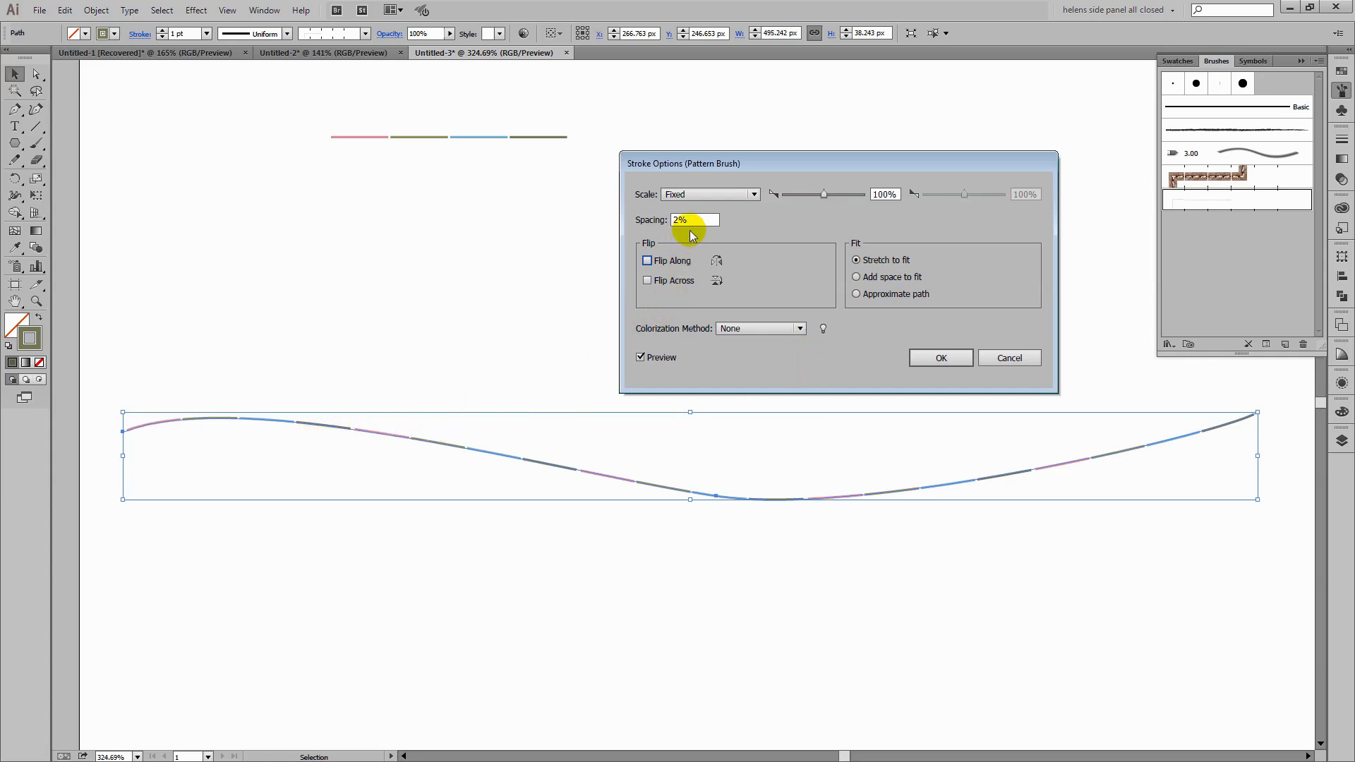
{"action": "left_click_drag", "start_coordinate": [690, 220], "coordinate": [672, 220]}
{"action": "type", "text": "0"}
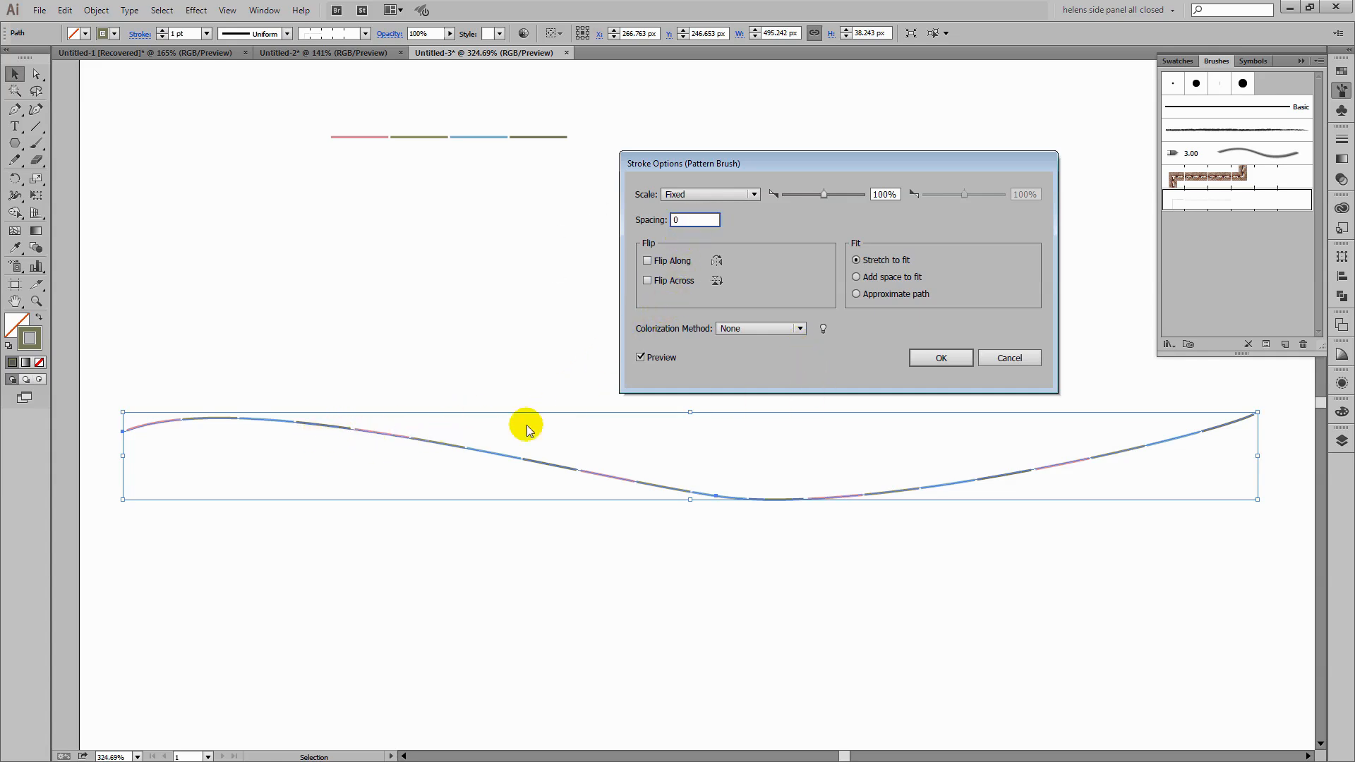
{"action": "type", "text": "1"}
{"action": "key", "text": "Tab"}
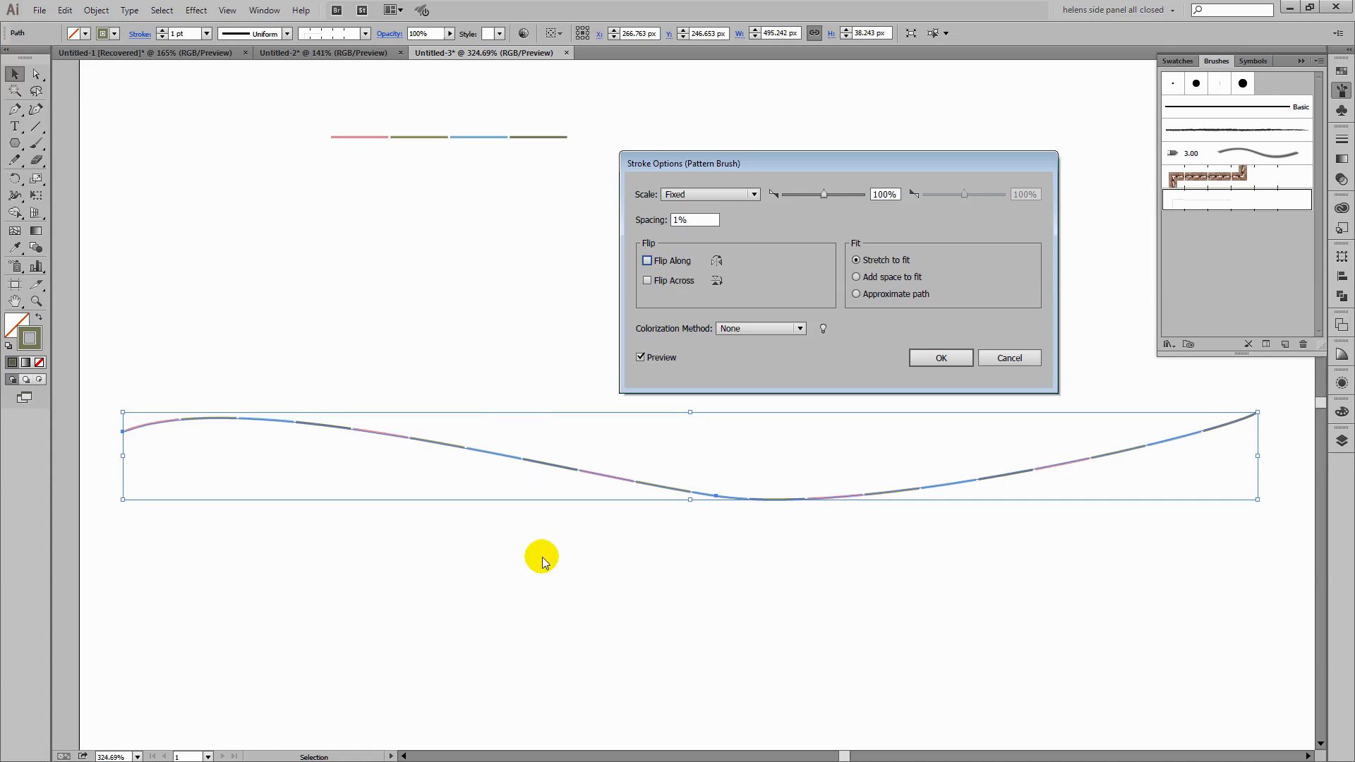
{"action": "left_click", "coordinate": [941, 359]}
{"action": "left_click", "coordinate": [423, 651]}
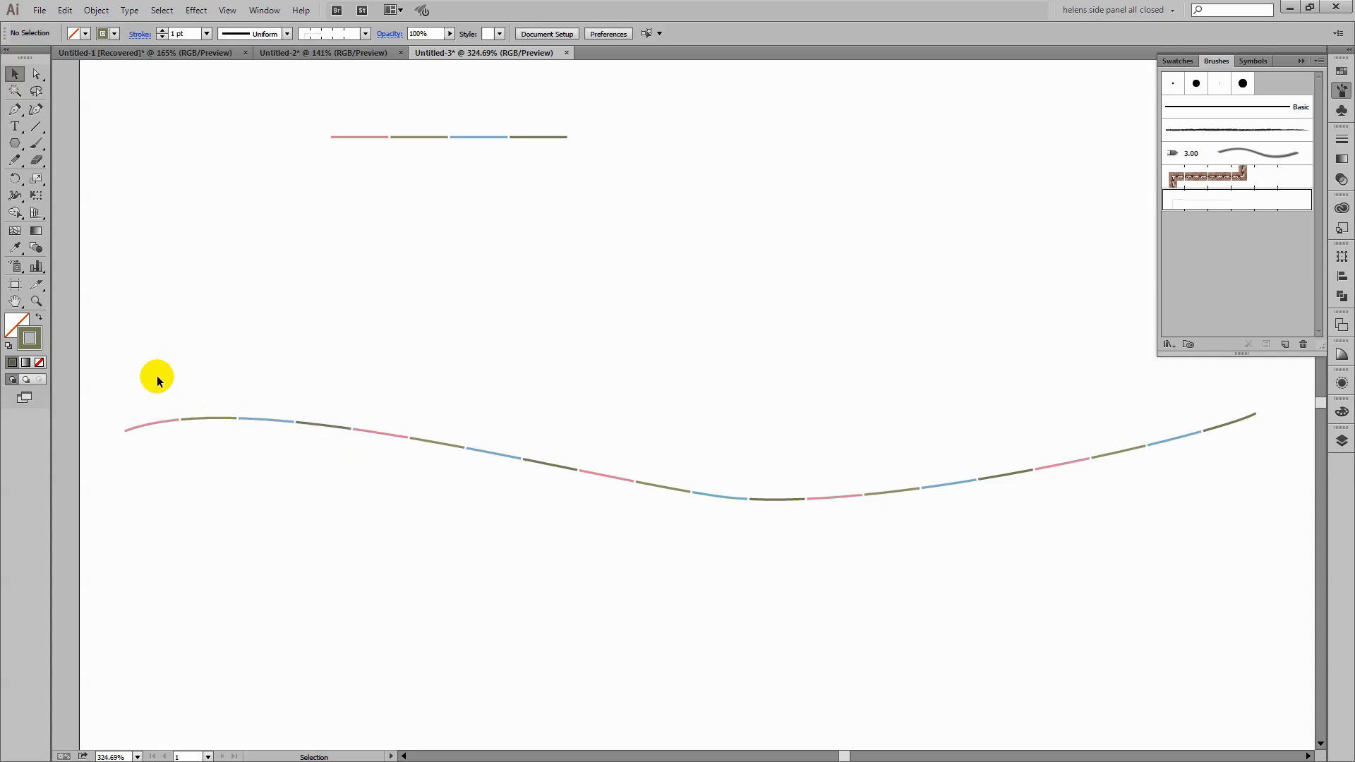
Expand the appearance of the brushed wavy path, ungroup the resulting segments and deselect them
{"action": "left_click_drag", "start_coordinate": [161, 379], "coordinate": [1233, 548]}
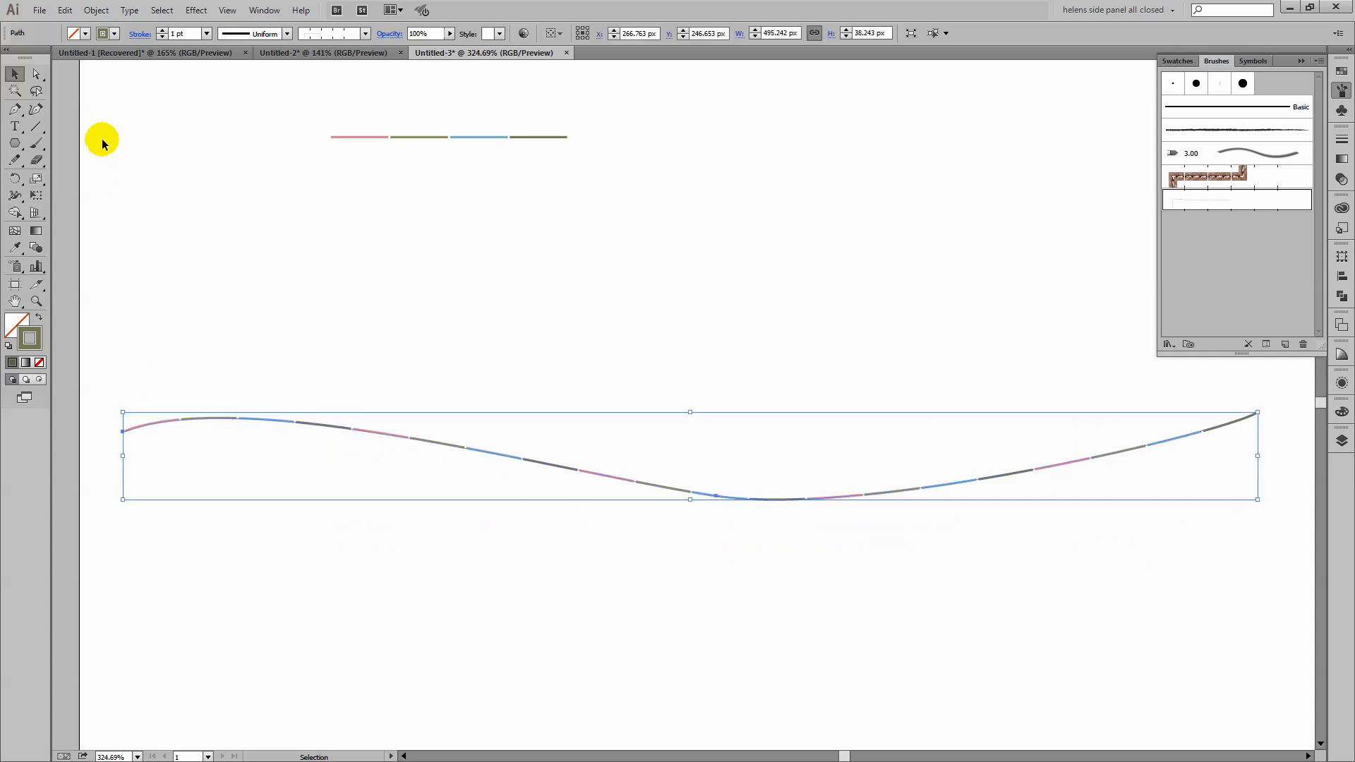
{"action": "left_click", "coordinate": [96, 10]}
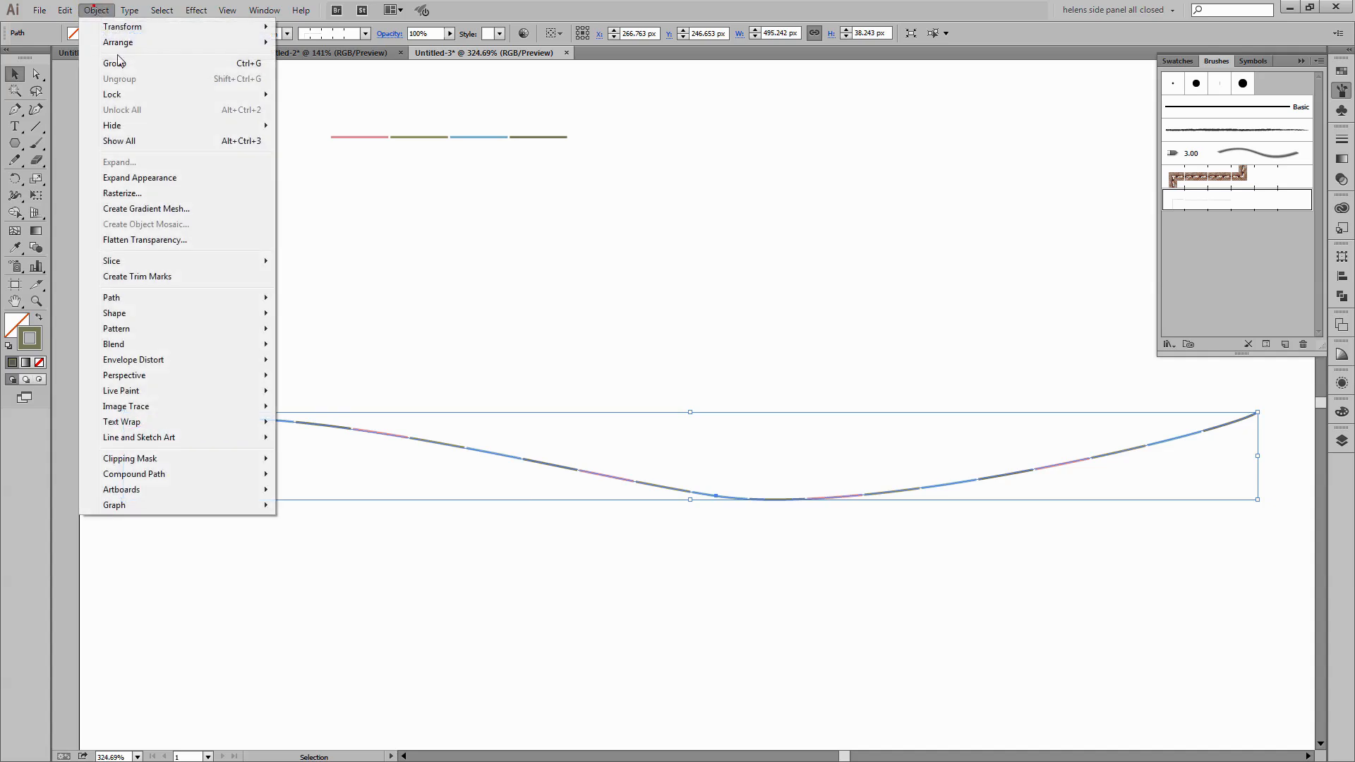
{"action": "left_click", "coordinate": [134, 182]}
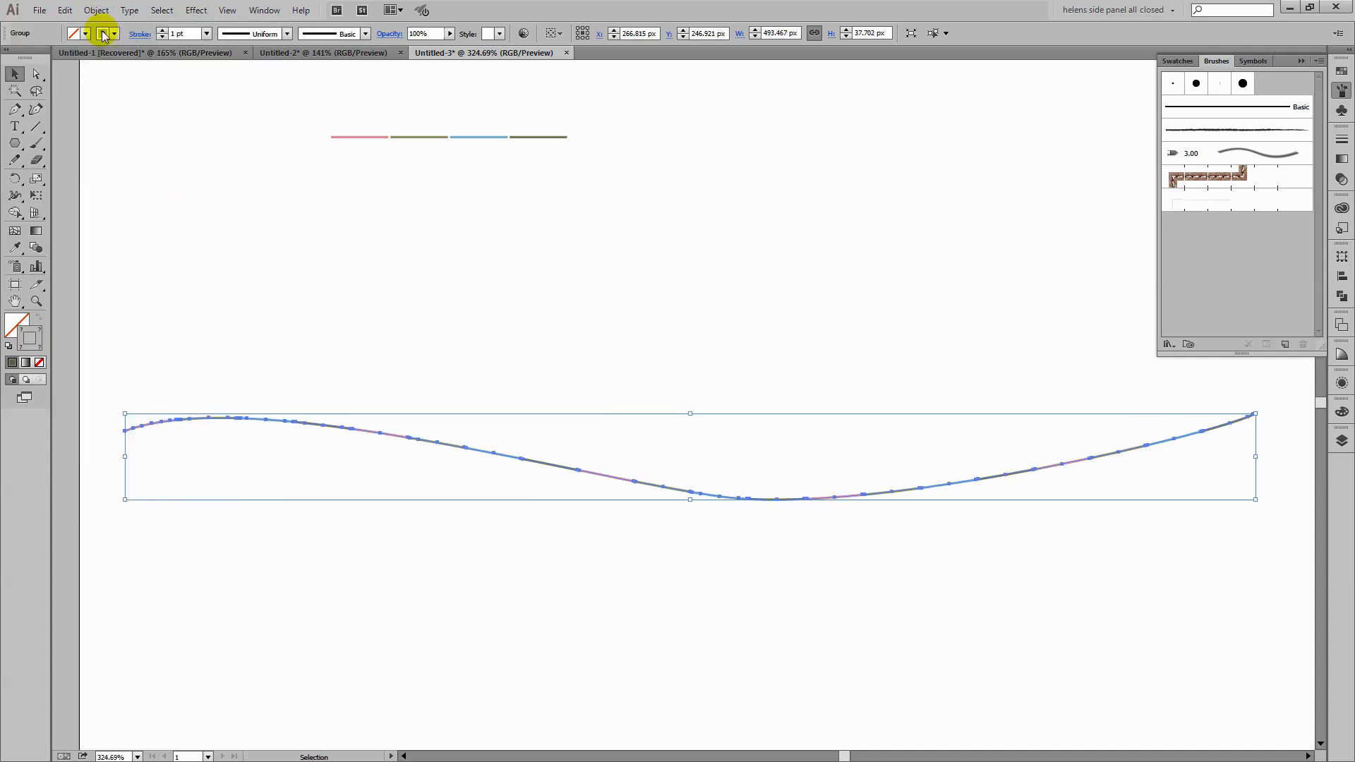
{"action": "left_click", "coordinate": [96, 10]}
{"action": "left_click", "coordinate": [124, 78]}
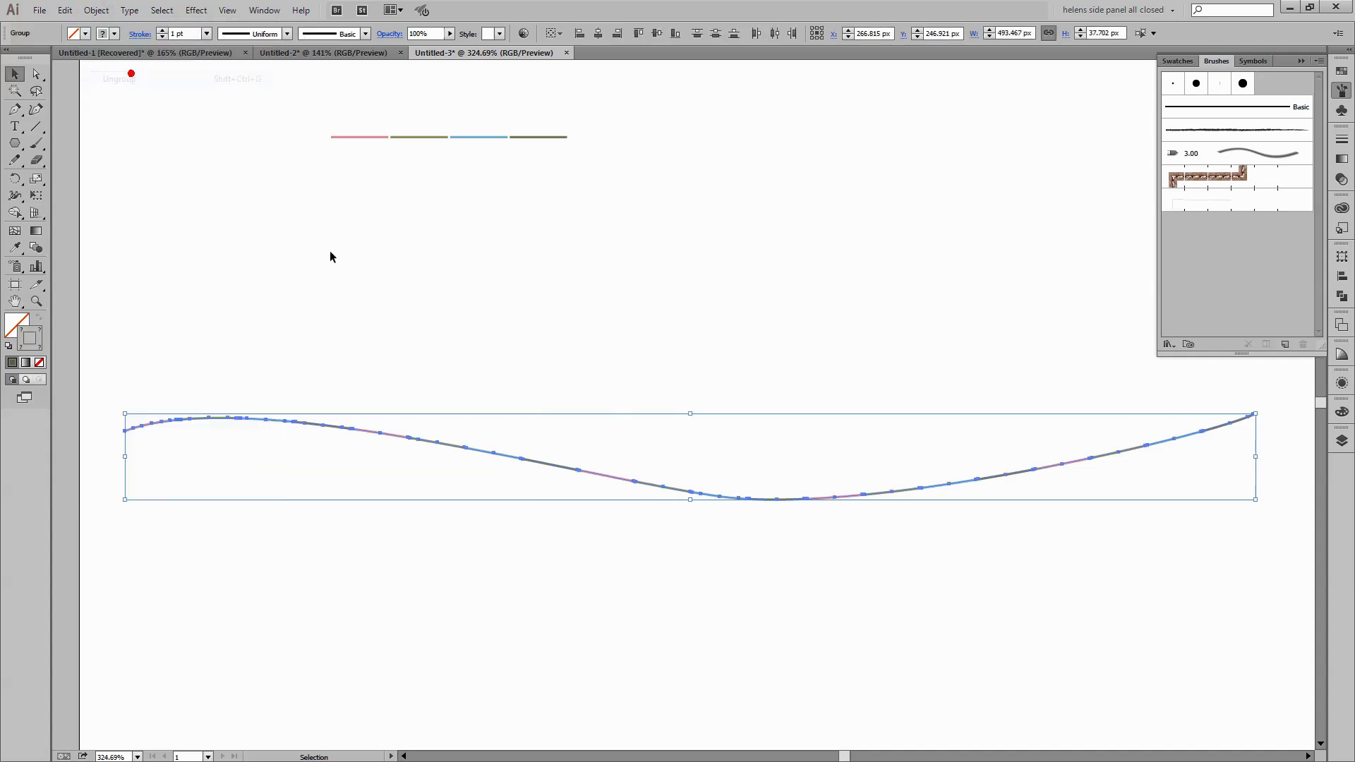
{"action": "left_click", "coordinate": [520, 563]}
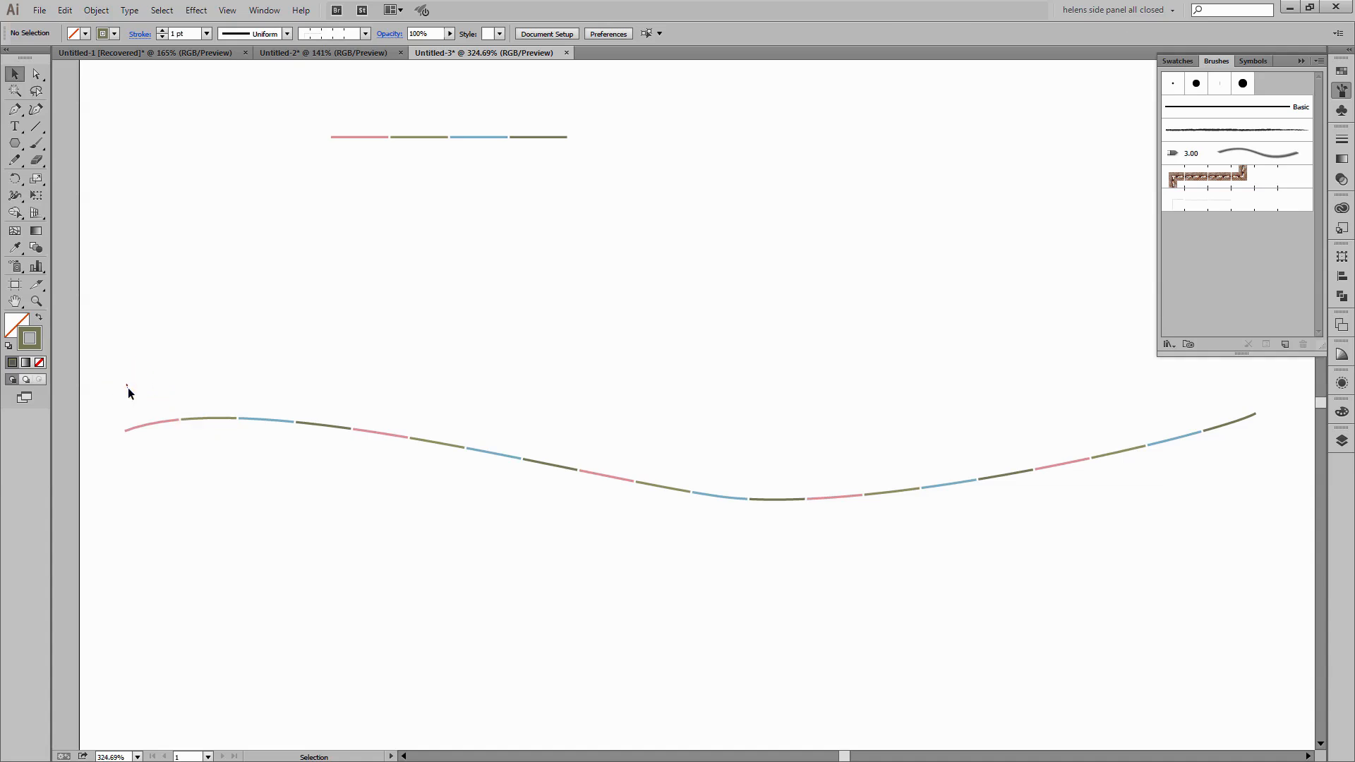
{"action": "mouse_move", "coordinate": [263, 440]}
{"action": "left_mouse_down"}
{"action": "mouse_move", "coordinate": [1082, 496]}
{"action": "mouse_move", "coordinate": [1255, 532]}
{"action": "mouse_move", "coordinate": [1240, 532]}
{"action": "left_mouse_up"}
{"action": "left_click", "coordinate": [600, 321]}
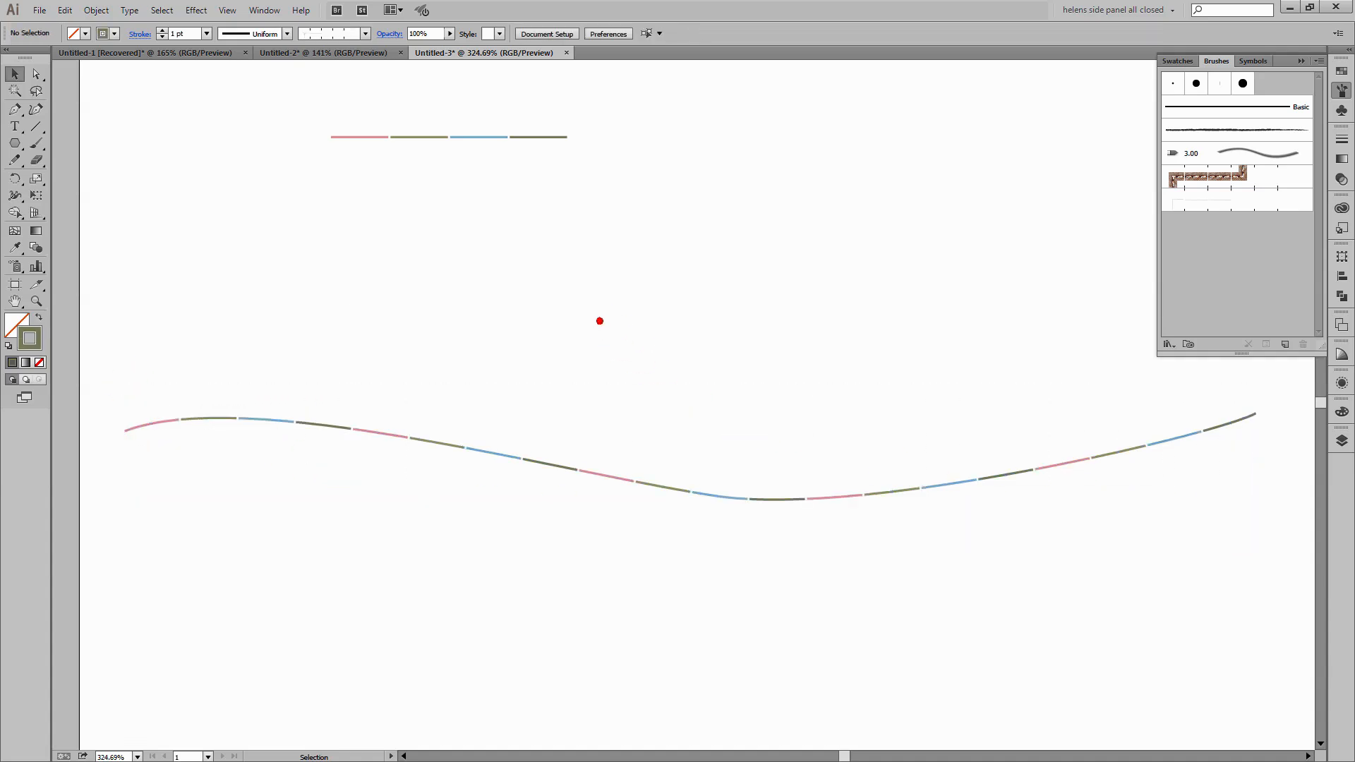
Draw a three-sided polygon with a radius of 50 px above the wavy line
{"action": "left_click", "coordinate": [13, 144]}
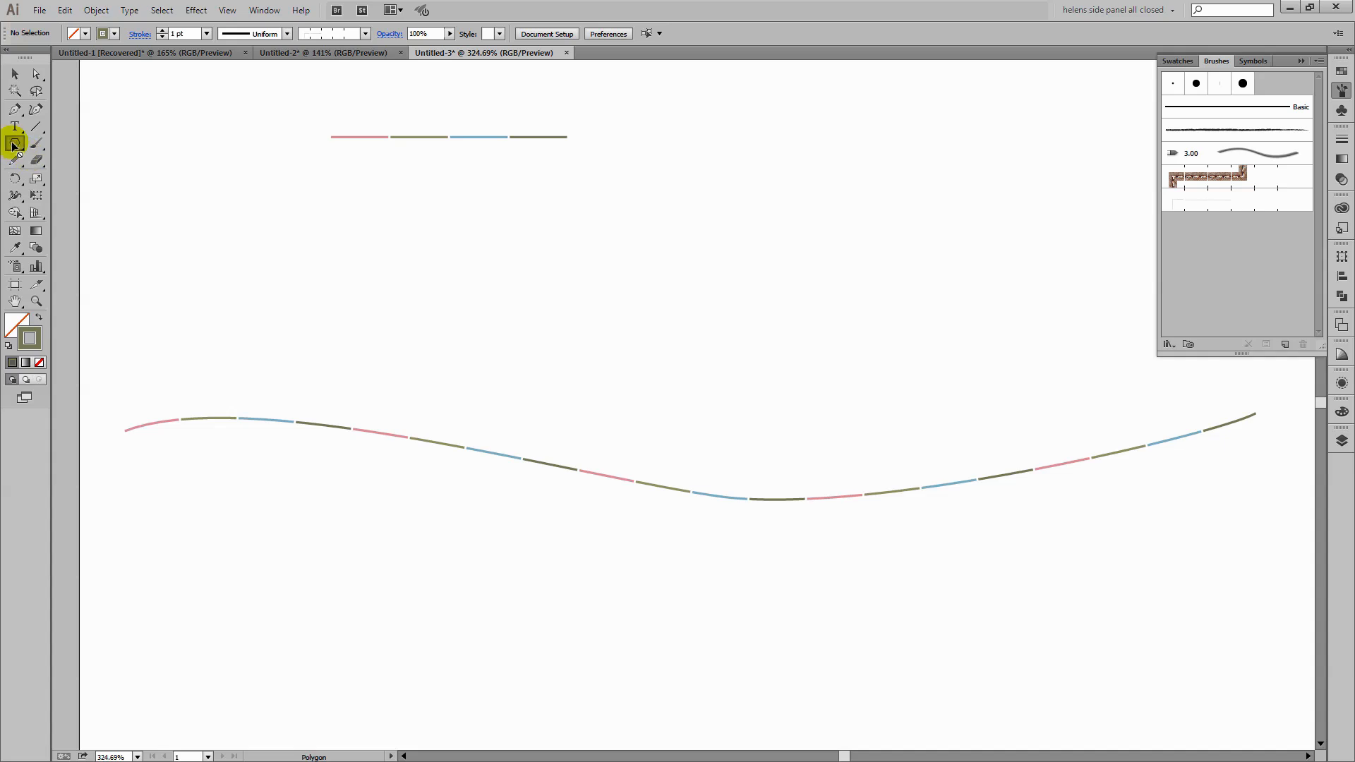
{"action": "left_click_drag", "start_coordinate": [14, 146], "coordinate": [155, 197]}
{"action": "left_click", "coordinate": [719, 277]}
{"action": "left_click", "coordinate": [594, 419]}
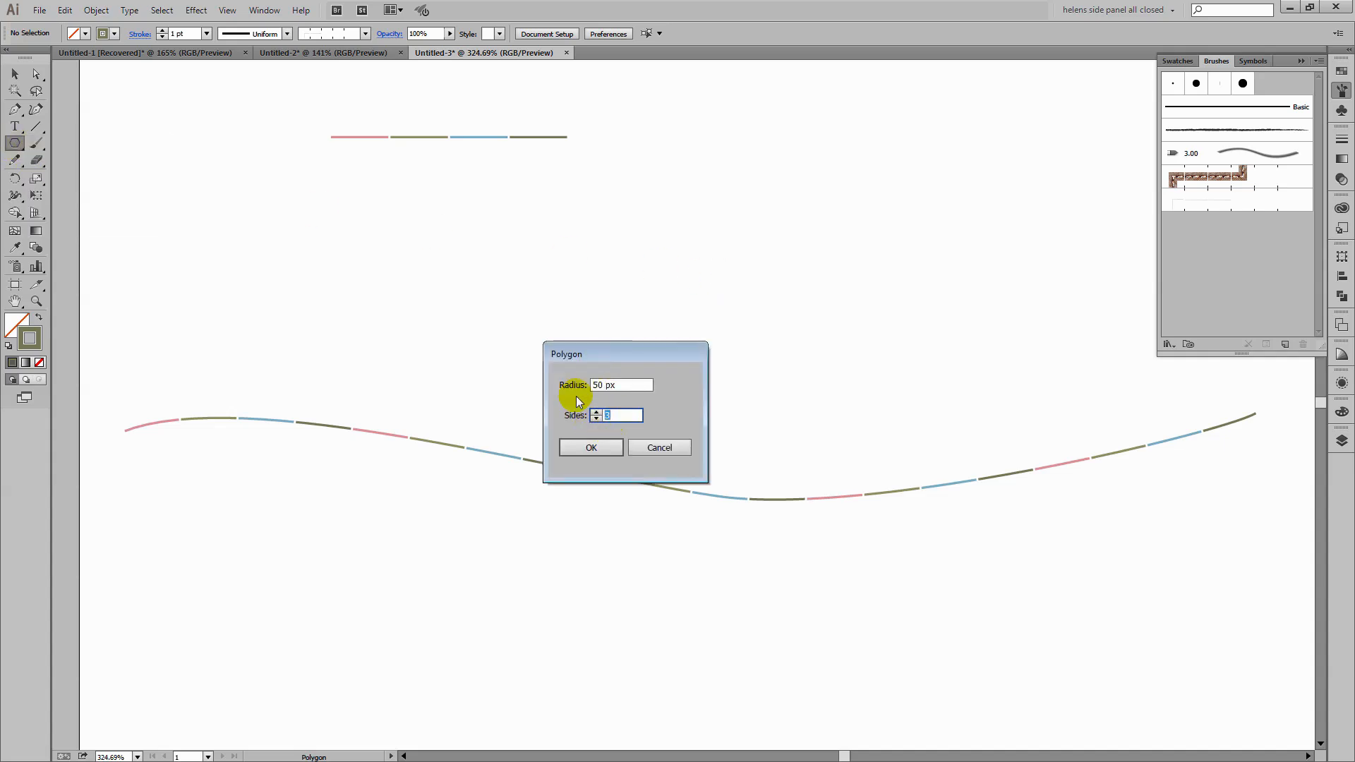
{"action": "left_click", "coordinate": [592, 449]}
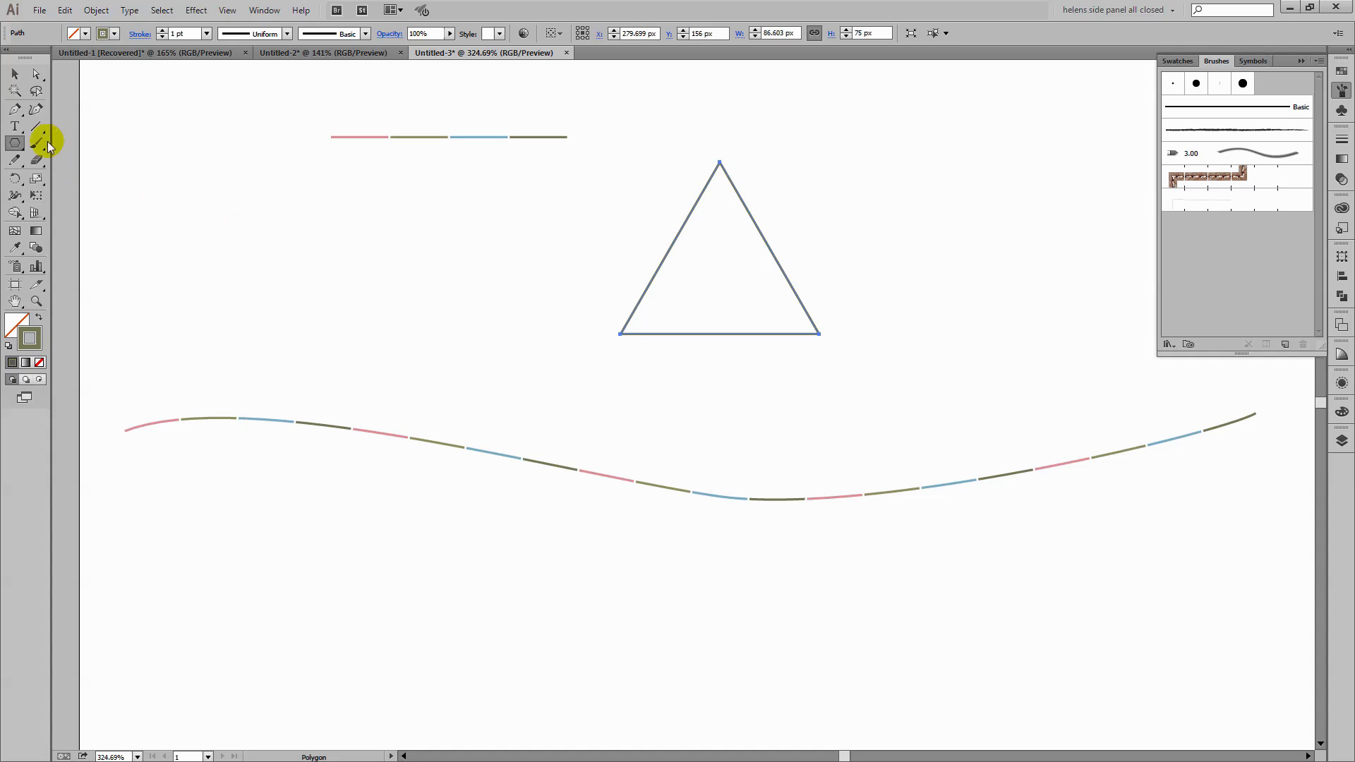
Flip the triangle to point downward and resize it to about 38 px wide and 77 px high
{"action": "left_click", "coordinate": [15, 75]}
{"action": "left_click", "coordinate": [622, 335]}
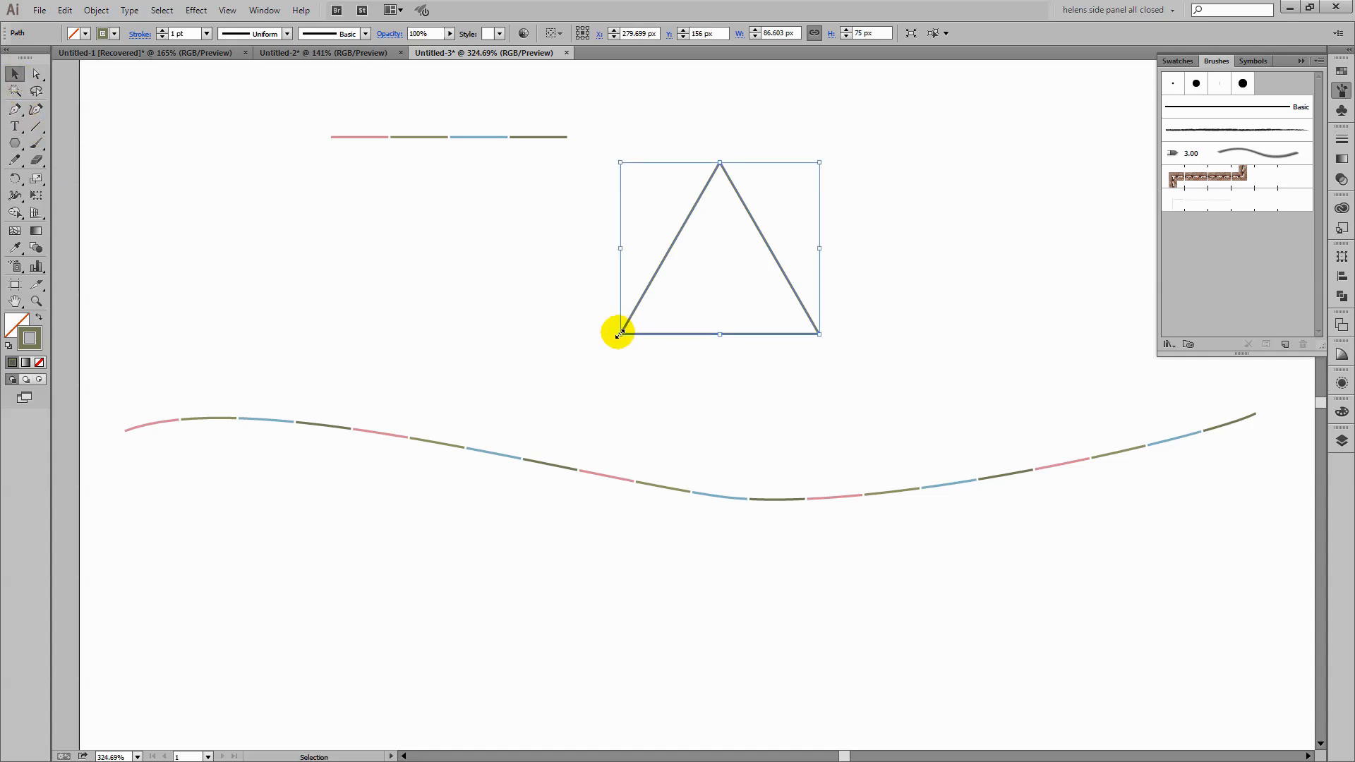
{"action": "mouse_move", "coordinate": [618, 335]}
{"action": "left_mouse_down"}
{"action": "mouse_move", "coordinate": [735, 340]}
{"action": "mouse_move", "coordinate": [667, 278]}
{"action": "mouse_move", "coordinate": [798, 158]}
{"action": "mouse_move", "coordinate": [817, 188]}
{"action": "left_mouse_up"}
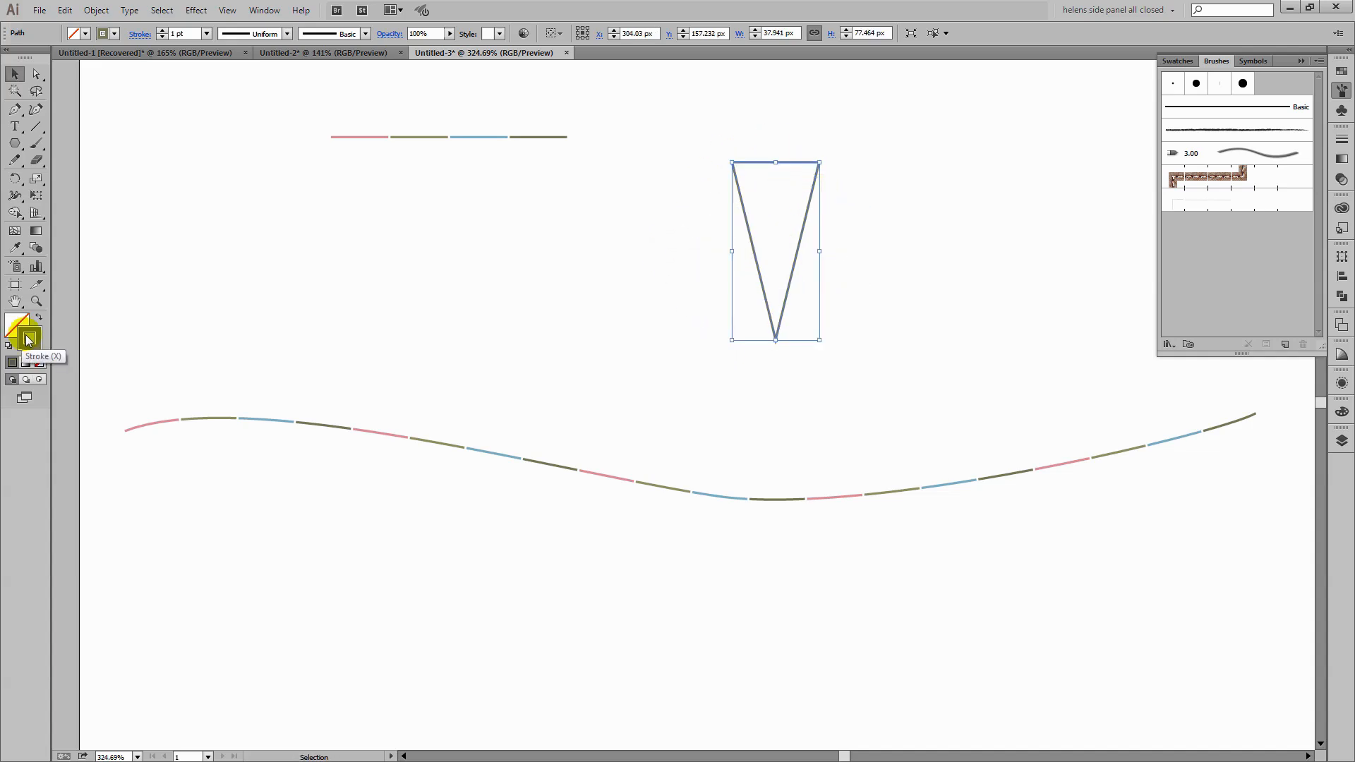
Give the downward-pointing triangle a black fill and no stroke
{"action": "key", "text": "d"}
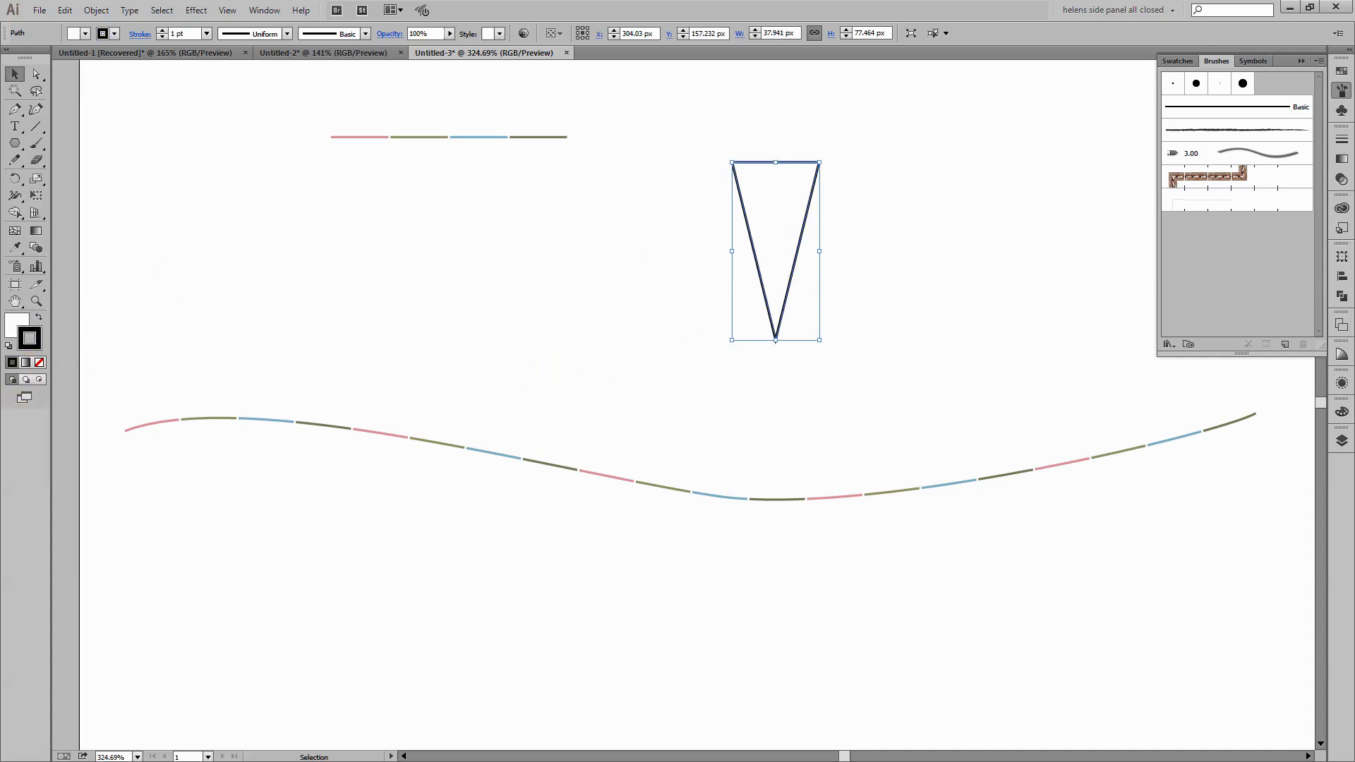
{"action": "key", "text": "shift+x"}
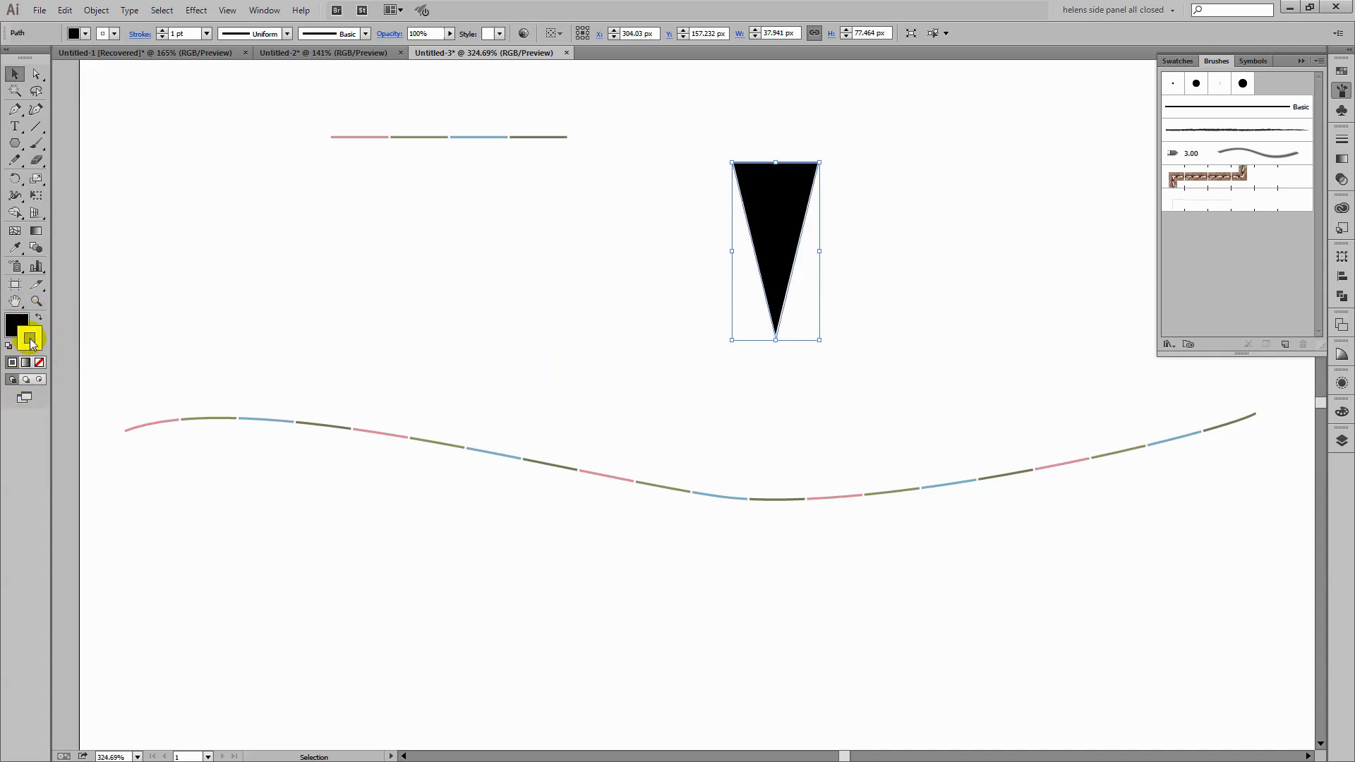
{"action": "left_click", "coordinate": [39, 362]}
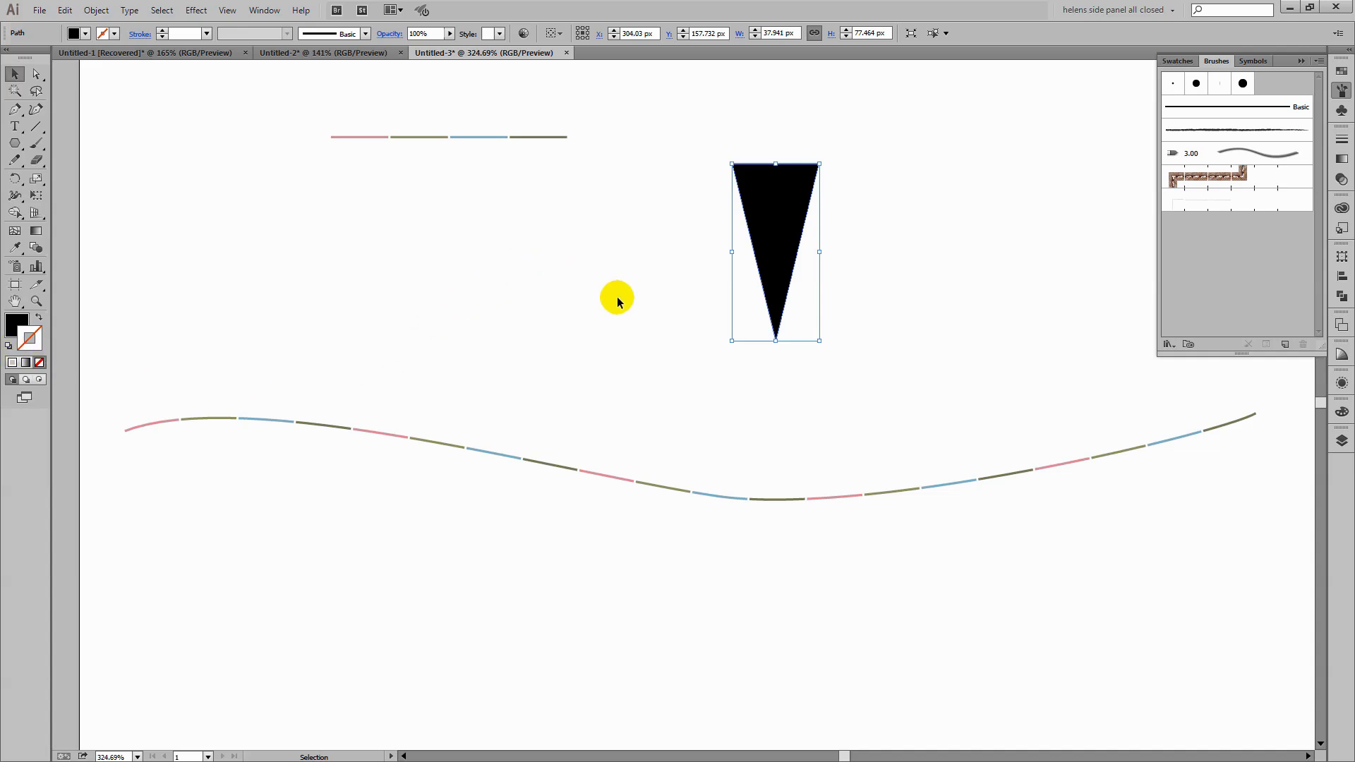
Shrink the black triangle to about 17 × 35 px and place a copy directly above it, narrowed to about 2 px wide
{"action": "left_click_drag", "start_coordinate": [731, 163], "coordinate": [817, 213]}
{"action": "left_click_drag", "start_coordinate": [802, 212], "coordinate": [796, 206]}
{"action": "left_click", "coordinate": [825, 242]}
{"action": "left_click", "coordinate": [799, 187]}
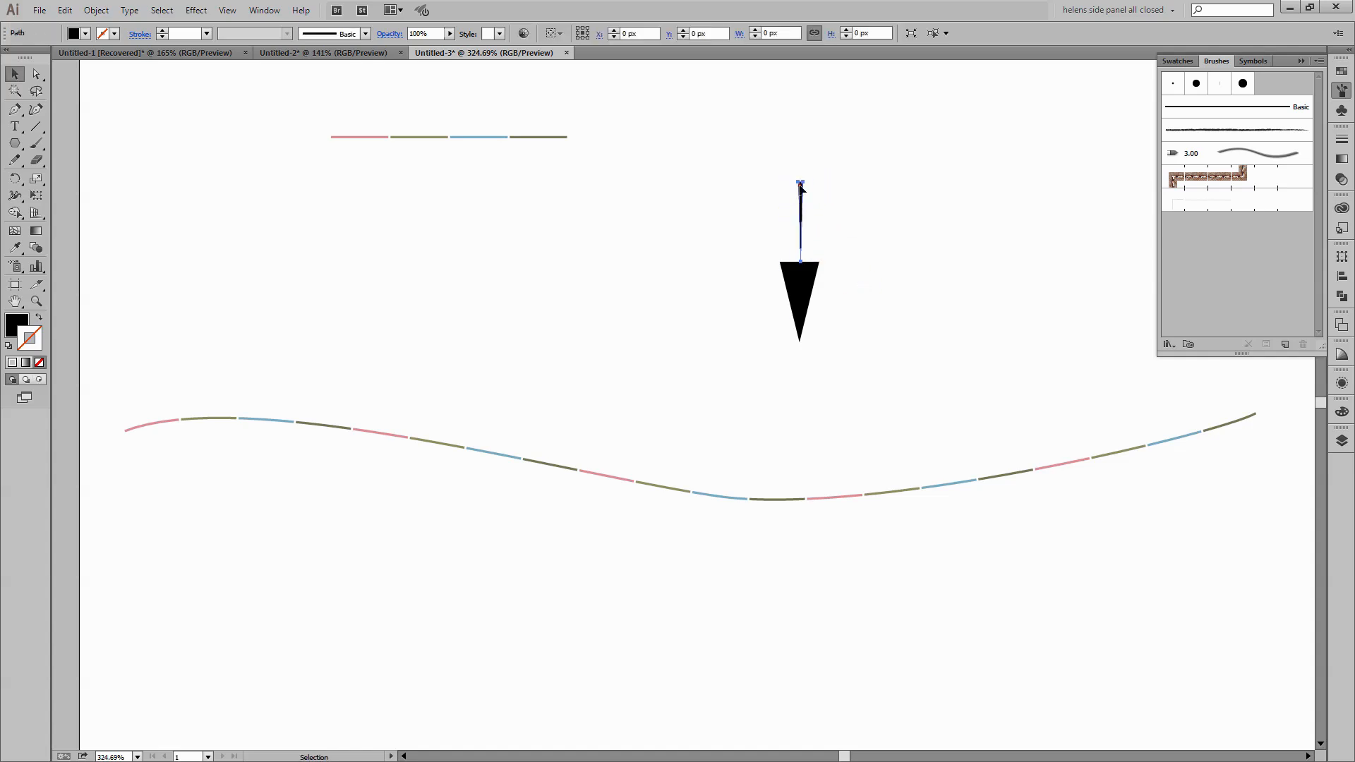
Remove the fill from the narrow upper triangle and deselect it
{"action": "left_click", "coordinate": [26, 332]}
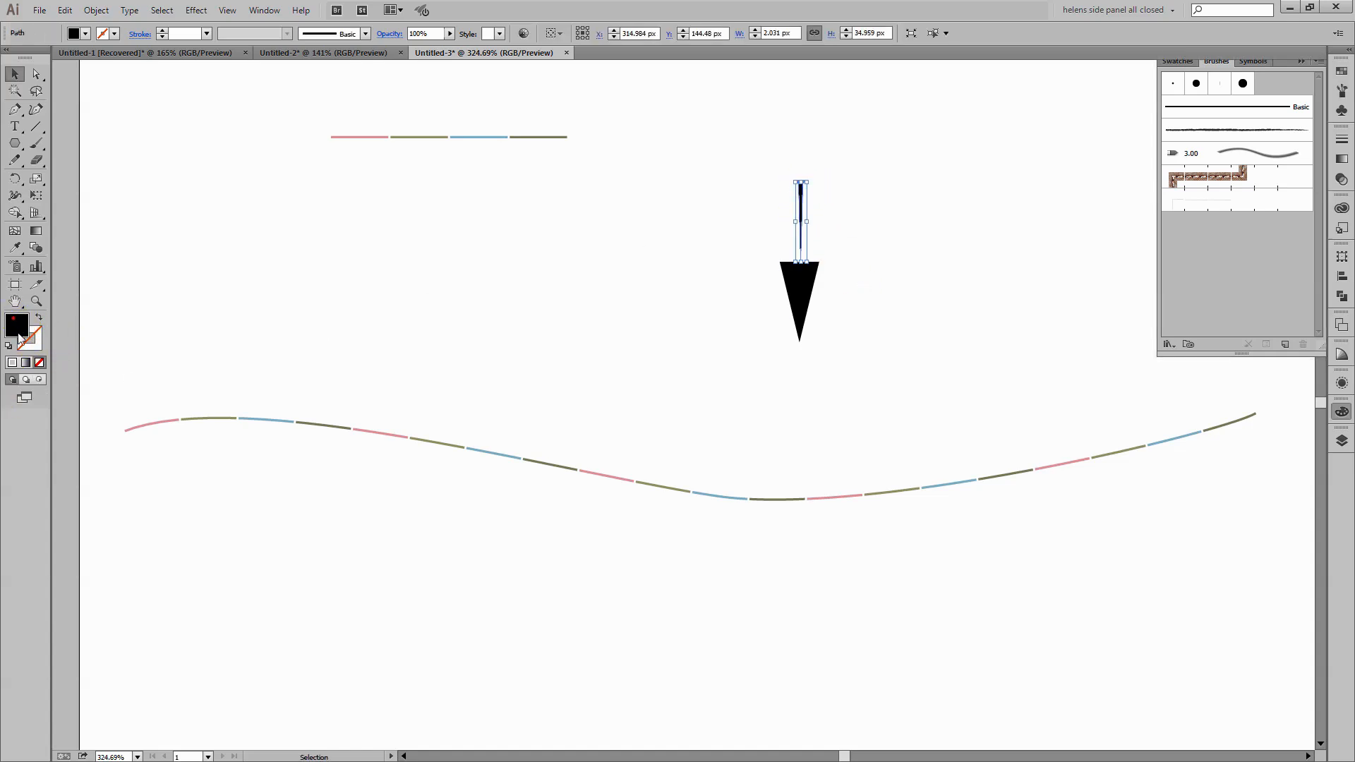
{"action": "left_click", "coordinate": [39, 362]}
{"action": "left_click", "coordinate": [780, 206]}
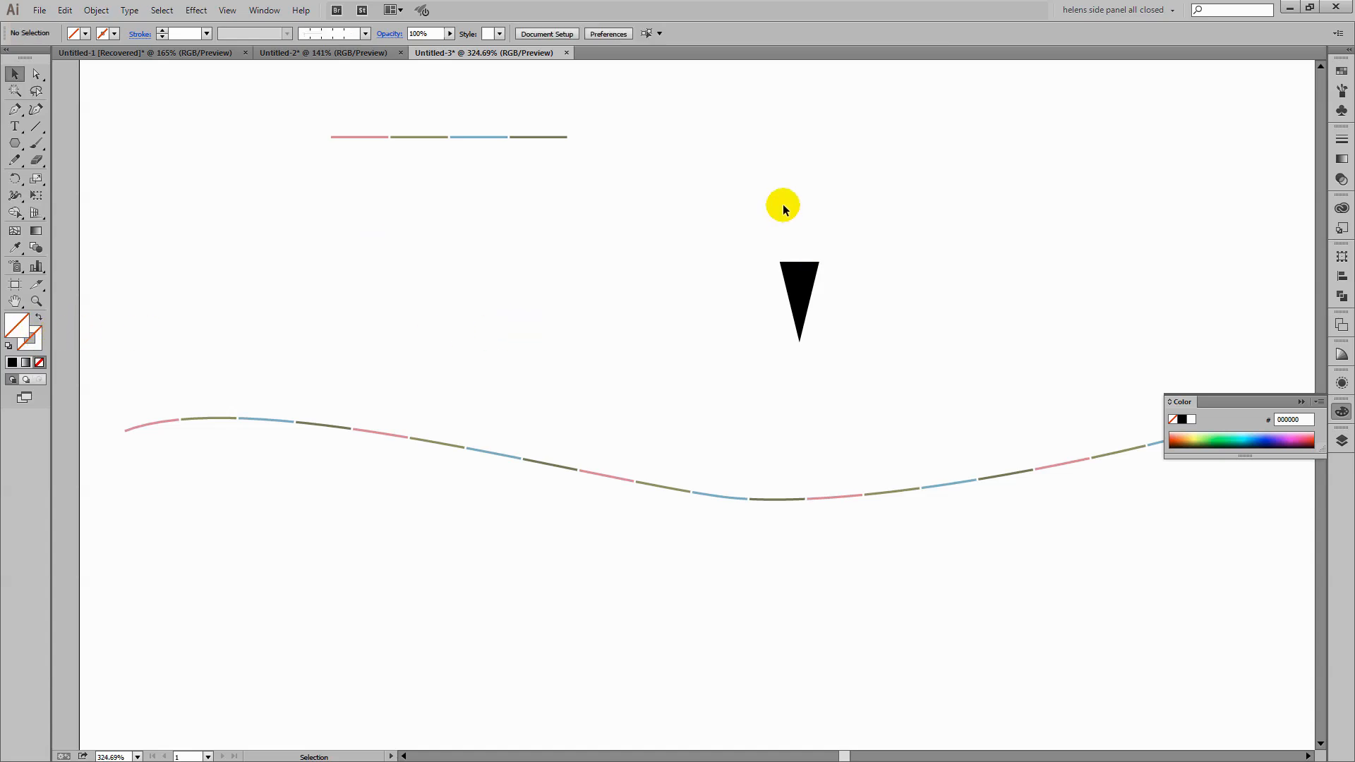
Create a new art brush from the black triangle together with the invisible narrow triangle above it
{"action": "left_click_drag", "start_coordinate": [753, 157], "coordinate": [834, 297]}
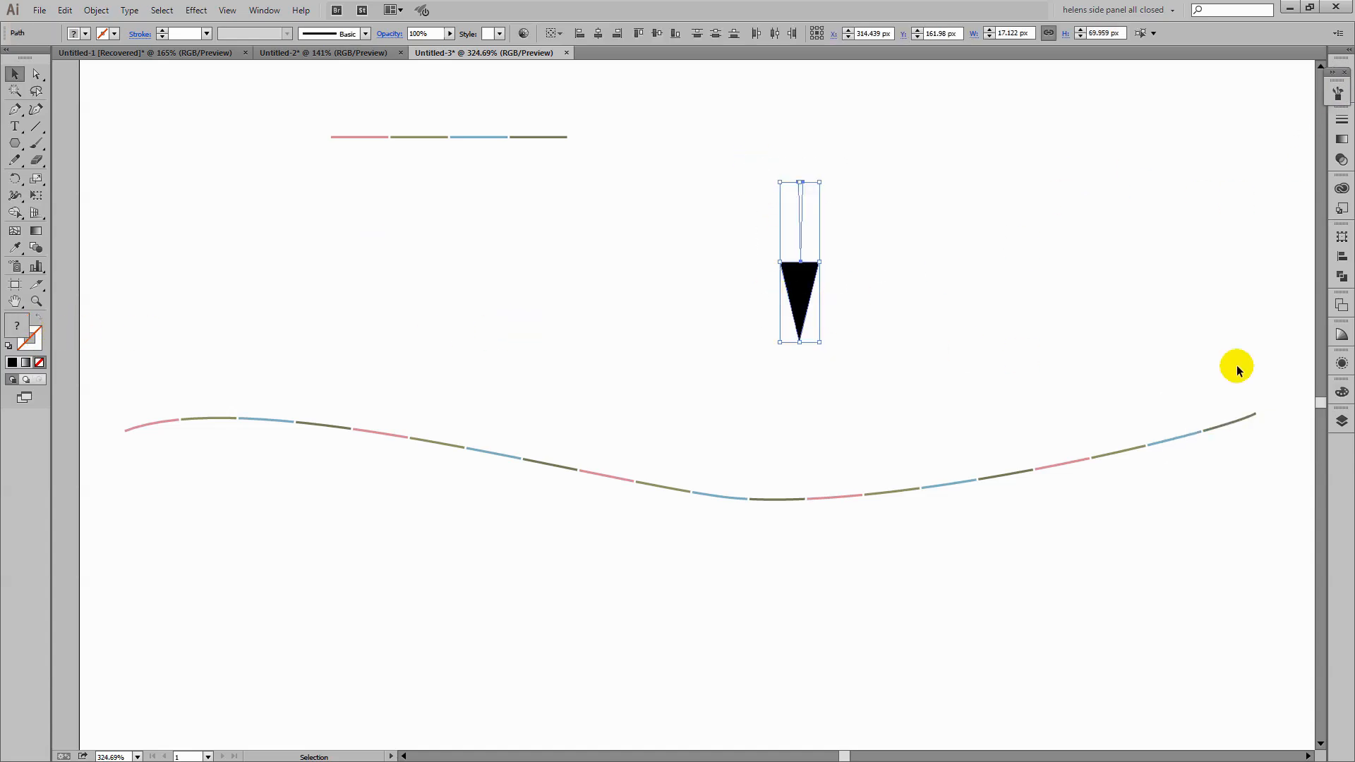
{"action": "left_click", "coordinate": [1342, 90]}
{"action": "left_click_drag", "start_coordinate": [798, 289], "coordinate": [1286, 226]}
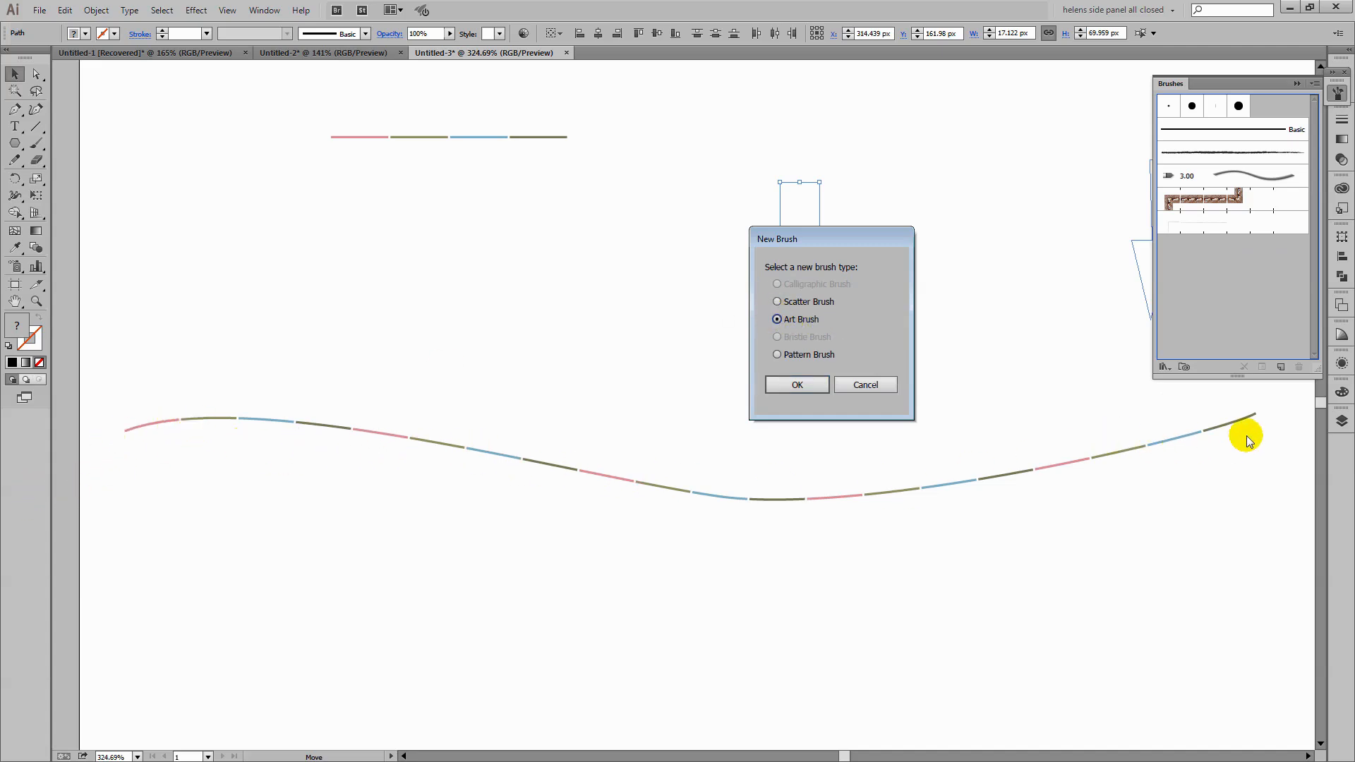
{"action": "left_click", "coordinate": [795, 382]}
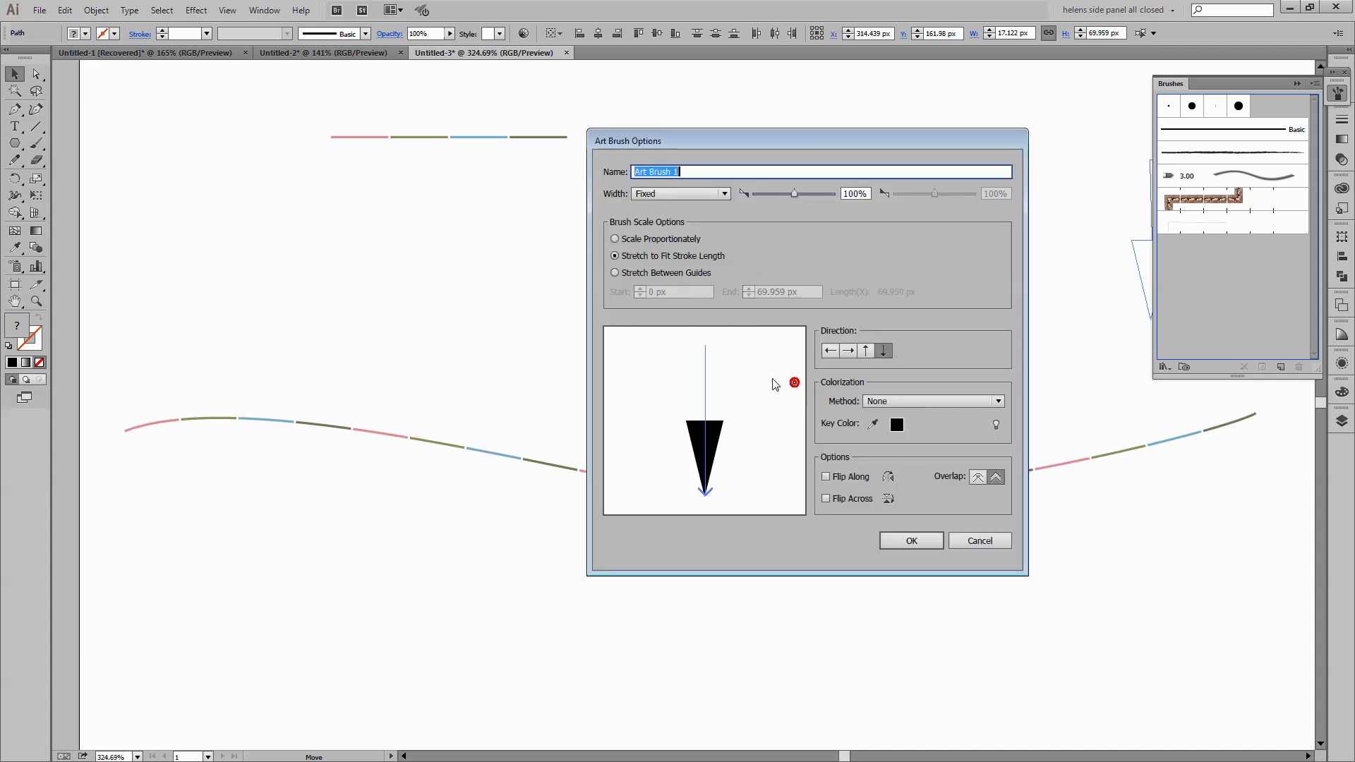
Set the art brush to scale proportionately, run left to right and colorize with Tints, and accept the brush options
{"action": "left_click", "coordinate": [646, 240]}
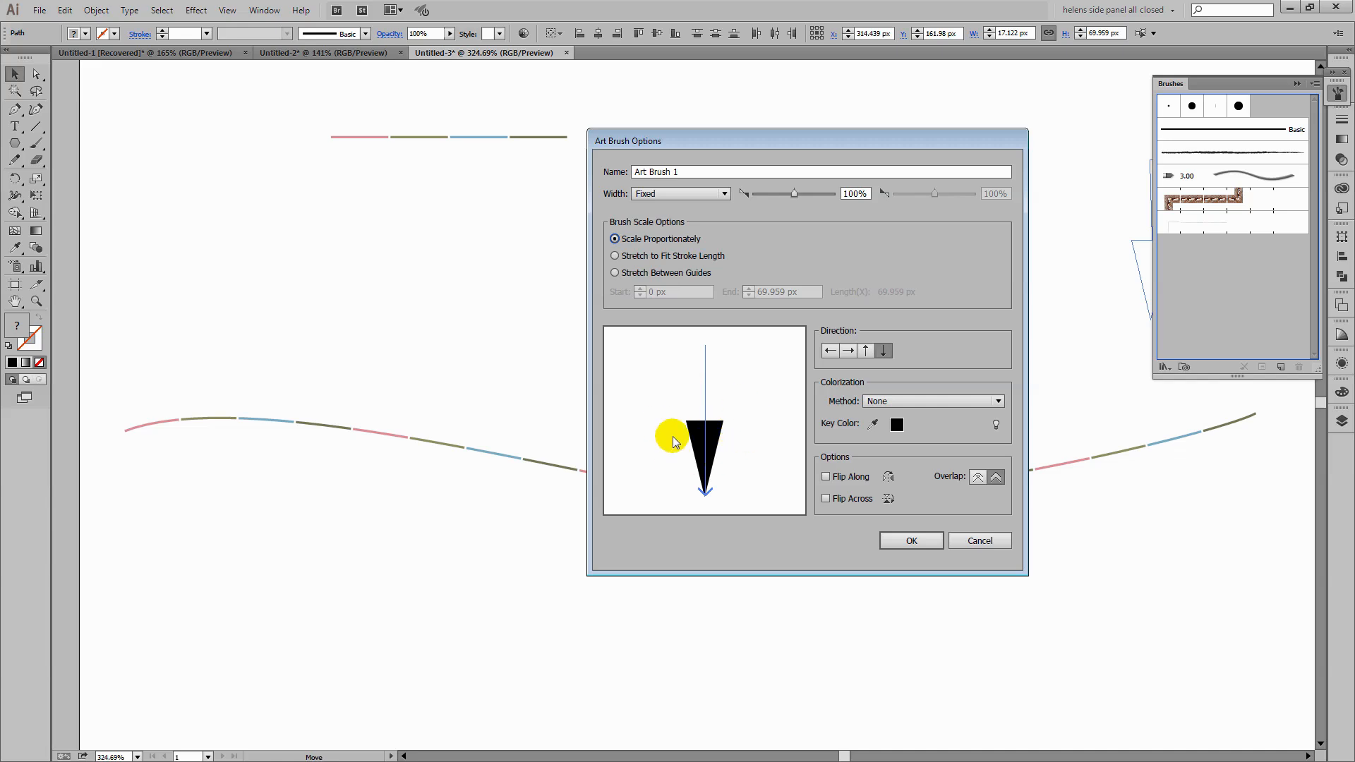
{"action": "left_click", "coordinate": [847, 353]}
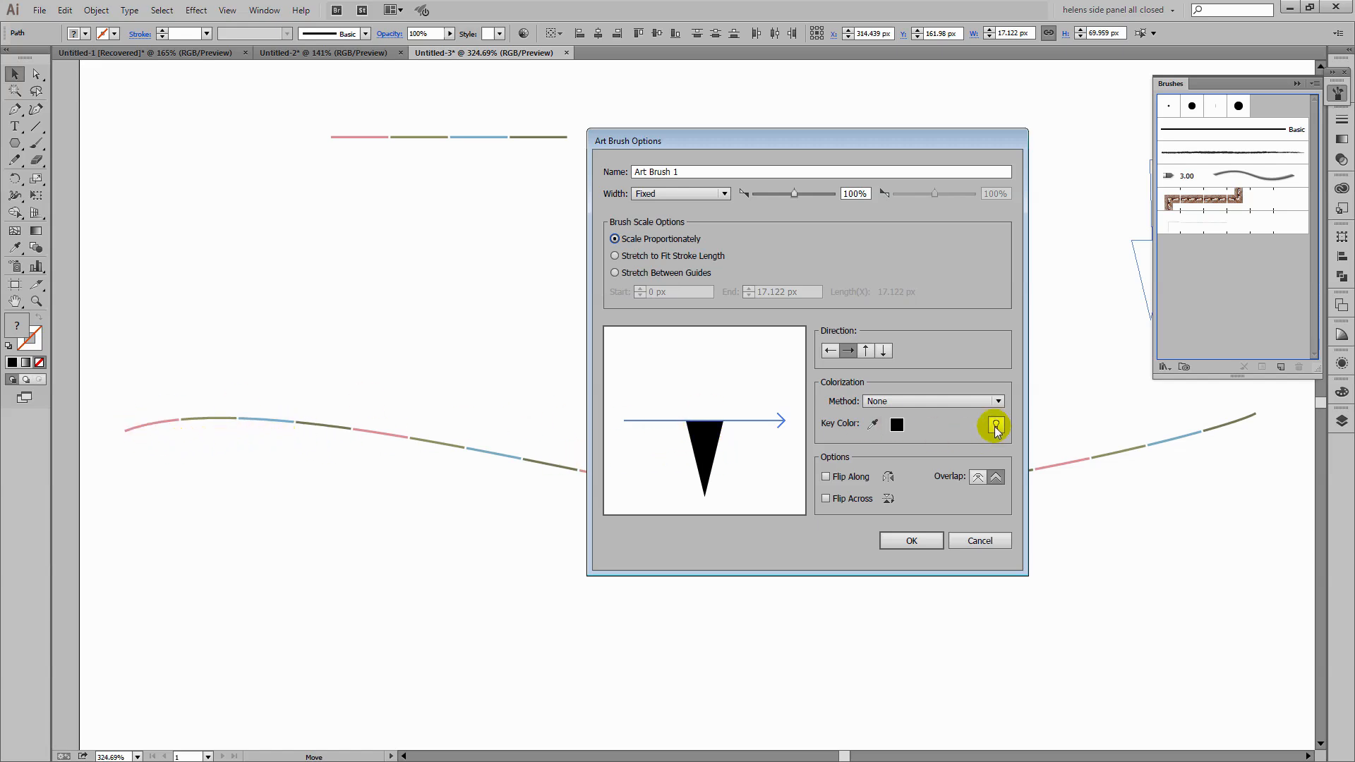
{"action": "left_click", "coordinate": [938, 401]}
{"action": "left_click", "coordinate": [886, 432]}
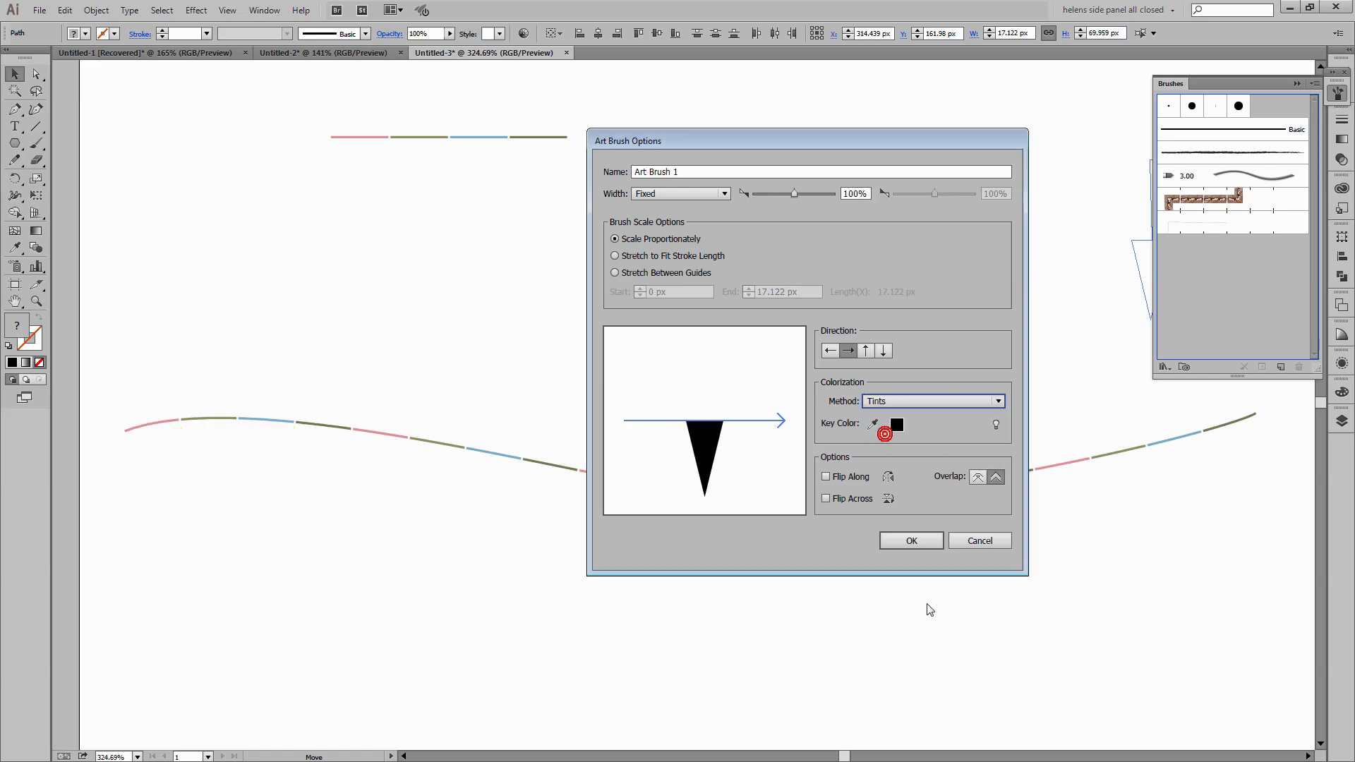
{"action": "left_click", "coordinate": [908, 542]}
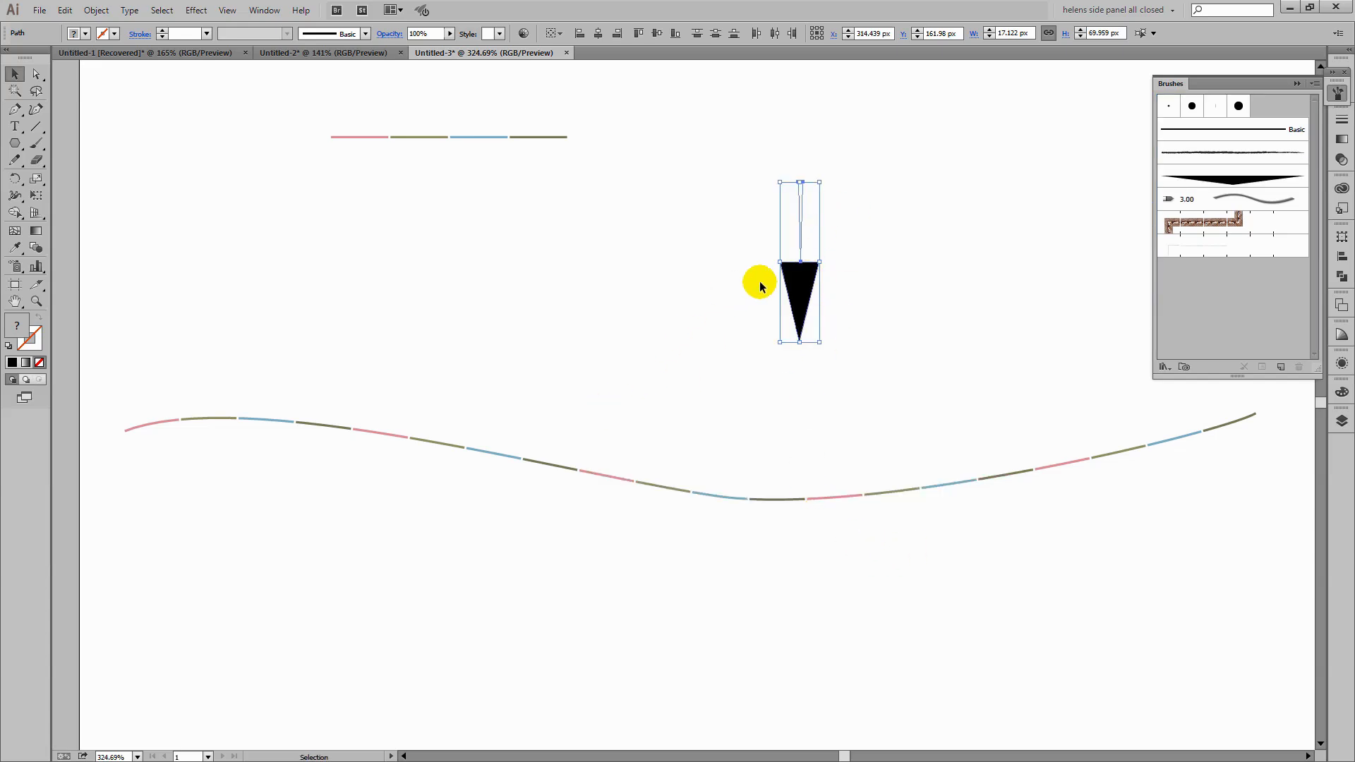
Move the source triangles slightly aside and apply the new triangle art brush to all the colored segments of the curved string
{"action": "left_click_drag", "start_coordinate": [801, 293], "coordinate": [820, 233]}
{"action": "mouse_move", "coordinate": [122, 379]}
{"action": "left_mouse_down"}
{"action": "mouse_move", "coordinate": [777, 520]}
{"action": "mouse_move", "coordinate": [1240, 556]}
{"action": "mouse_move", "coordinate": [1277, 526]}
{"action": "left_mouse_up"}
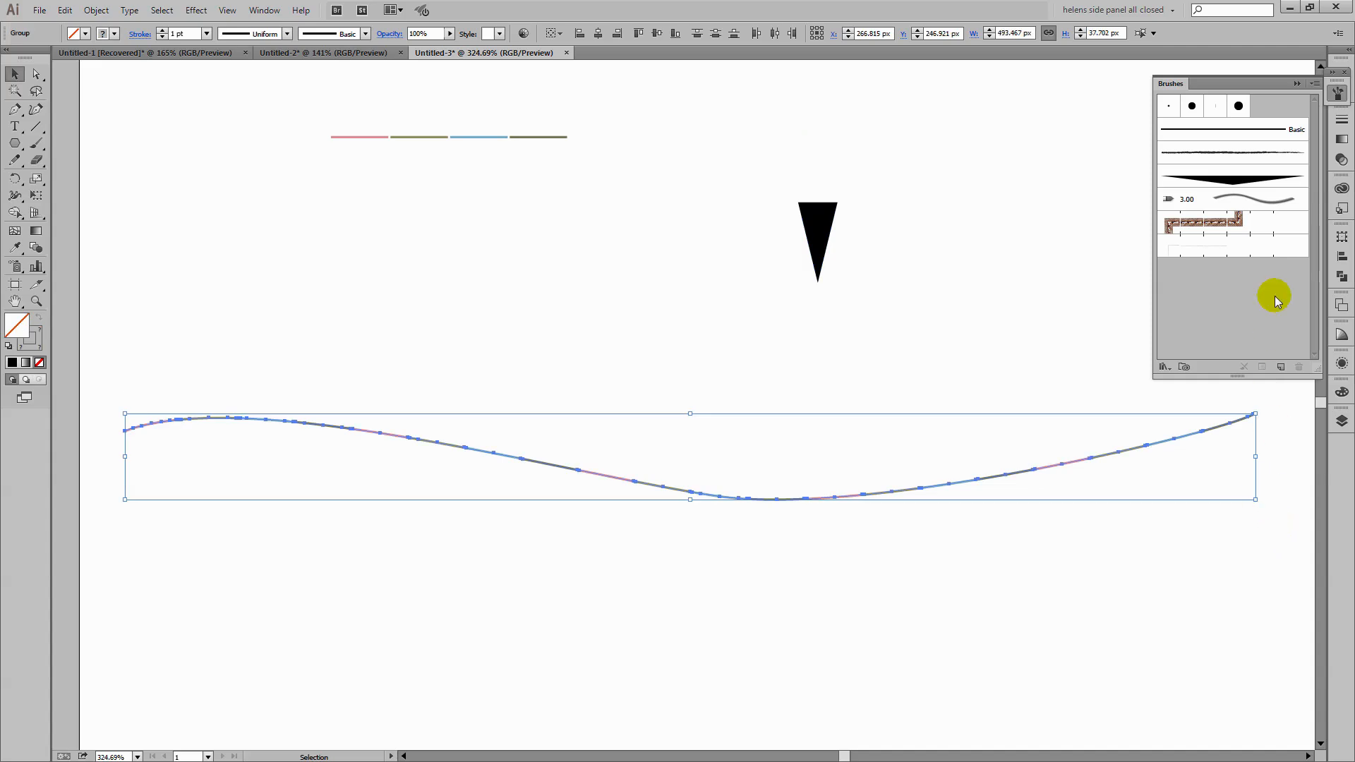
{"action": "left_click", "coordinate": [1231, 175]}
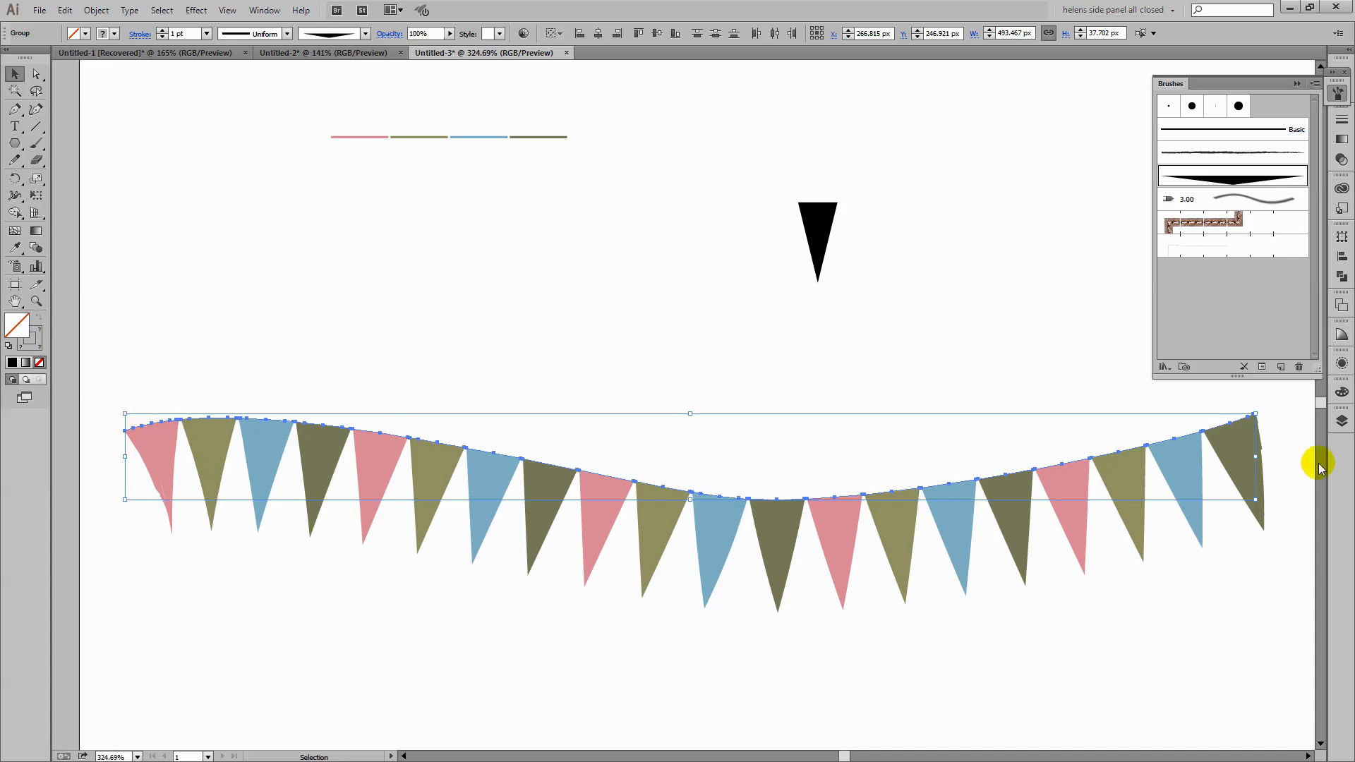
Simplify the bunting's segment paths with the Straight Lines option and deselect them
{"action": "left_click", "coordinate": [96, 9]}
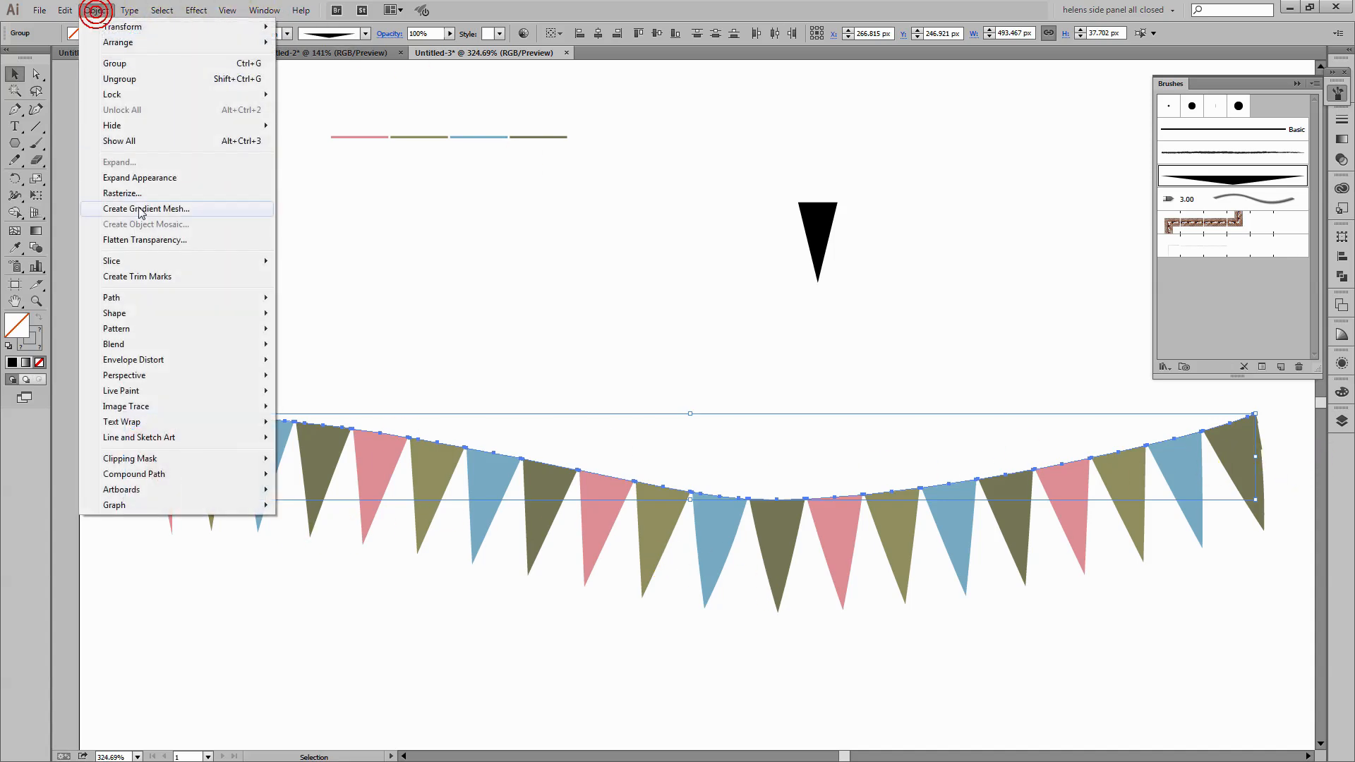
{"action": "left_click", "coordinate": [142, 294]}
{"action": "left_click", "coordinate": [314, 370]}
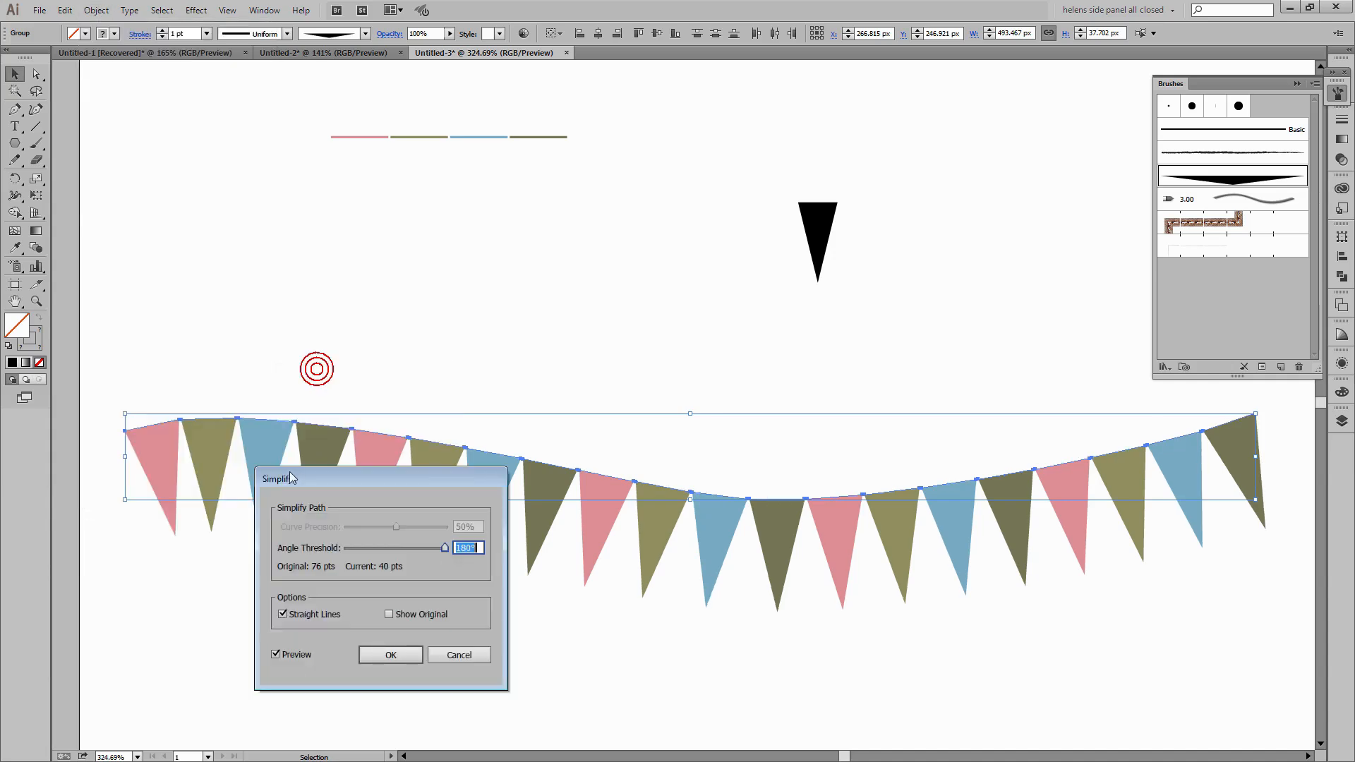
{"action": "left_click", "coordinate": [283, 614]}
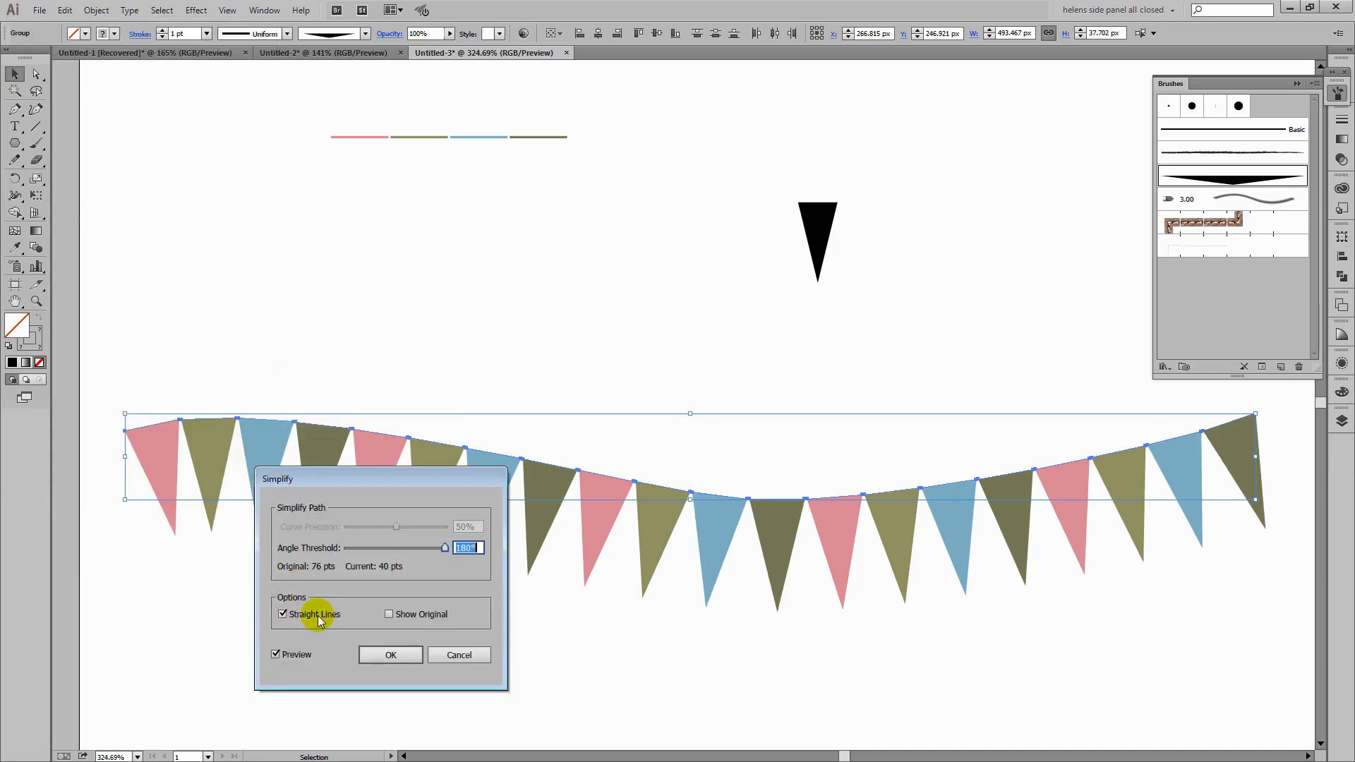
{"action": "left_click", "coordinate": [317, 619]}
{"action": "left_click", "coordinate": [282, 611]}
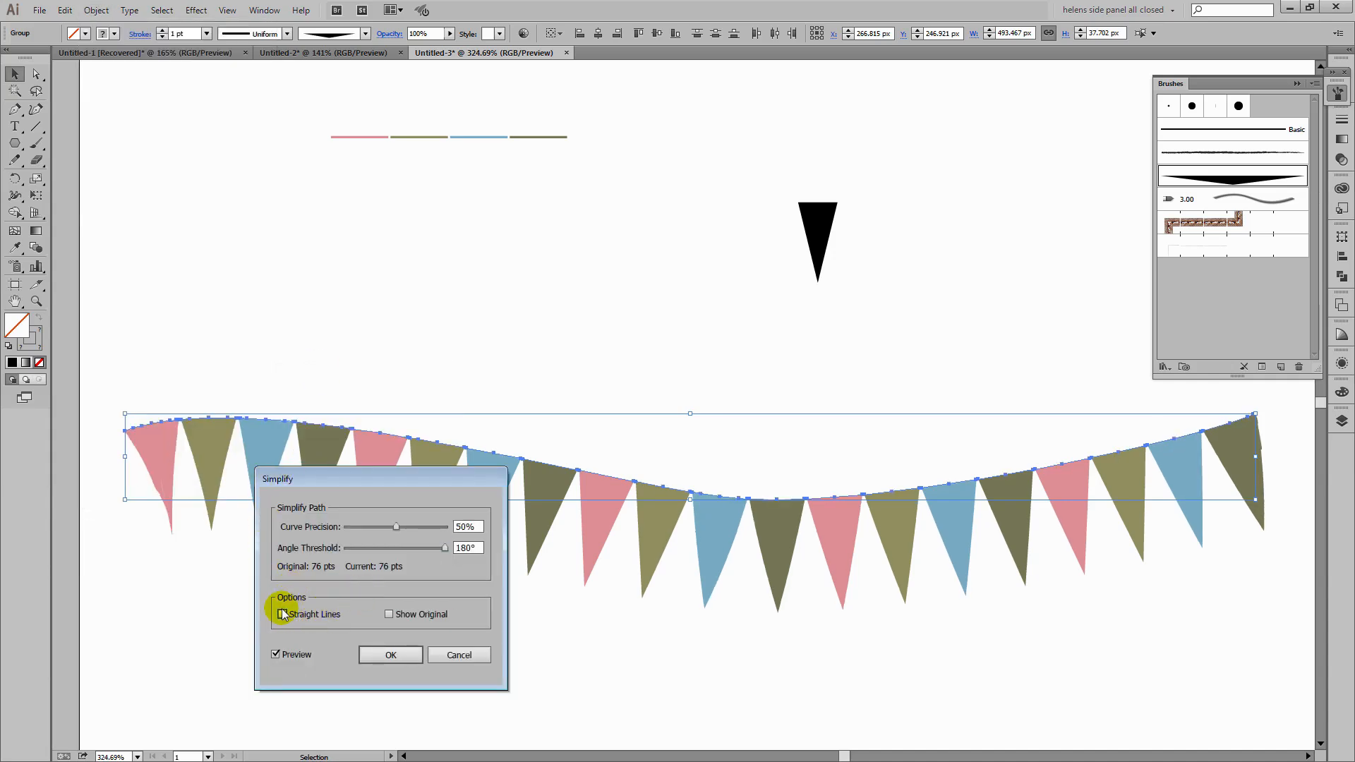
{"action": "double_click", "coordinate": [455, 548]}
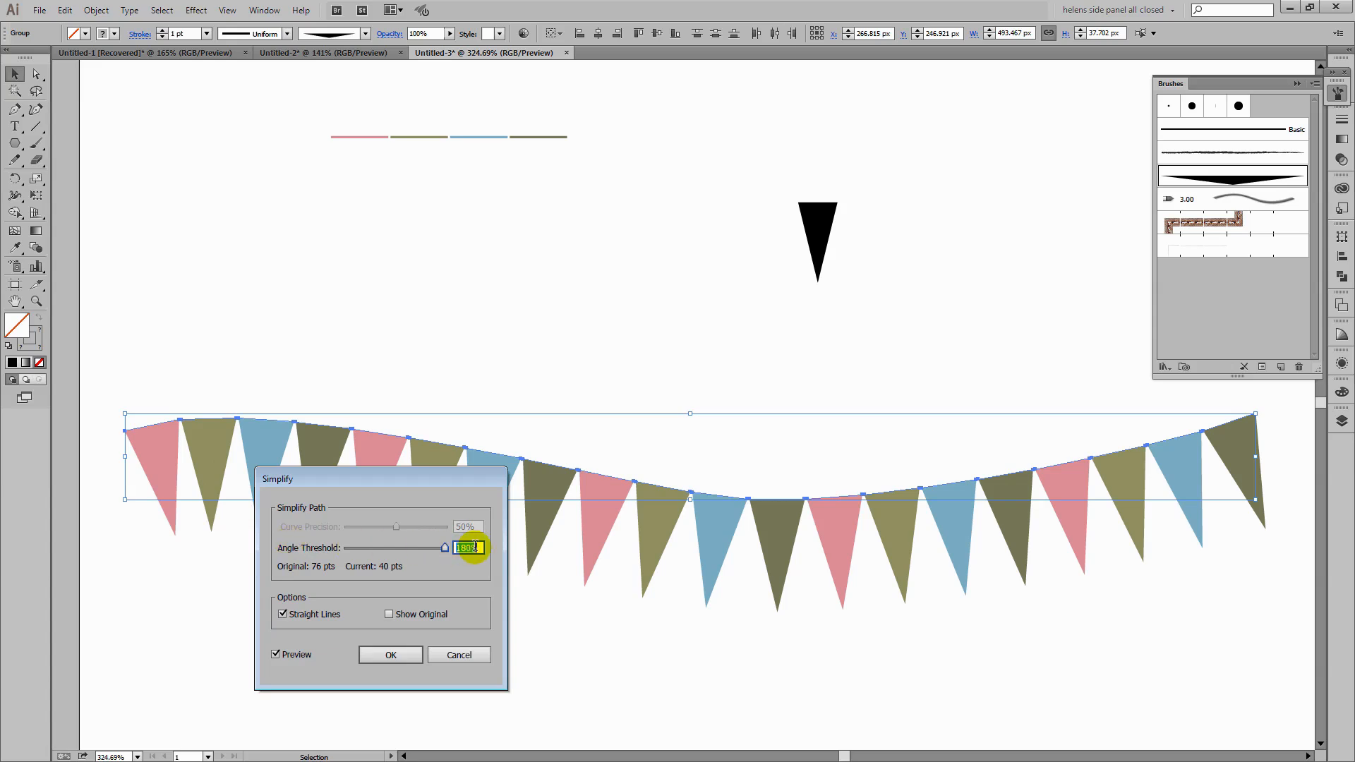
{"action": "left_click", "coordinate": [400, 659]}
{"action": "left_click", "coordinate": [520, 686]}
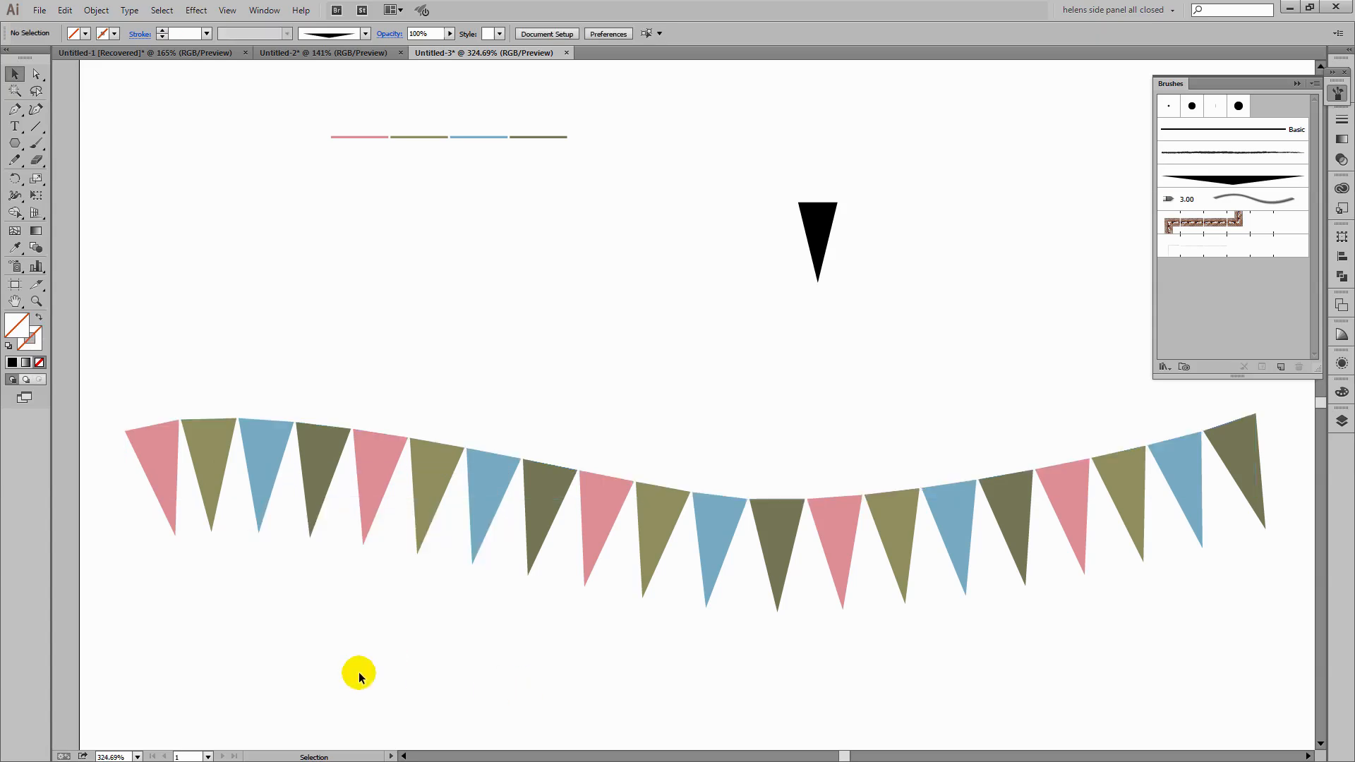
Show the hidden curved string path in Layer 1, select it, and clear the view of the bunting
{"action": "left_click", "coordinate": [1340, 422]}
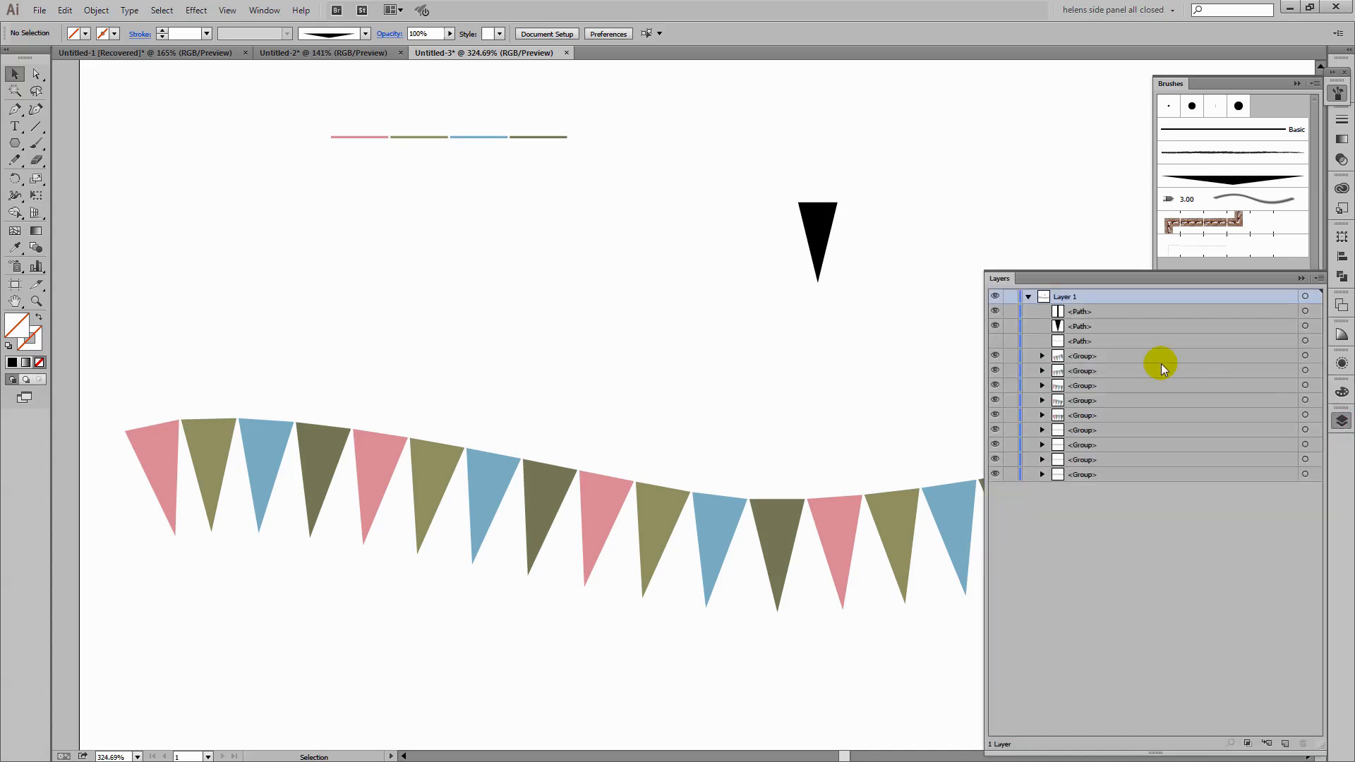
{"action": "left_click", "coordinate": [995, 342]}
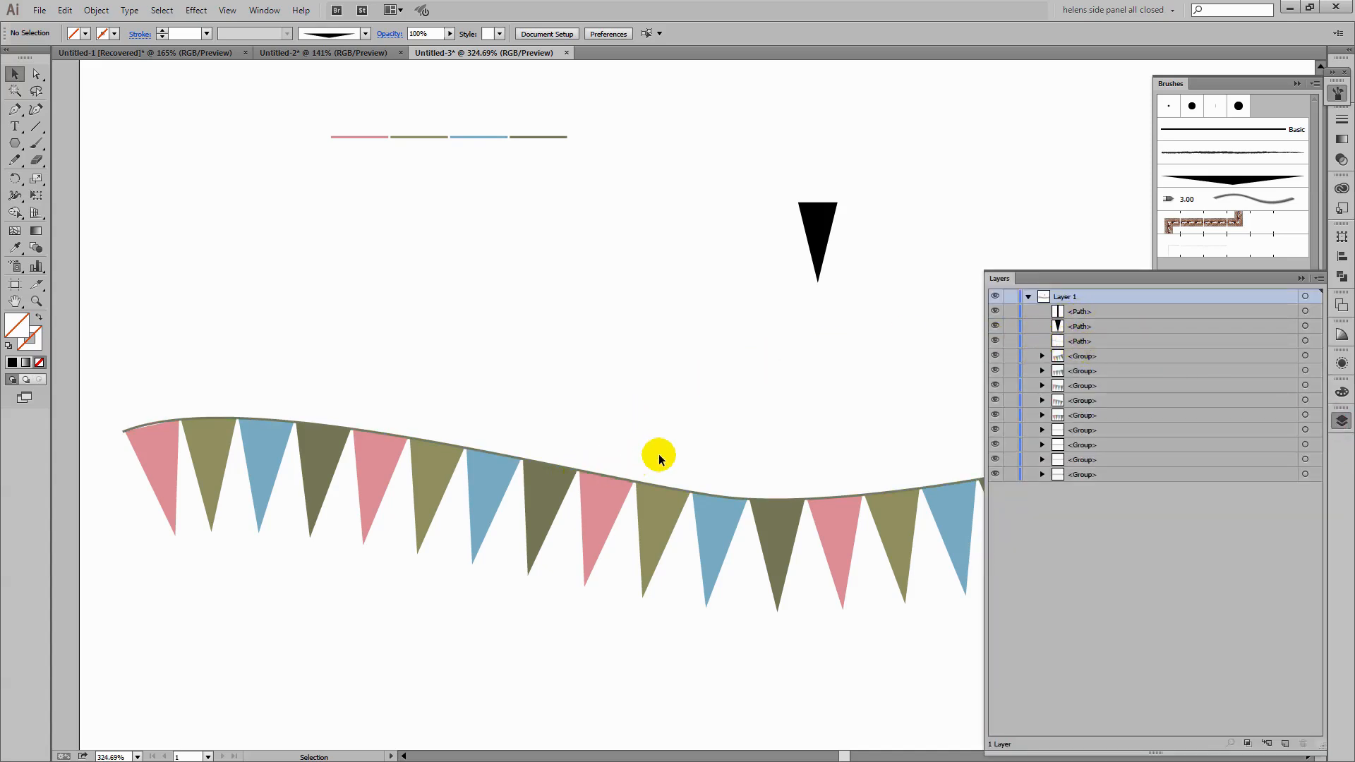
{"action": "left_click", "coordinate": [1305, 341]}
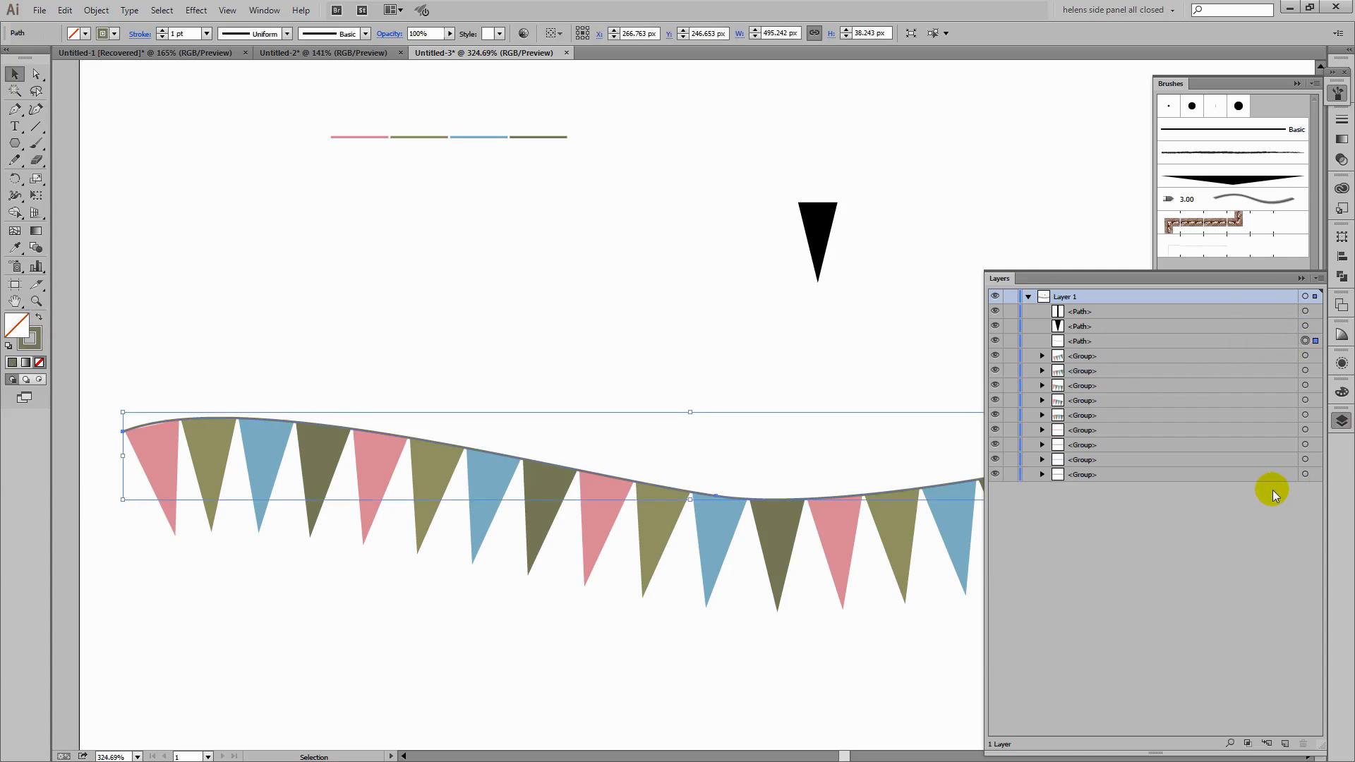
{"action": "left_click", "coordinate": [1301, 278]}
{"action": "left_click_drag", "start_coordinate": [1279, 81], "coordinate": [1149, 74]}
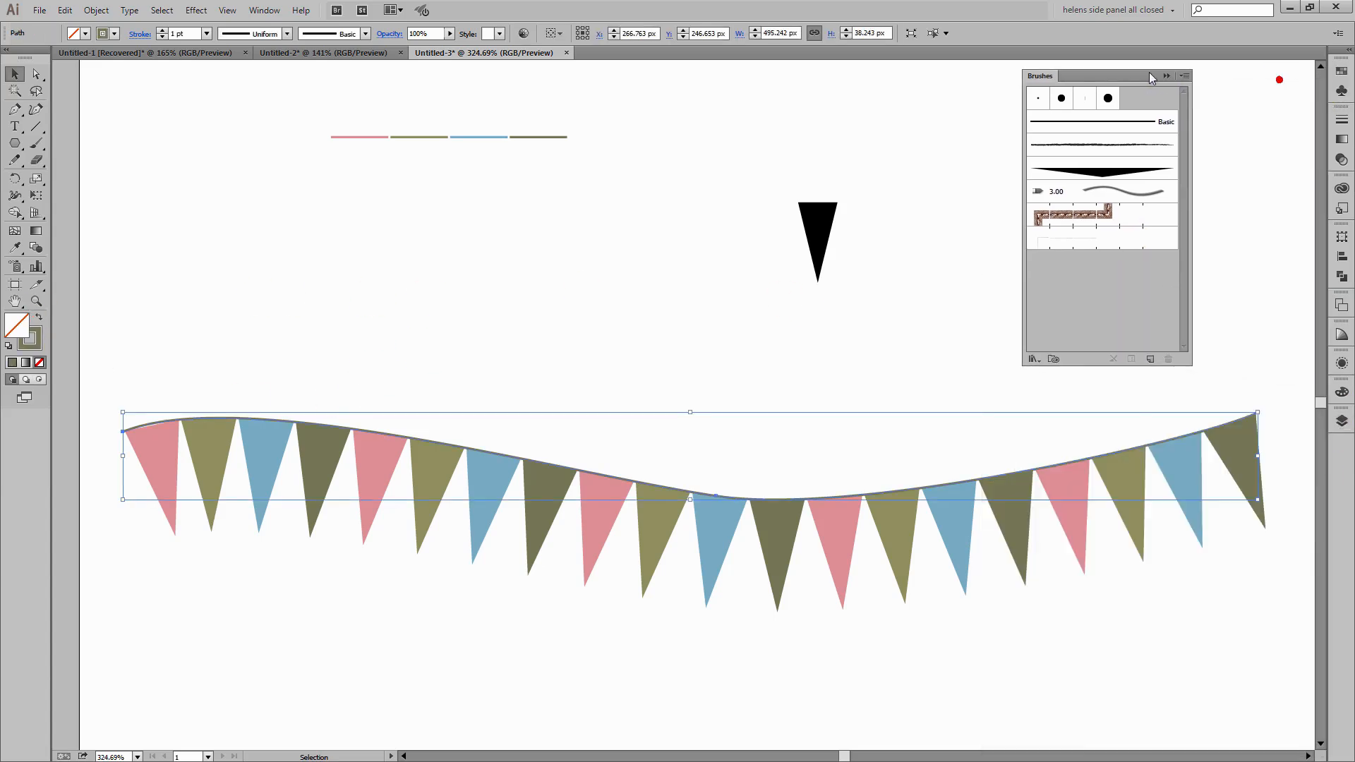
Give the curved string path a dark teal 2 pt stroke with no fill and deselect it
{"action": "left_click", "coordinate": [1342, 71]}
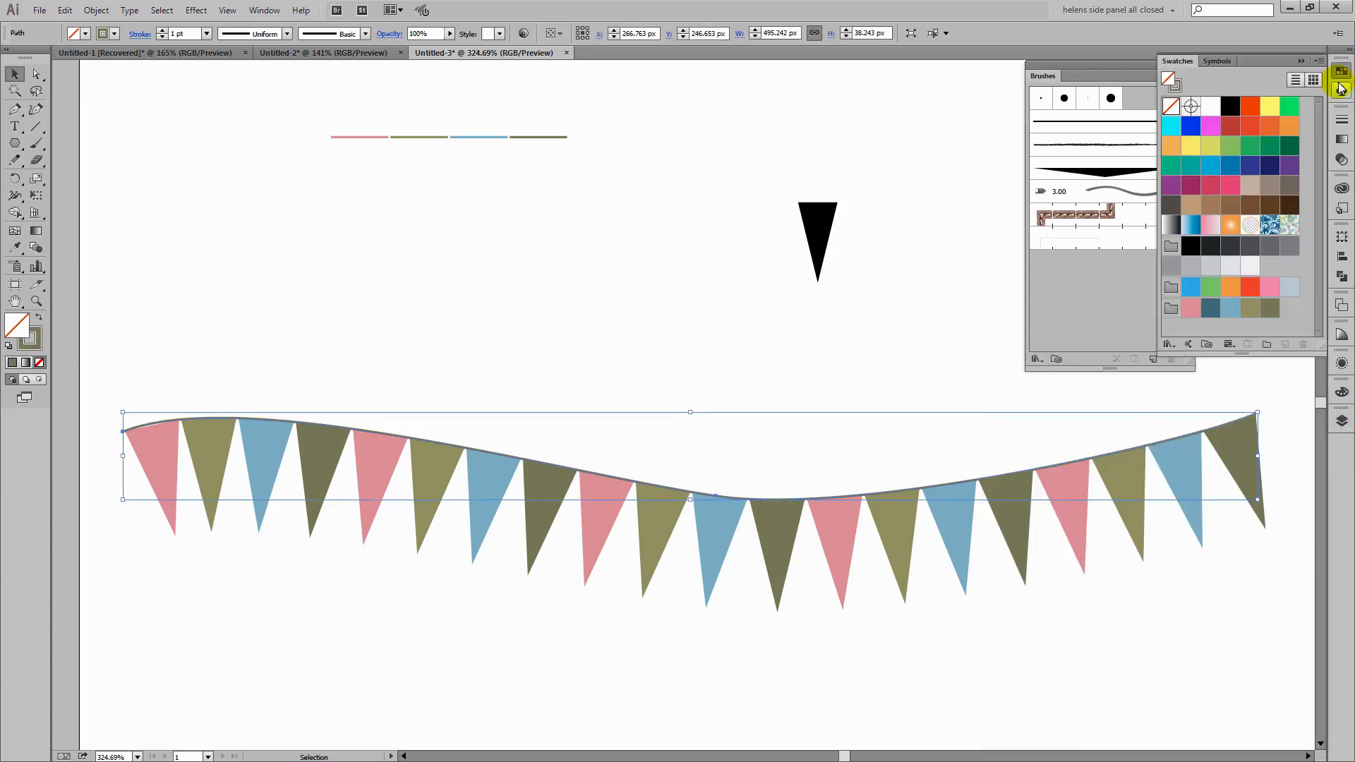
{"action": "left_click", "coordinate": [1210, 311]}
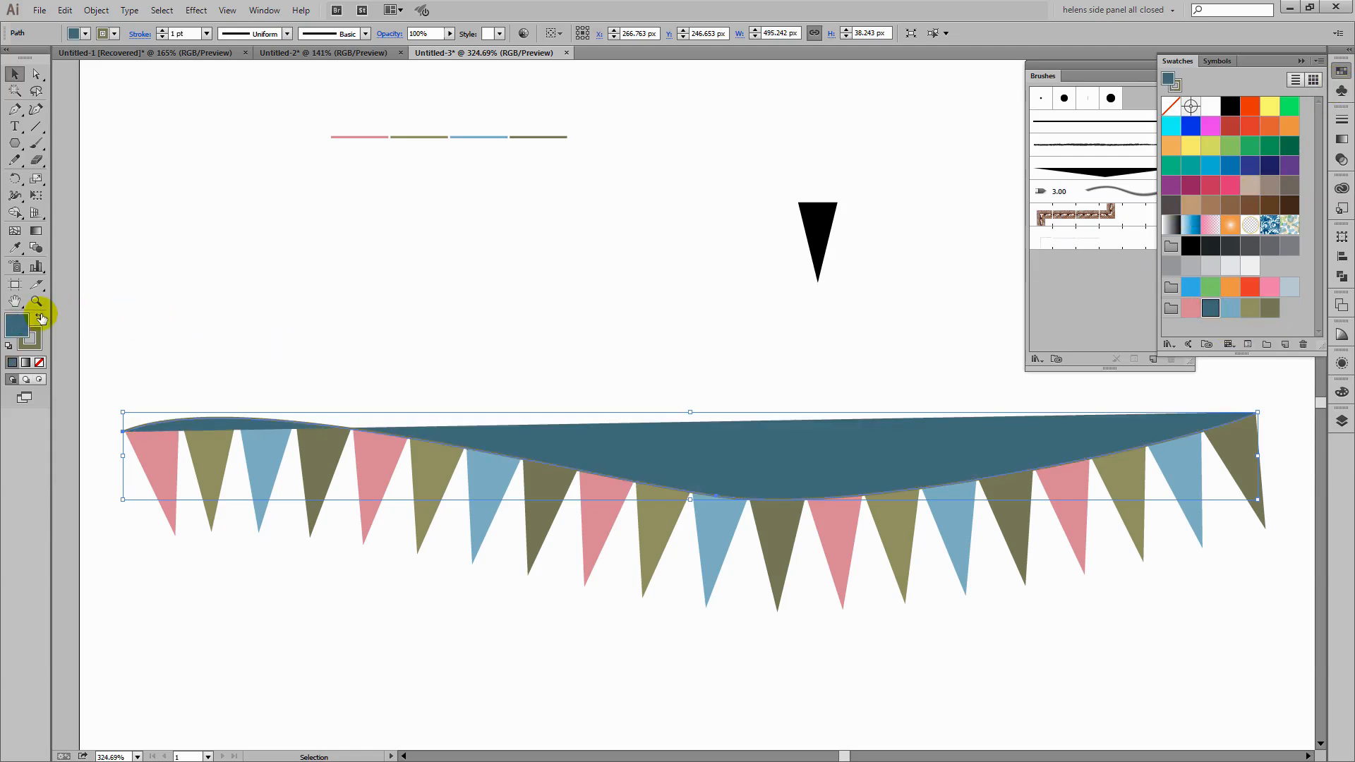
{"action": "left_click", "coordinate": [40, 317]}
{"action": "left_click", "coordinate": [40, 364]}
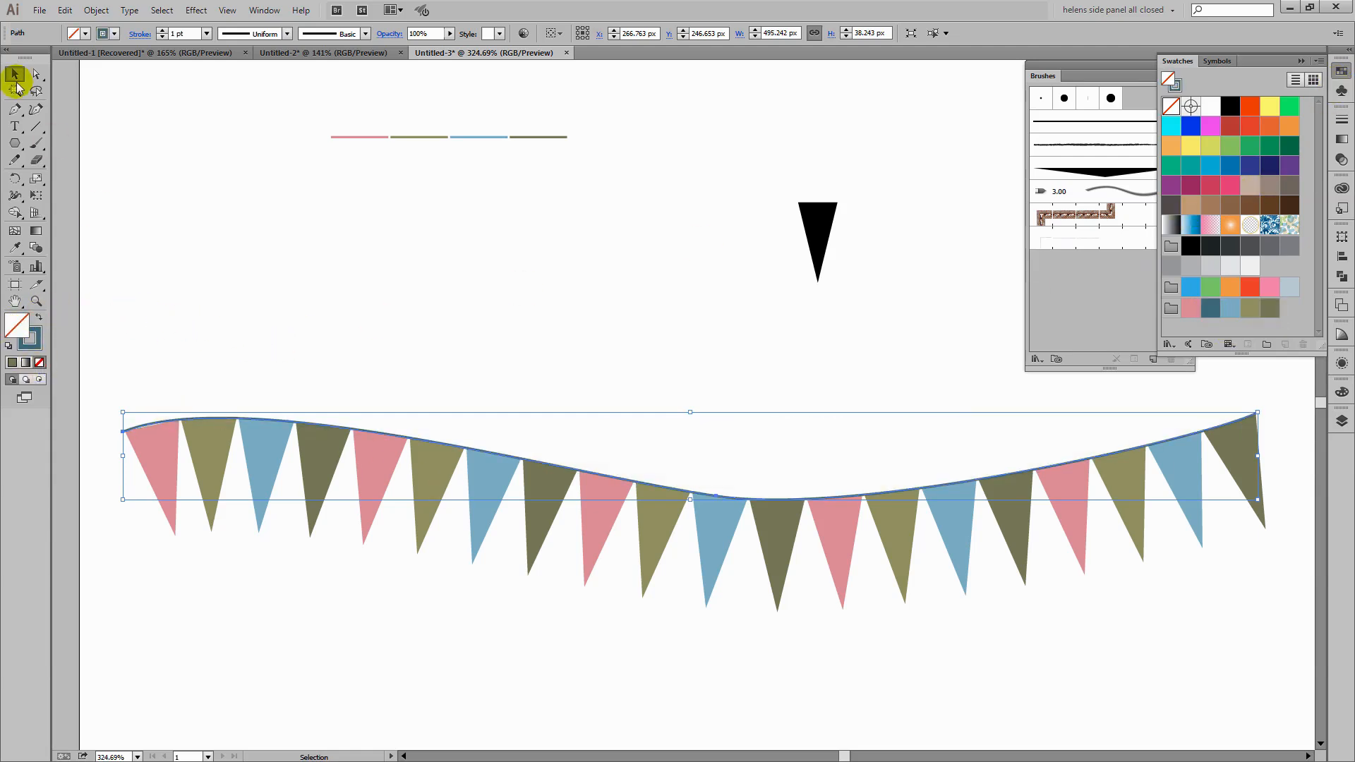
{"action": "left_click", "coordinate": [162, 31]}
{"action": "left_click", "coordinate": [701, 647]}
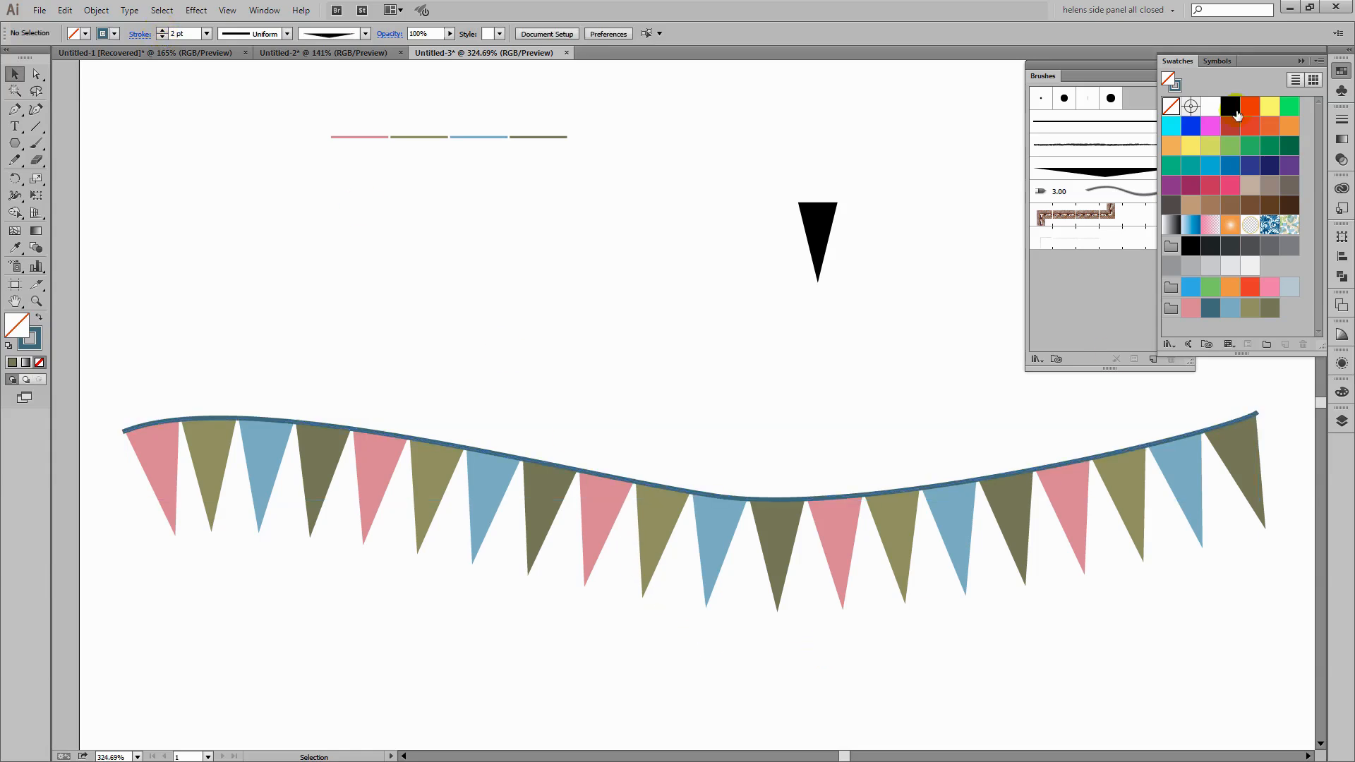
Close the floating panels and view the bunting in the Untitled-2 document before returning to Untitled-3
{"action": "left_click", "coordinate": [1301, 62]}
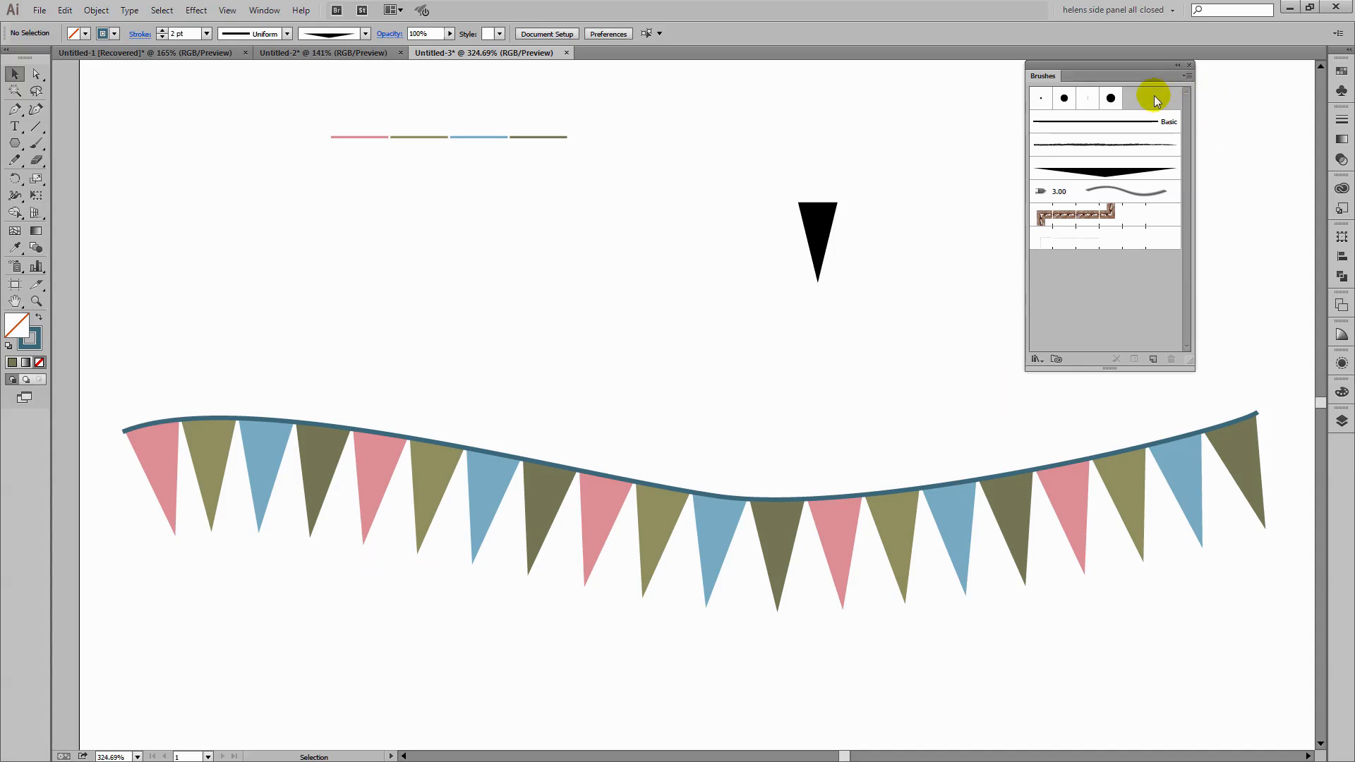
{"action": "left_click", "coordinate": [1190, 66]}
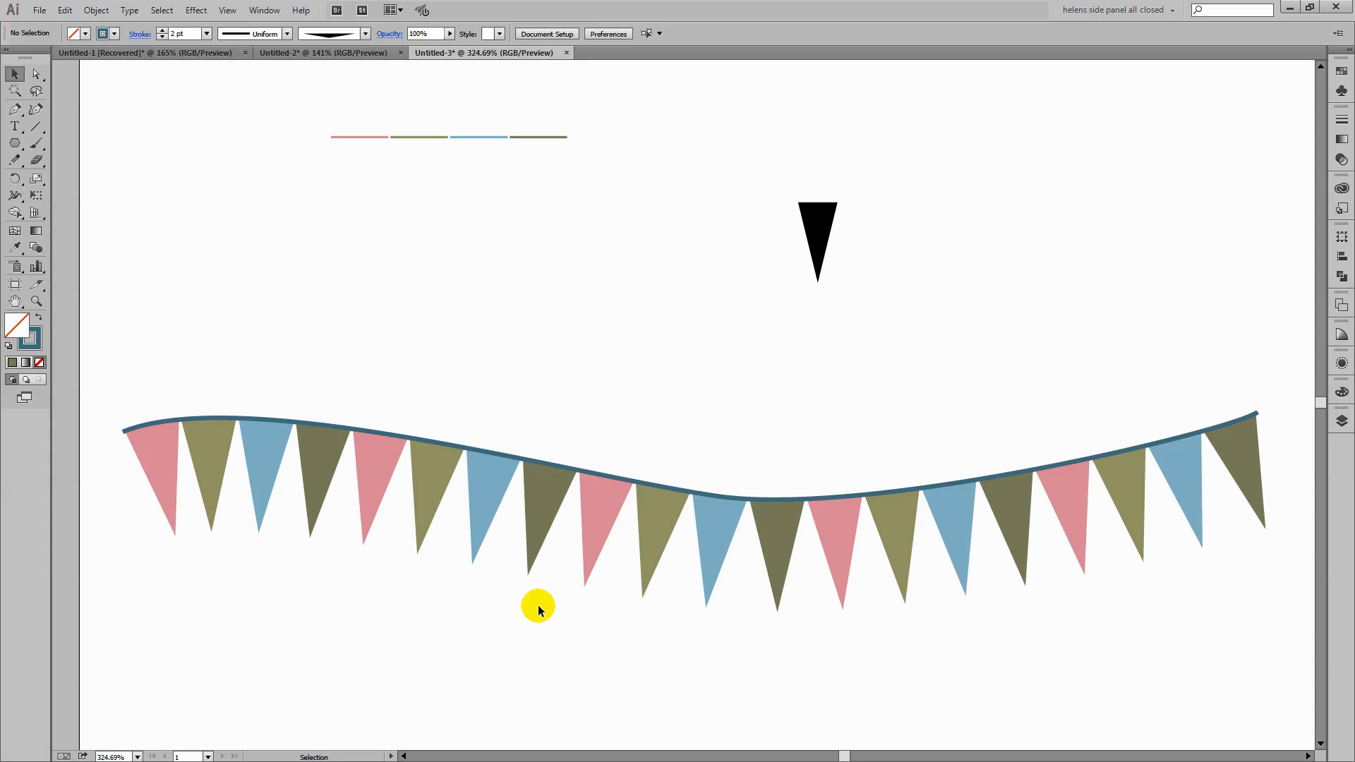
{"action": "left_click", "coordinate": [274, 53]}
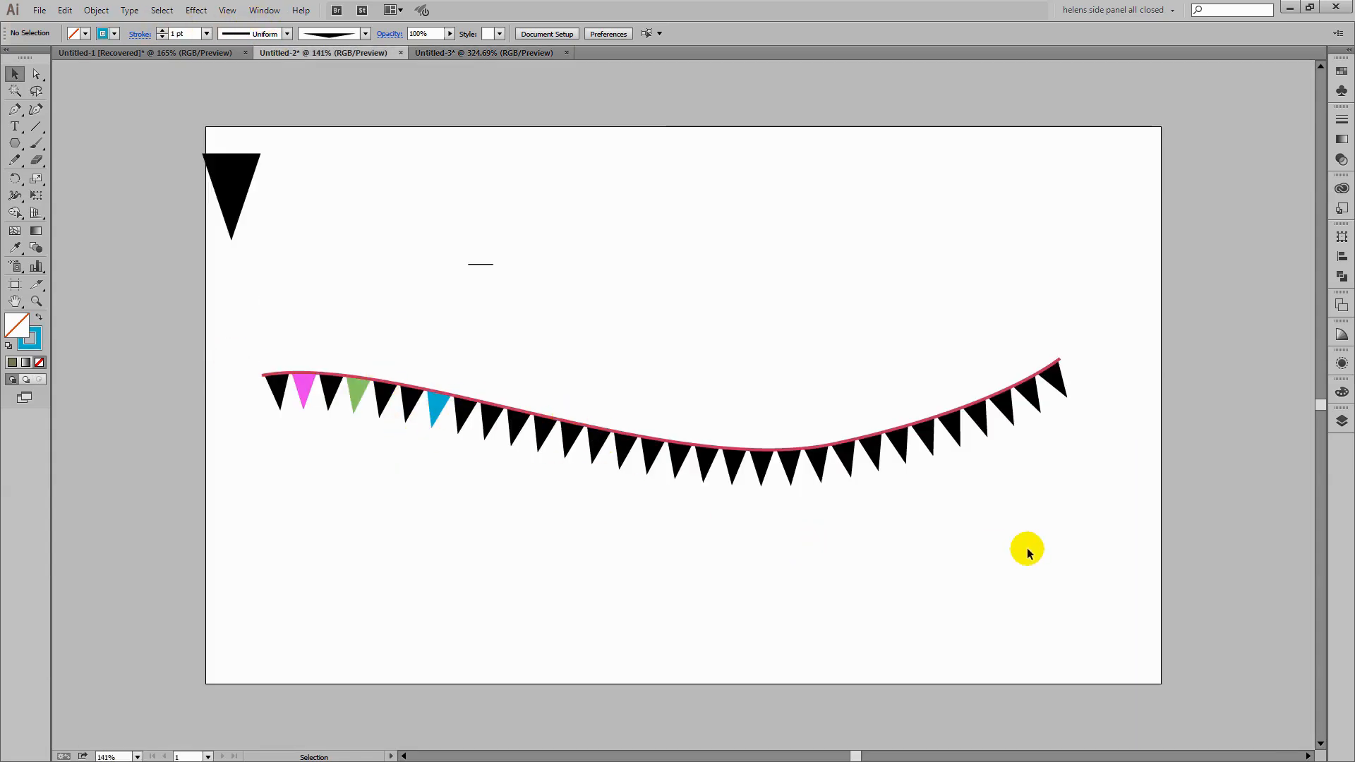
{"action": "left_click", "coordinate": [452, 54]}
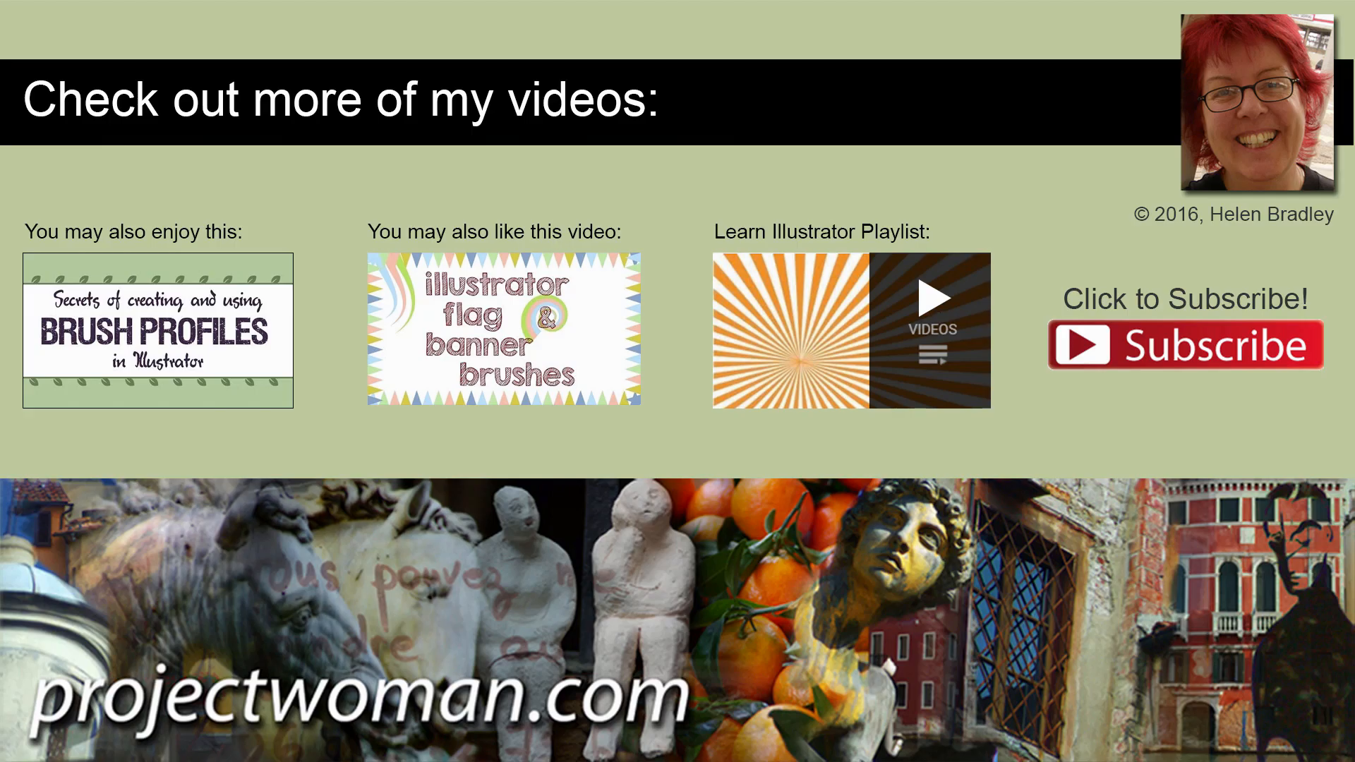